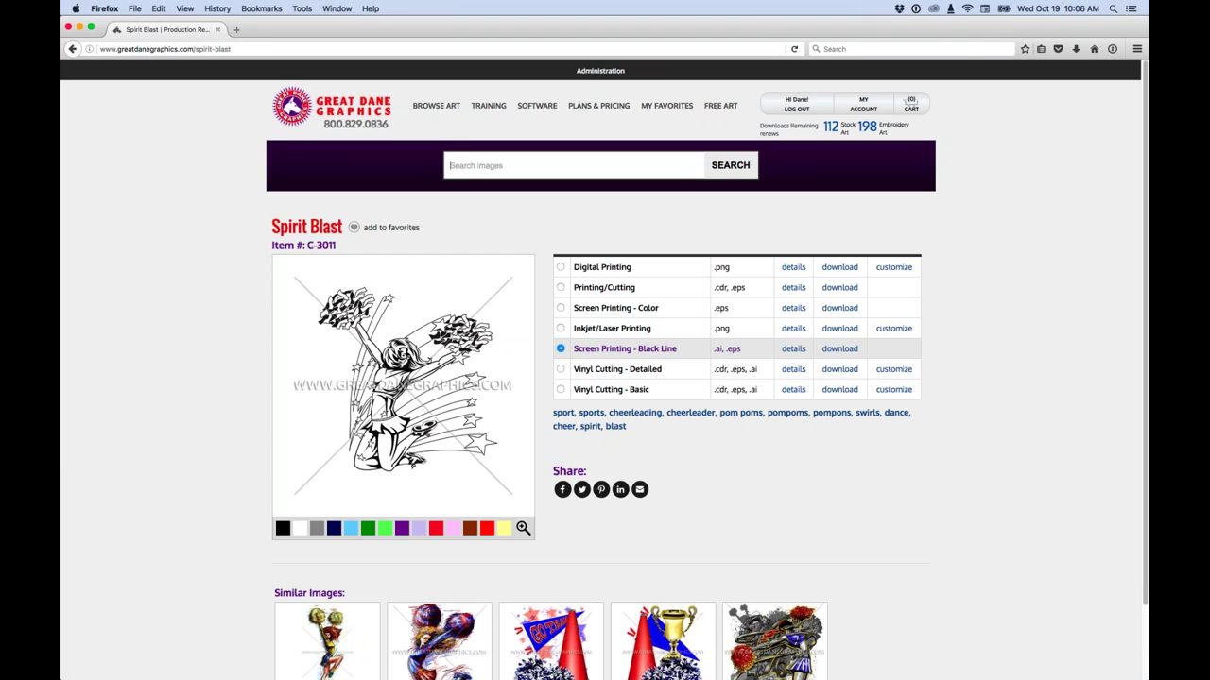
Search the art library for "fire football" and open the Fireball Football design from the results
type("fire football")
key("Return")
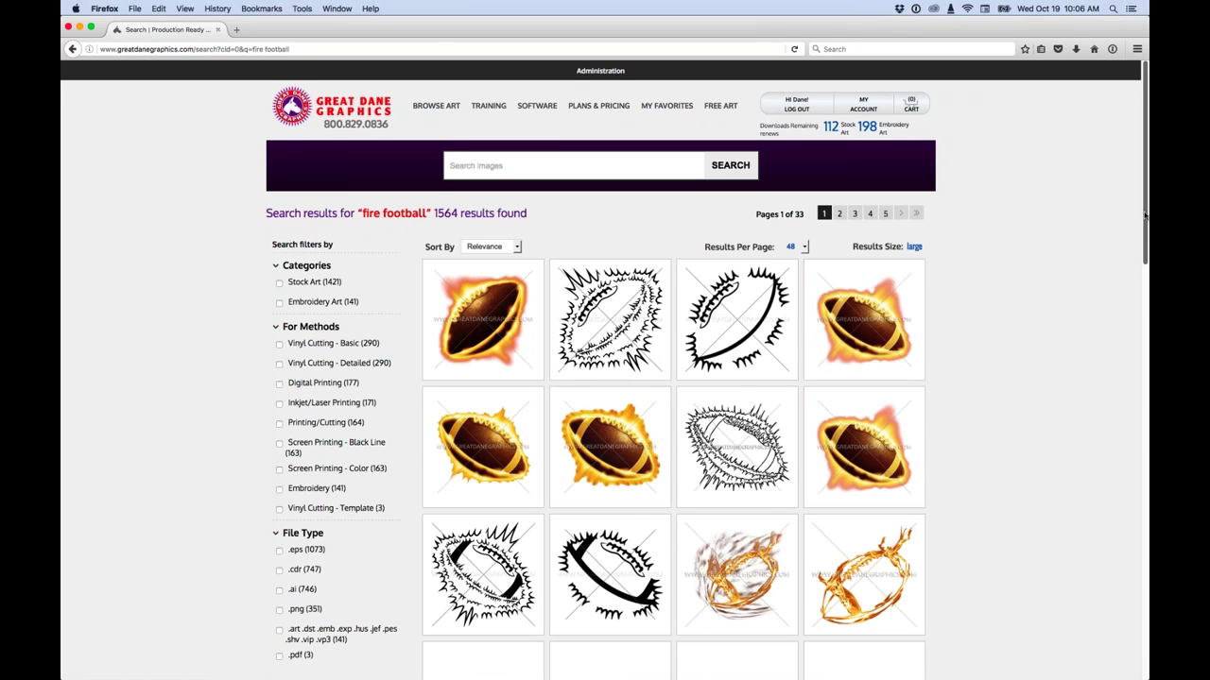
scroll(1144, 216, "down", 1)
scroll(1145, 216, "down", 1)
left_click_drag(1144, 218, 1138, 400)
left_click(728, 281)
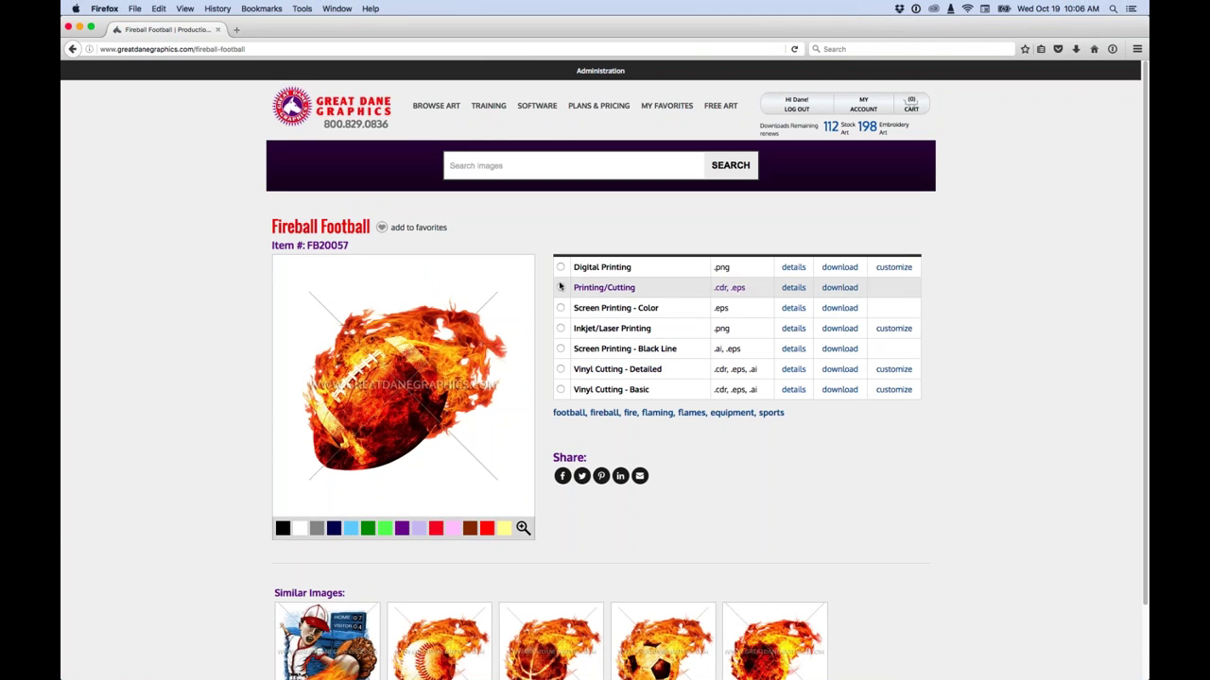
Download the Screen Printing - Black Line version of Fireball Football and save its ZIP file
left_click(561, 350)
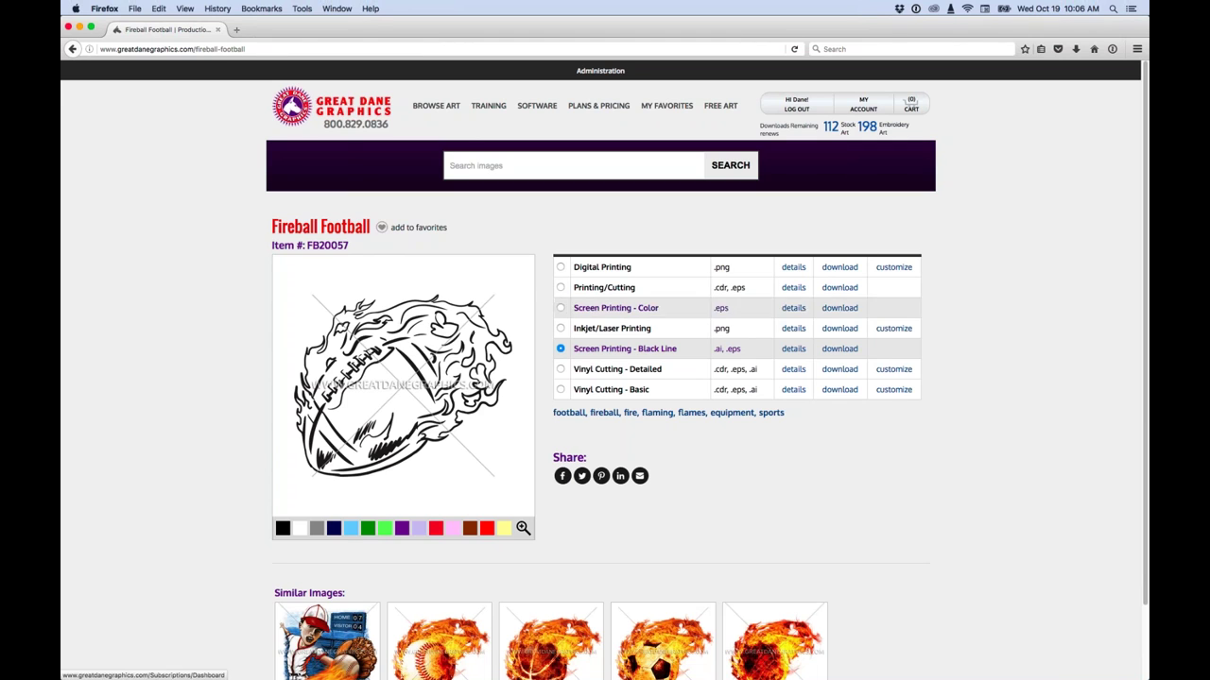
left_click(839, 349)
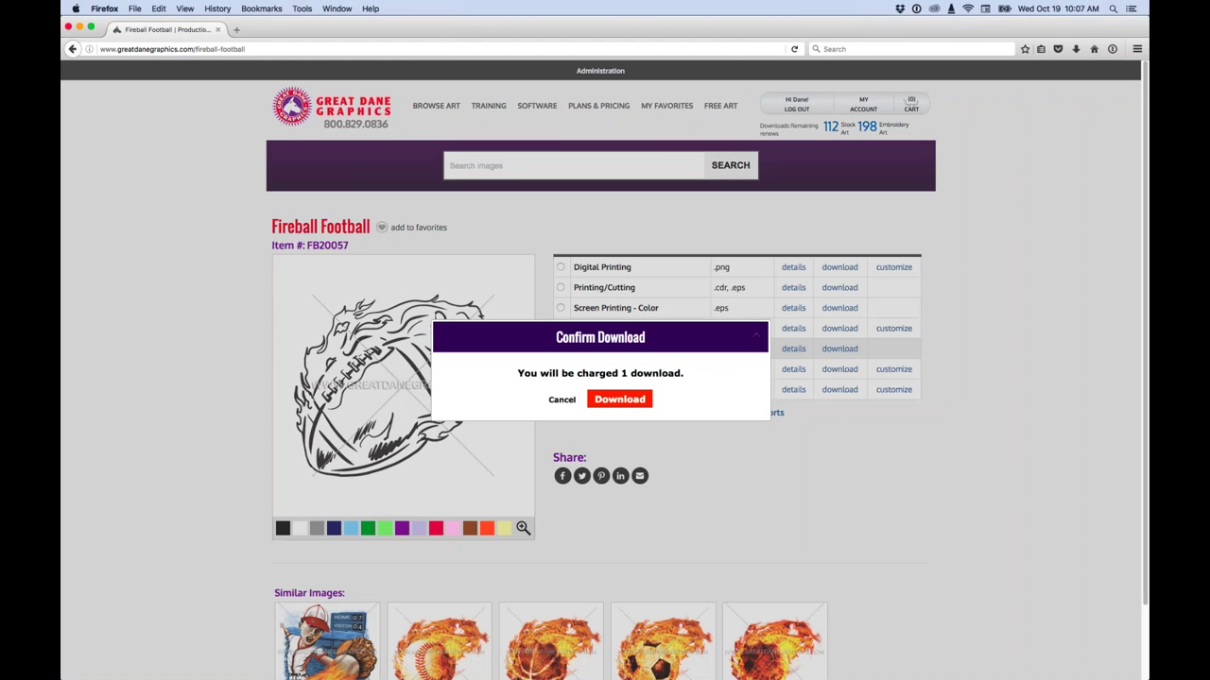
left_click(624, 401)
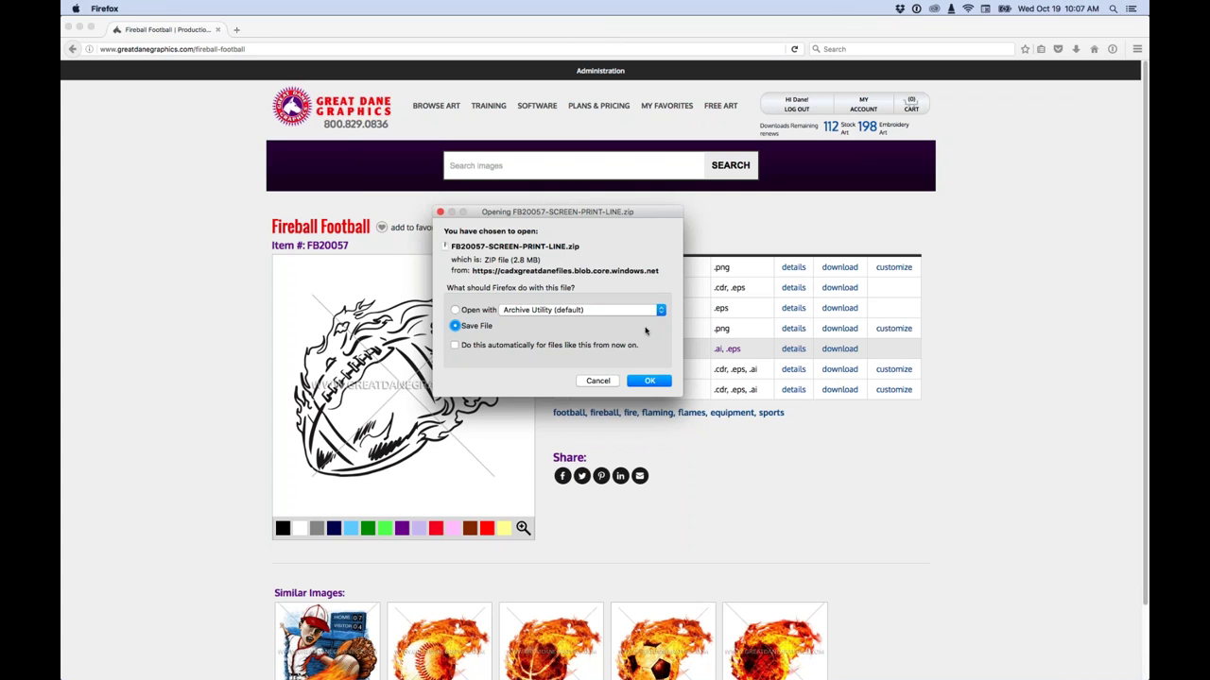
left_click(654, 381)
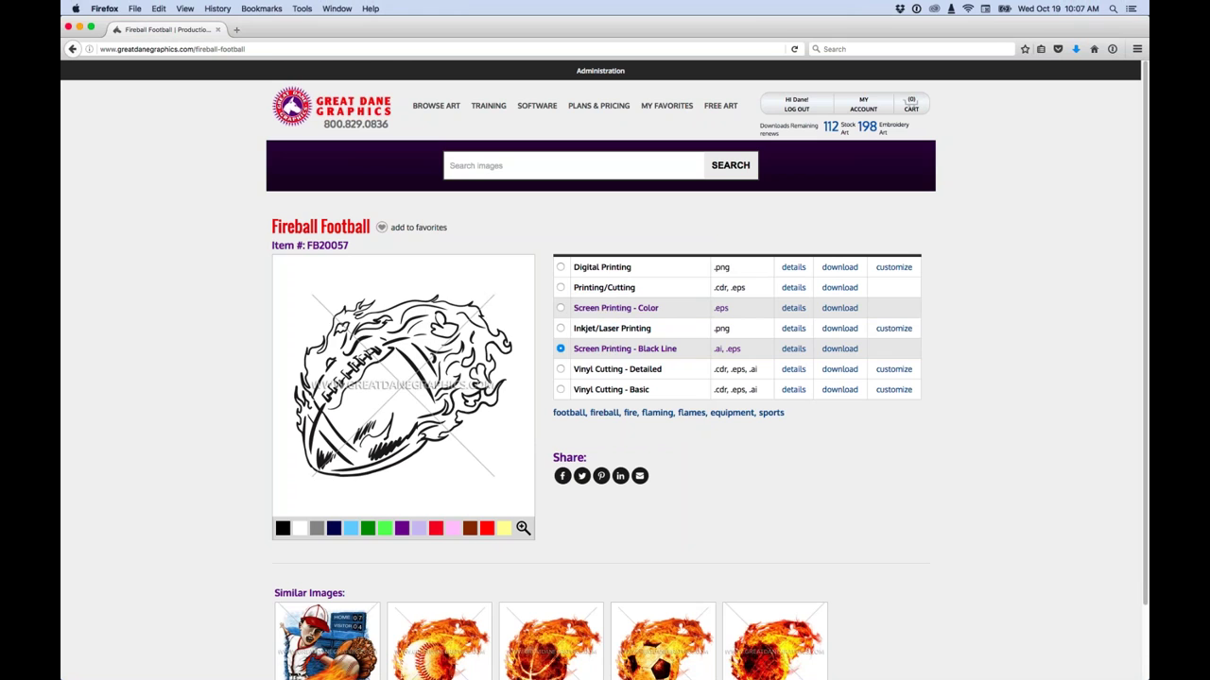
Select the Screen Printing - Color version and review its details, including the color separations
left_click(560, 308)
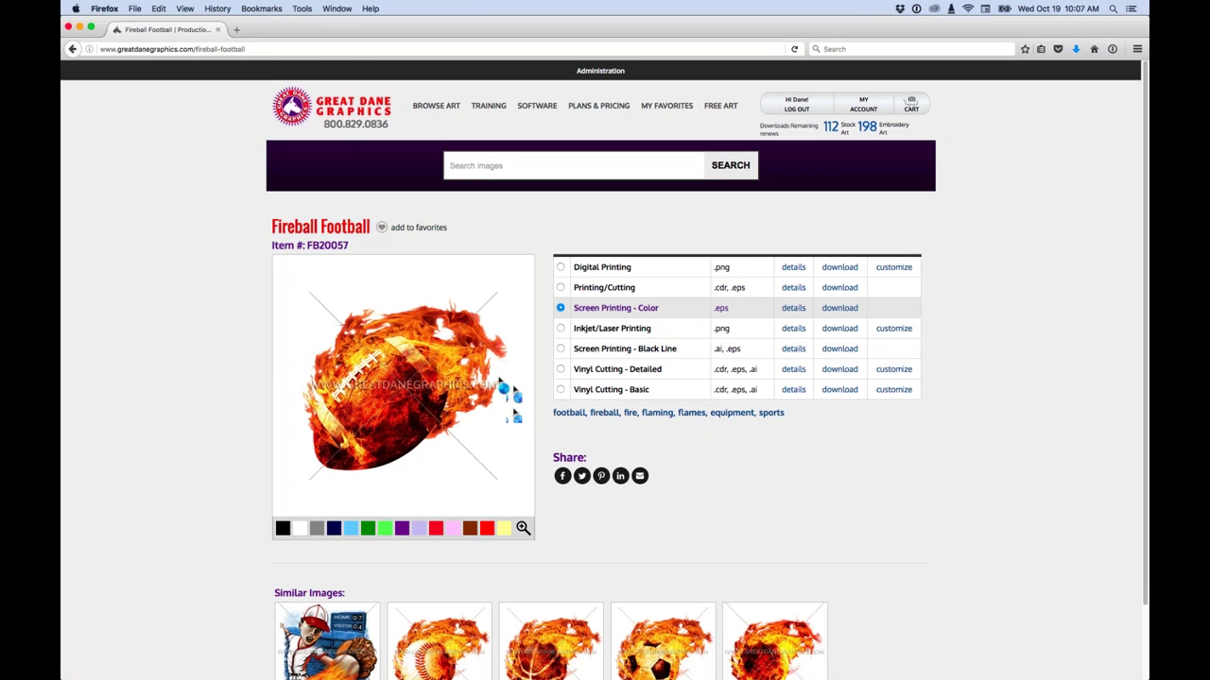
left_click(796, 310)
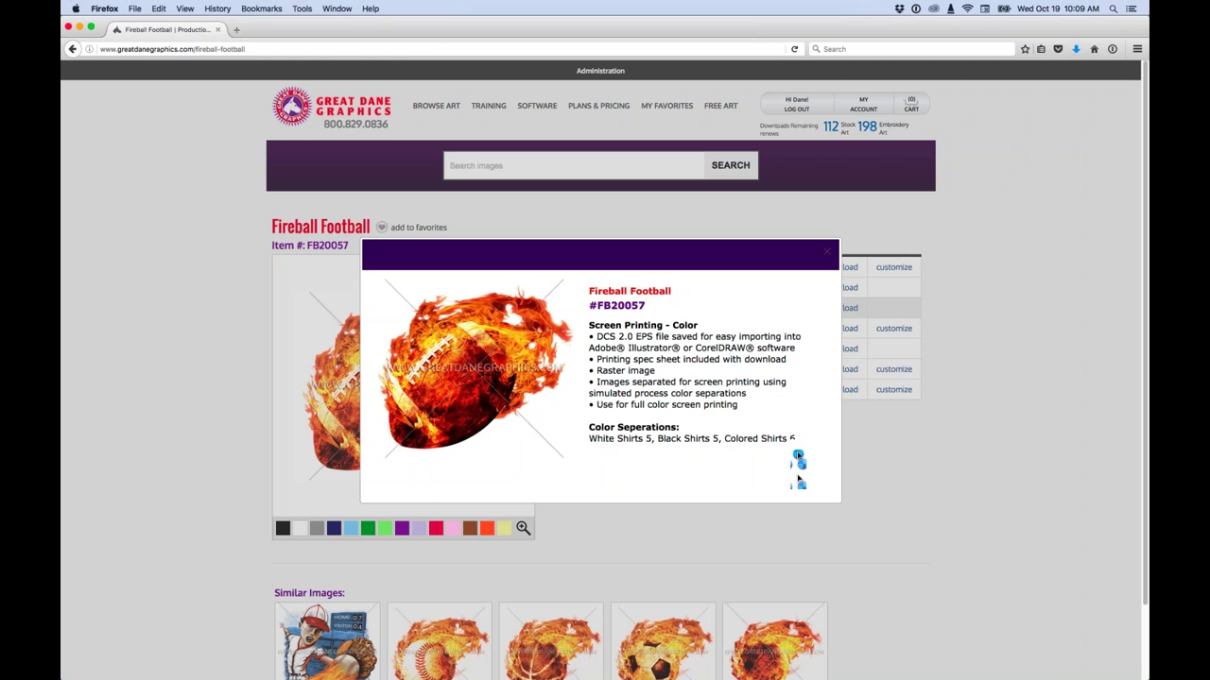
left_click(838, 242)
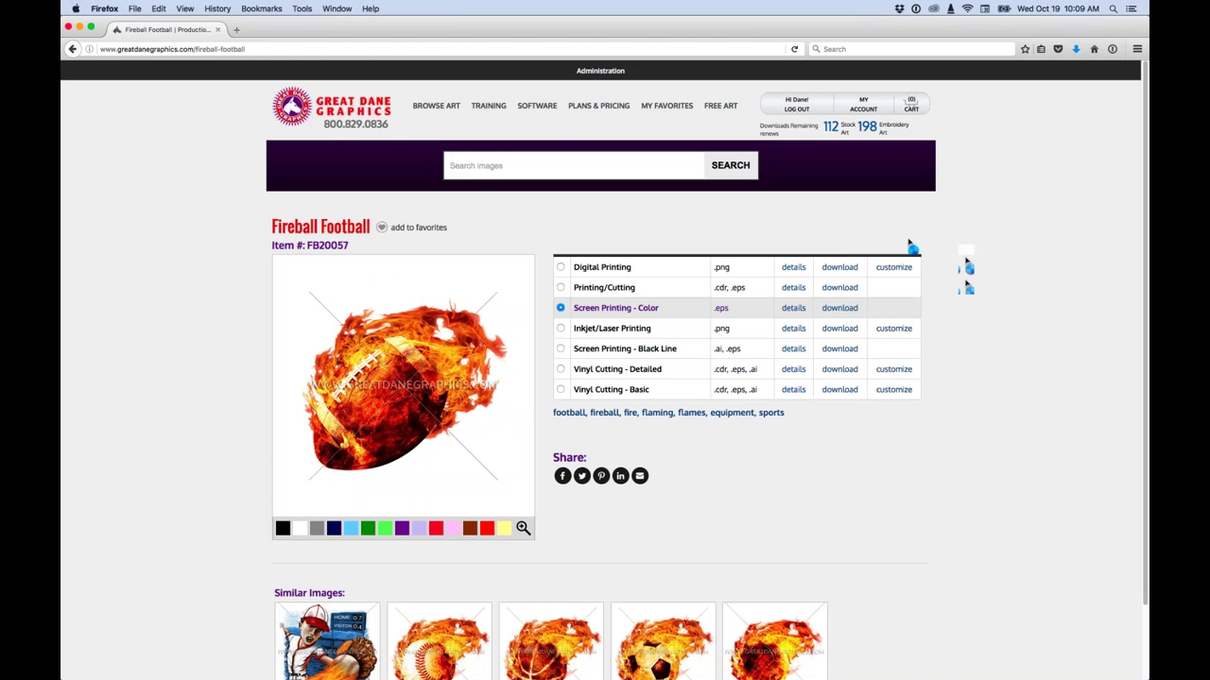
Download the Screen Printing - Color version of Fireball Football and save its ZIP file
left_click(839, 309)
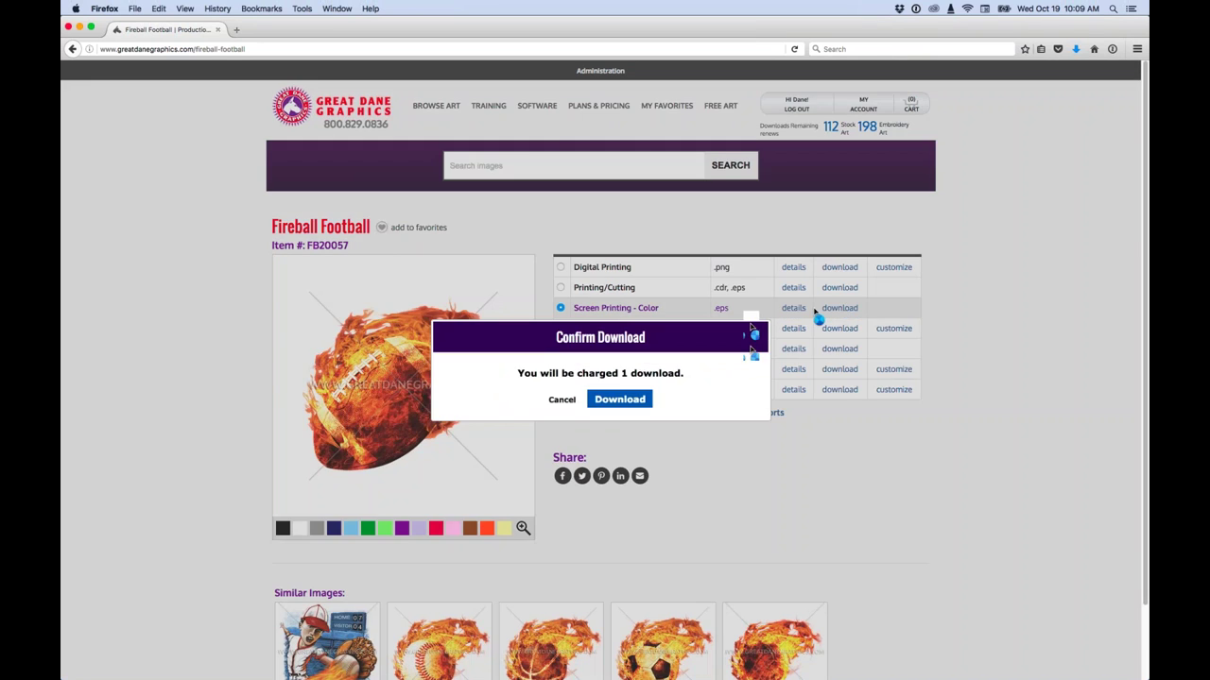
left_click(627, 400)
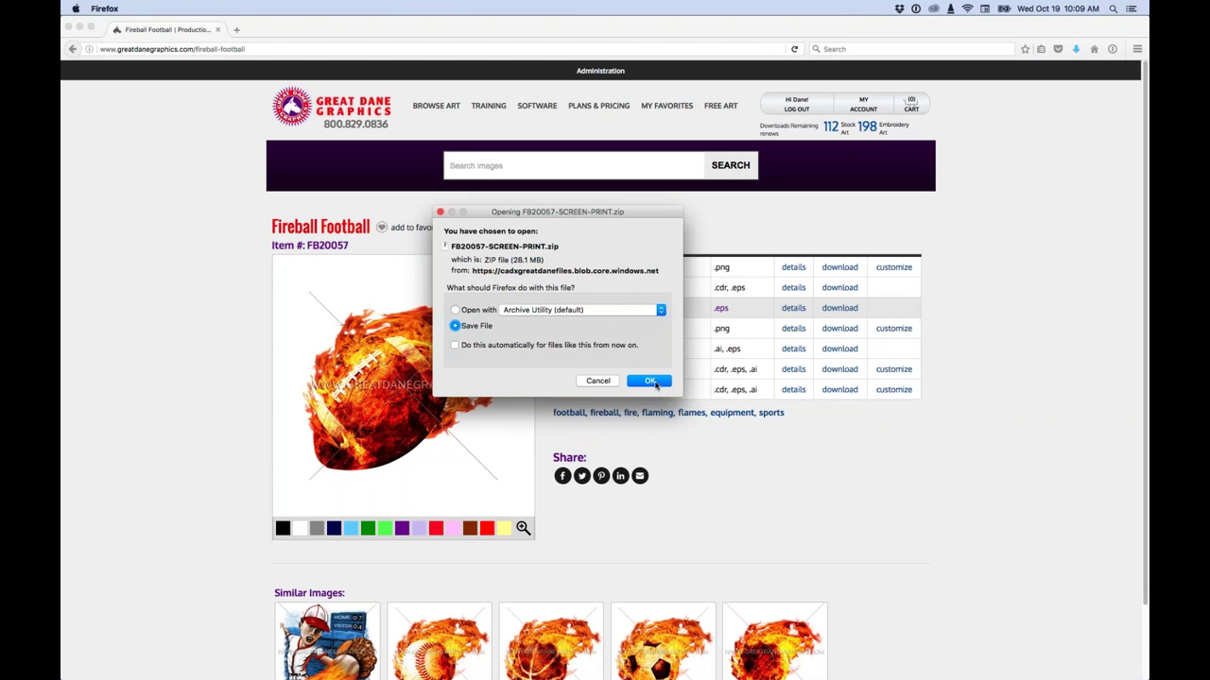
left_click(652, 382)
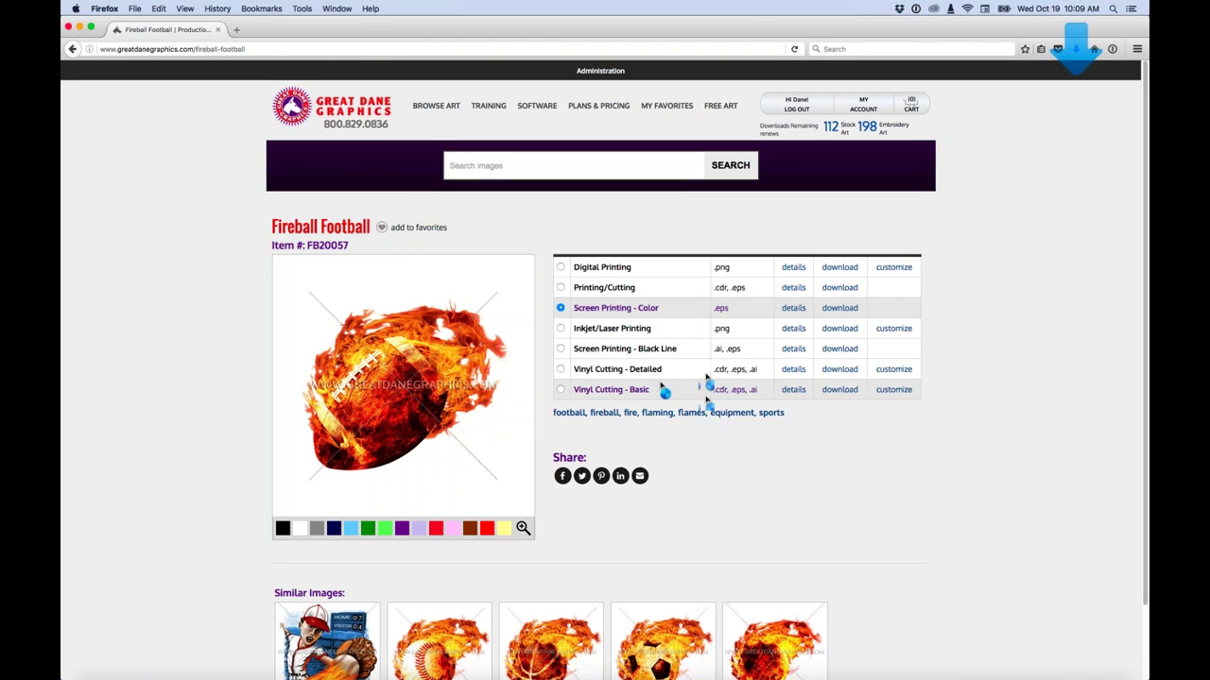
Hide Firefox and close the Screen Print Webinar folder window to clear the desktop
left_click(105, 9)
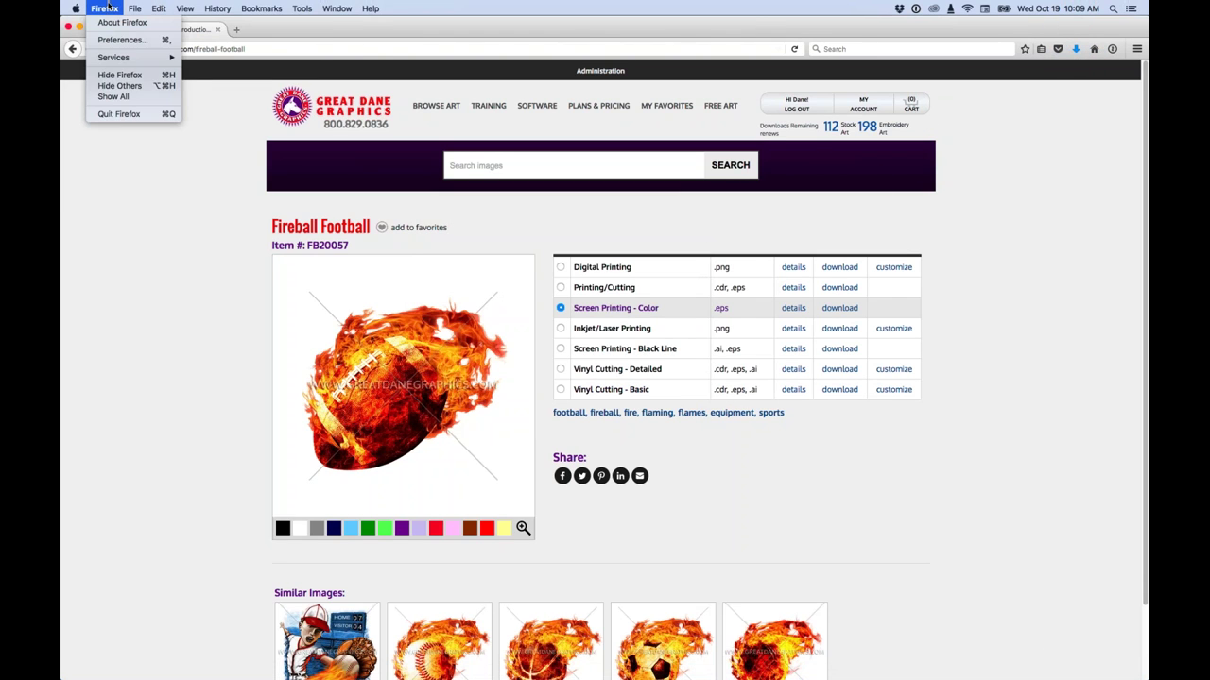
left_click(119, 75)
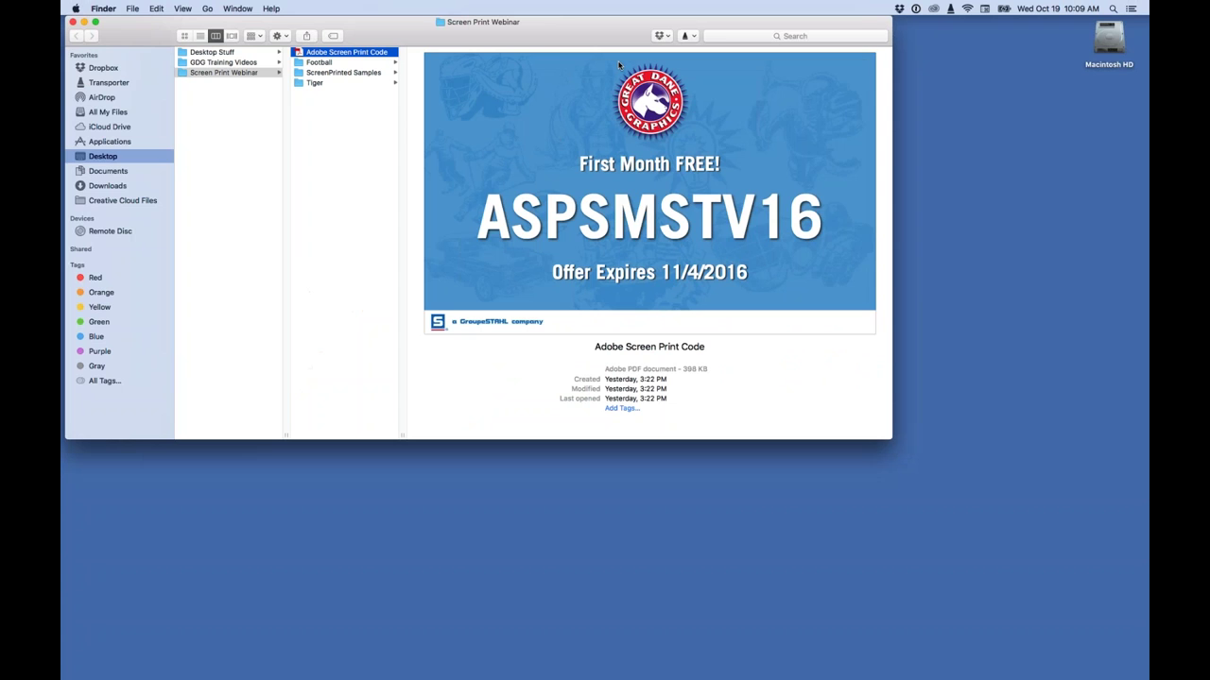
left_click(72, 21)
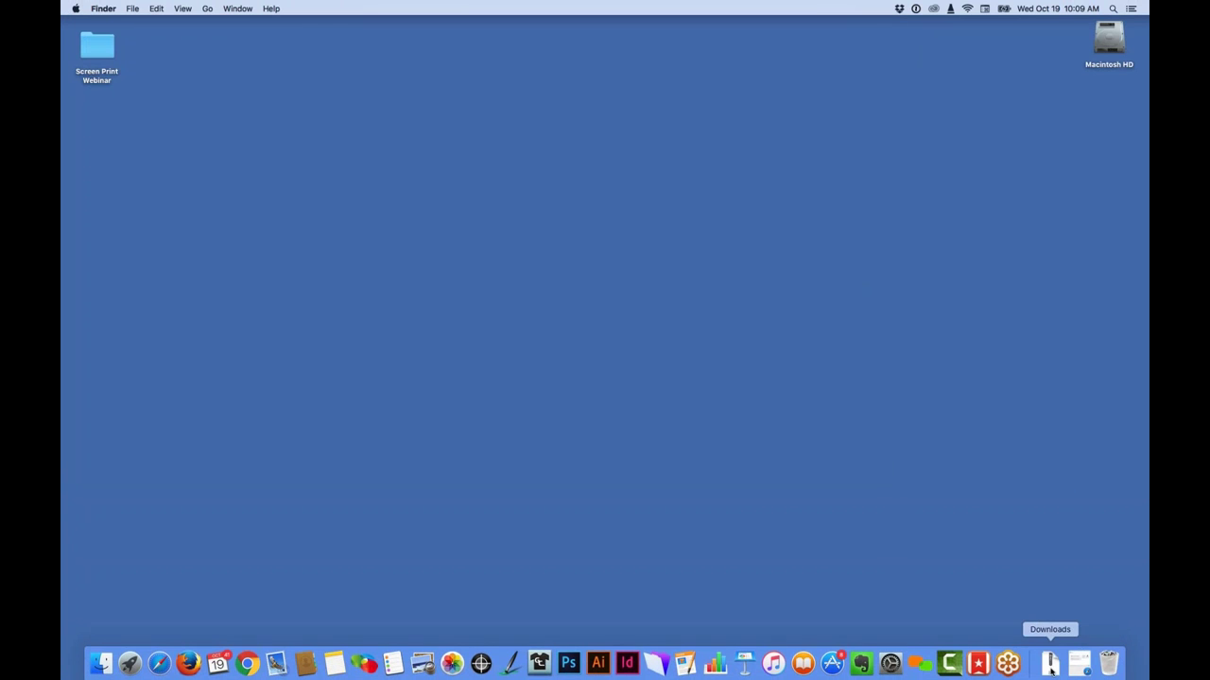
Move the FB20057 line-art and full-color SCREEN-PRINT ZIP files from Downloads to the desktop
left_click(1050, 665)
left_click_drag(1052, 586, 541, 316)
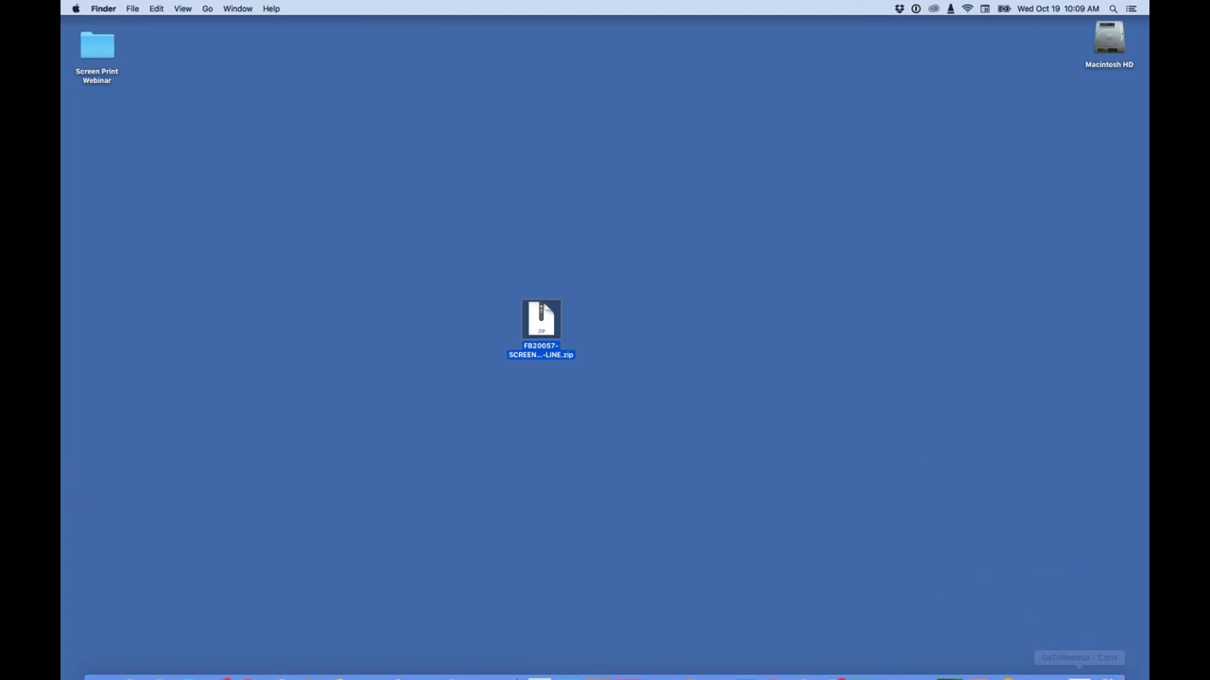
left_click(1051, 664)
left_click_drag(1050, 620, 552, 393)
left_click(640, 366)
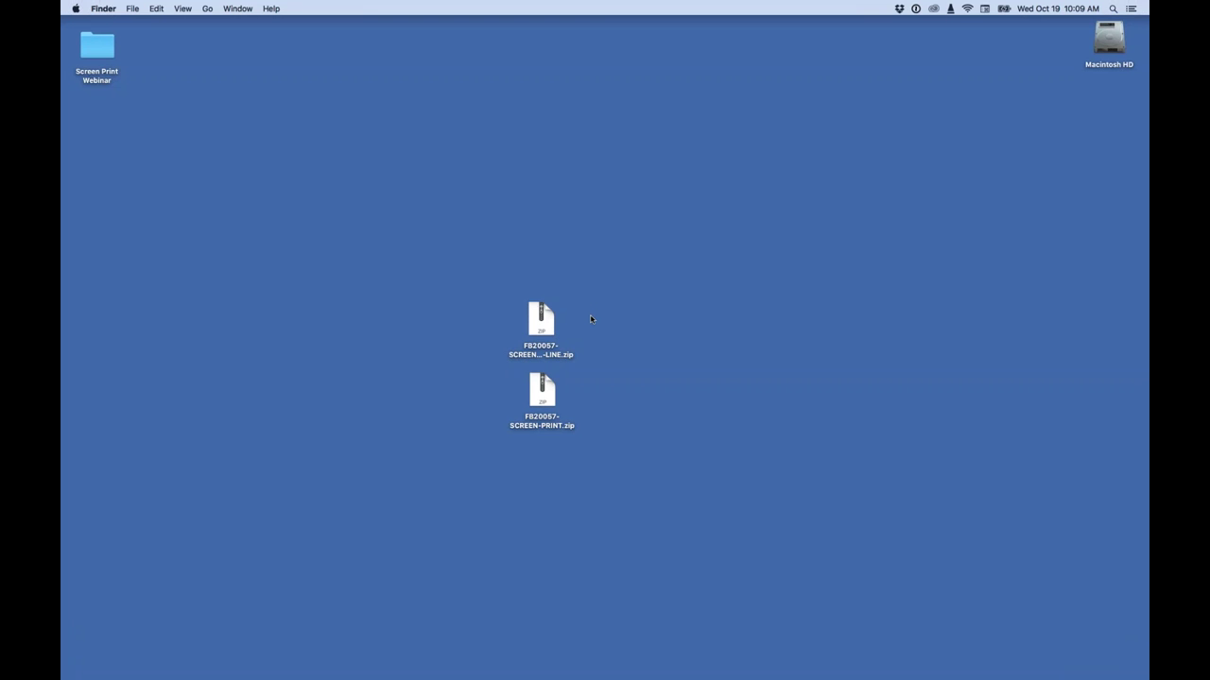
Extract both FB20057 ZIP archives on the desktop
double_click(542, 317)
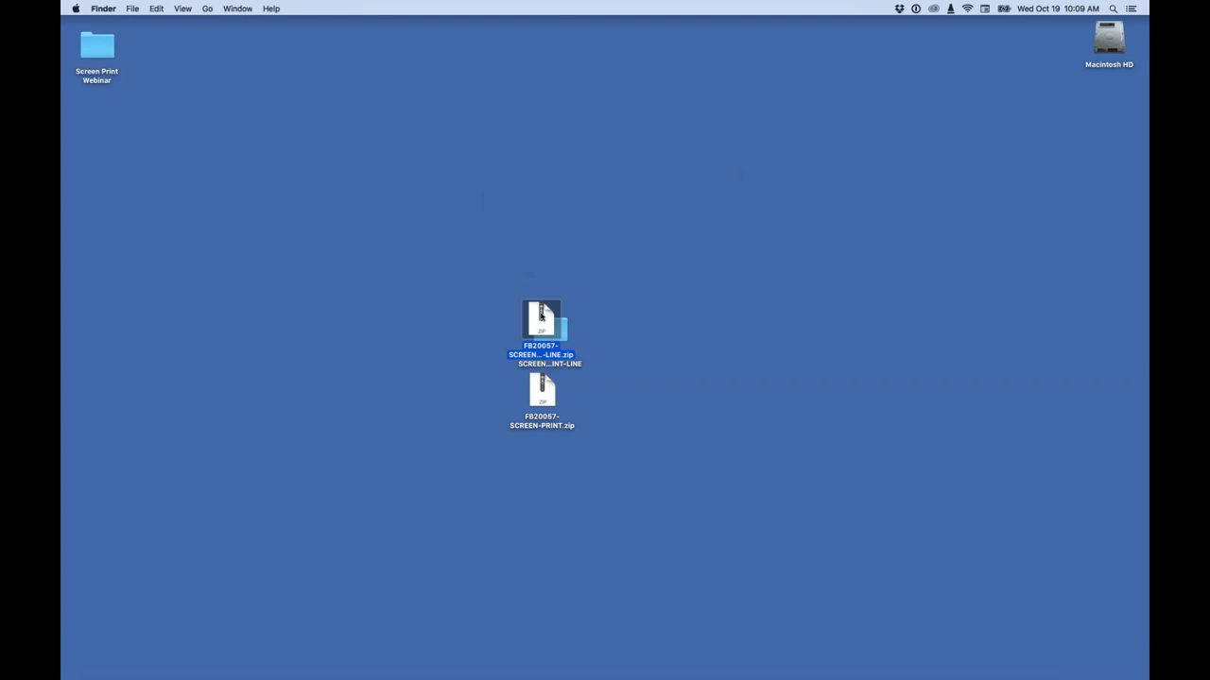
left_click(725, 375)
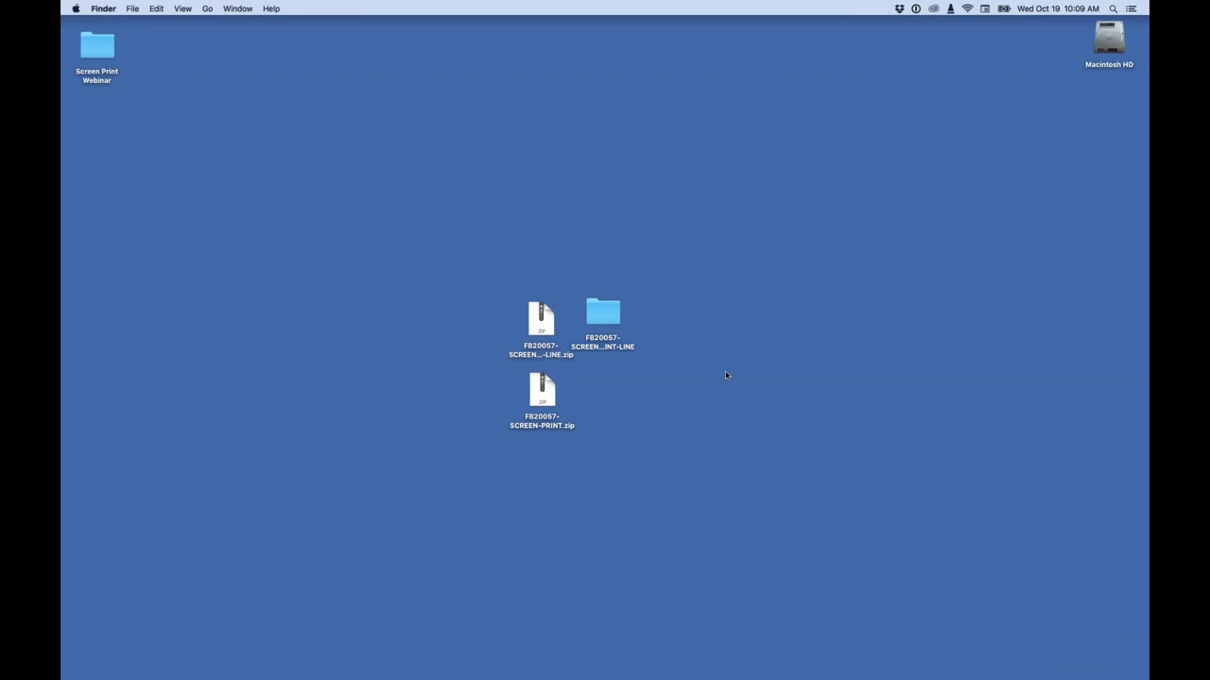
double_click(544, 388)
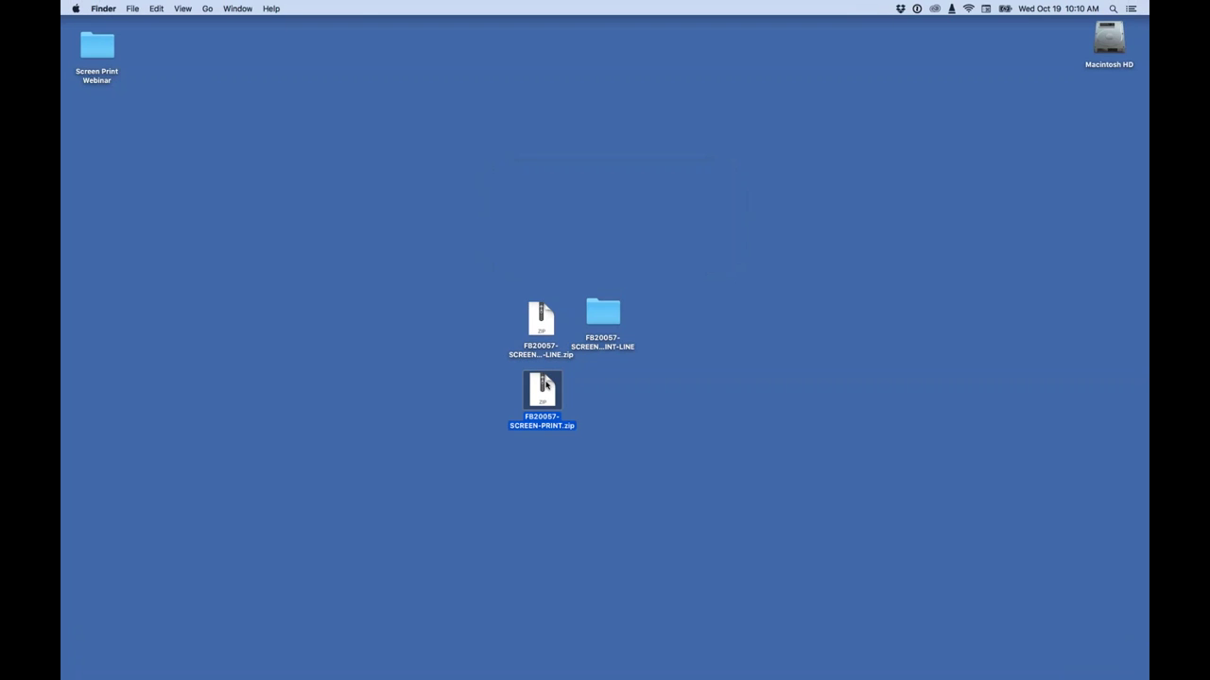
Move the two FB20057 ZIP files on the desktop to the Trash, keeping the extracted folders
left_click_drag(508, 279, 537, 388)
right_click(537, 388)
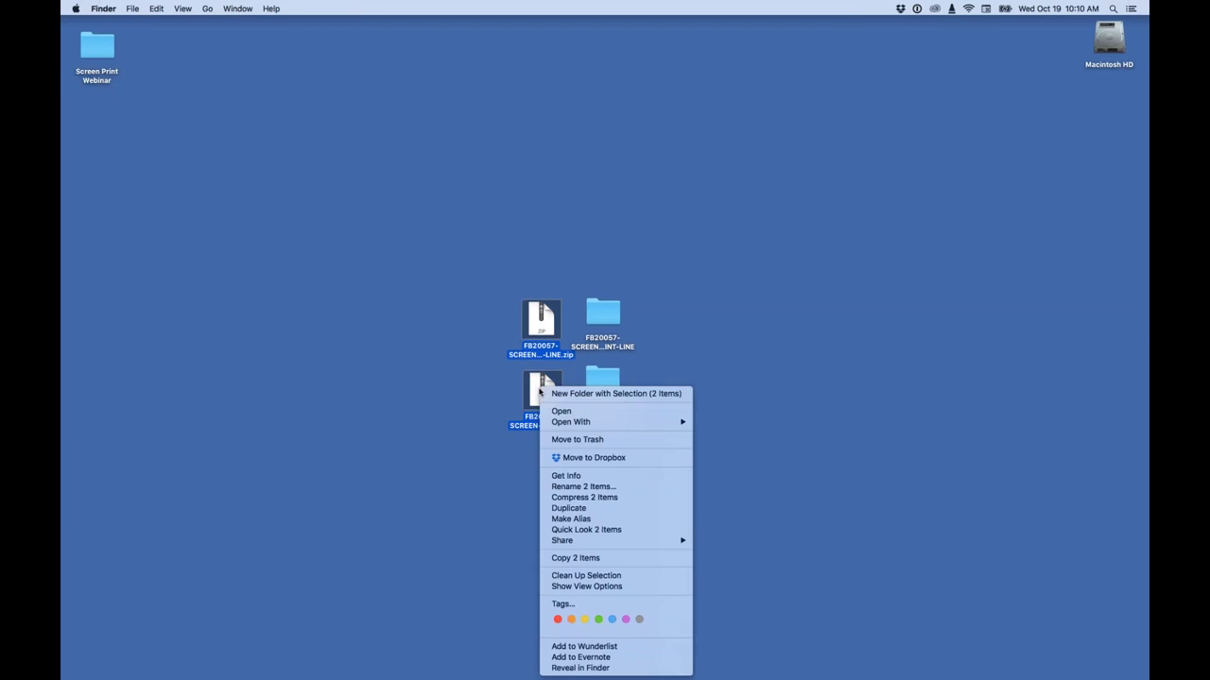
left_click(567, 442)
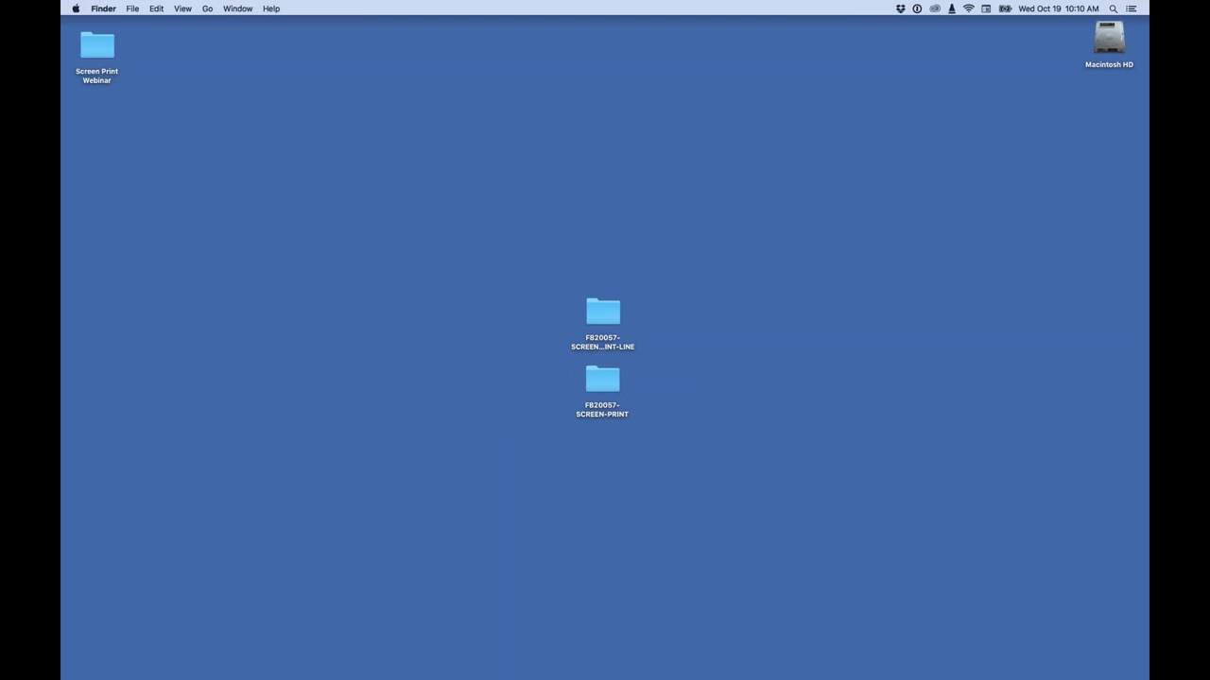
Open the FB20057-SCREEN-PRINT-LINE folder, view the preview of its .ai file, and close the folder window
double_click(606, 312)
left_click(650, 159)
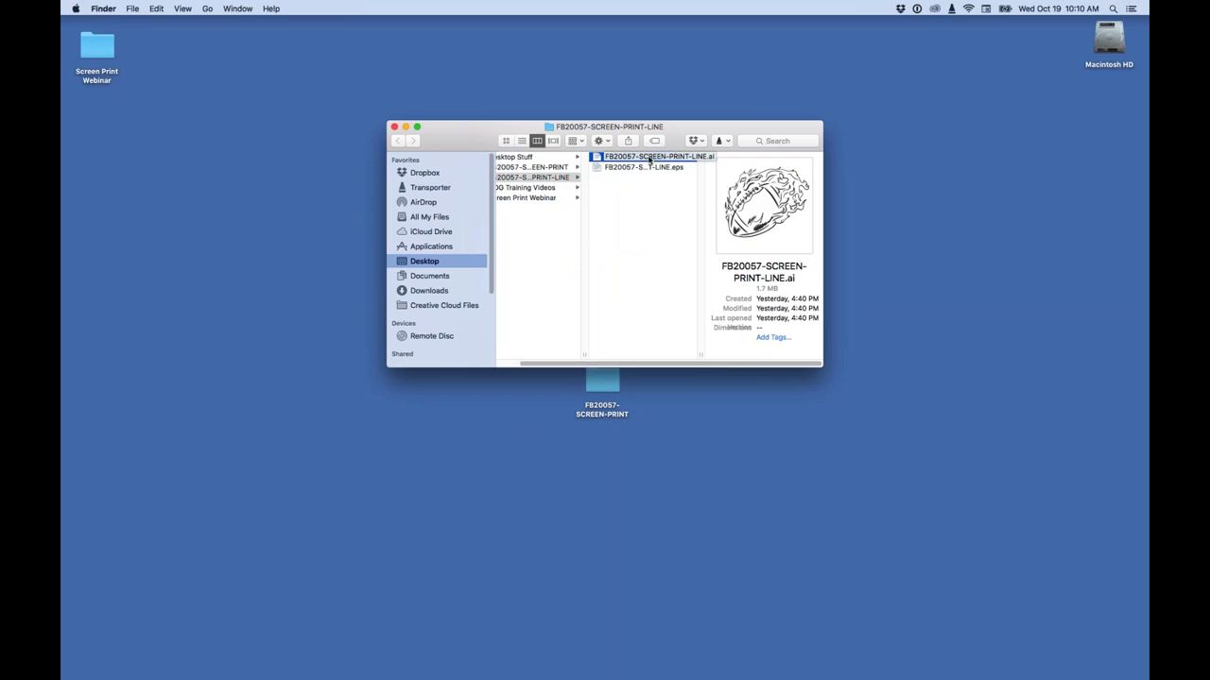
left_click(394, 127)
Open the FB20057-SCREEN-PRINT folder, check its EPS file, and read the PRT_SPEC.PDF printing spec sheet in a Quick Look preview
left_click(614, 381)
double_click(615, 381)
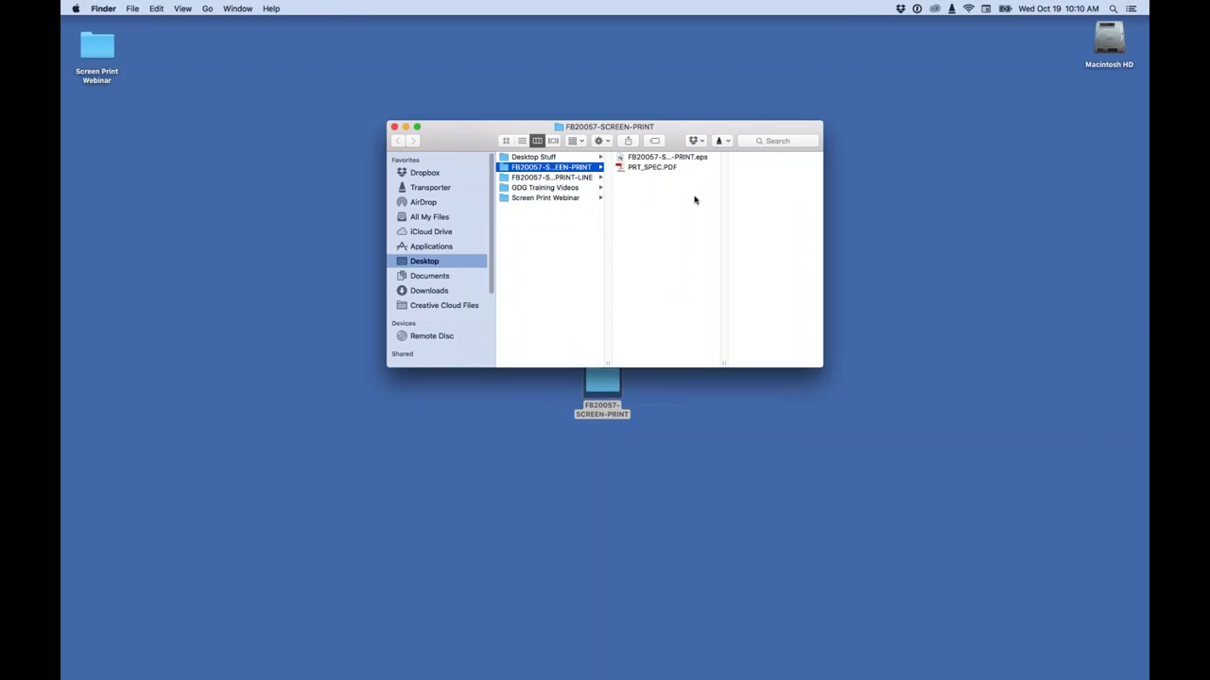
left_click(633, 157)
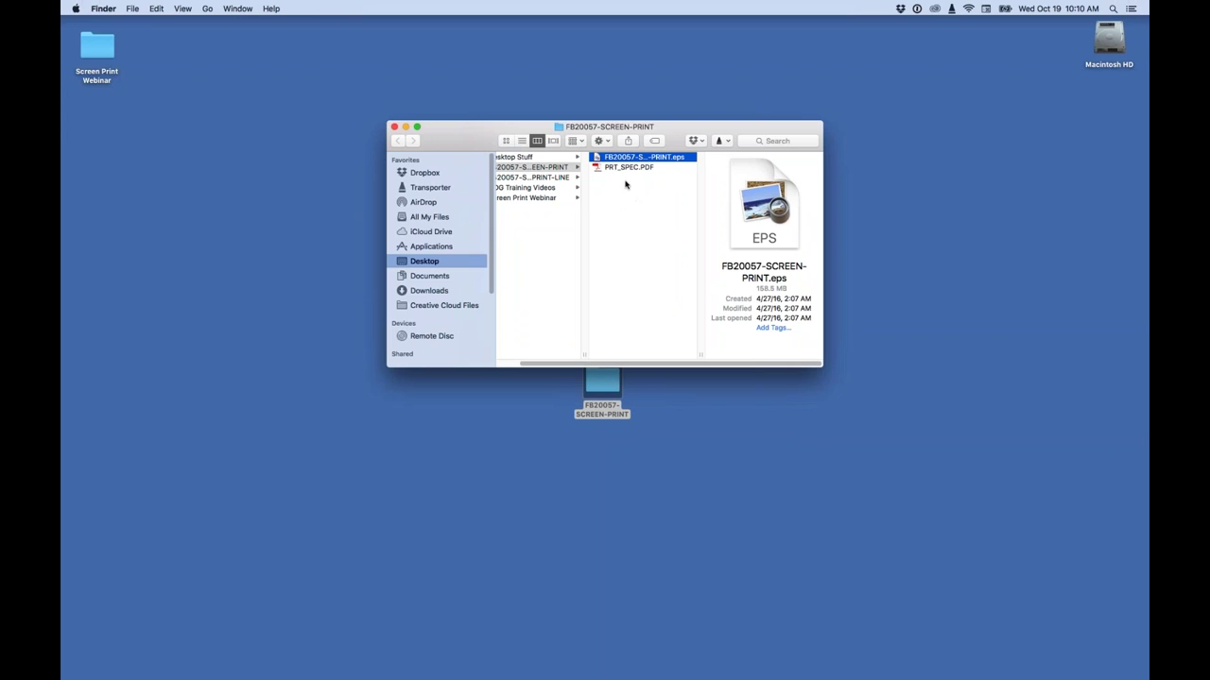
left_click(616, 168)
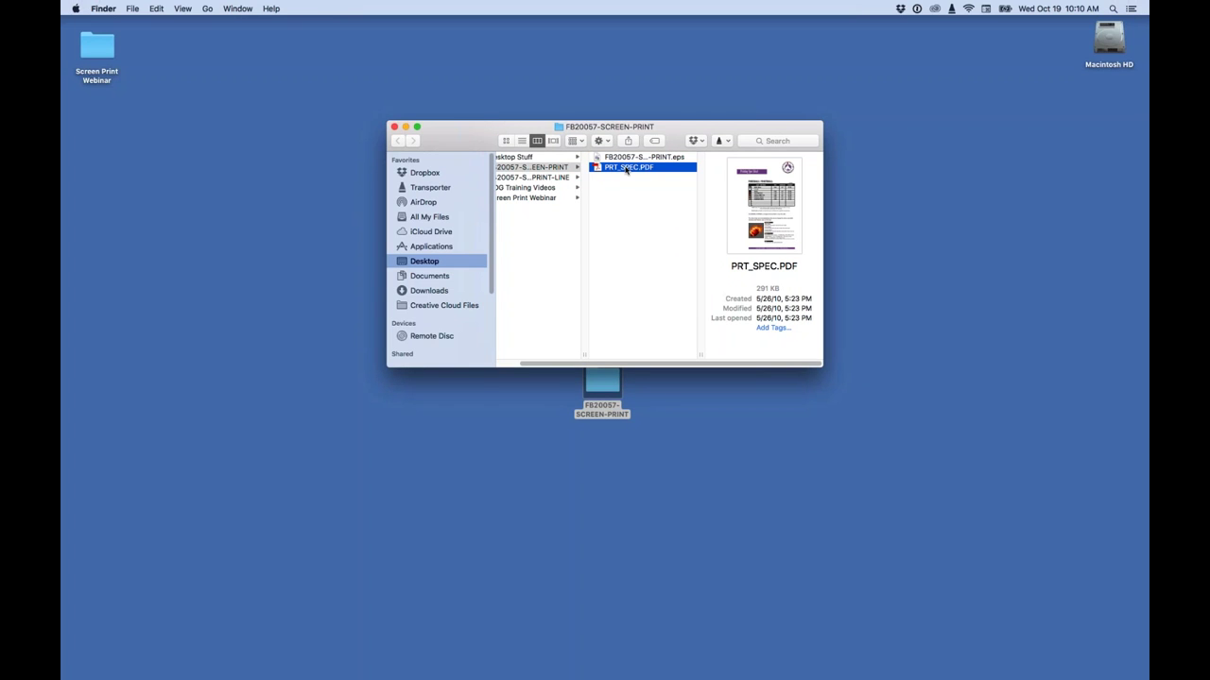
key("space")
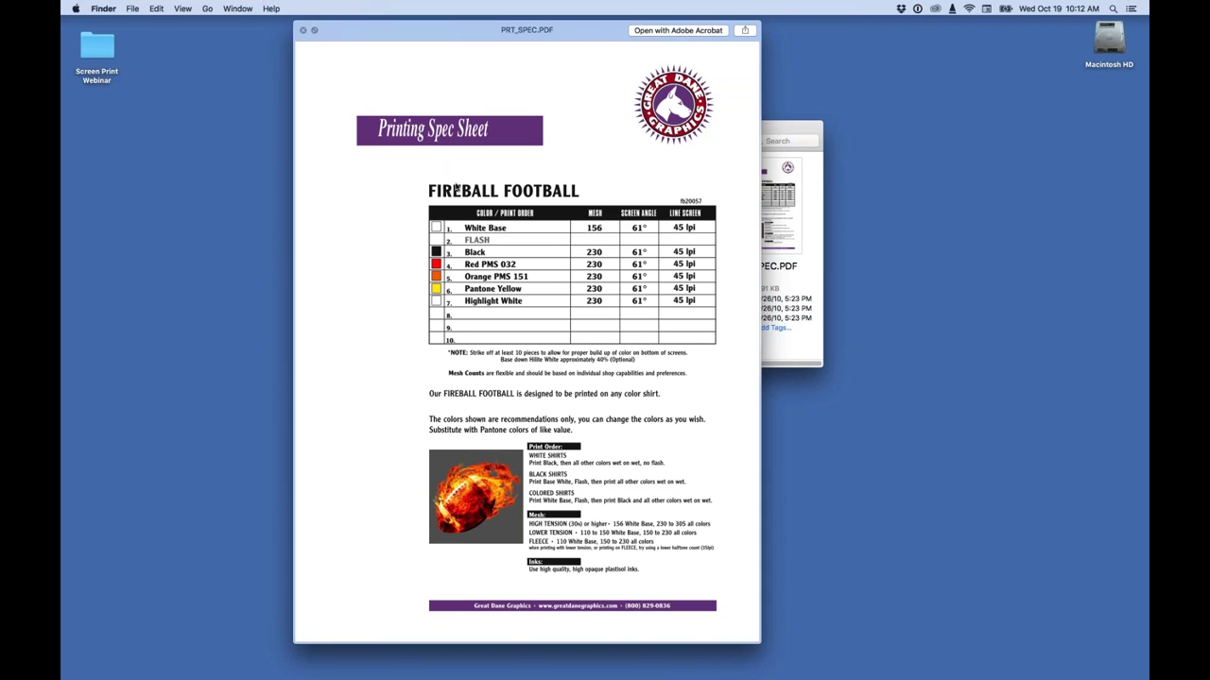
key("space")
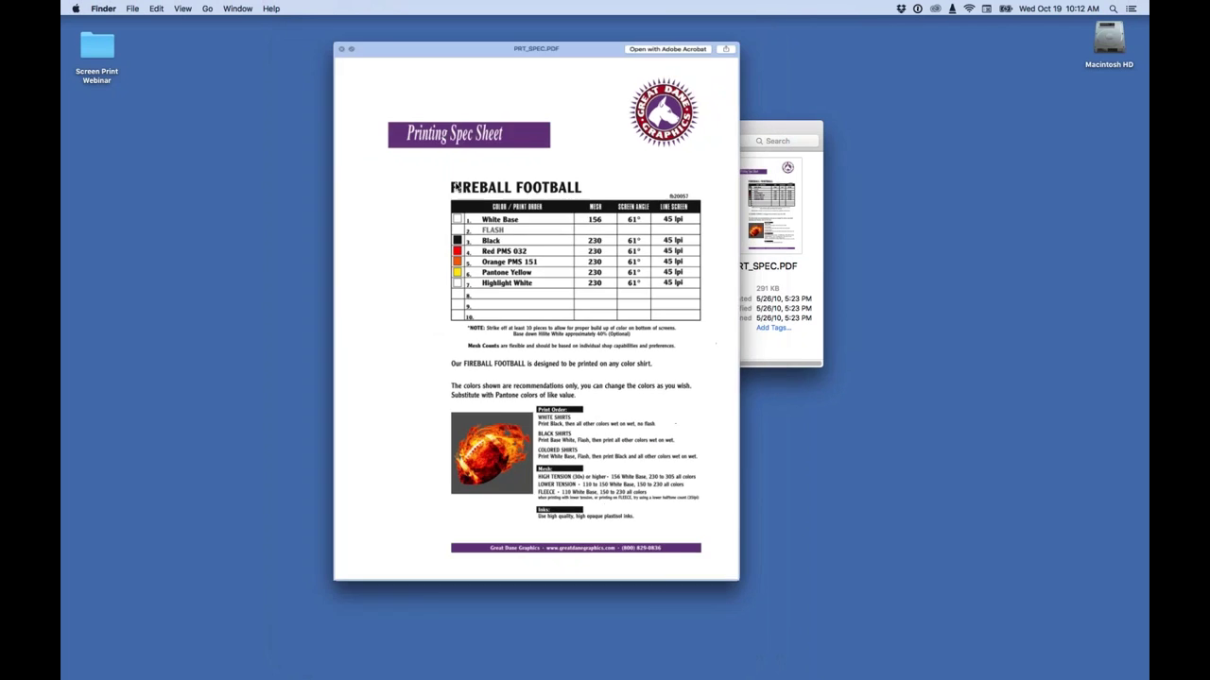
Reposition and enlarge the folder window and open the ScreenPrinted Samples folder inside Screen Print Webinar
left_click_drag(664, 140, 467, 51)
left_click_drag(626, 276, 766, 401)
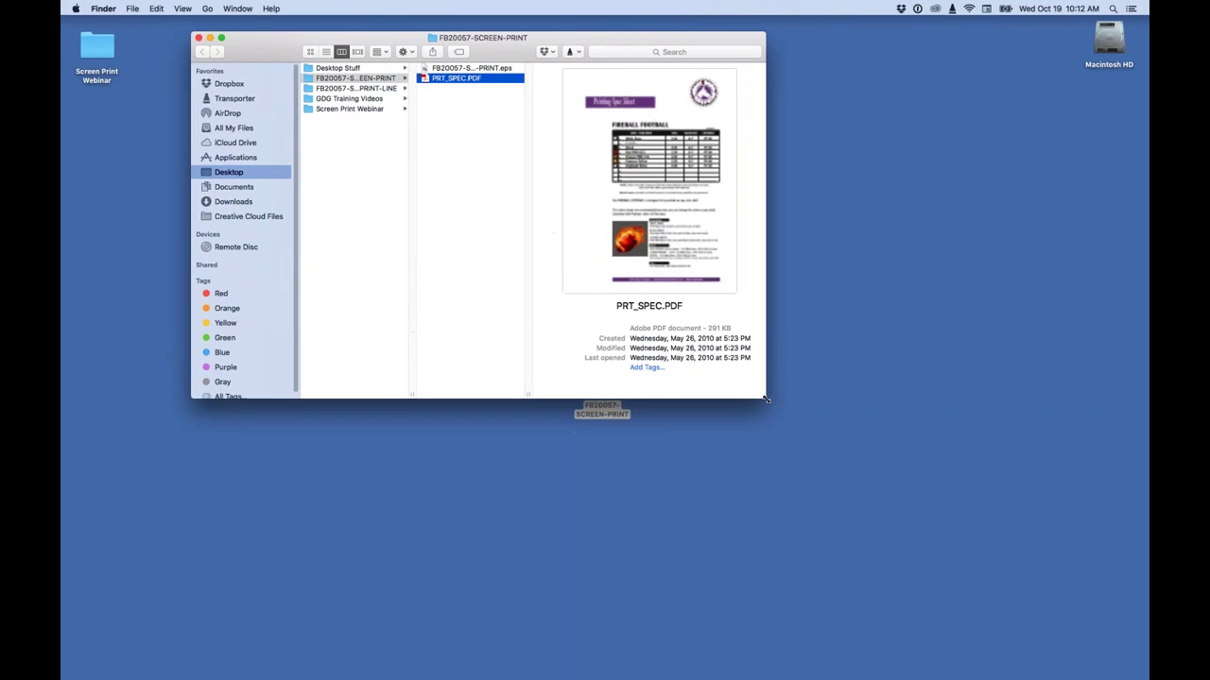
left_click(346, 108)
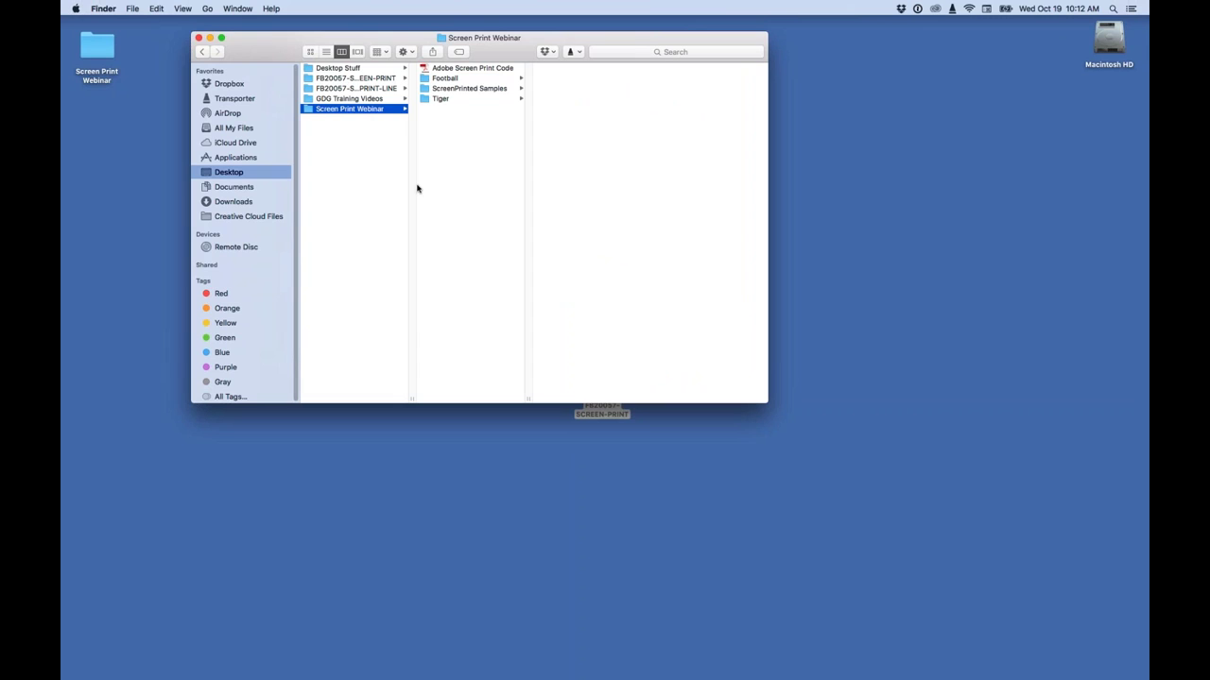
left_click(447, 91)
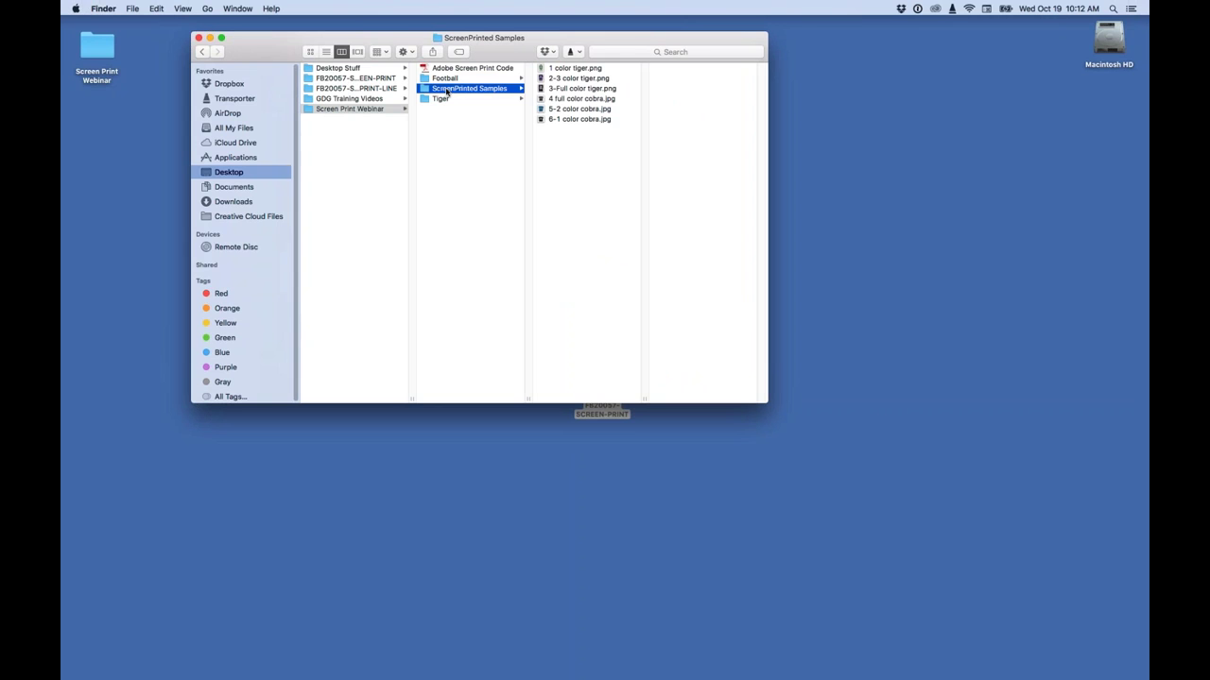
left_click_drag(507, 40, 476, 28)
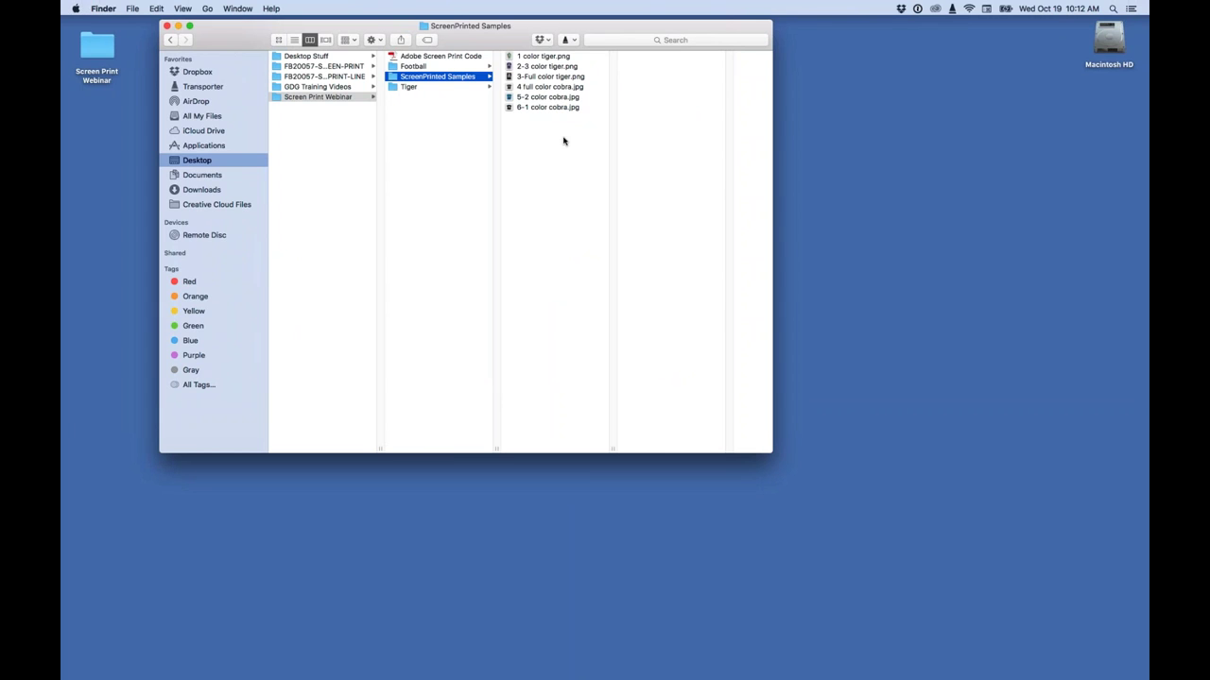
View the 1 color tiger.png sample and open 3-Full color tiger.png in a Quick Look preview
left_click(525, 59)
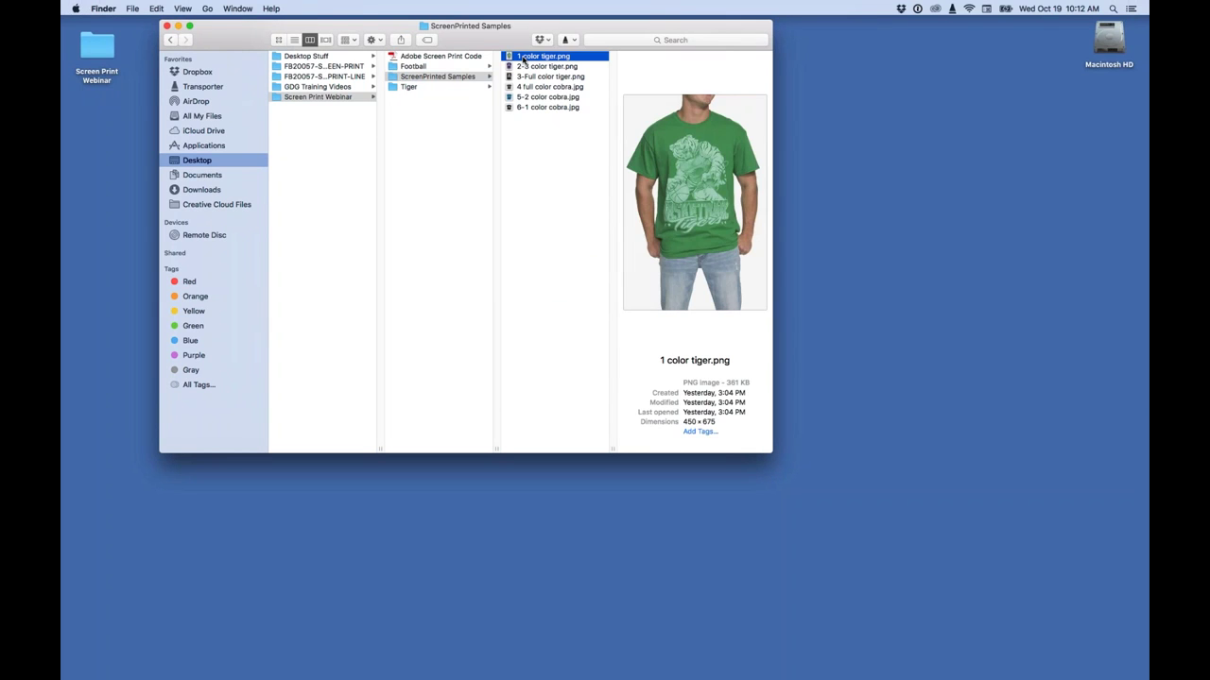
left_click(518, 77)
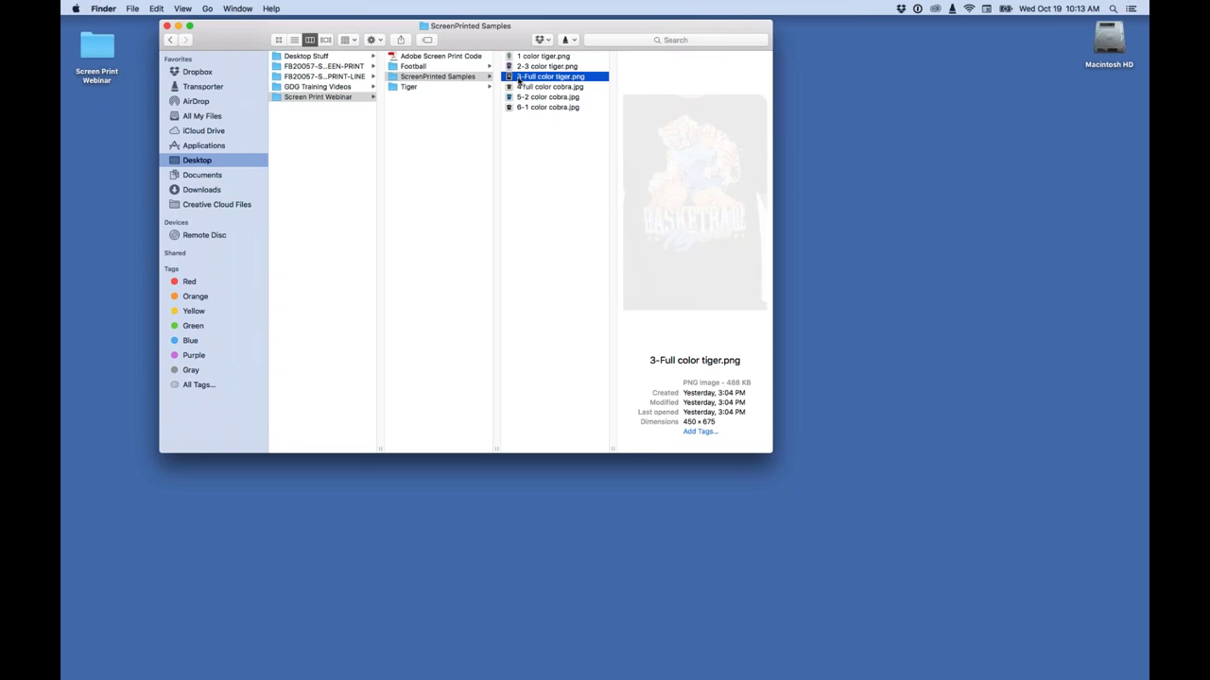
key("space")
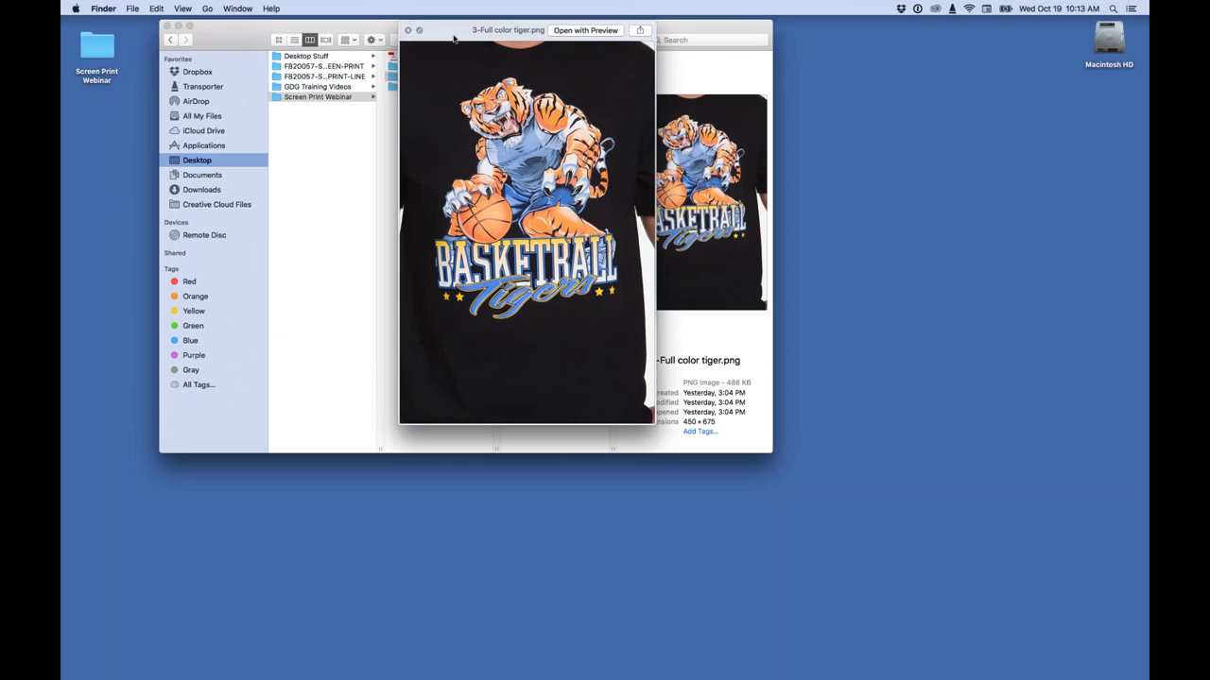
Move the preview window down, and compare 2-3 color tiger.png with 3-Full color tiger.png in Quick Look
left_click_drag(454, 38, 462, 78)
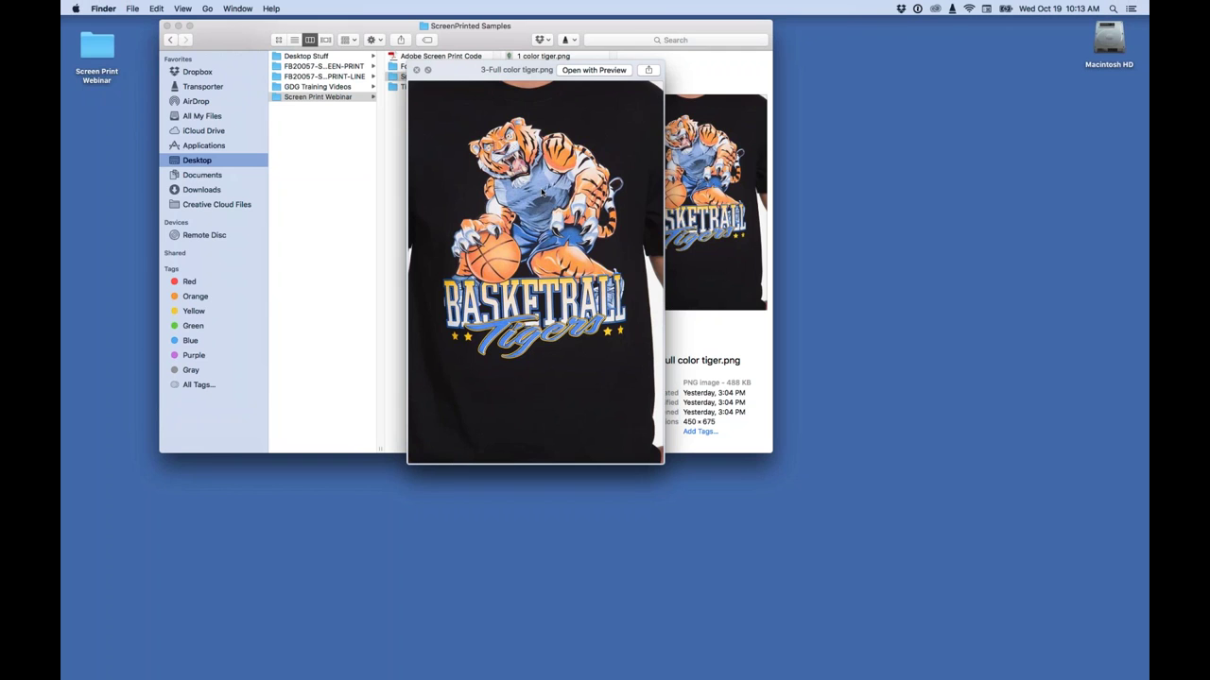
key("space")
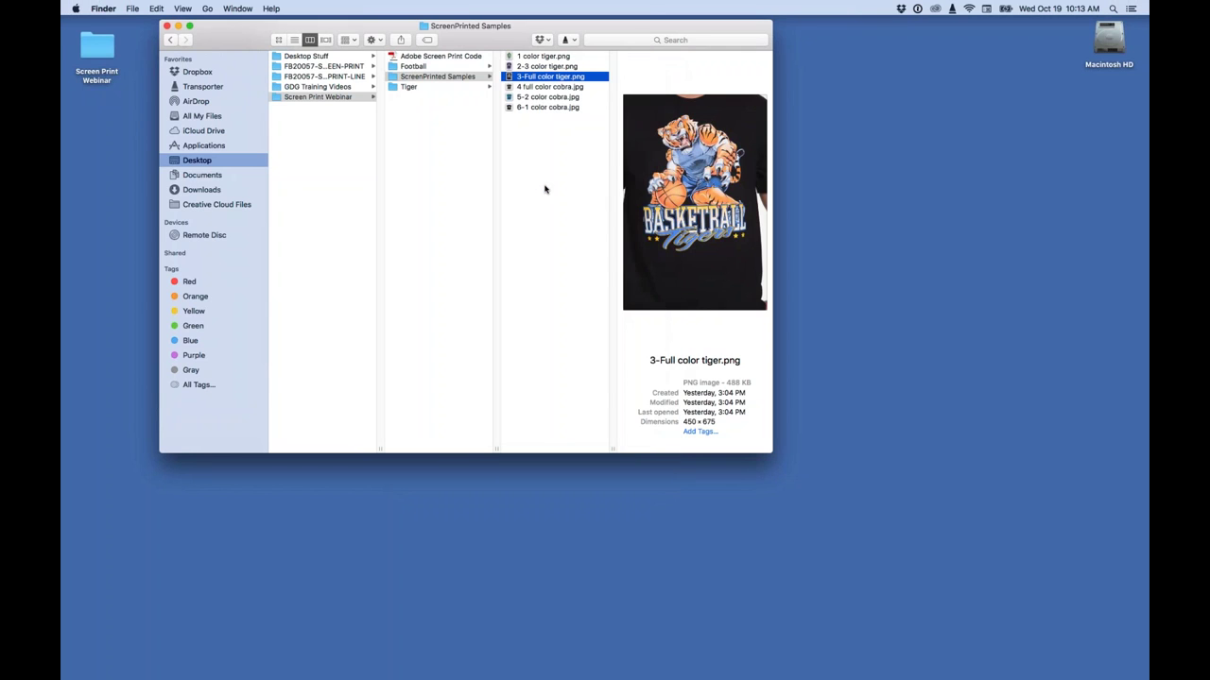
left_click(524, 68)
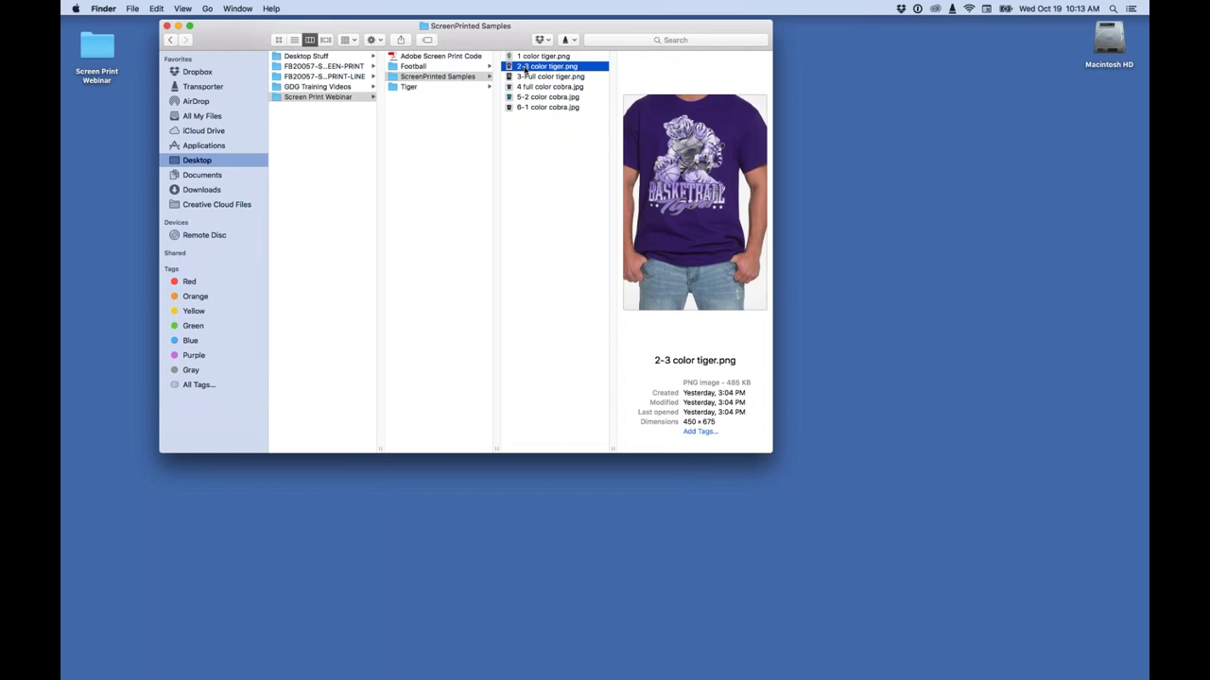
key("space")
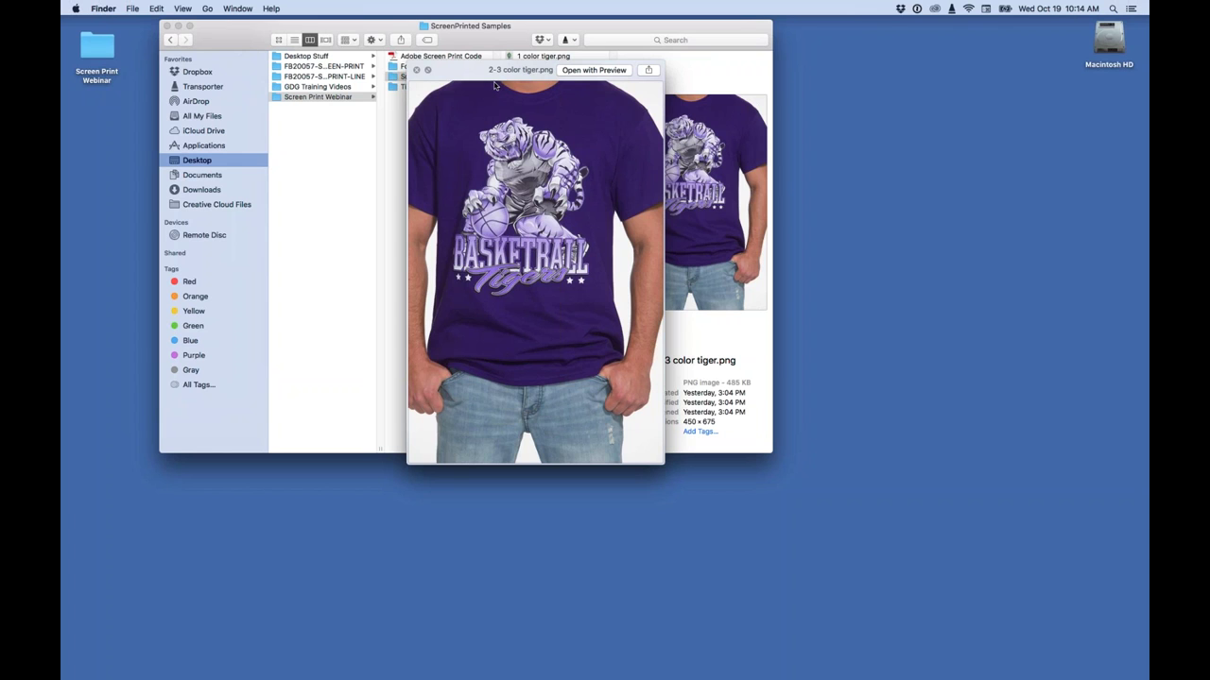
key("space")
key("Down")
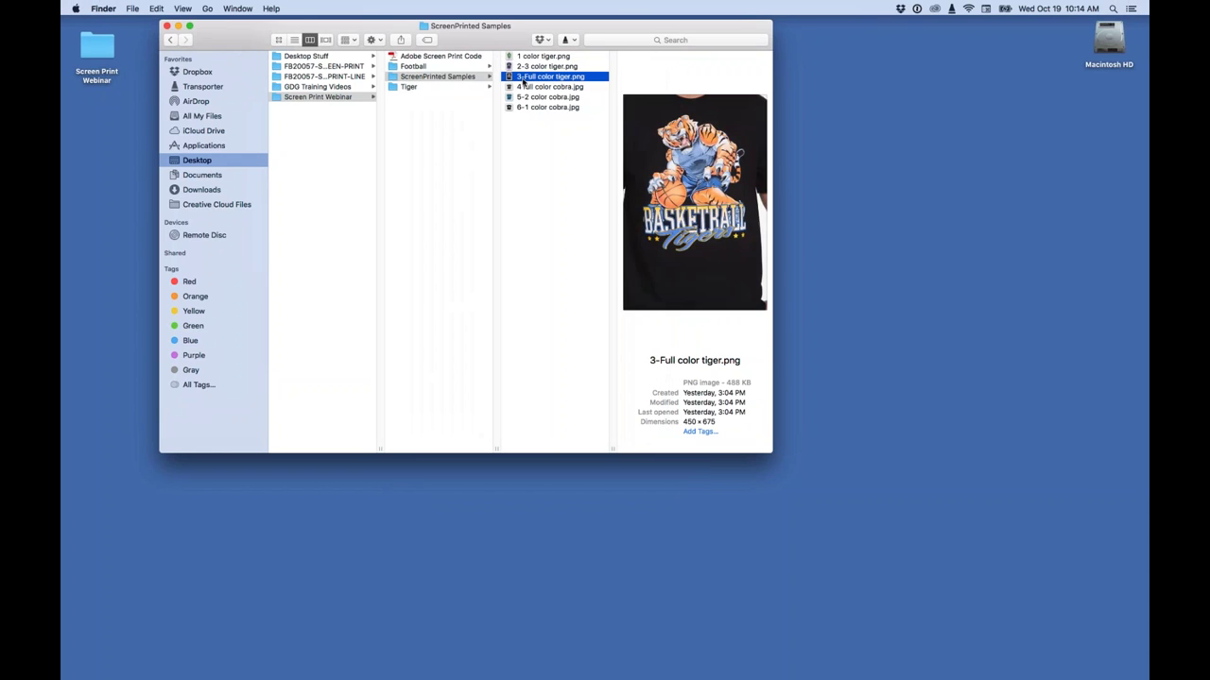
key("space")
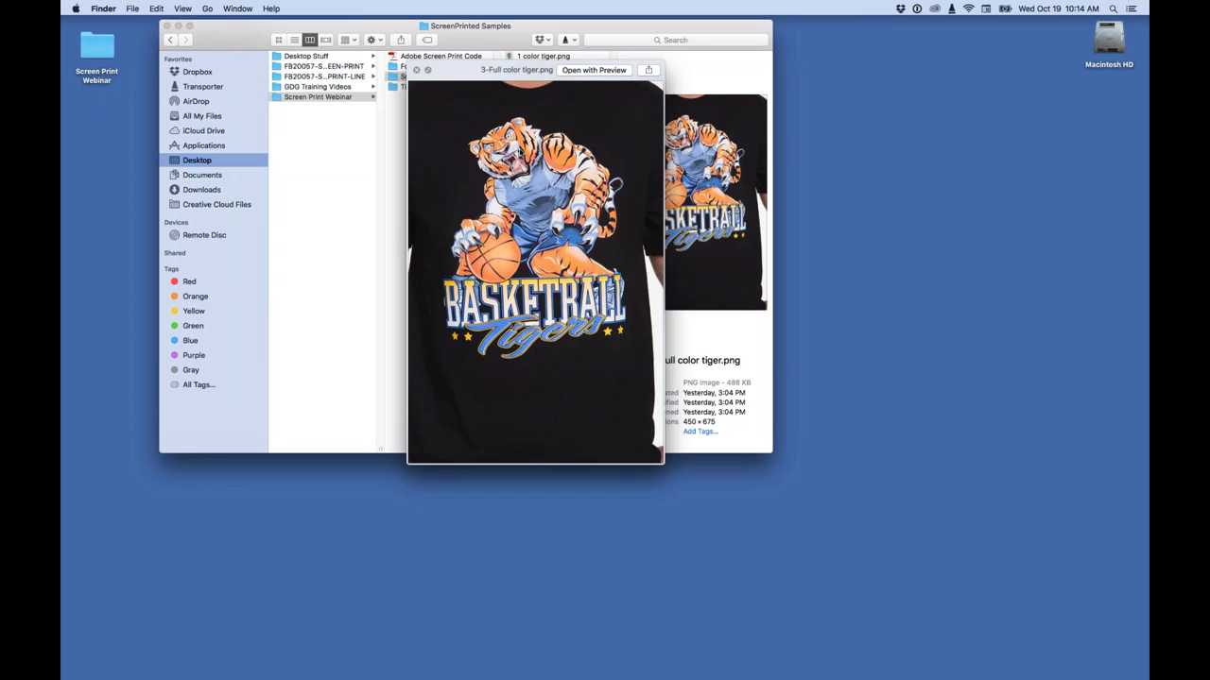
key("space")
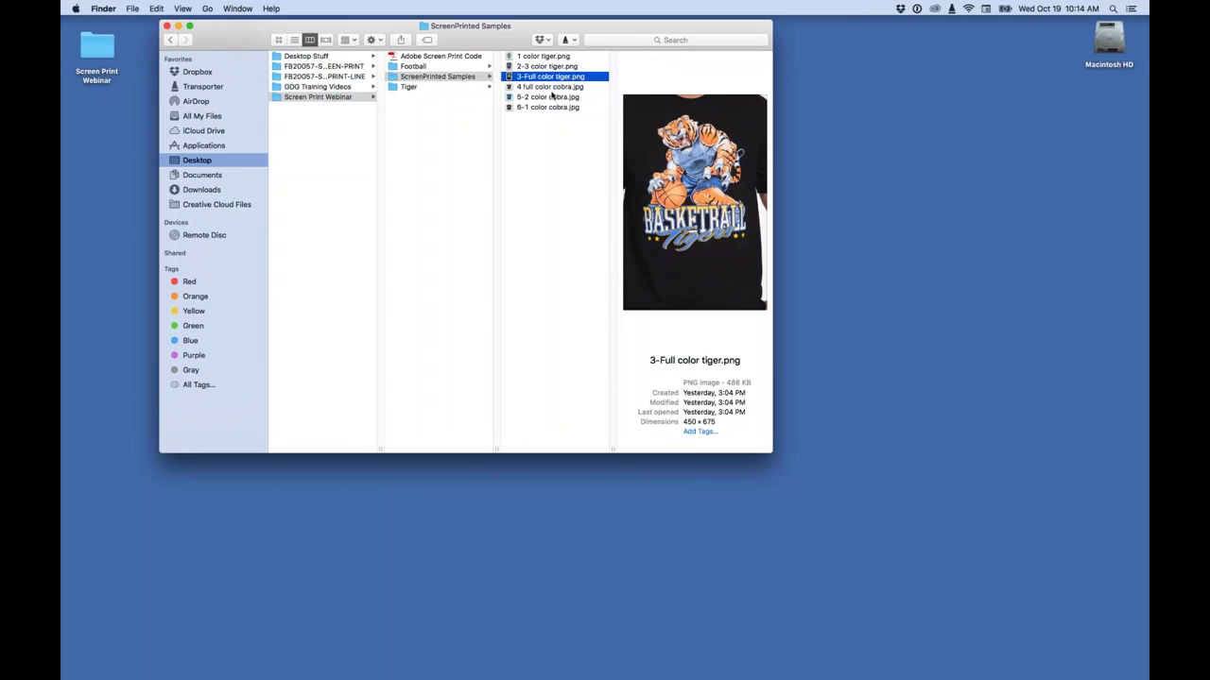
View 2-3 color tiger.png again and 1 color tiger.png in Quick Look previews
left_click(534, 67)
key("space")
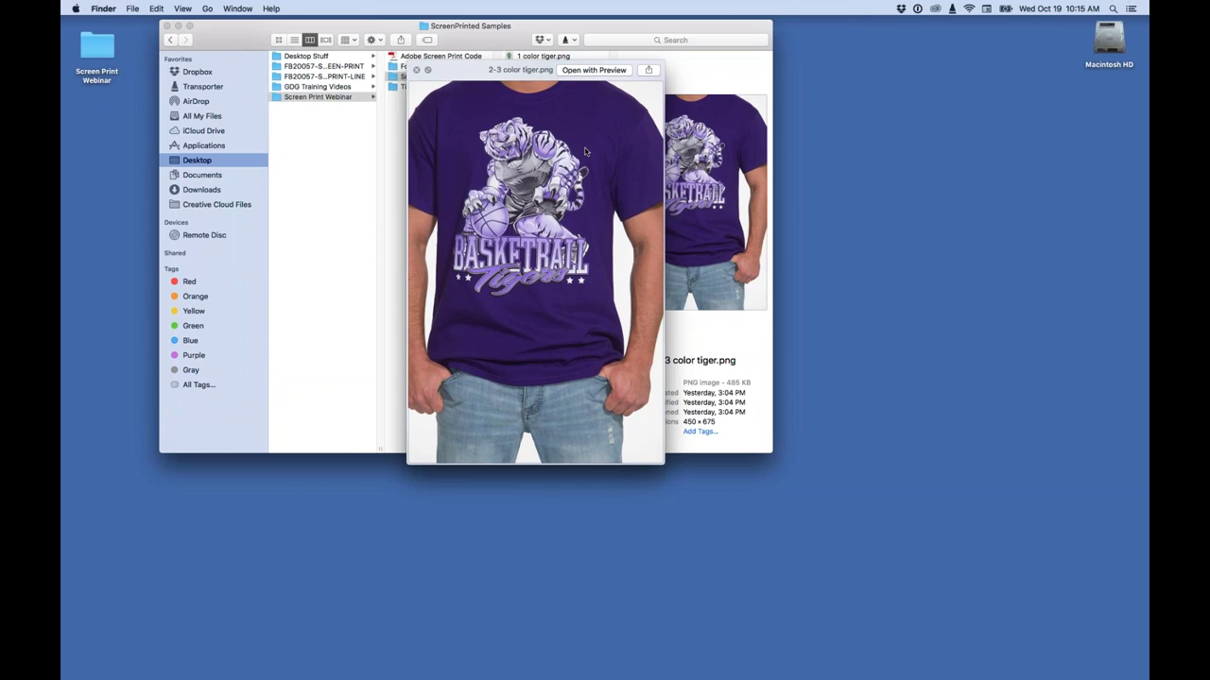
key("space")
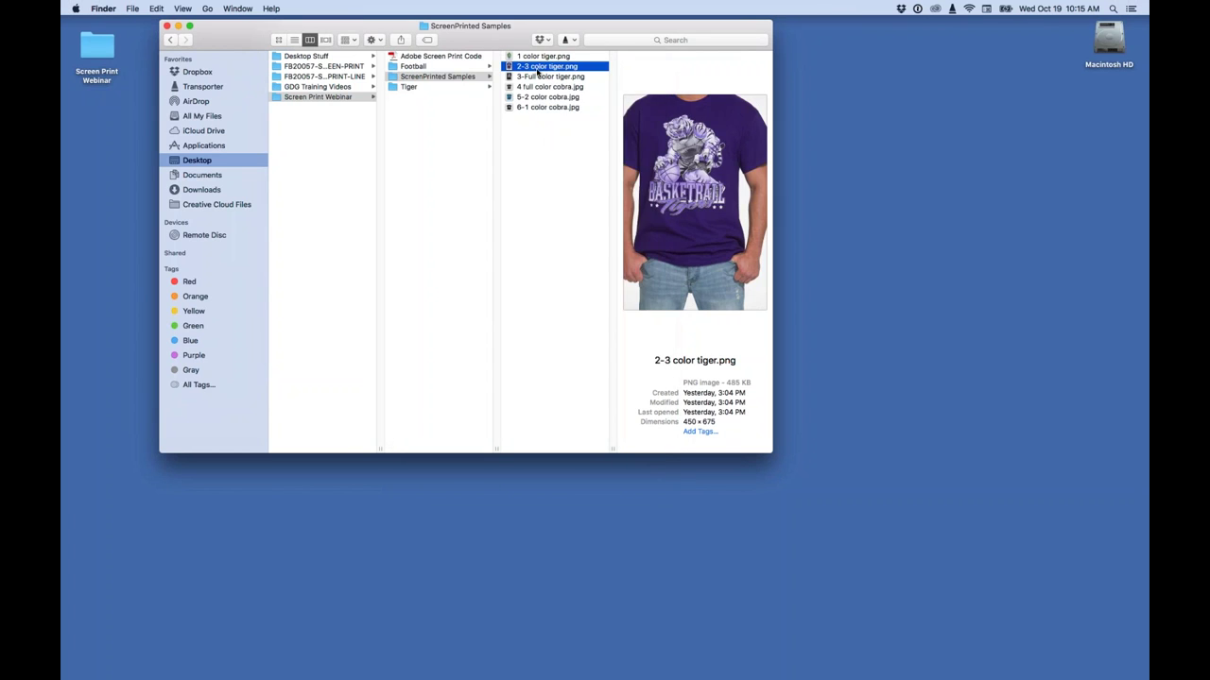
left_click(534, 56)
key("space")
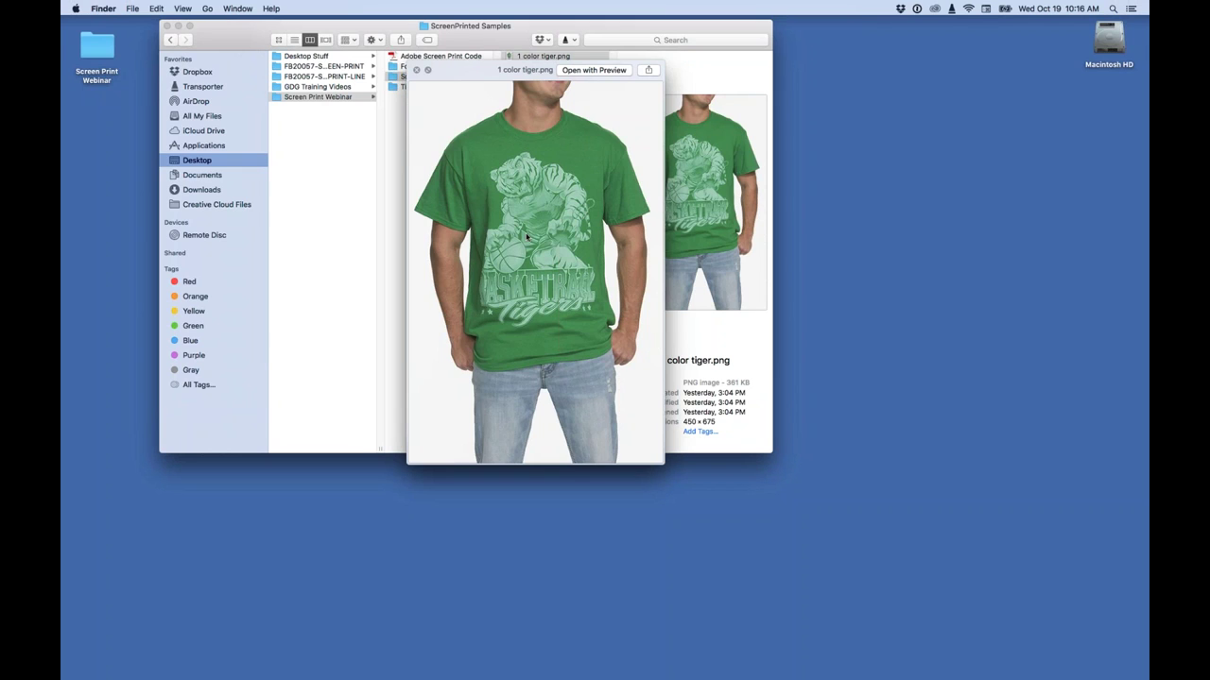
key("space")
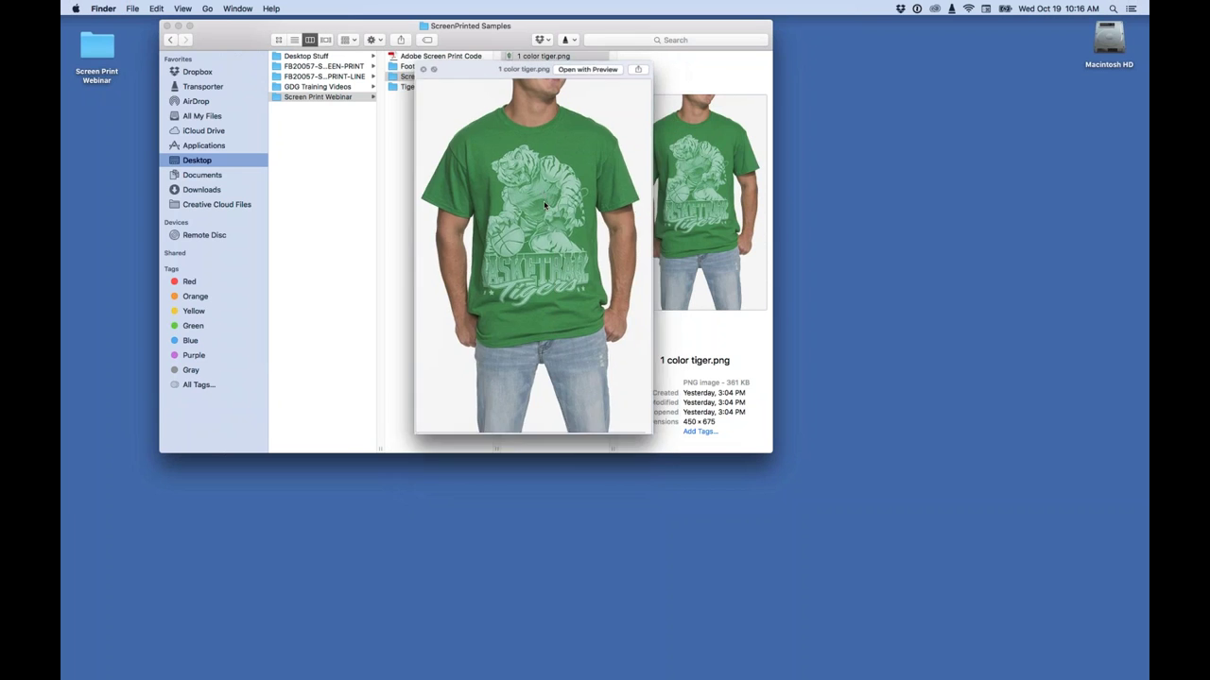
View the cobra shirt samples 4 full color cobra.jpg, 5-2 color cobra.jpg and 6-1 color cobra.jpg in Quick Look previews
left_click(523, 87)
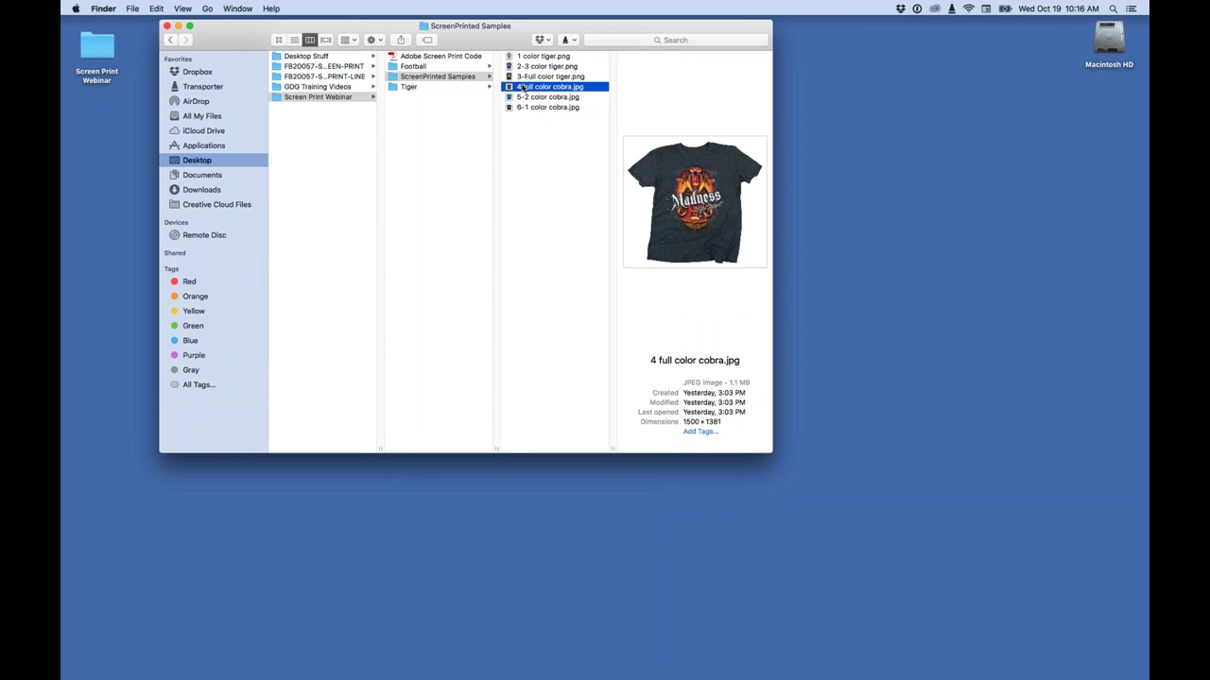
key("space")
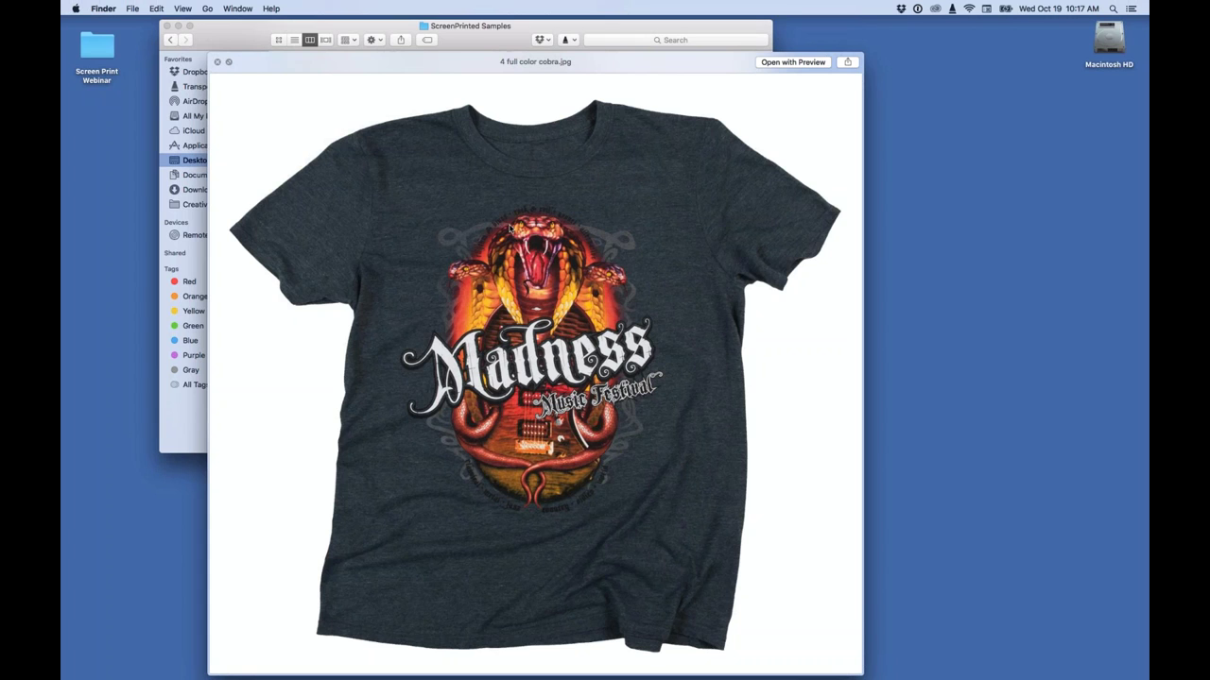
key("space")
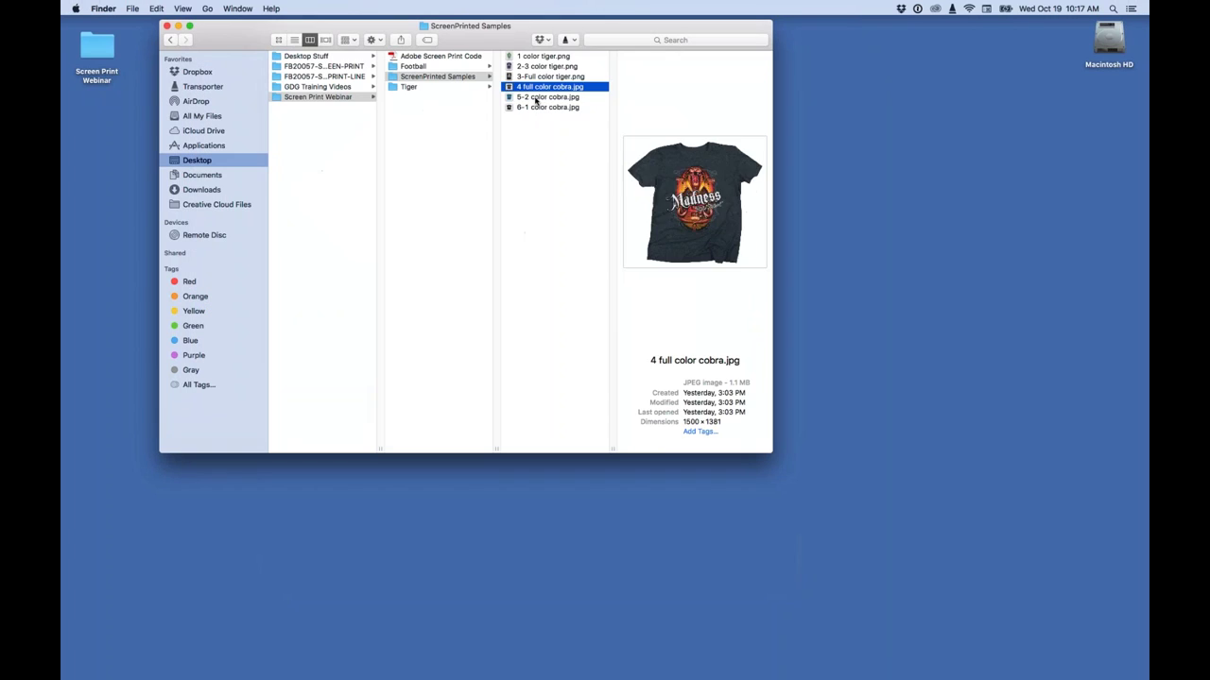
left_click(536, 98)
key("space")
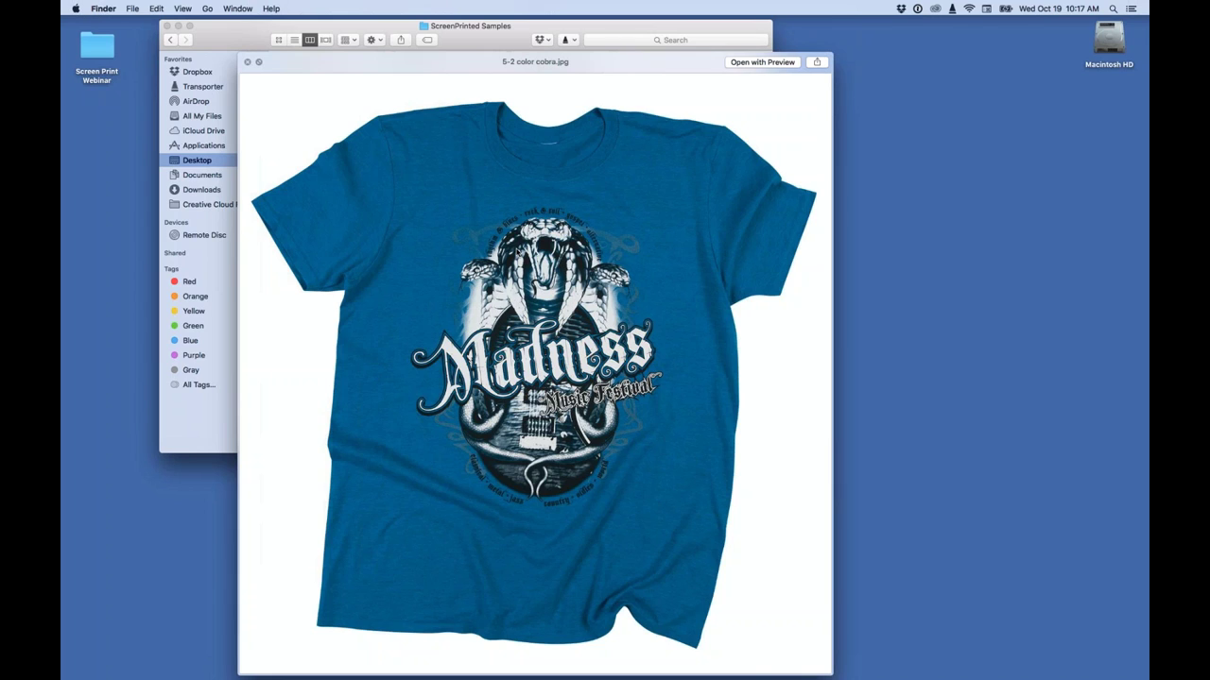
key("space")
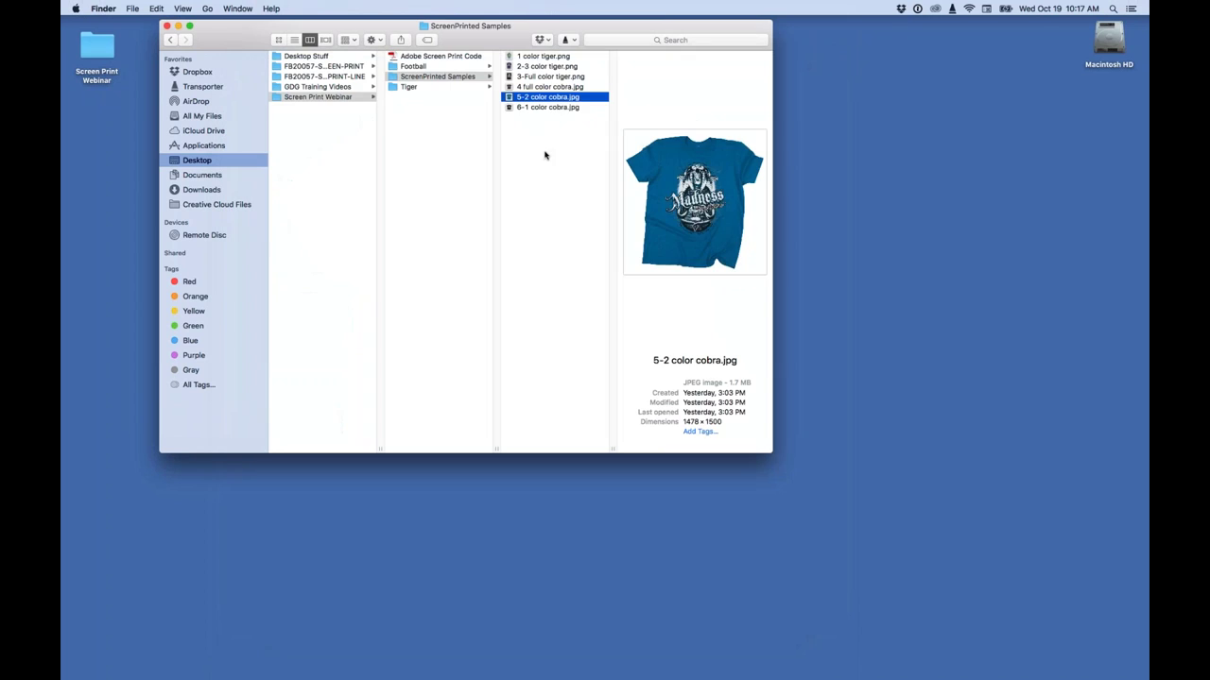
left_click(531, 107)
key("space")
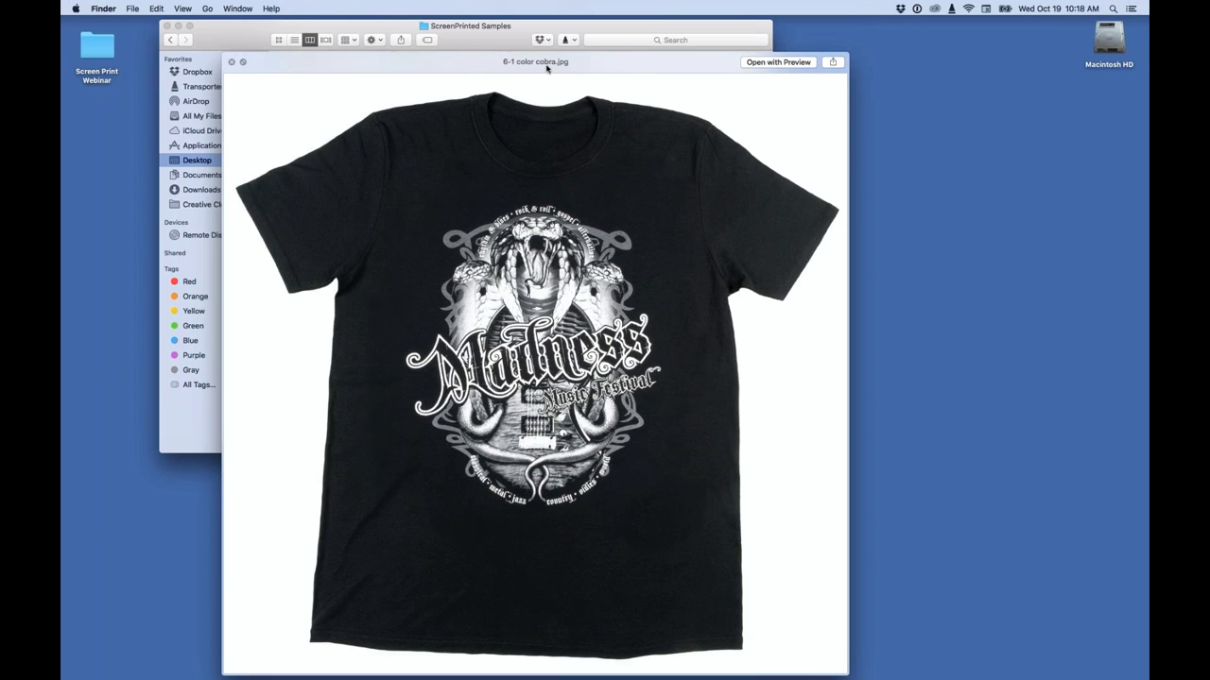
key("space")
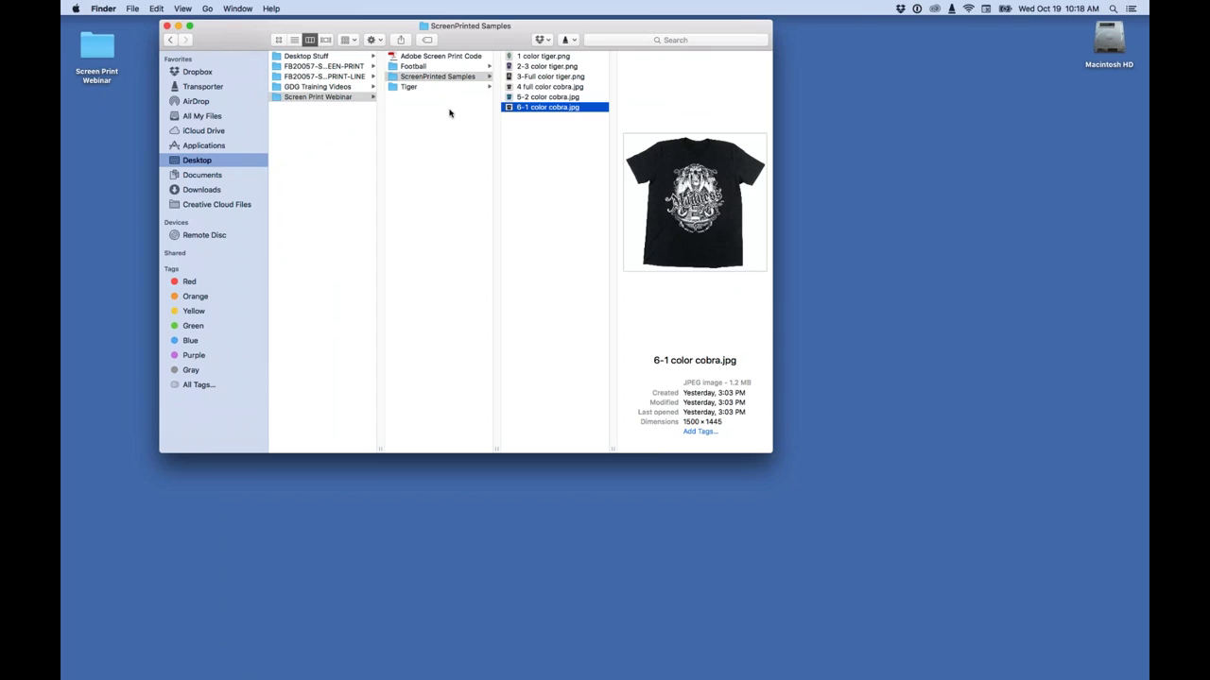
Switch to Illustrator and create a new document from the T-Shirt Template.ait template
mouse_move(683, 665)
left_click(598, 665)
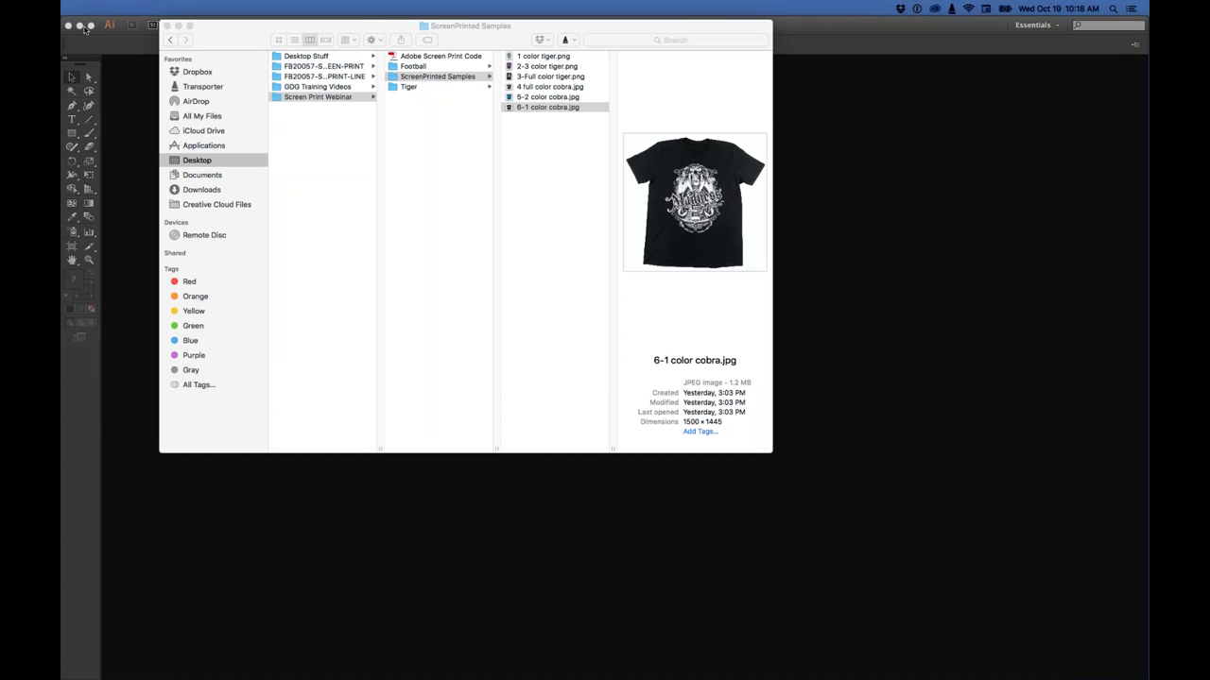
left_click(123, 71)
left_click(161, 9)
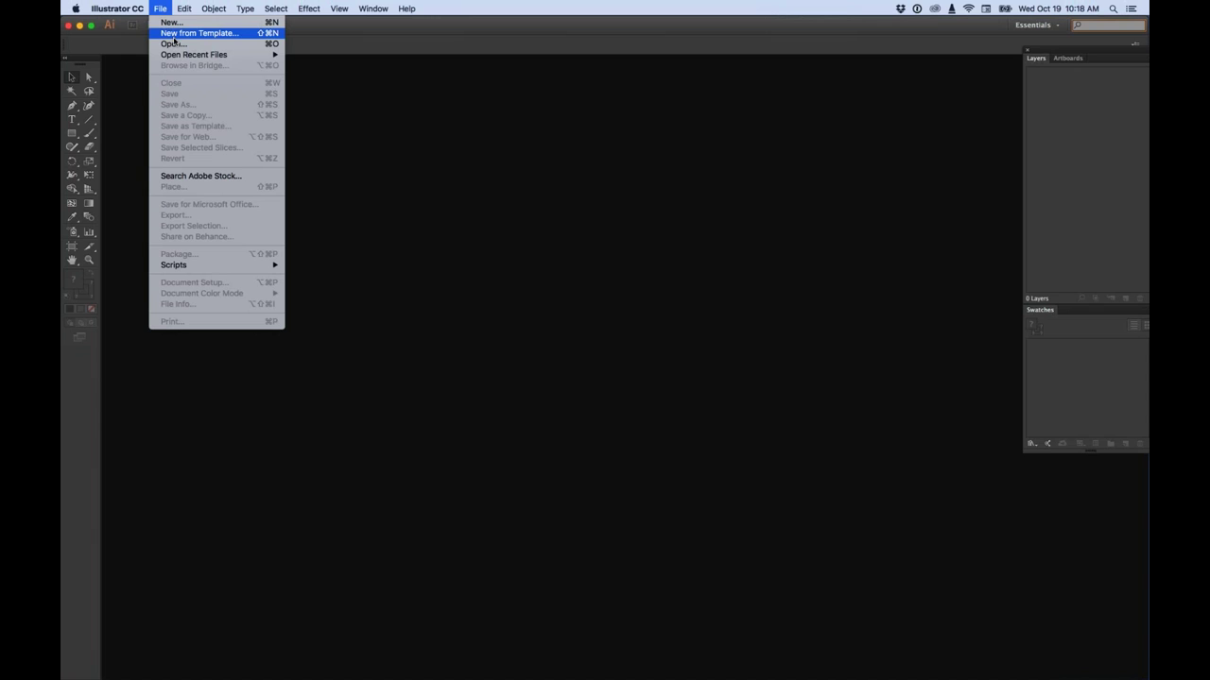
left_click(196, 35)
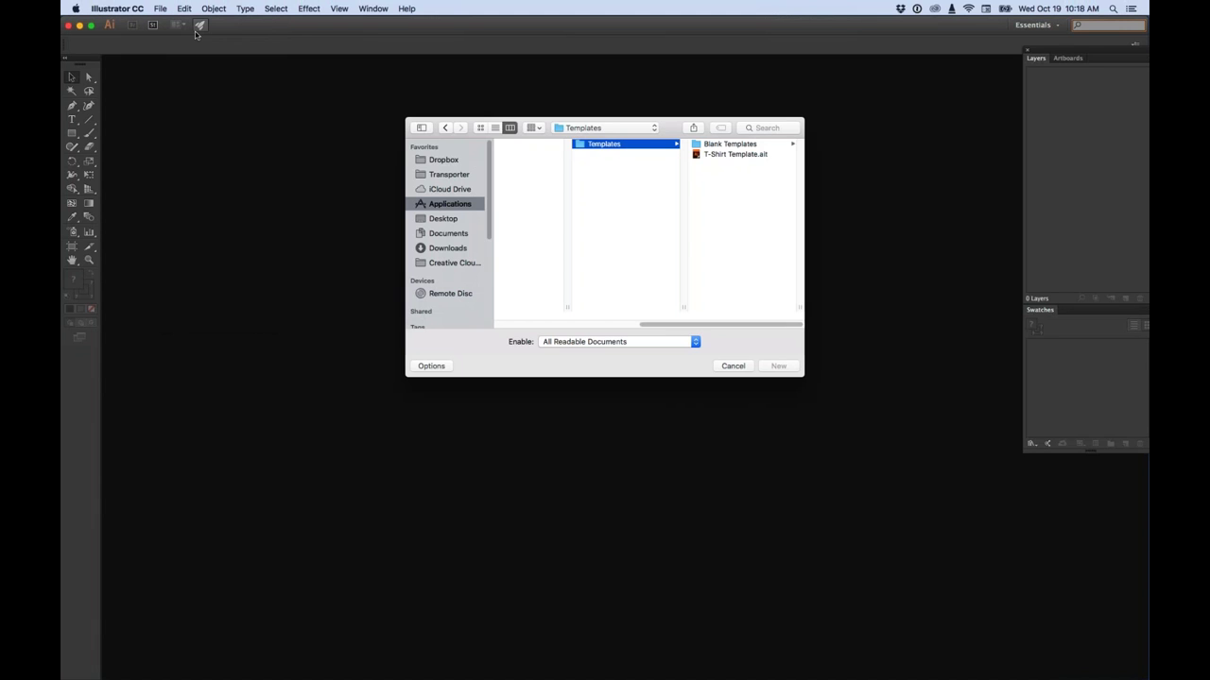
left_click(715, 155)
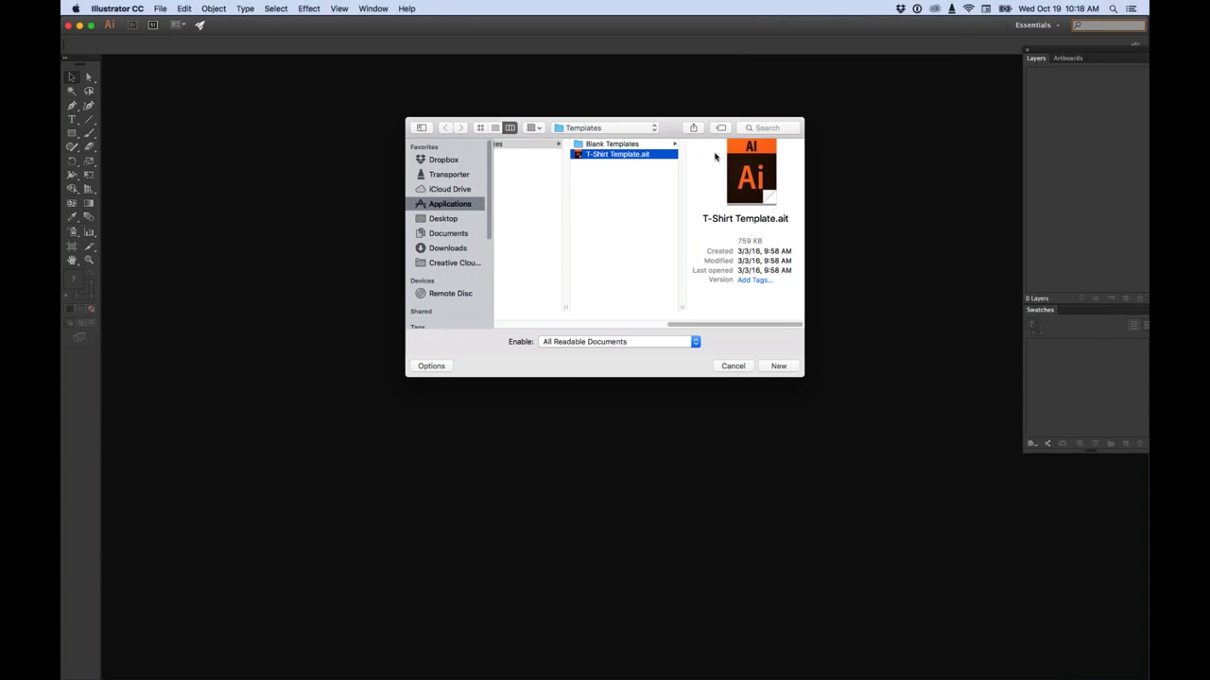
left_click(778, 366)
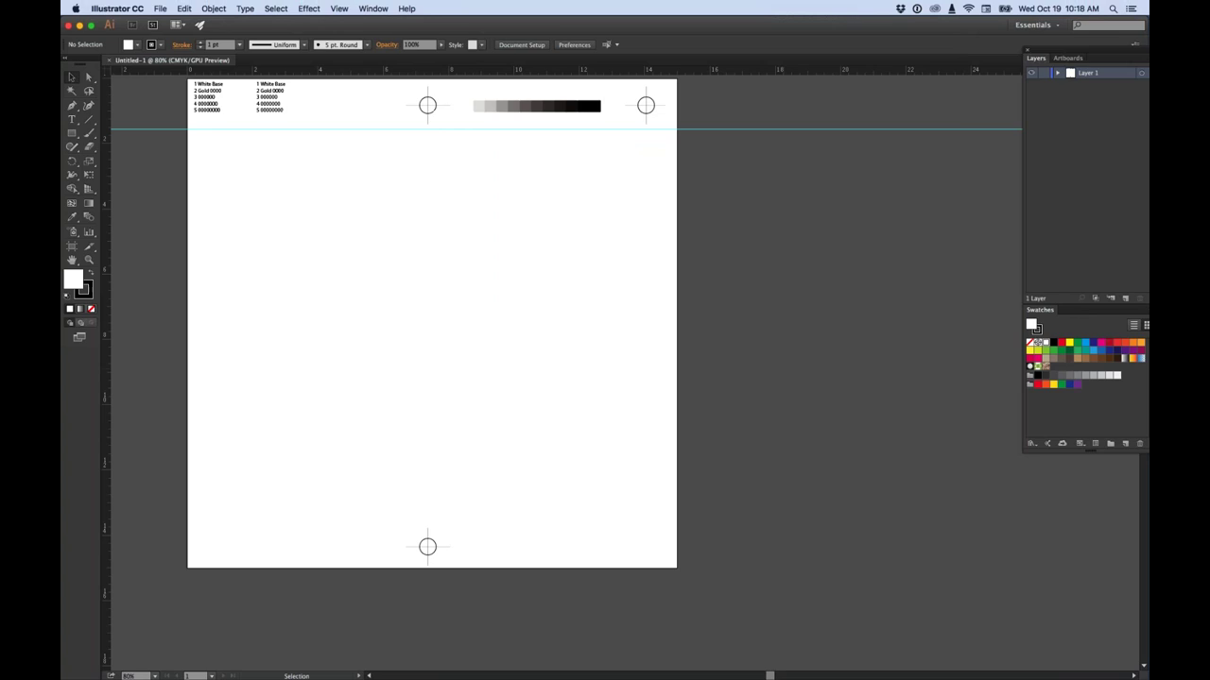
Isolate the registration mark group at the artboard's lower edge, move it up to mid-artboard, undo the move and deselect it
scroll(566, 373, "up", 2)
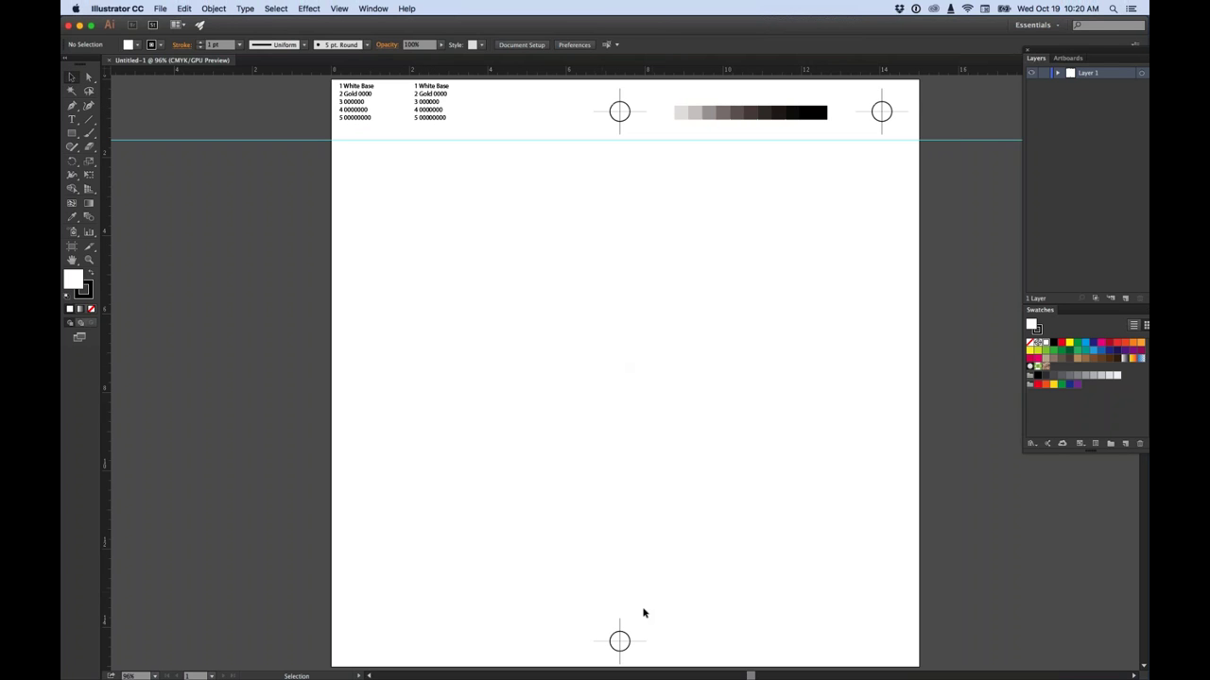
double_click(629, 643)
left_click(619, 641)
left_click(669, 599)
left_click_drag(577, 599, 661, 670)
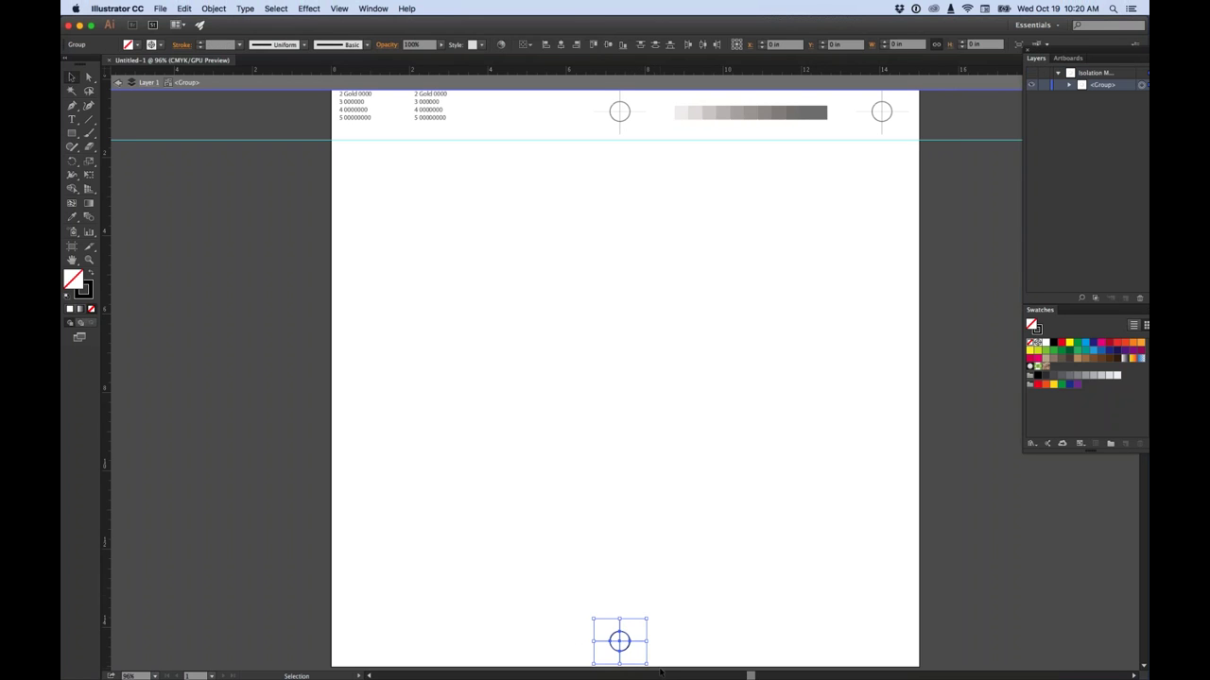
left_click(214, 9)
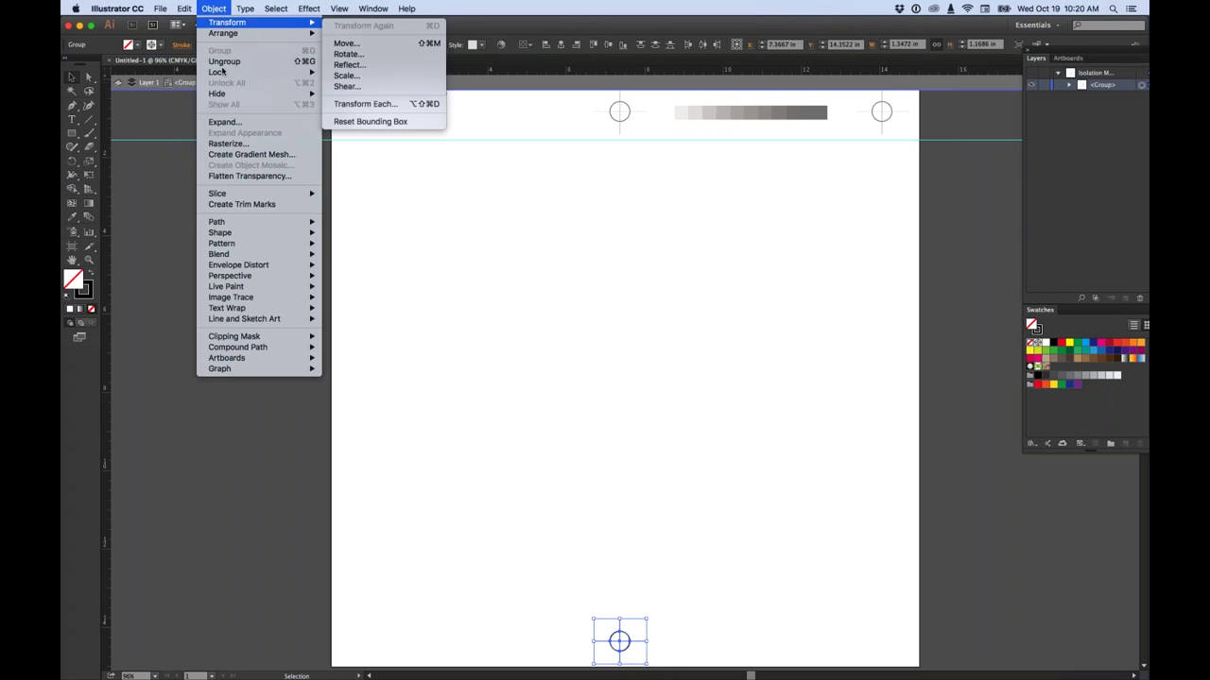
left_click(473, 276)
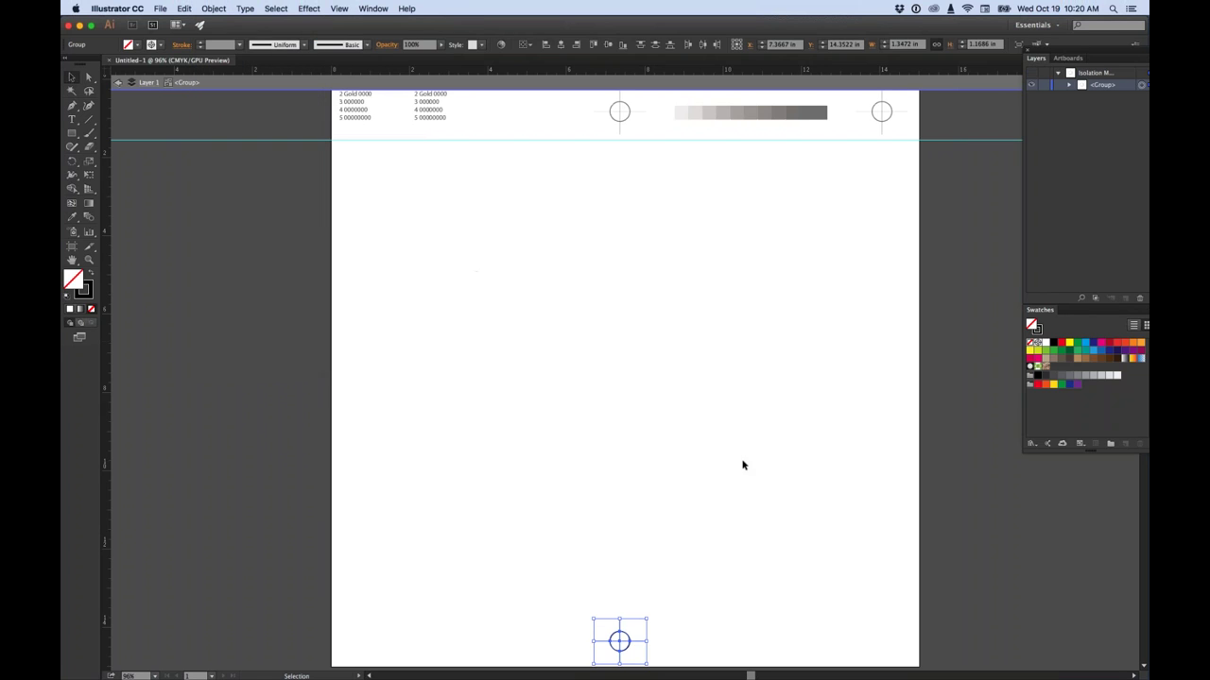
left_click_drag(548, 588, 704, 671)
left_click_drag(623, 644, 624, 400)
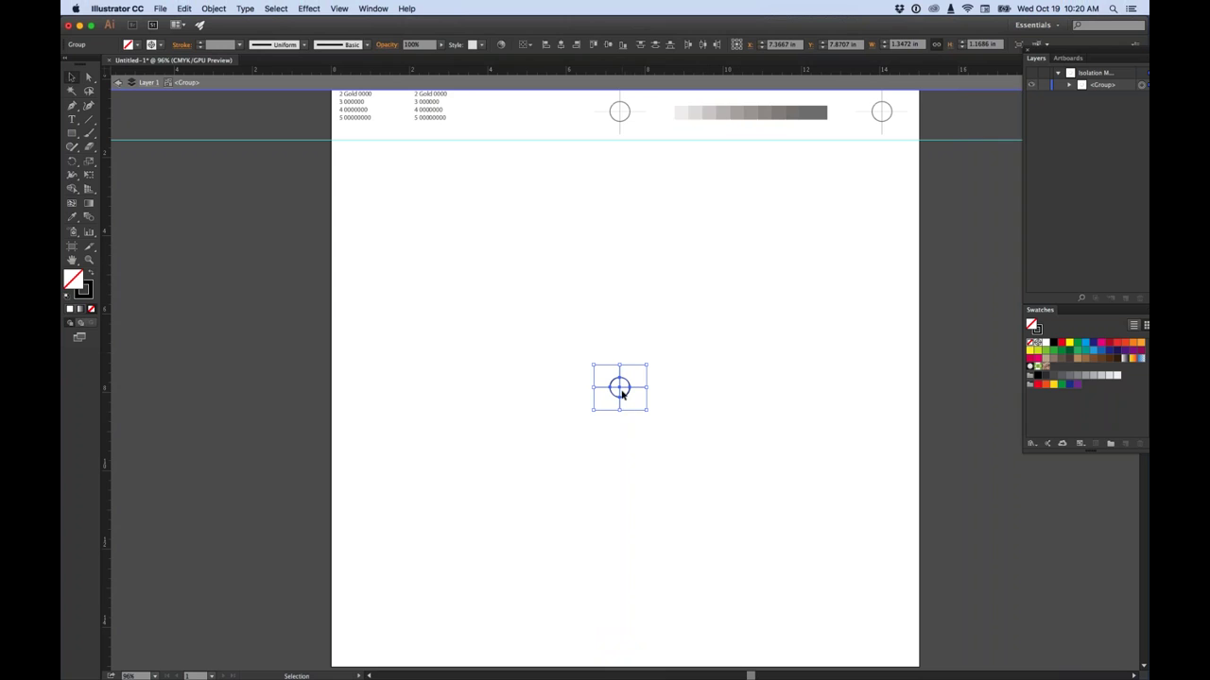
key("super+z")
left_click(674, 337)
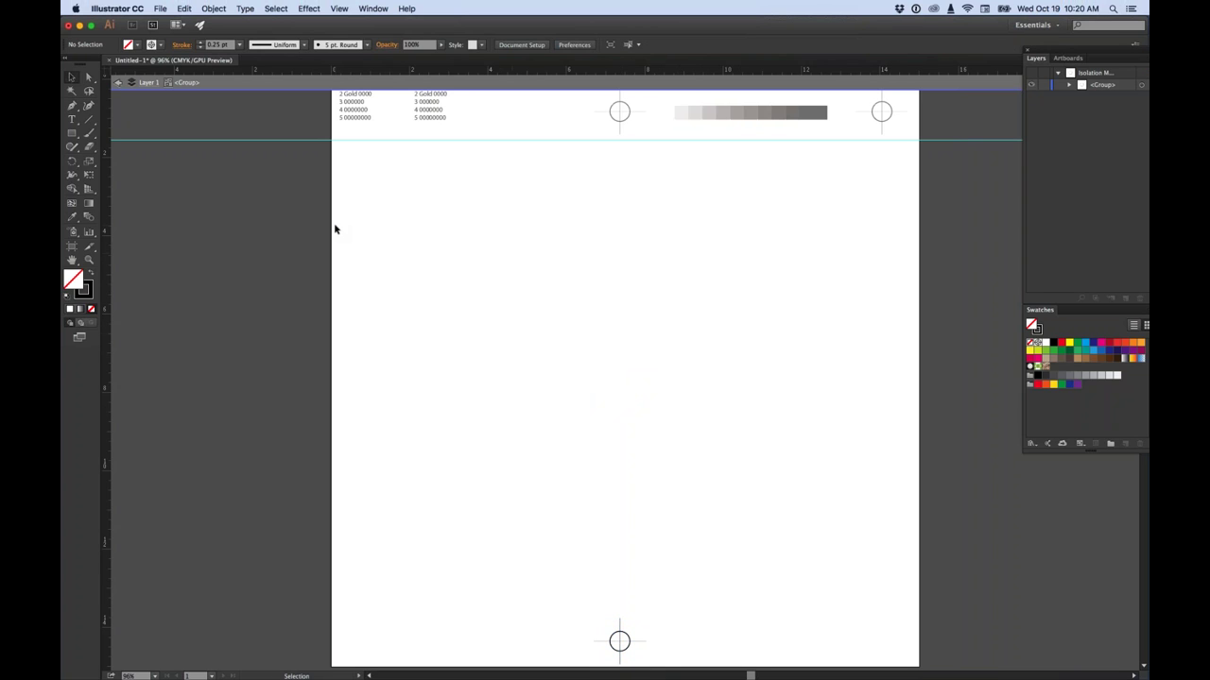
Open FB20057-SCREEN-PRINT-LINE.ai from the Football folder inside Screen Print Webinar on the Desktop
left_click(160, 8)
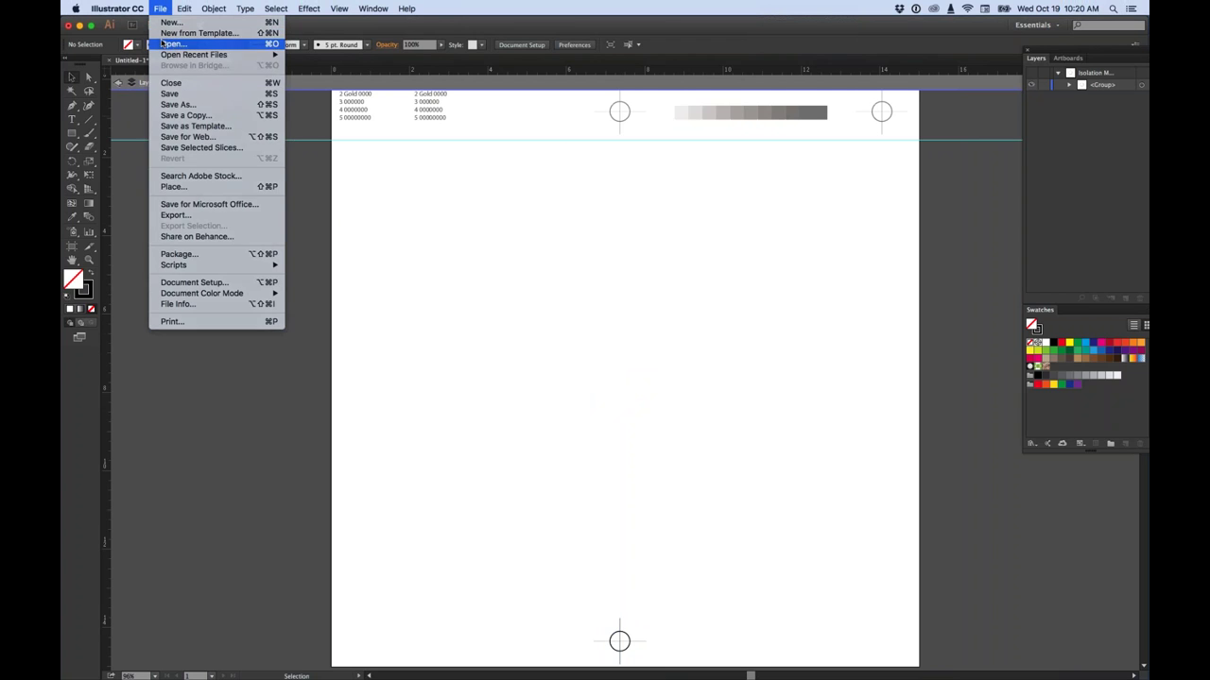
left_click(173, 43)
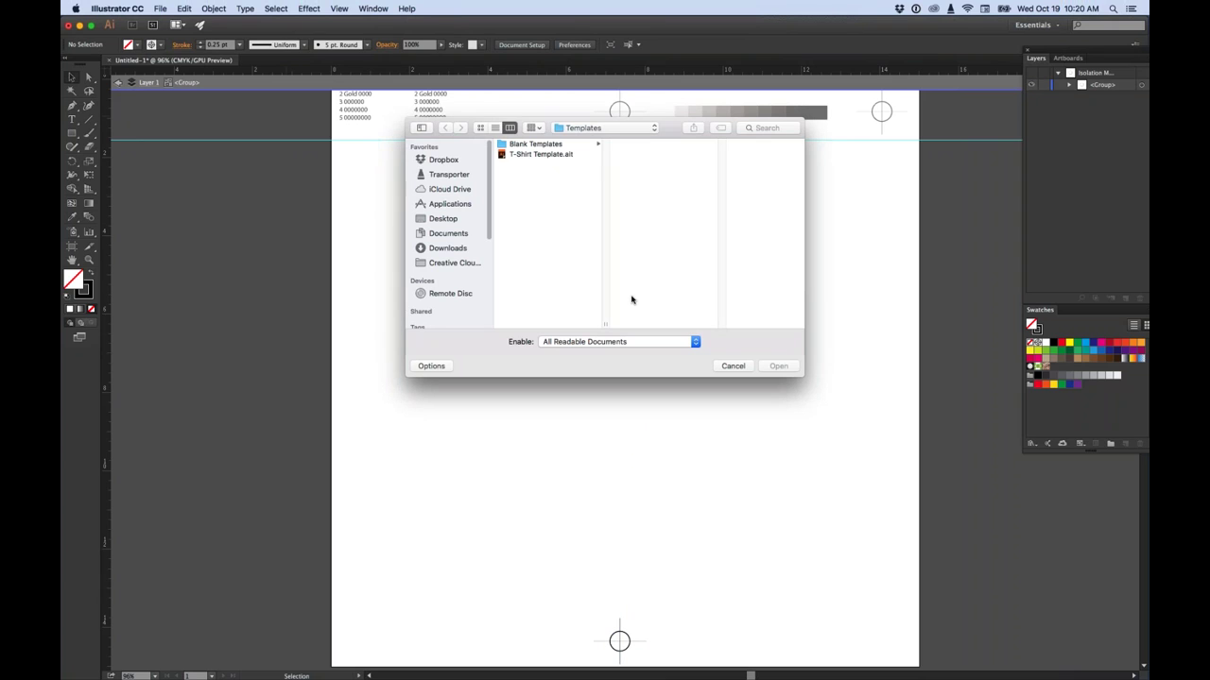
left_click(443, 219)
left_click(540, 186)
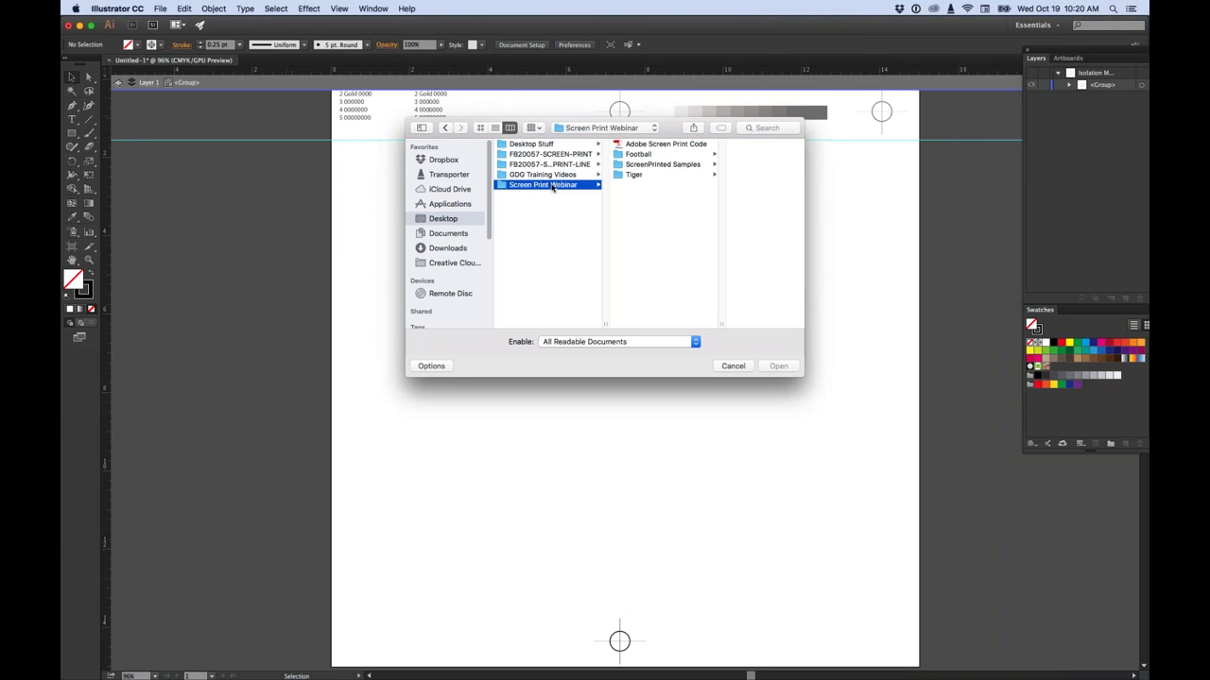
left_click(637, 154)
left_click(733, 154)
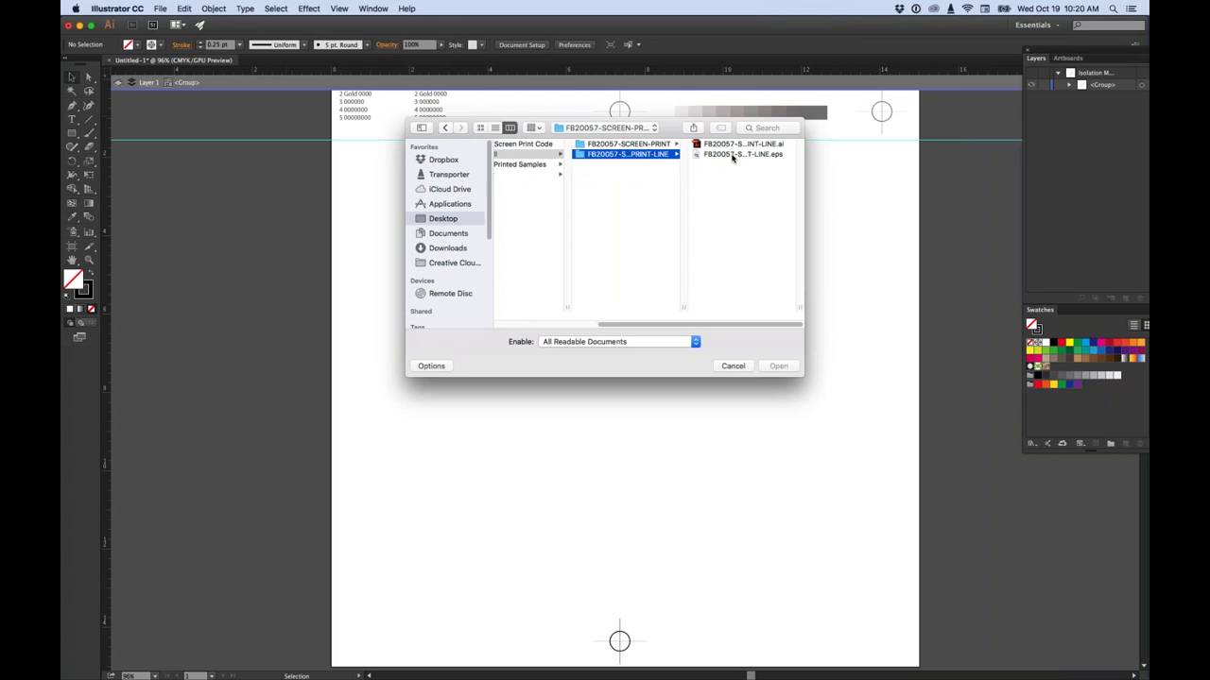
left_click(730, 144)
left_click(788, 372)
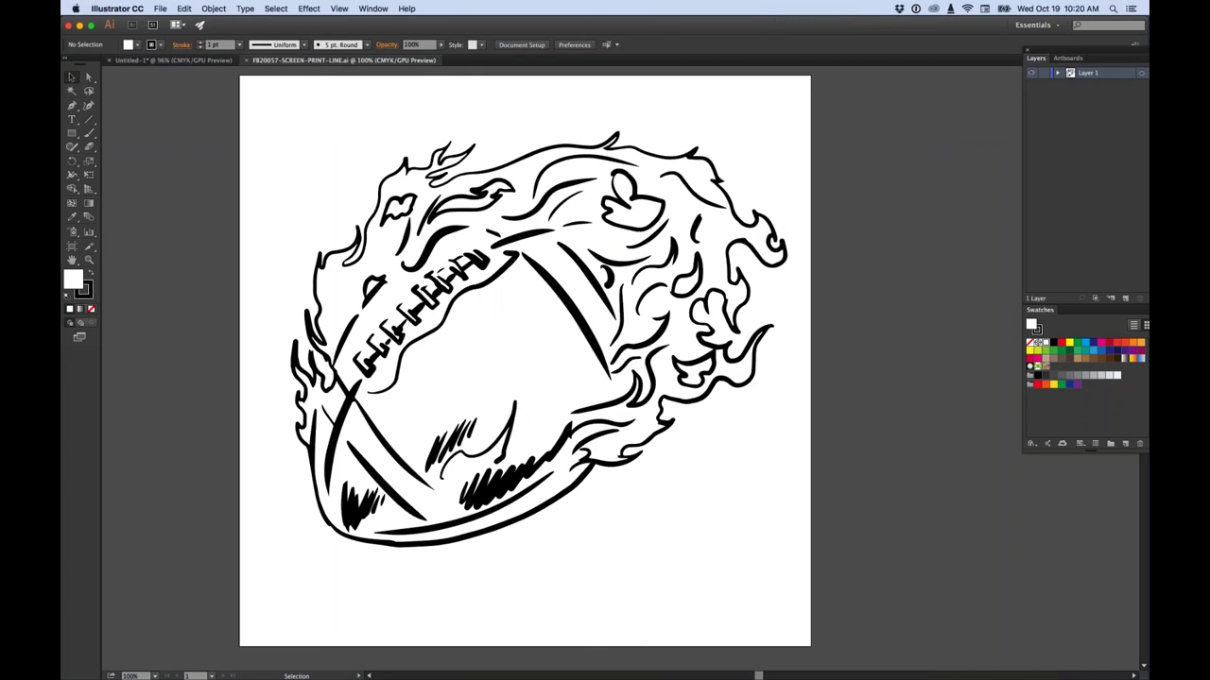
View the football line art in Outline mode and return it to Preview mode
left_click(338, 8)
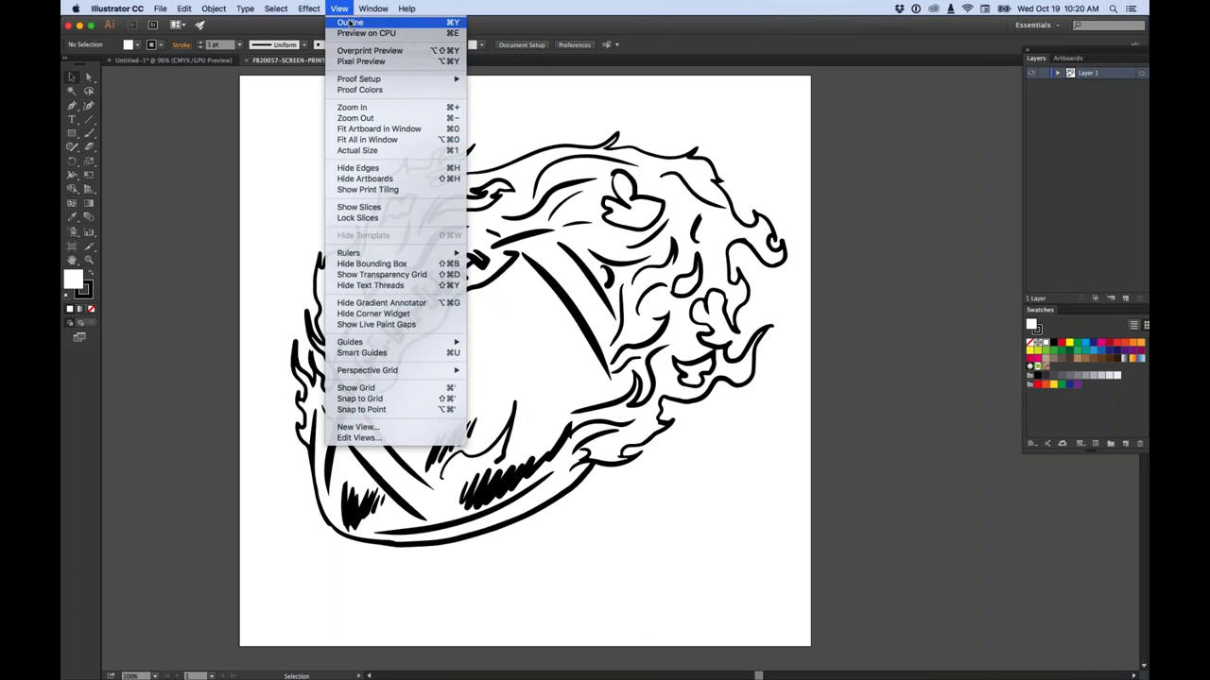
left_click(350, 23)
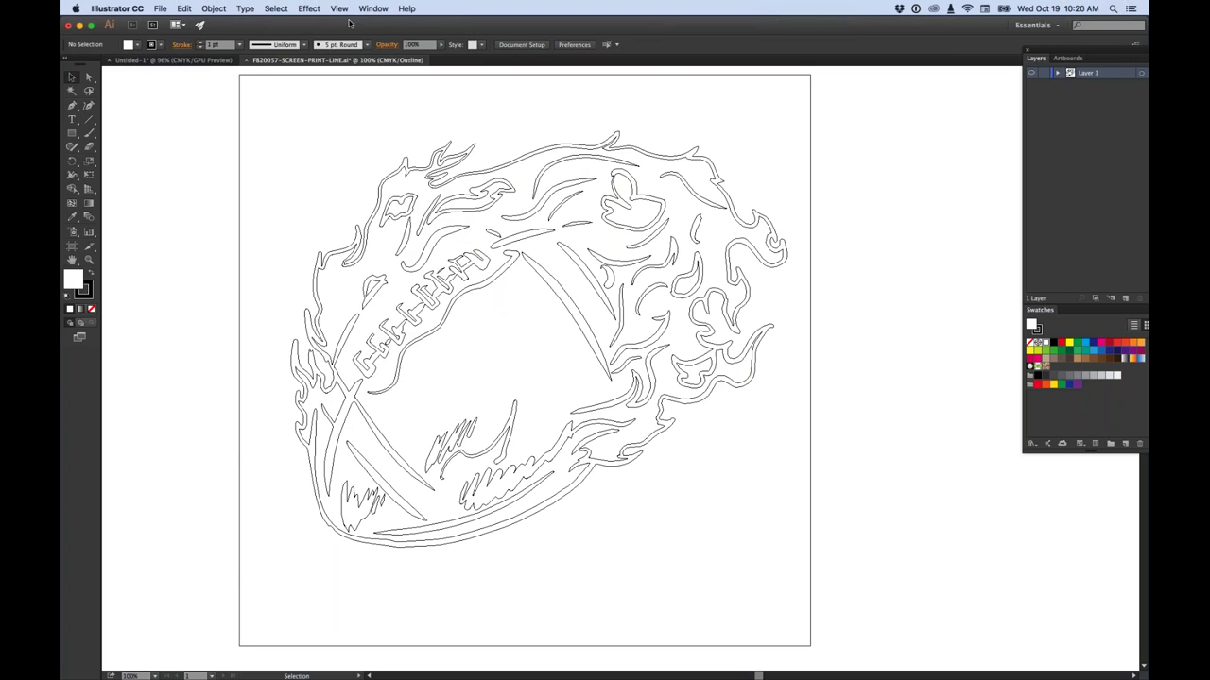
key("super+y")
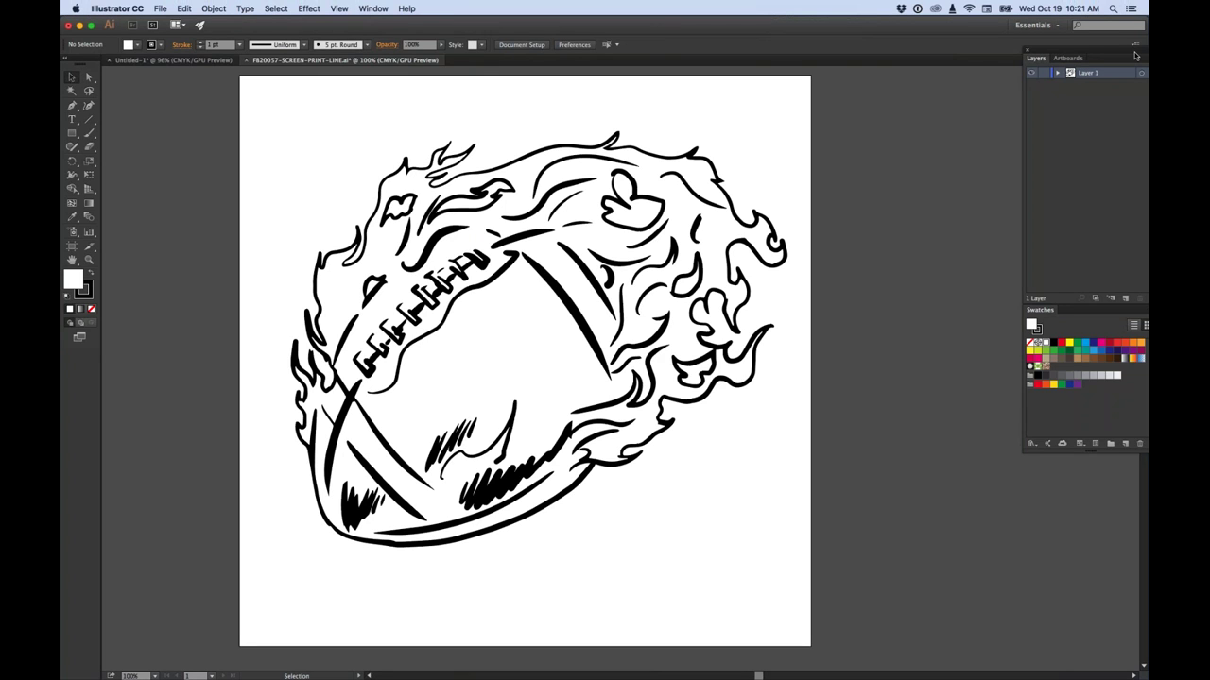
Expand Layer 1 and its group to examine the individual paths, toggle one flame path's visibility off and on, and collapse the group again
left_click_drag(1103, 52, 1070, 61)
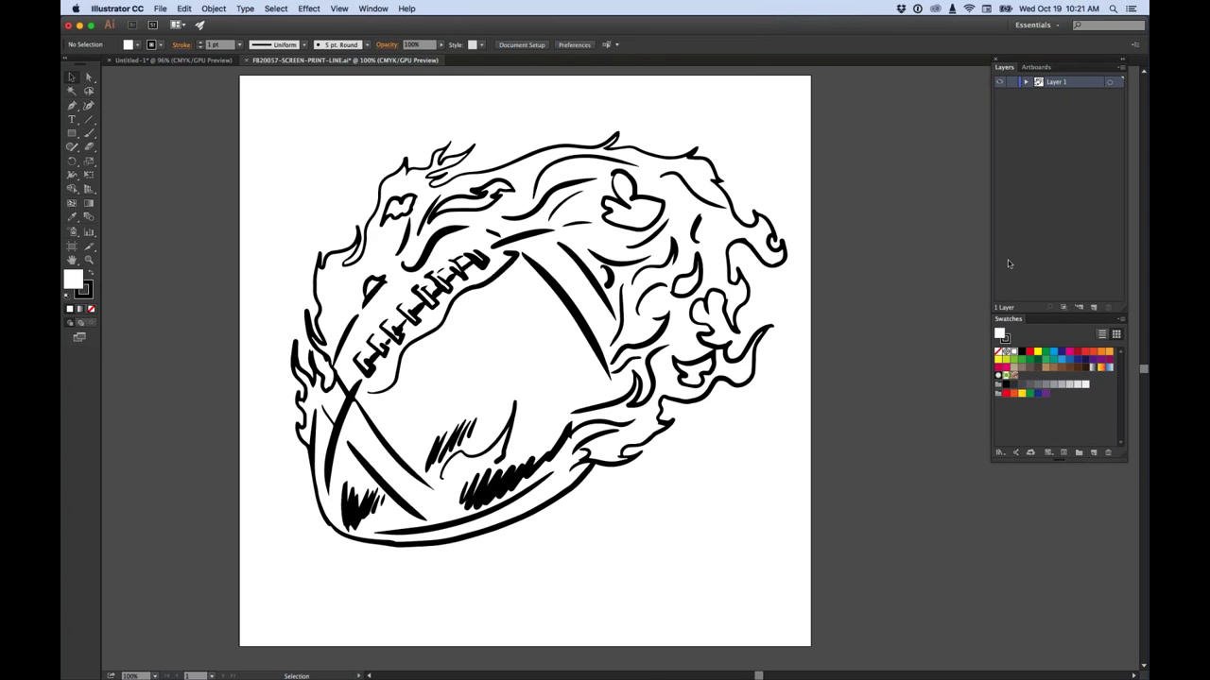
left_click(1026, 82)
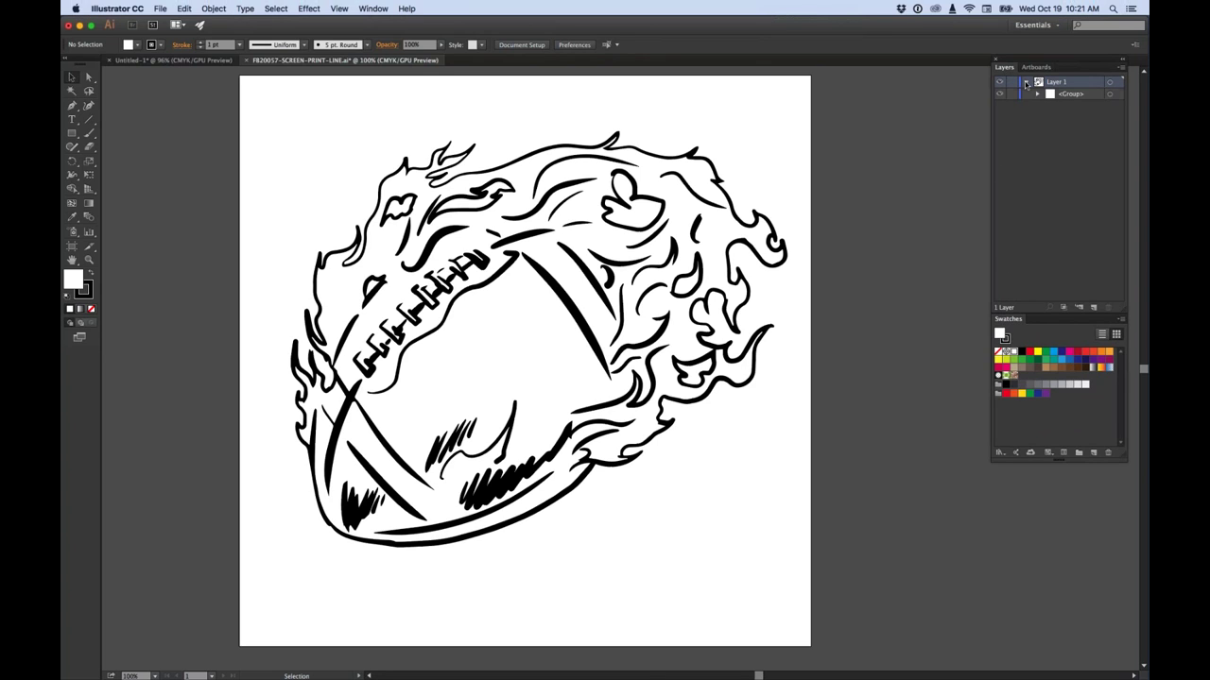
left_click(1037, 94)
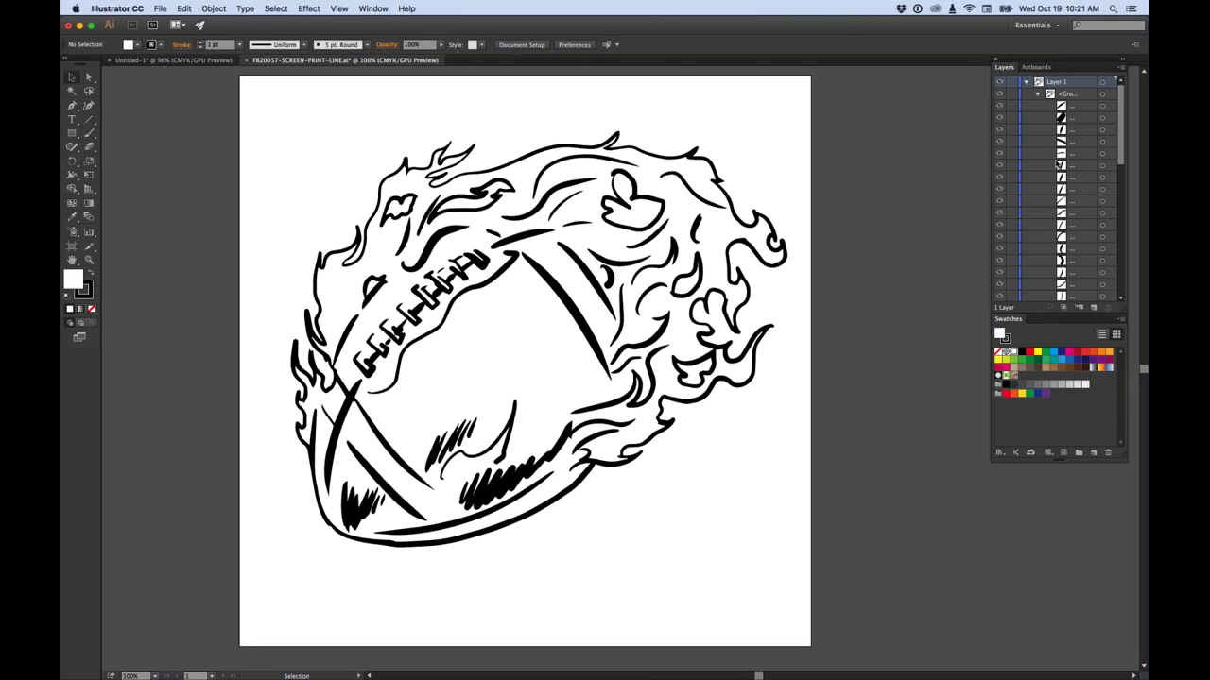
left_click_drag(1120, 160, 1118, 239)
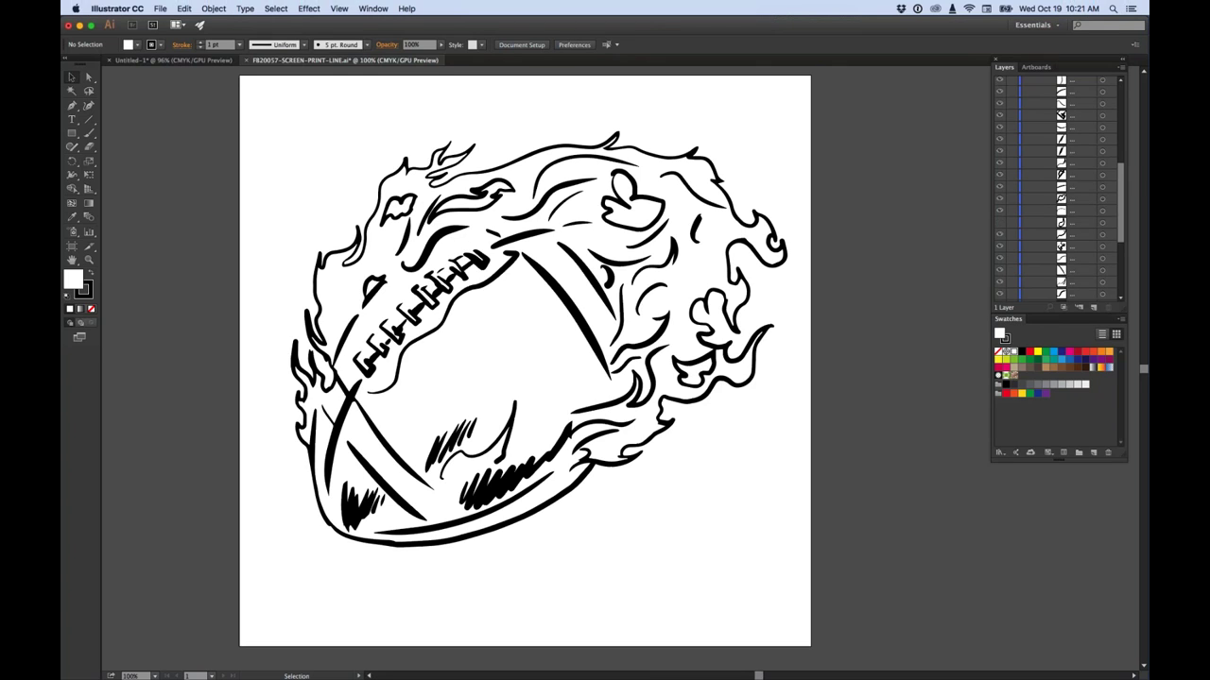
left_click(1000, 210)
left_click(1000, 211)
left_click(1000, 211)
left_click(999, 211)
scroll(1056, 189, "up", 10)
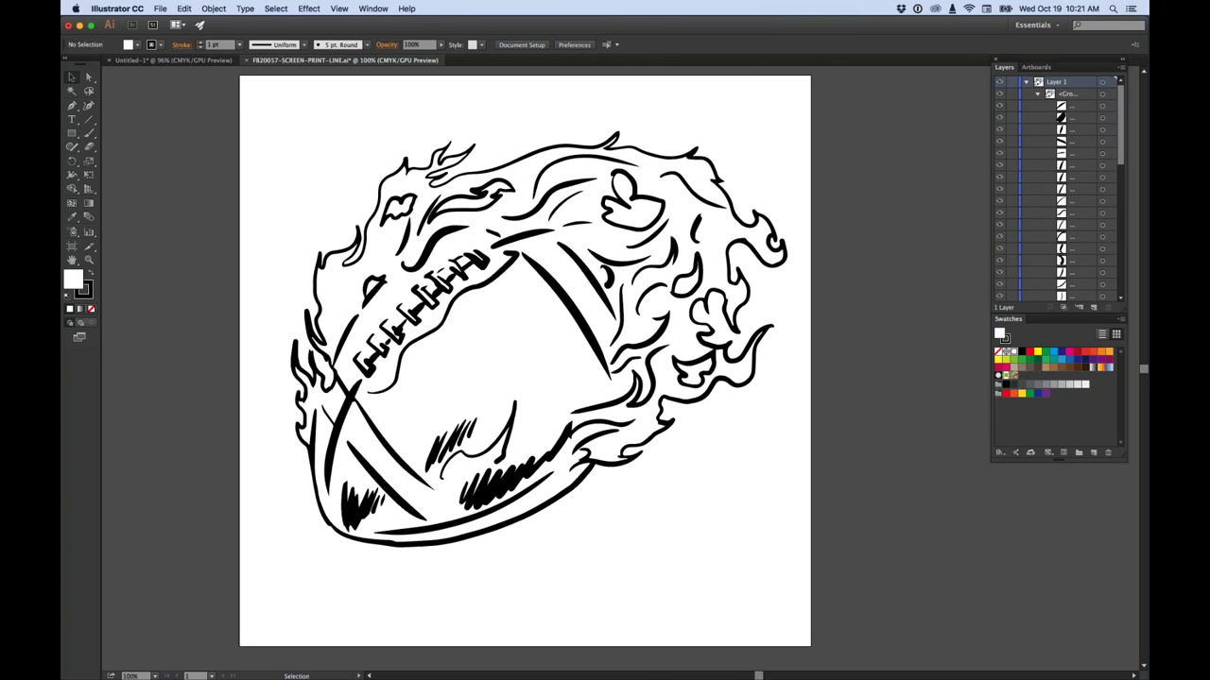
left_click(1037, 95)
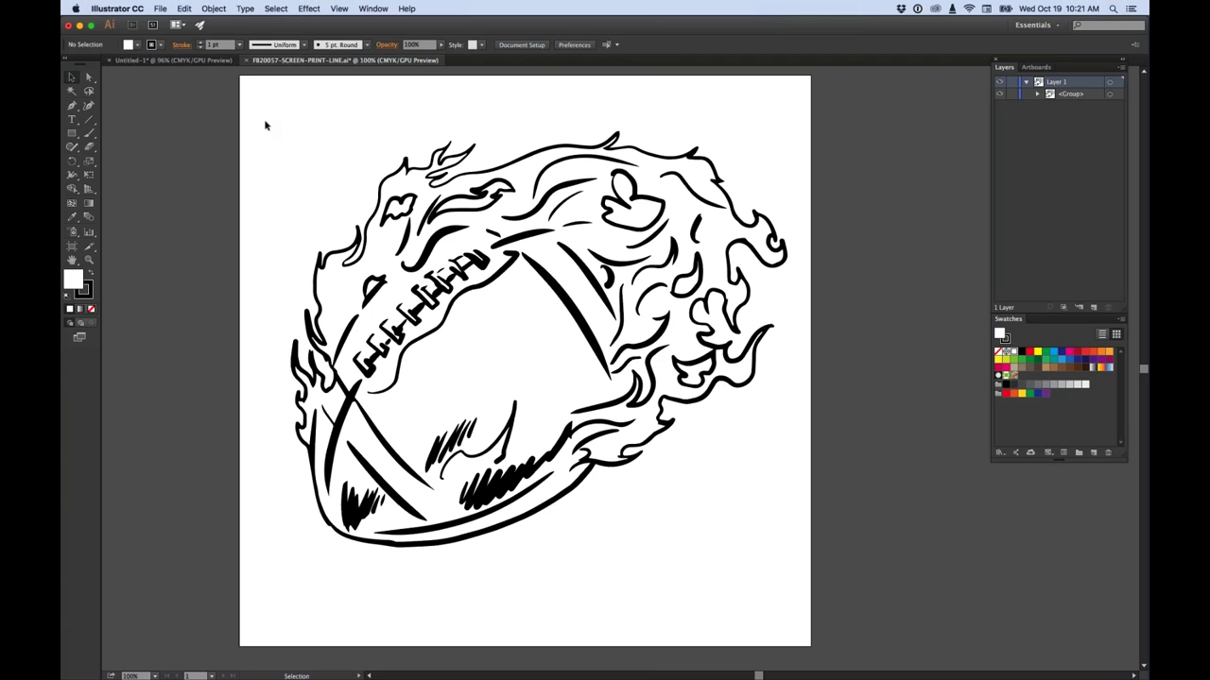
Try filling the whole grouped football artwork with green, undo the fill, and deselect the artwork
left_click(641, 189)
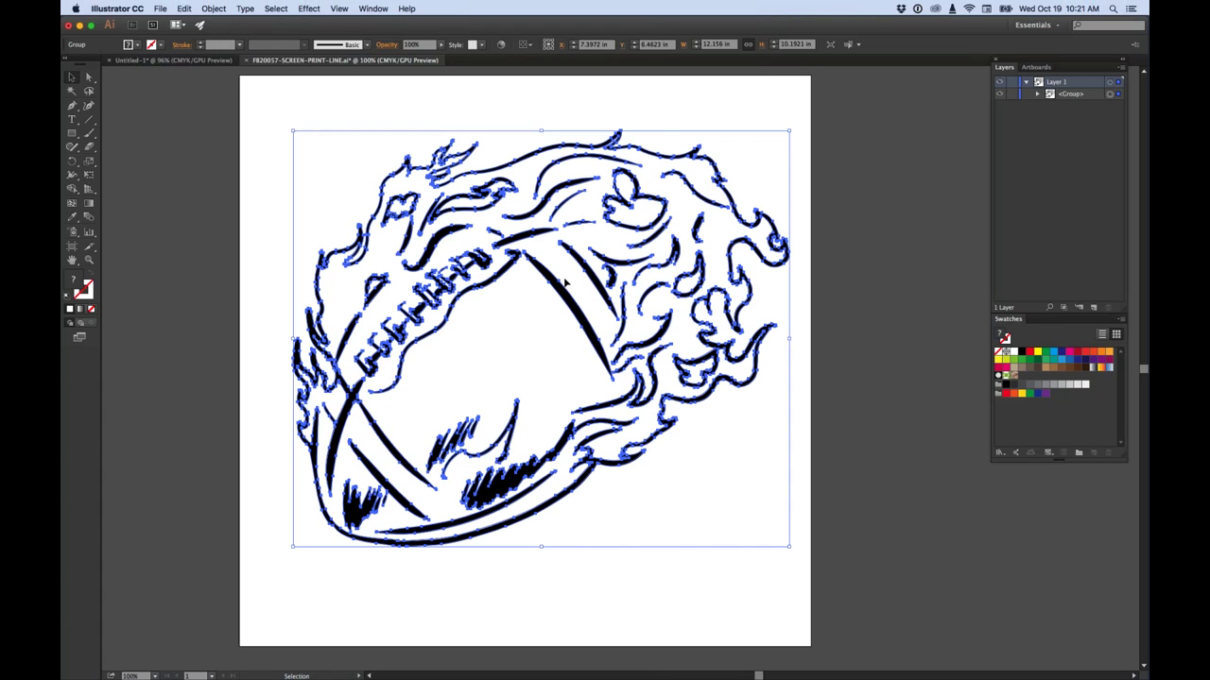
left_click(1031, 360)
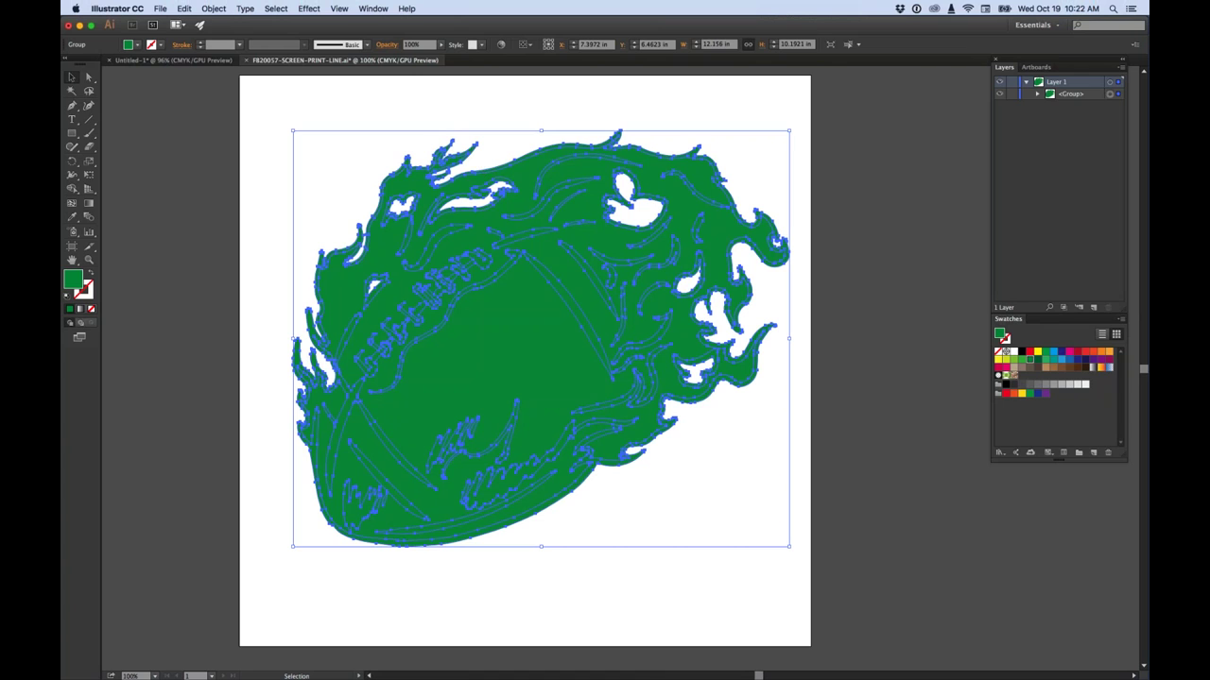
key("shift+x")
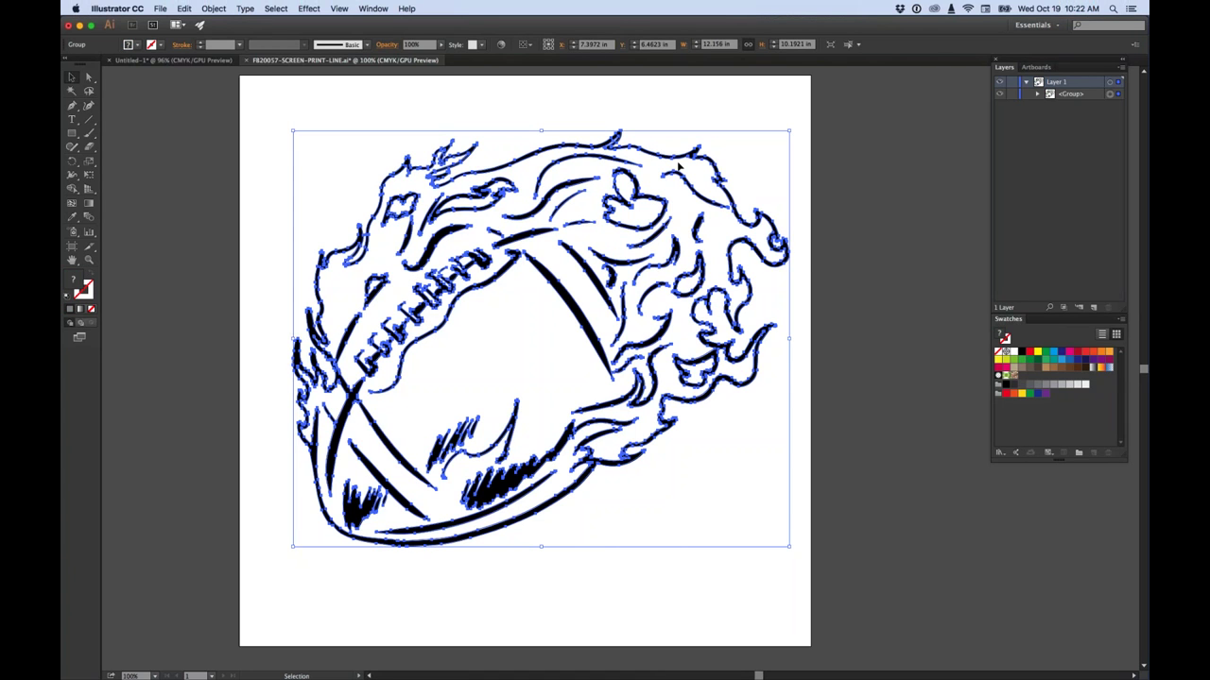
left_click(596, 117)
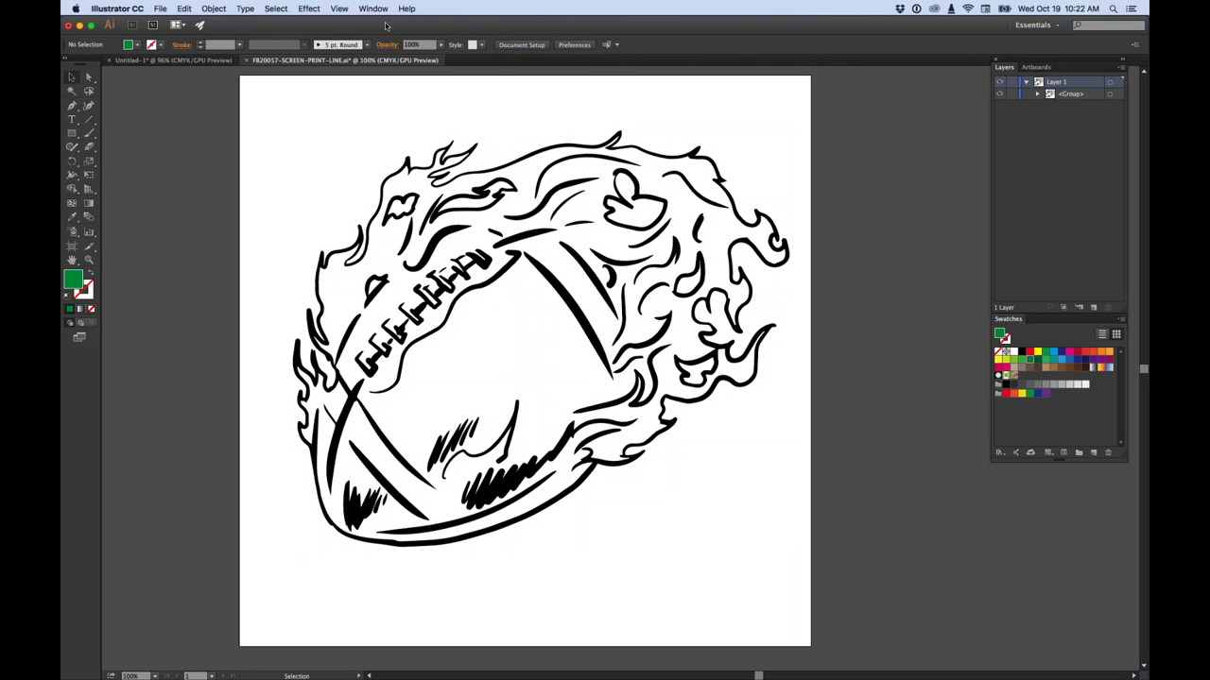
Ungroup the football artwork in Outline mode and deselect the resulting paths
key("super+y")
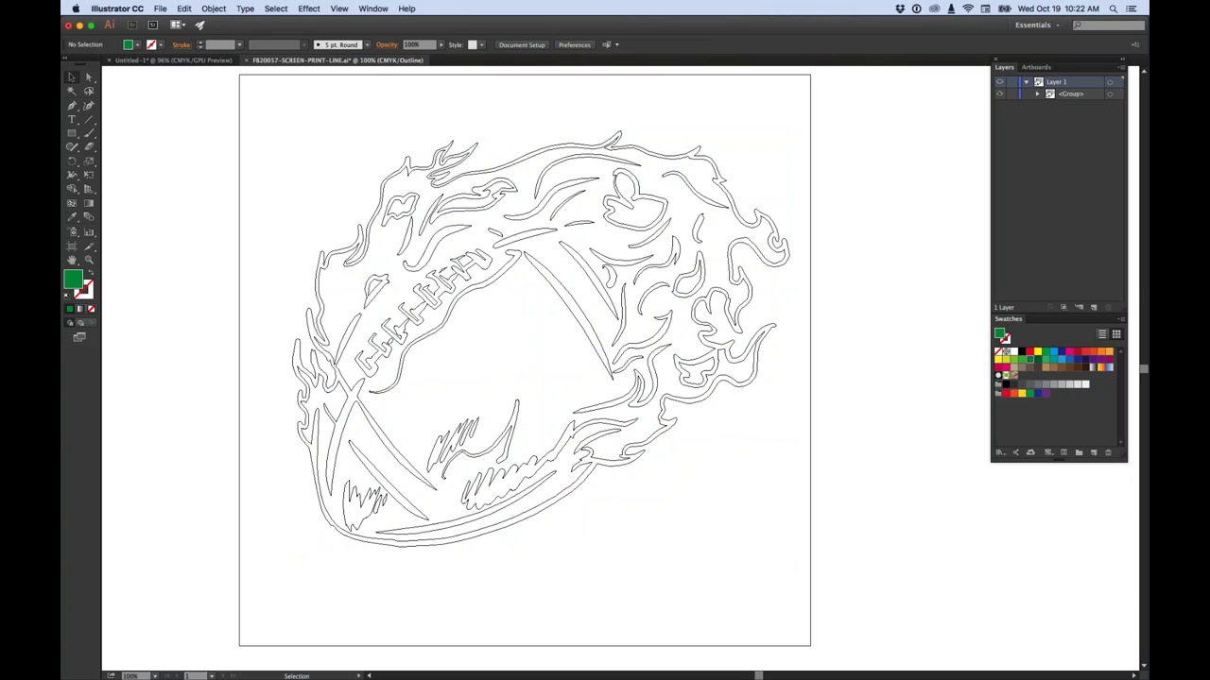
left_click(573, 177)
left_click(213, 8)
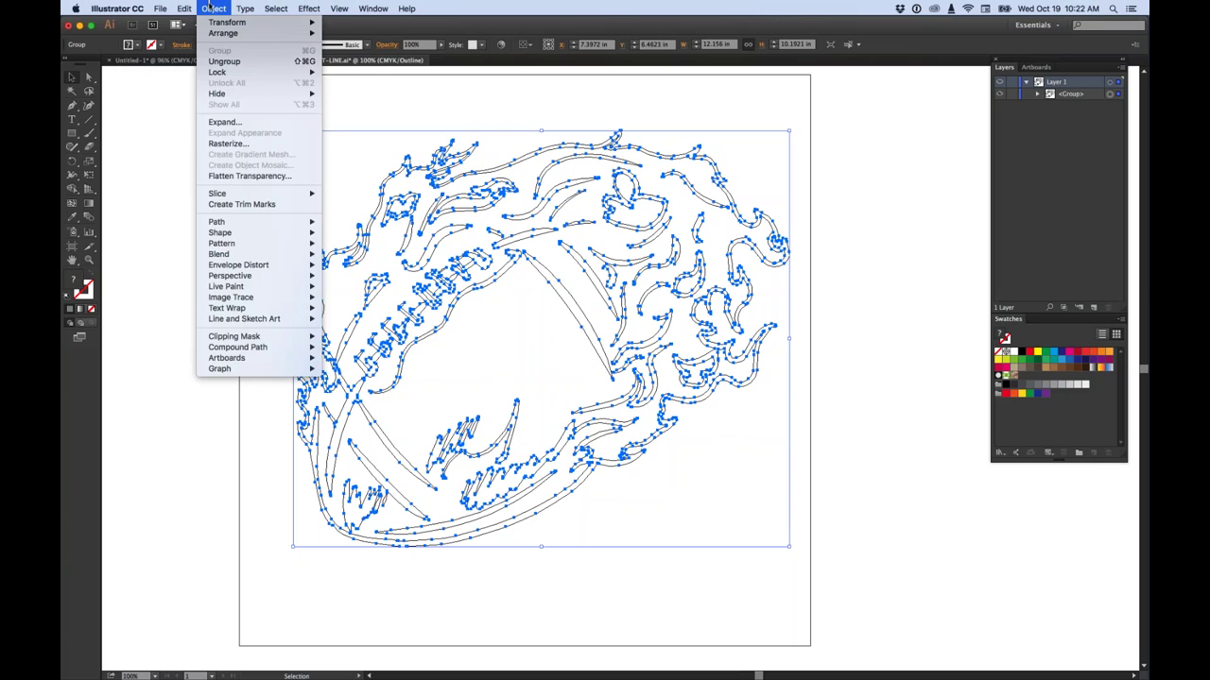
left_click(232, 63)
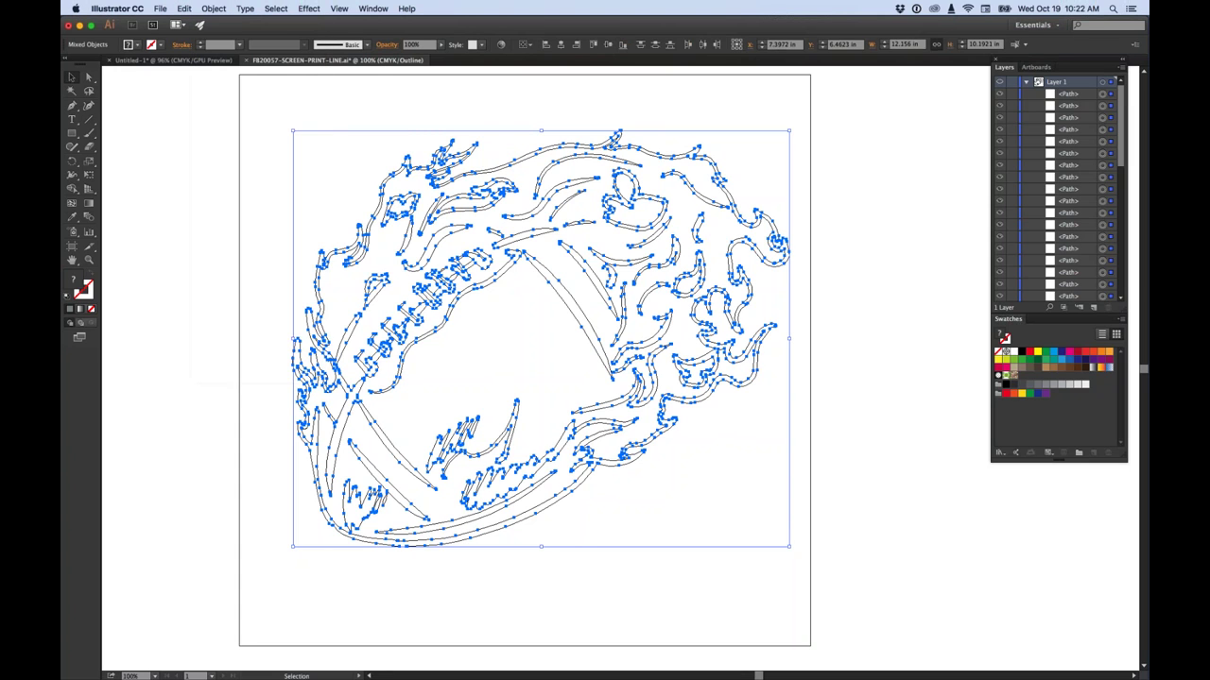
left_click(471, 91)
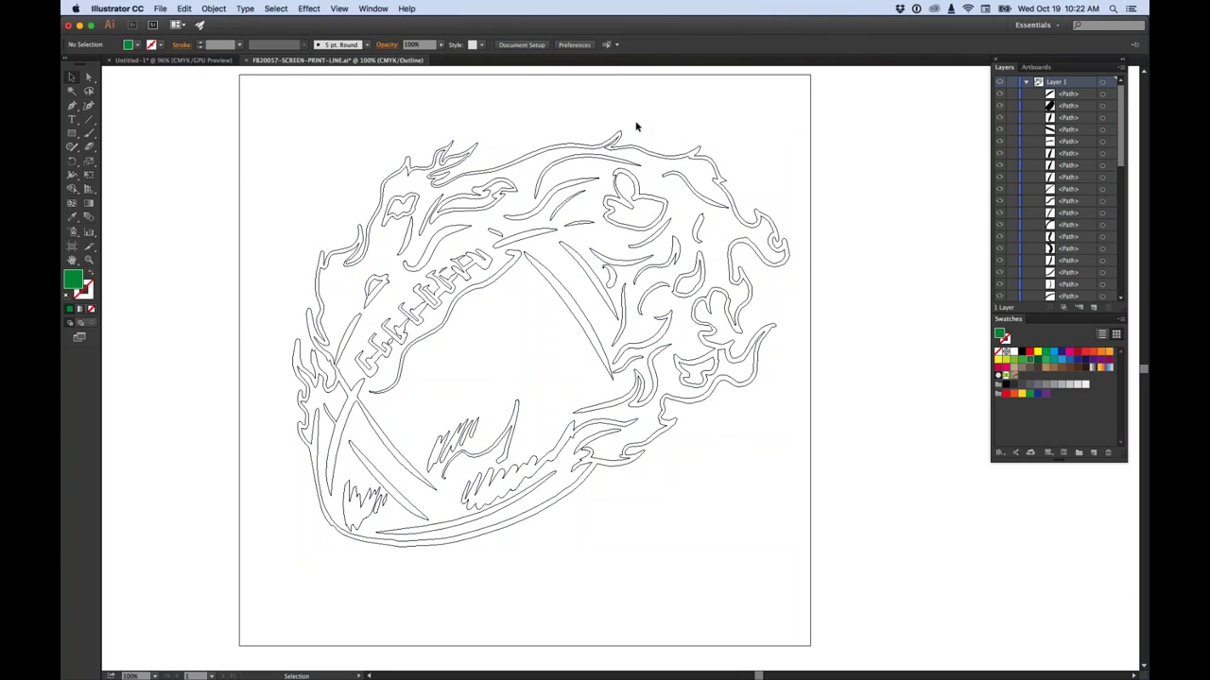
Check that the ungrouped flame shapes can be selected individually, deselect them, and return to Preview mode
left_click(630, 182)
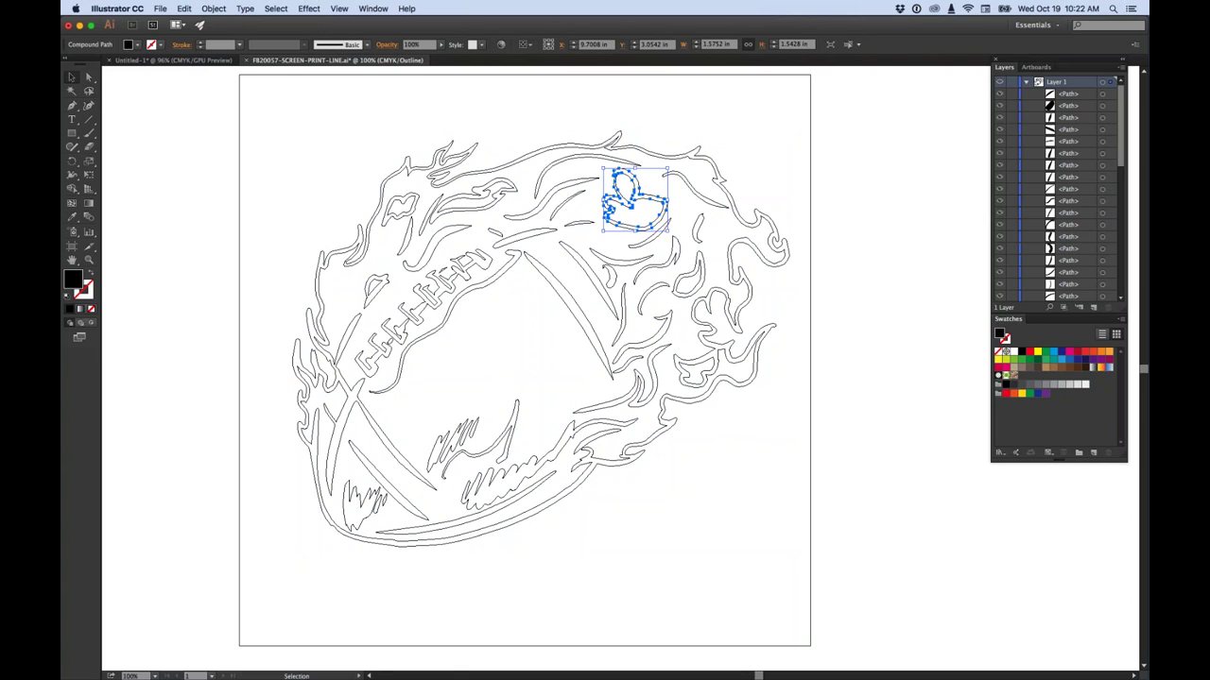
left_click(547, 199)
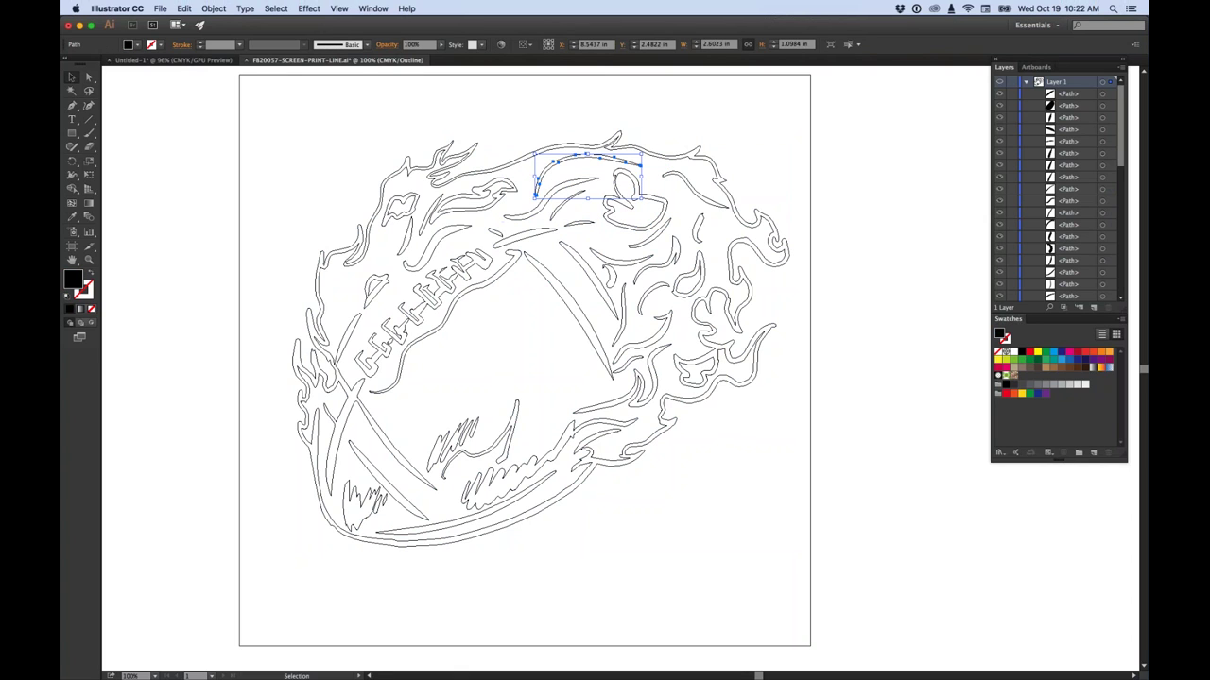
key("super+shift+a")
key("a")
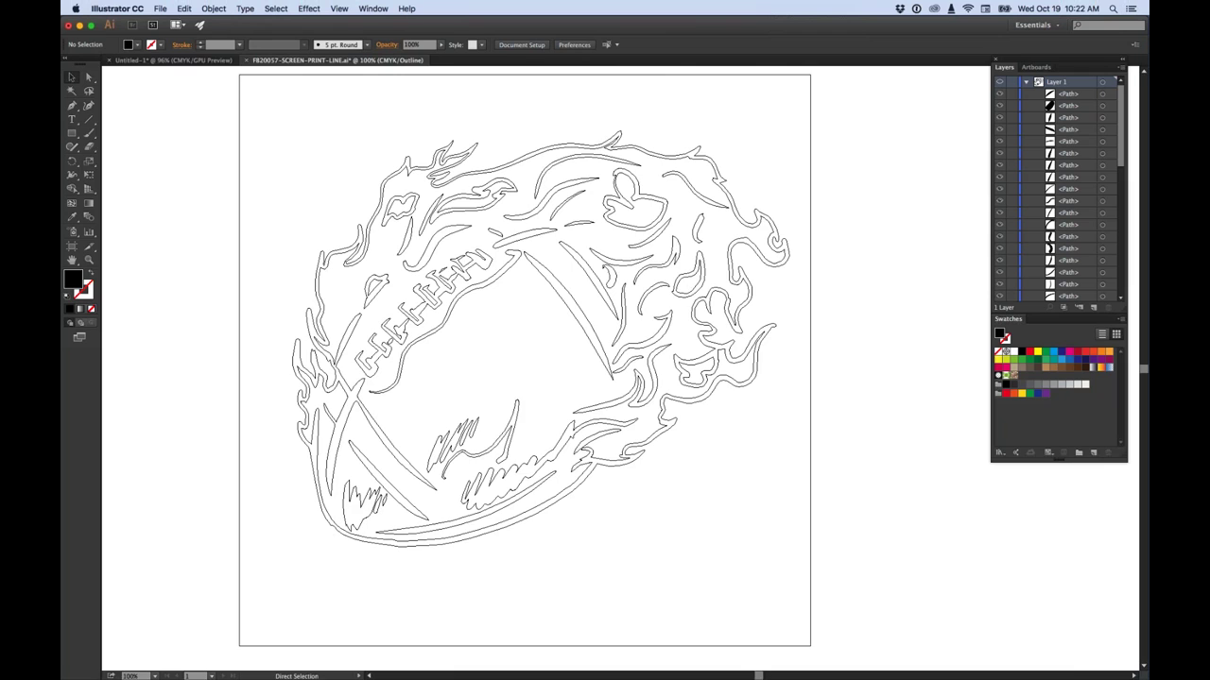
key("super+y")
key("v")
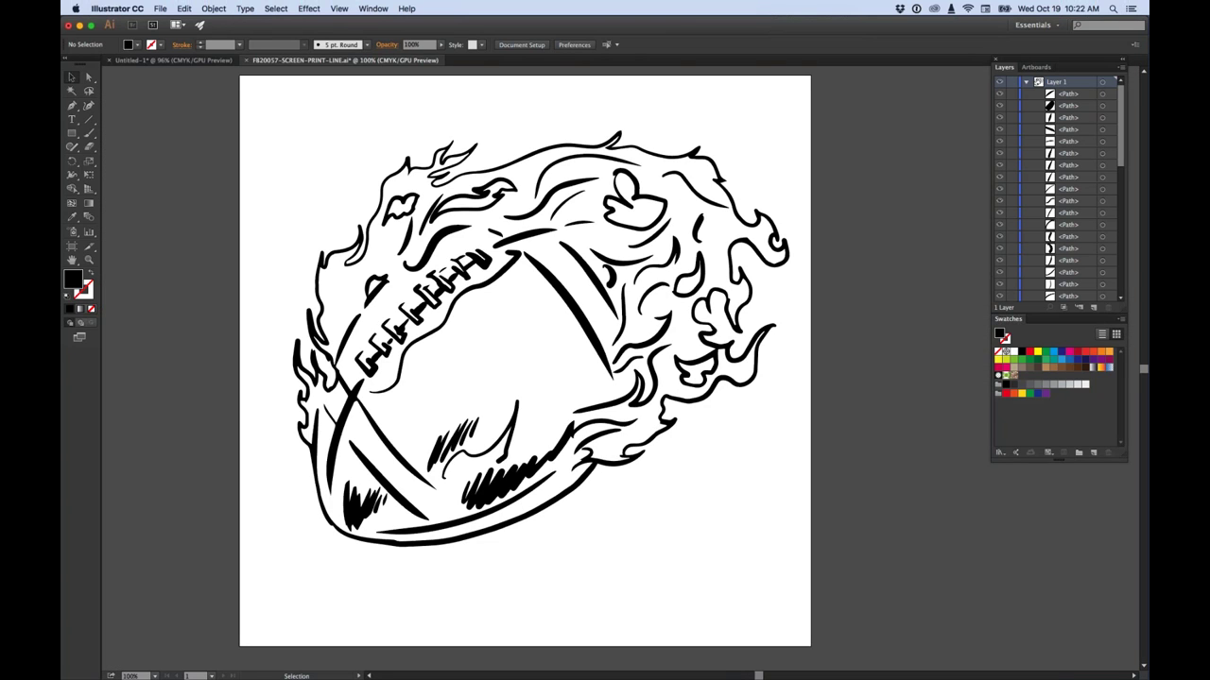
Fill the white shape behind the black linework with magenta to check it, restore its white fill, and deselect it
left_click(530, 170)
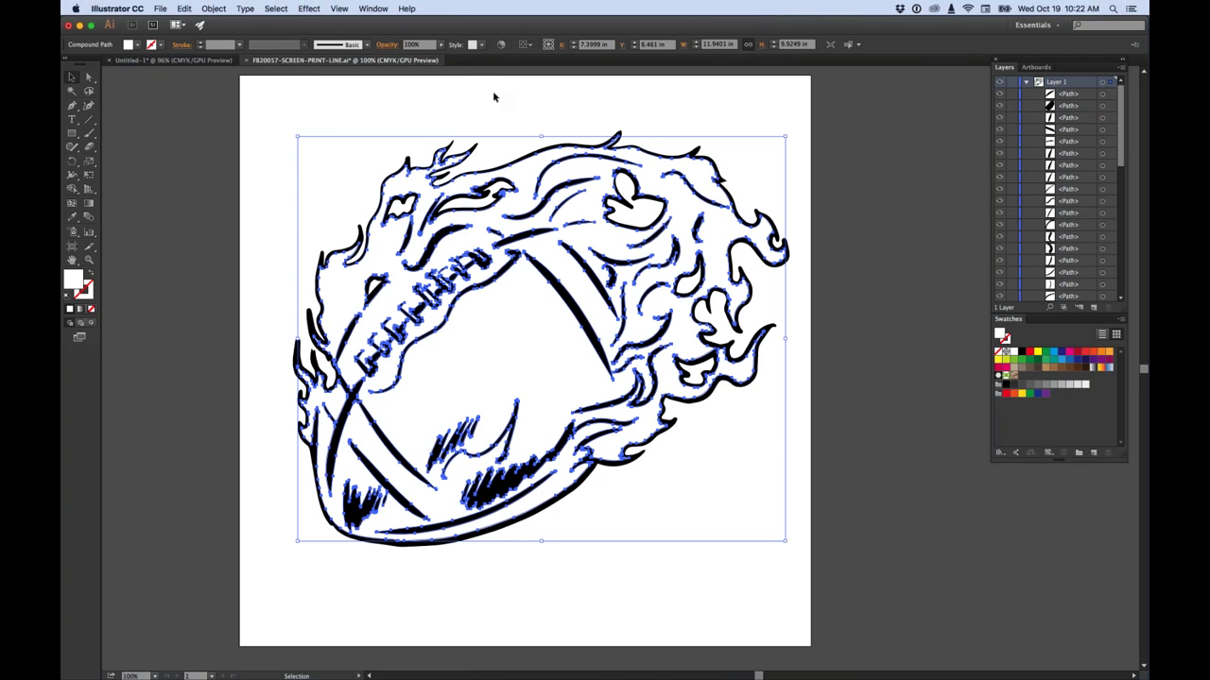
left_click(1069, 353)
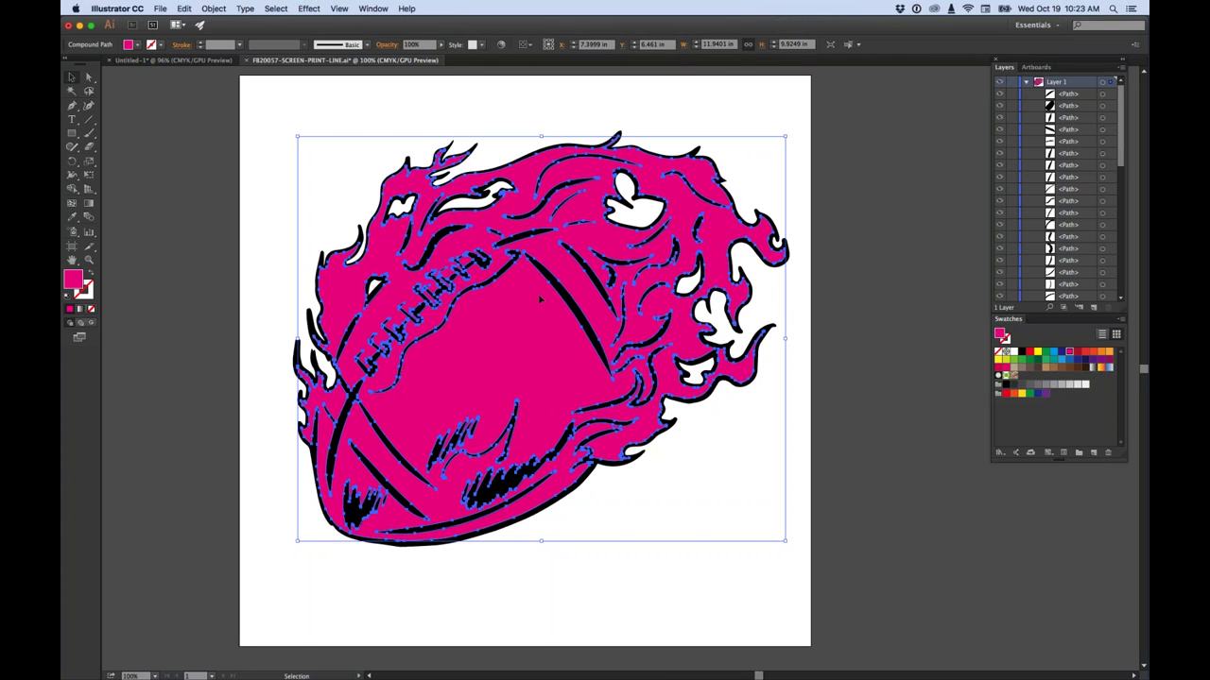
left_click(1005, 351)
left_click(804, 115)
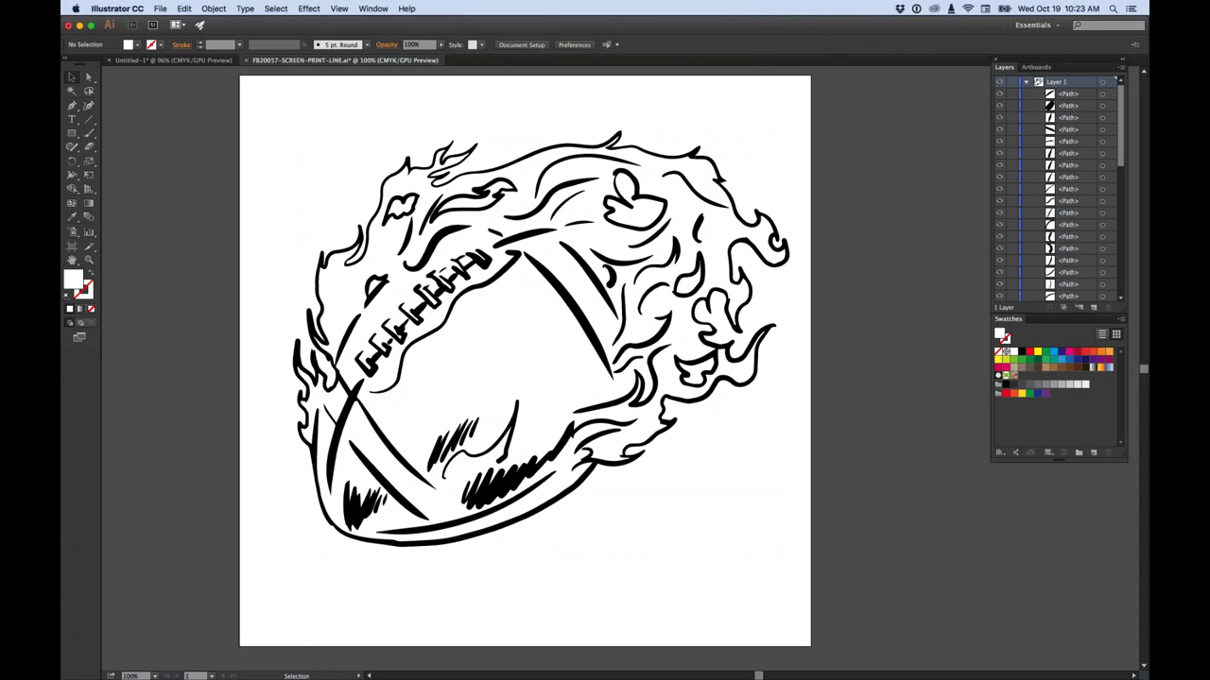
Select all artwork sharing the black fill colour and make it one compound path, undoing and repeating the command once
key("super+a")
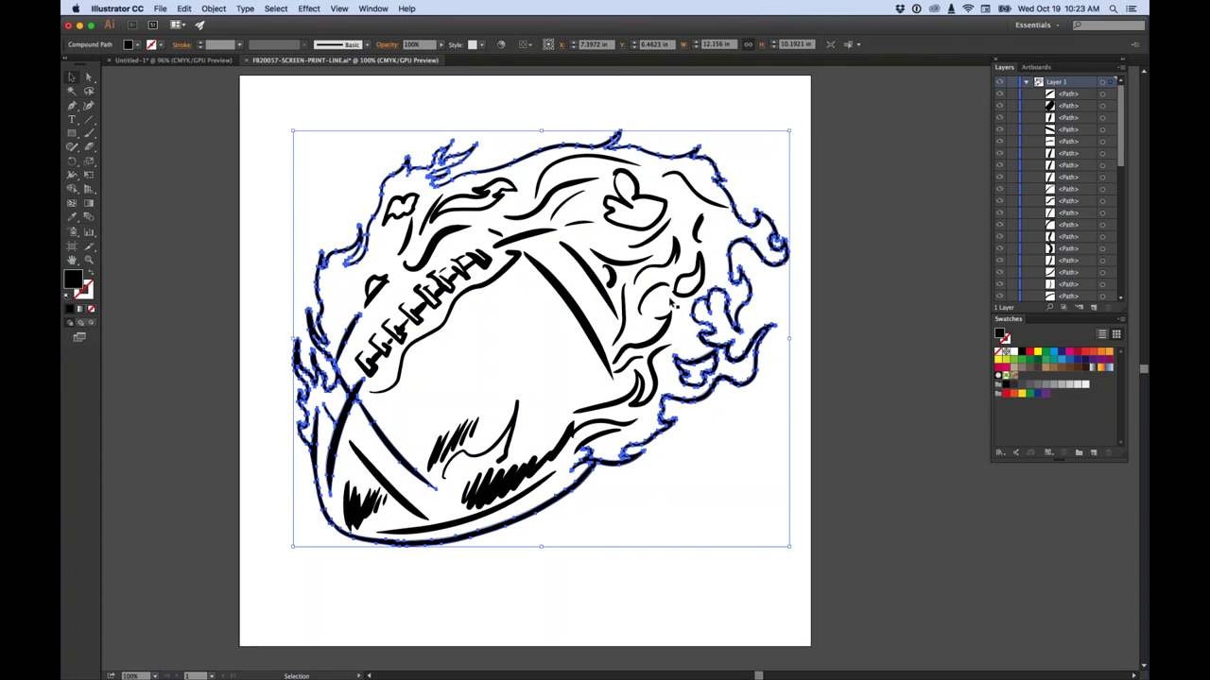
left_click(276, 8)
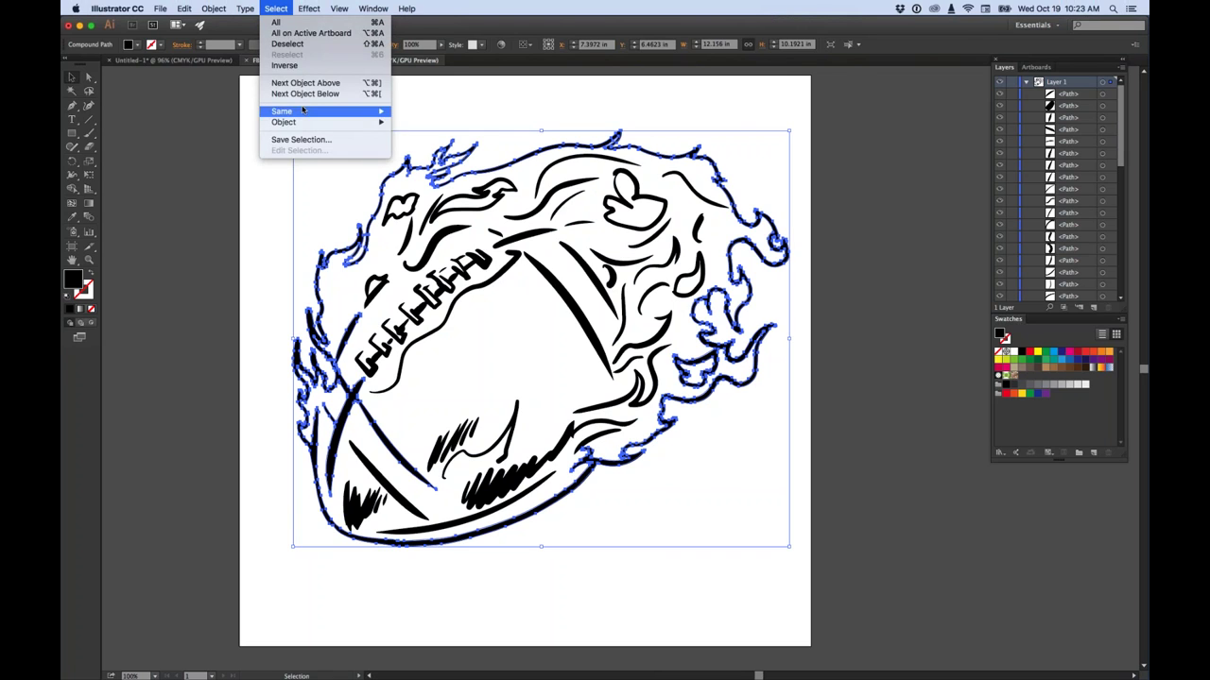
mouse_move(292, 112)
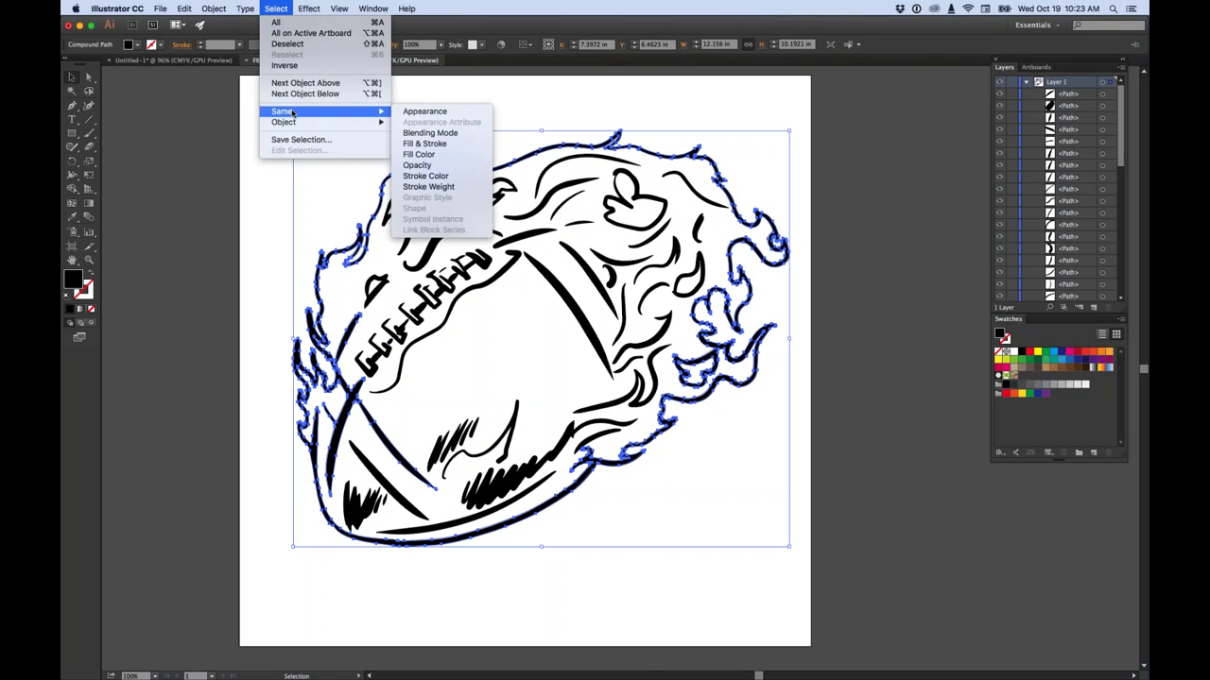
left_click(418, 155)
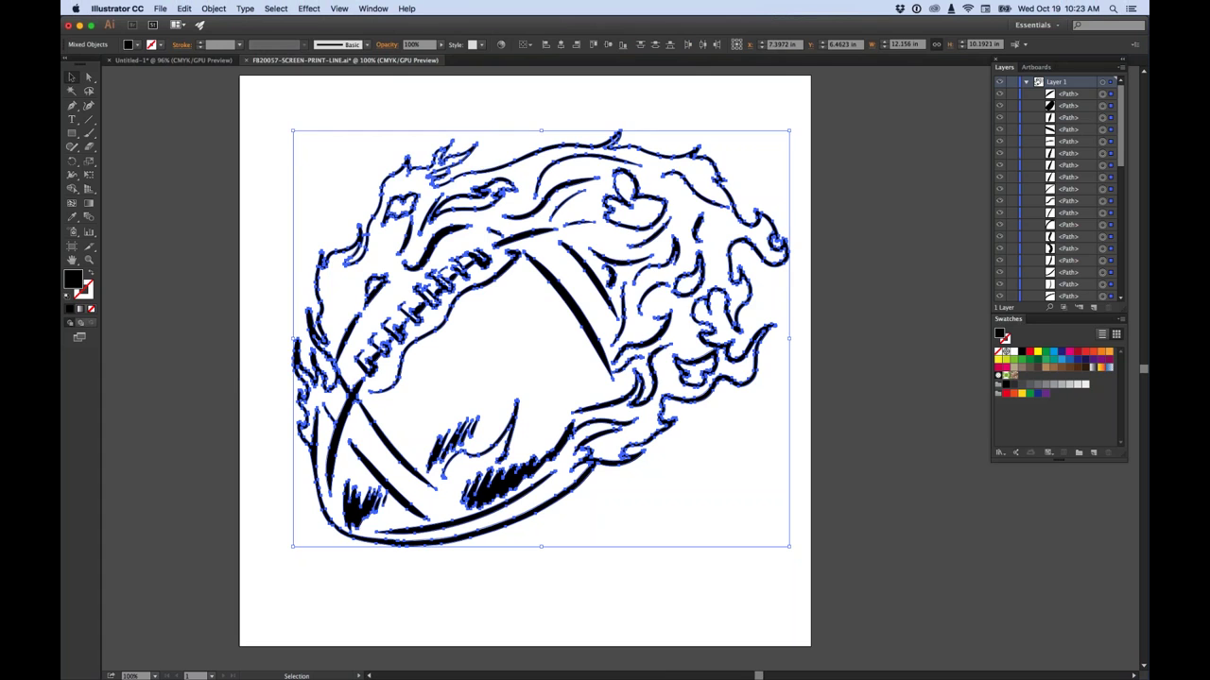
left_click(213, 9)
mouse_move(252, 348)
left_click(337, 348)
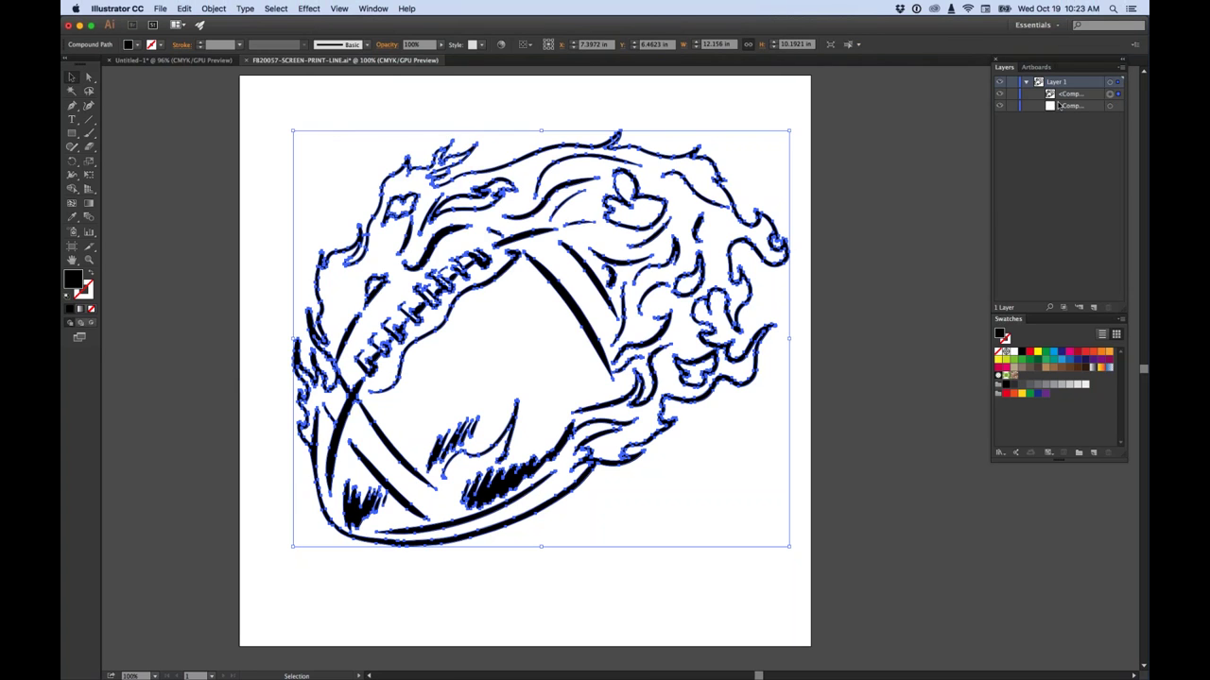
key("super+z")
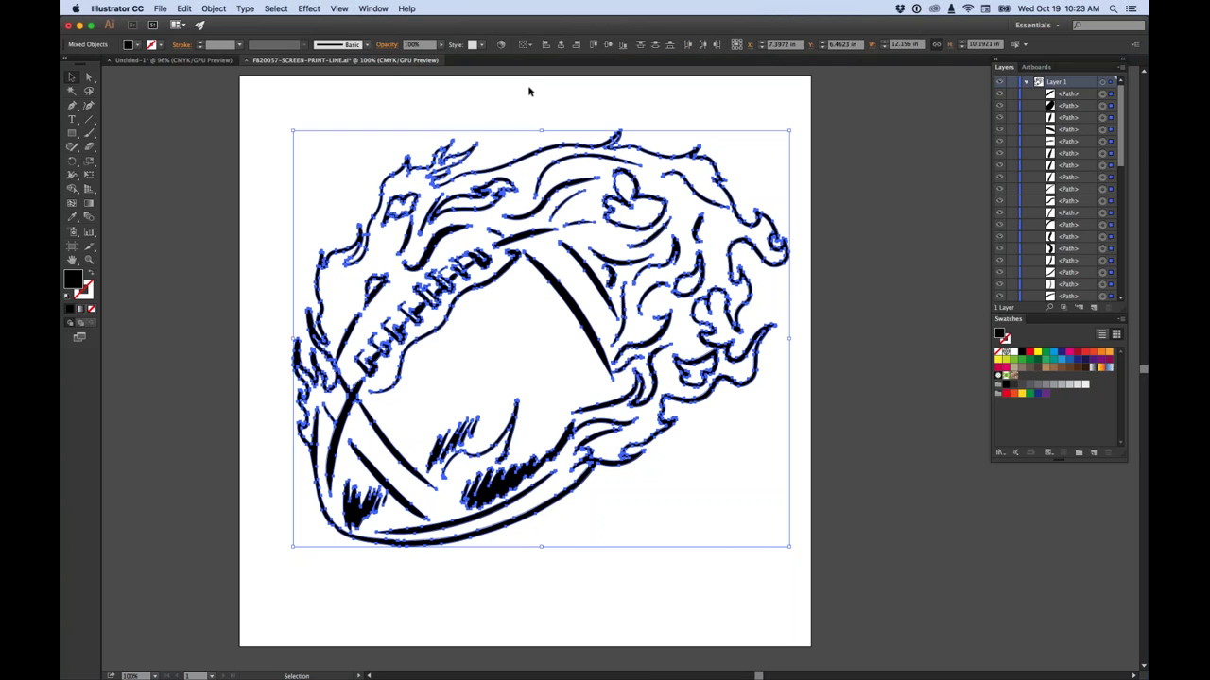
left_click(213, 9)
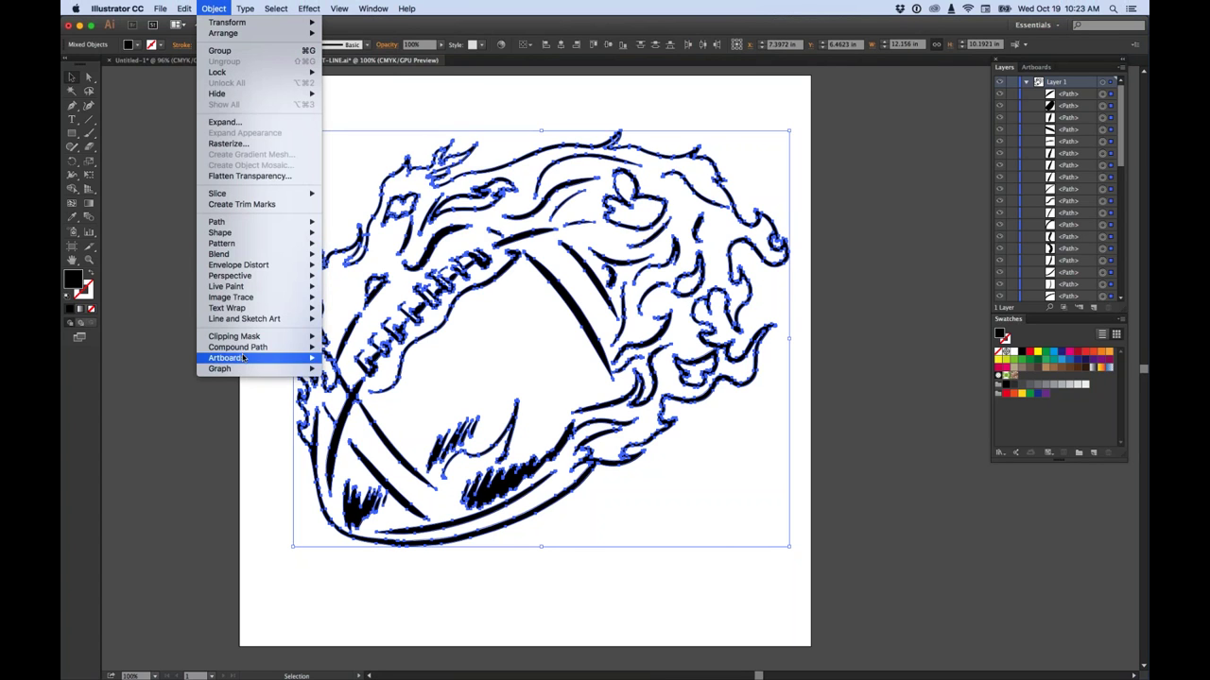
mouse_move(274, 348)
left_click(343, 348)
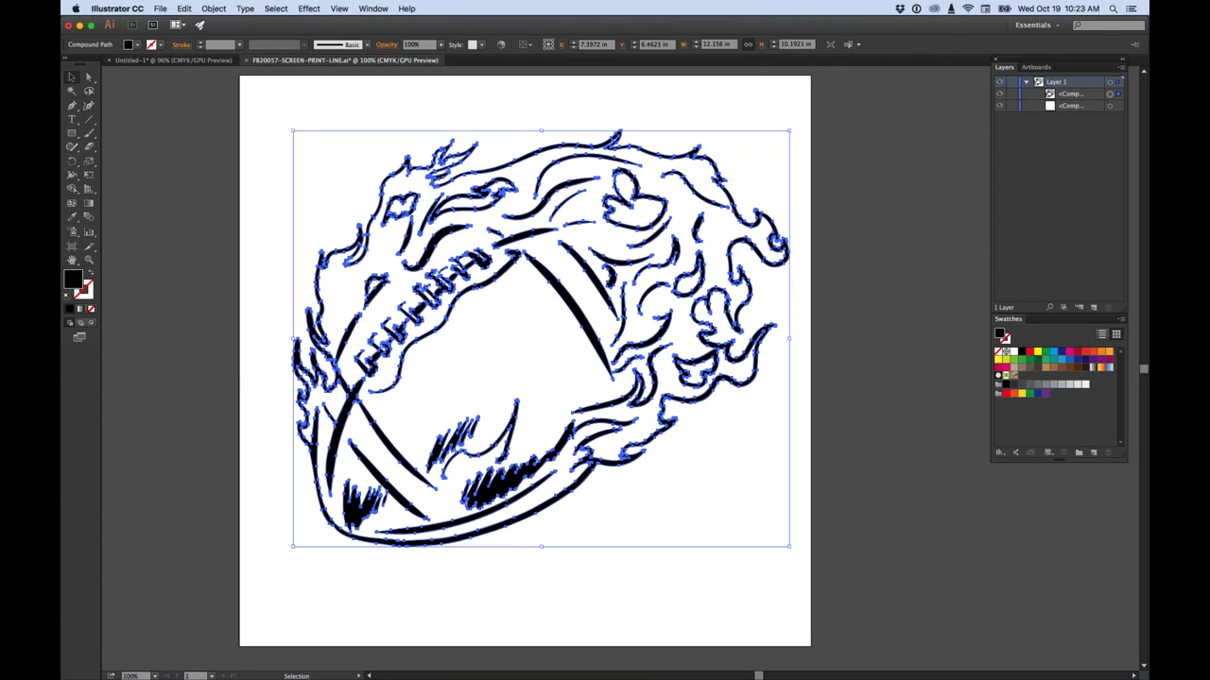
Deselect the black compound path and select all artwork with the same white fill colour
left_click(690, 110)
key("super+a")
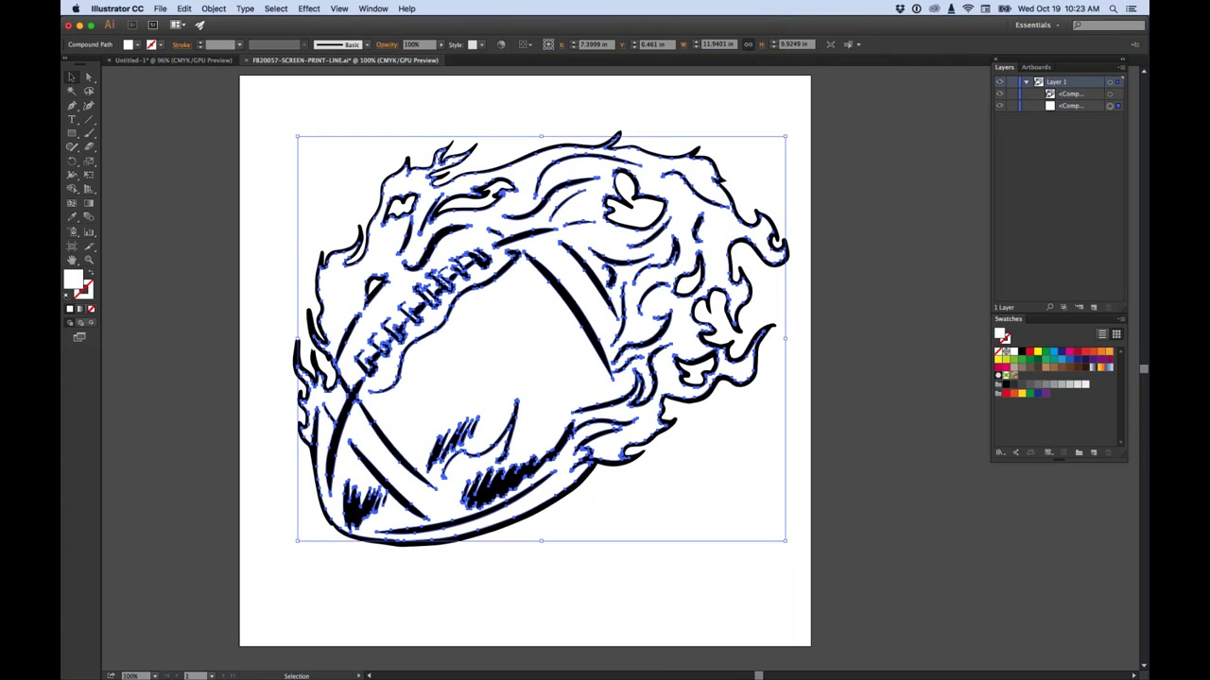
left_click(276, 8)
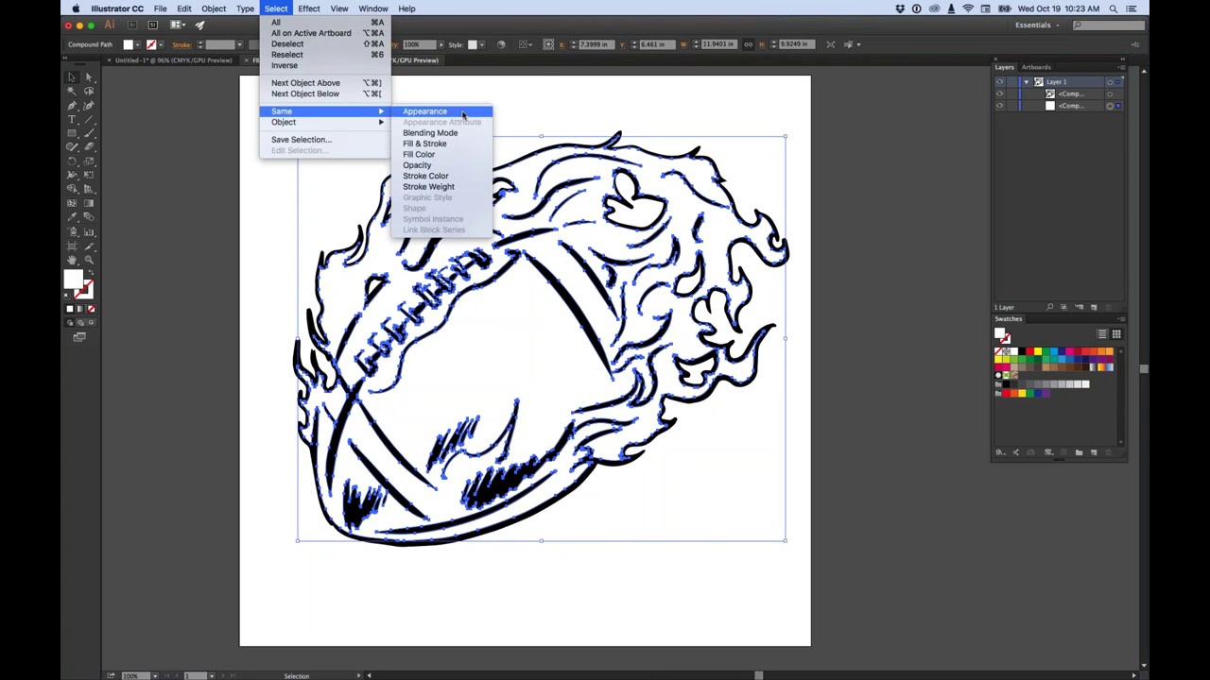
left_click(419, 154)
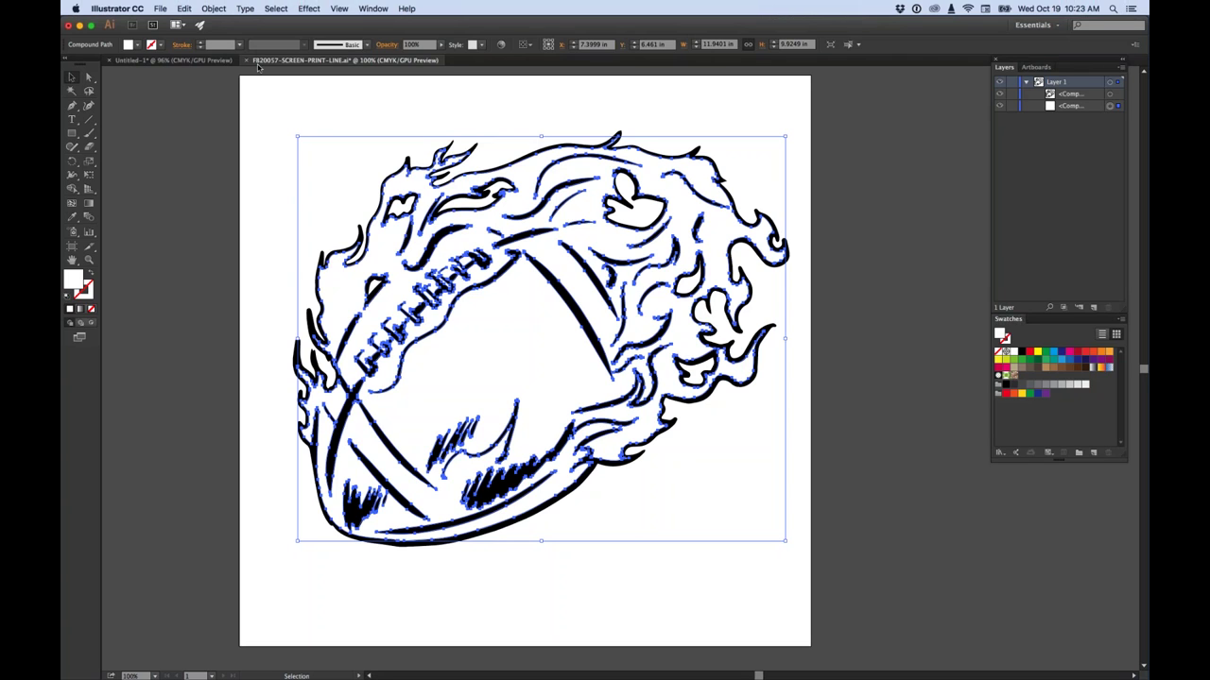
Combine the selected white artwork into a single compound path and deselect it
left_click(214, 8)
mouse_move(257, 347)
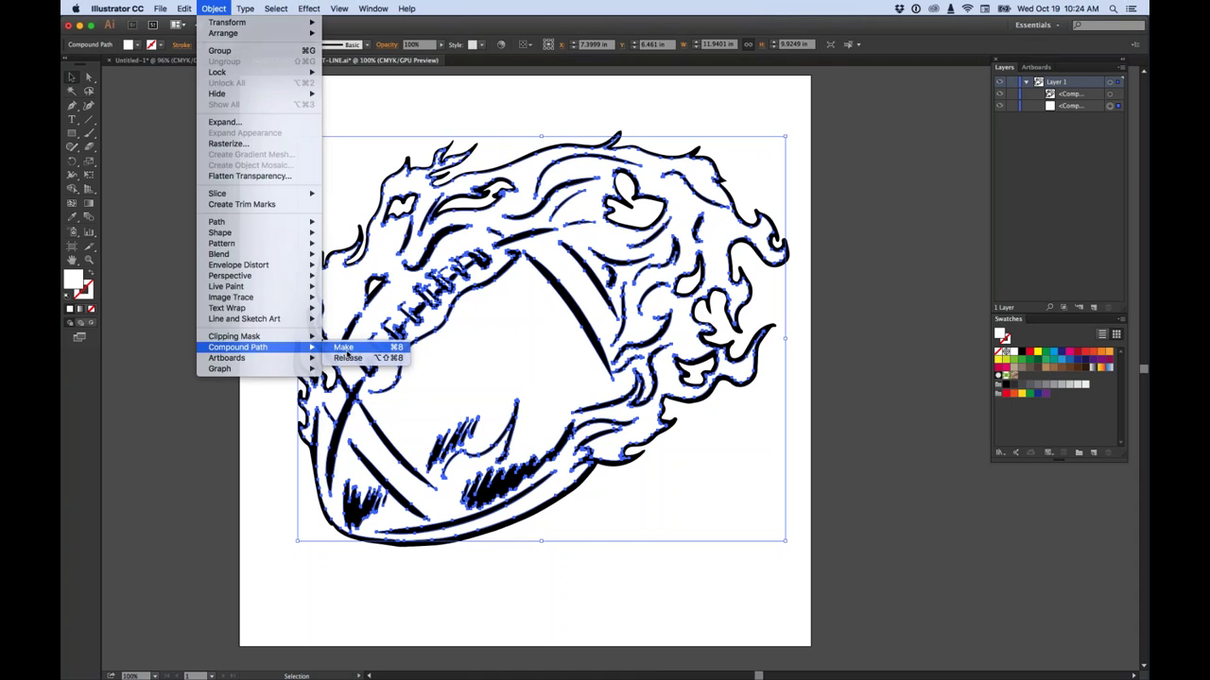
left_click(345, 347)
left_click(864, 122)
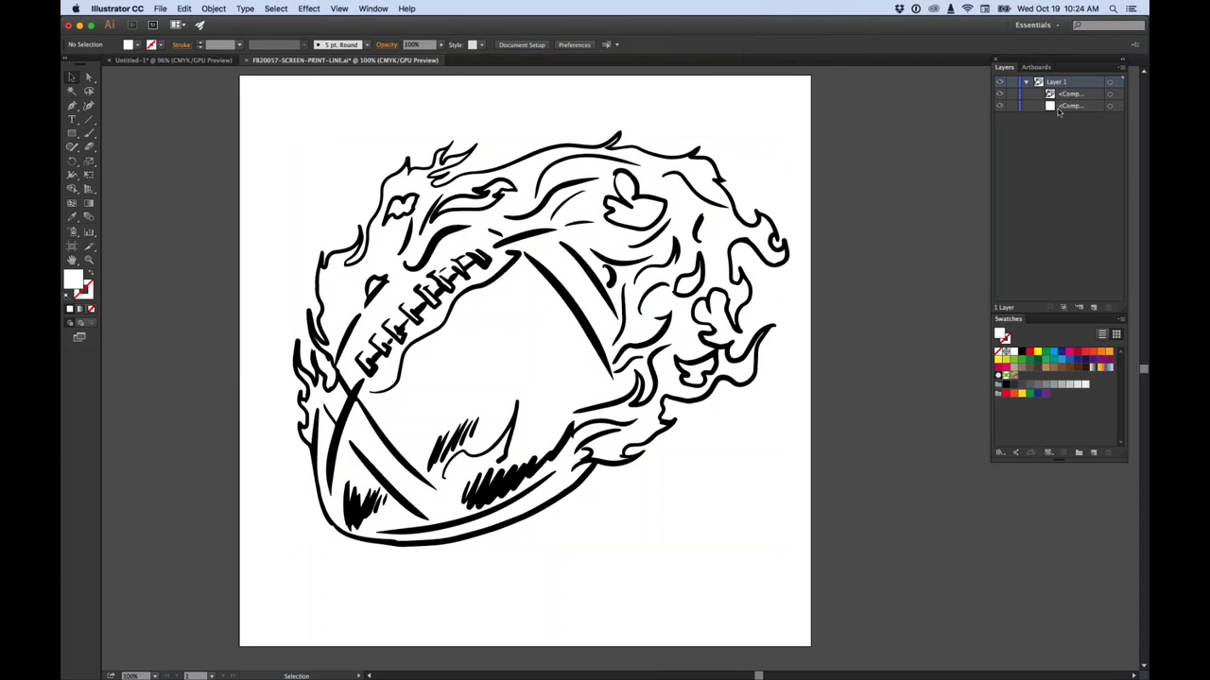
Hide and reshow the black compound path, and test the white compound path with a green fill, undoing the recolour
left_click(999, 94)
left_click(1000, 94)
key("super+a")
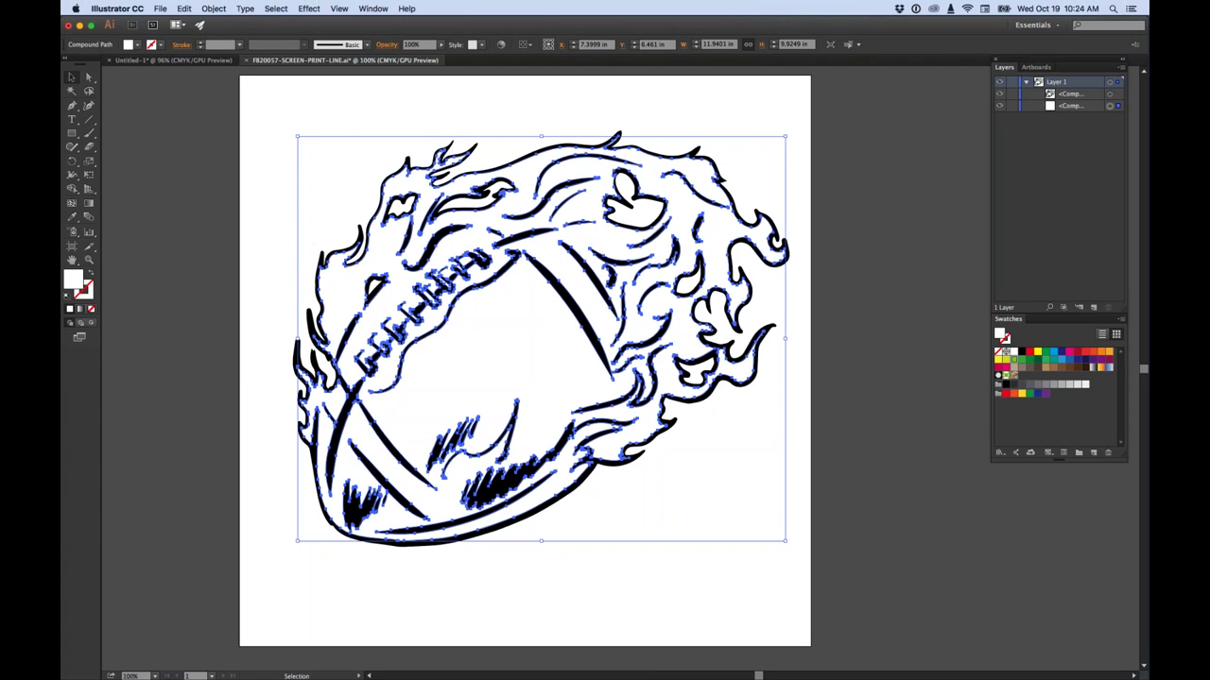
left_click(1014, 360)
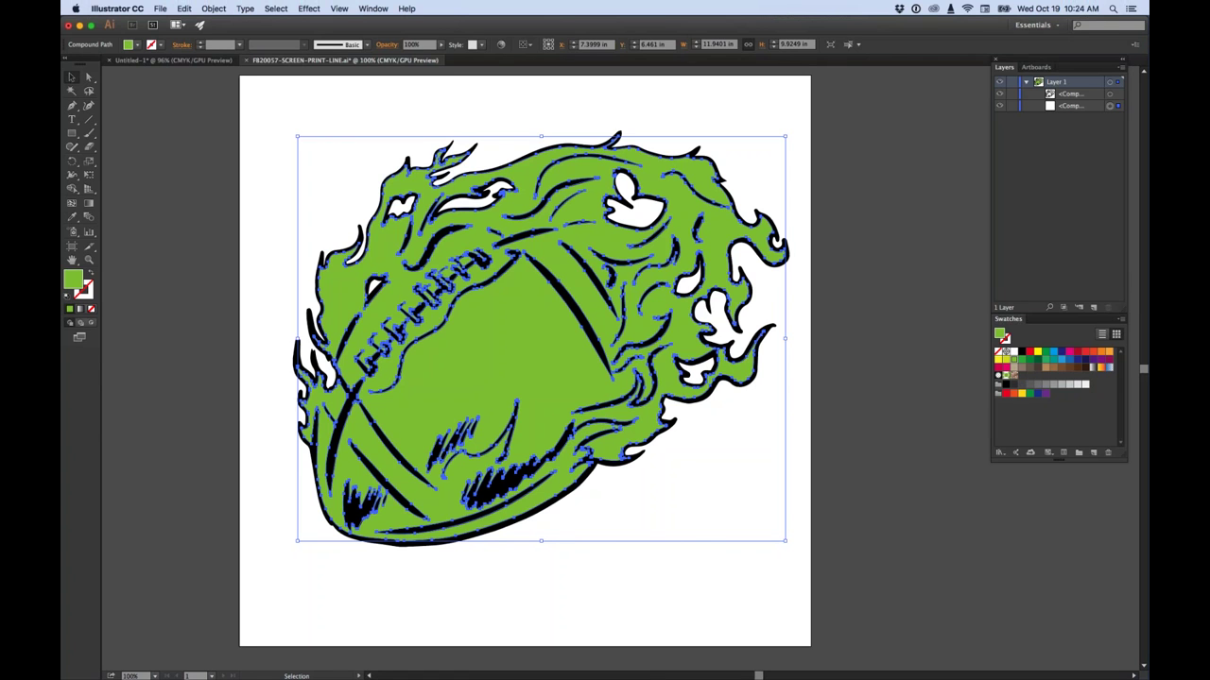
key("super+z")
left_click(845, 212)
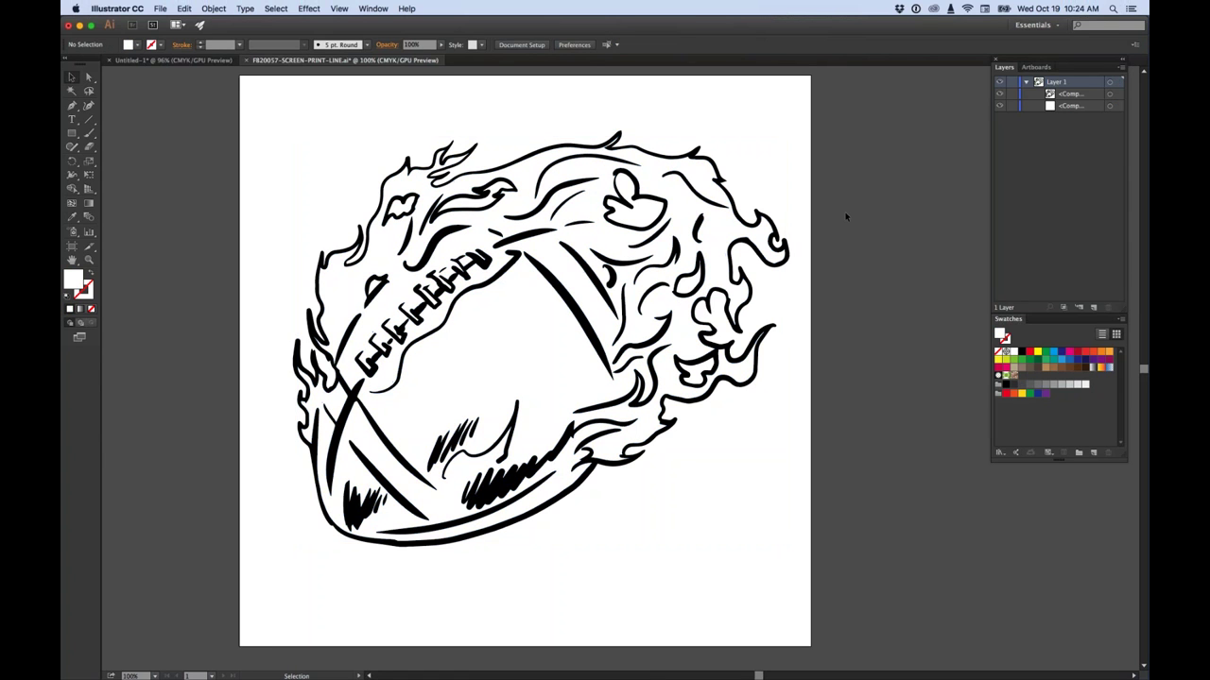
Test a blue fill on the black compound path, undo the recolour, and deselect the path
left_click_drag(770, 236, 809, 166)
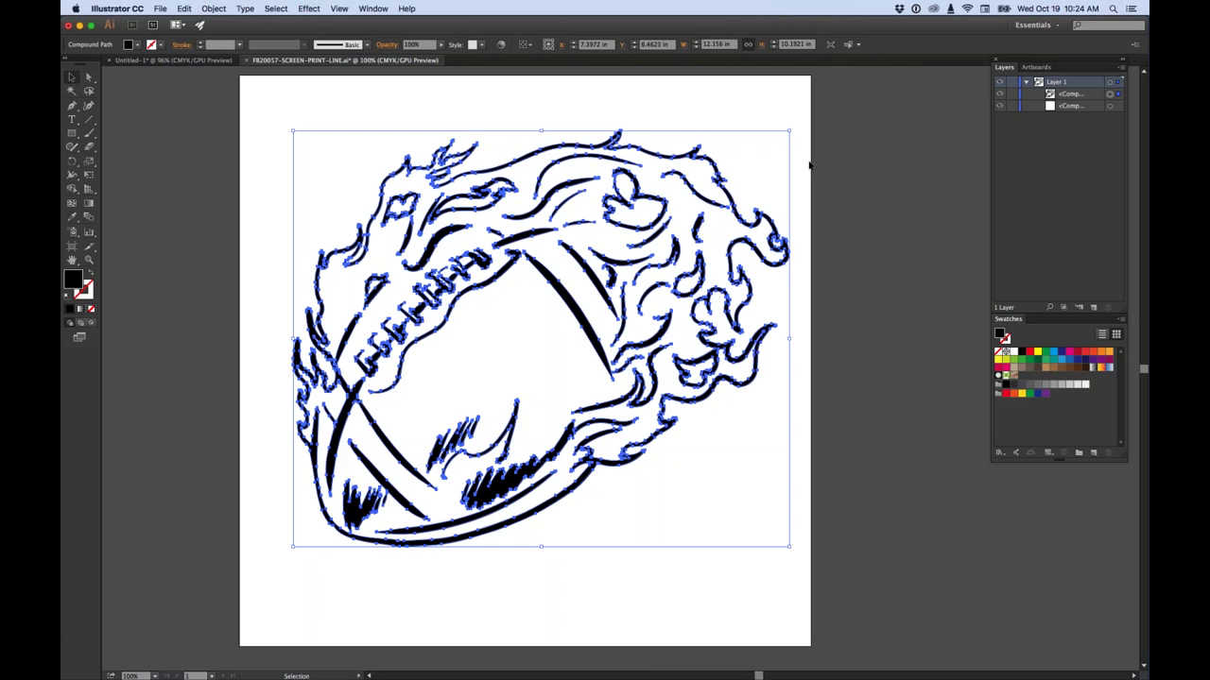
left_click(1052, 353)
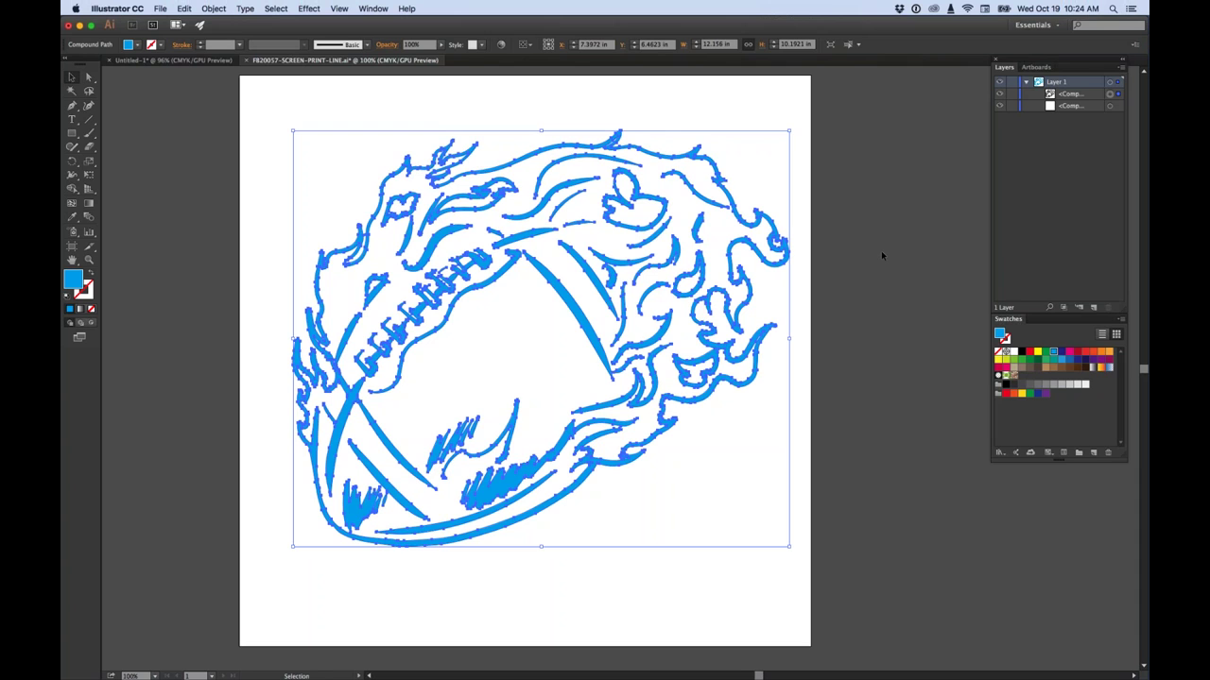
key("super+z")
left_click(850, 179)
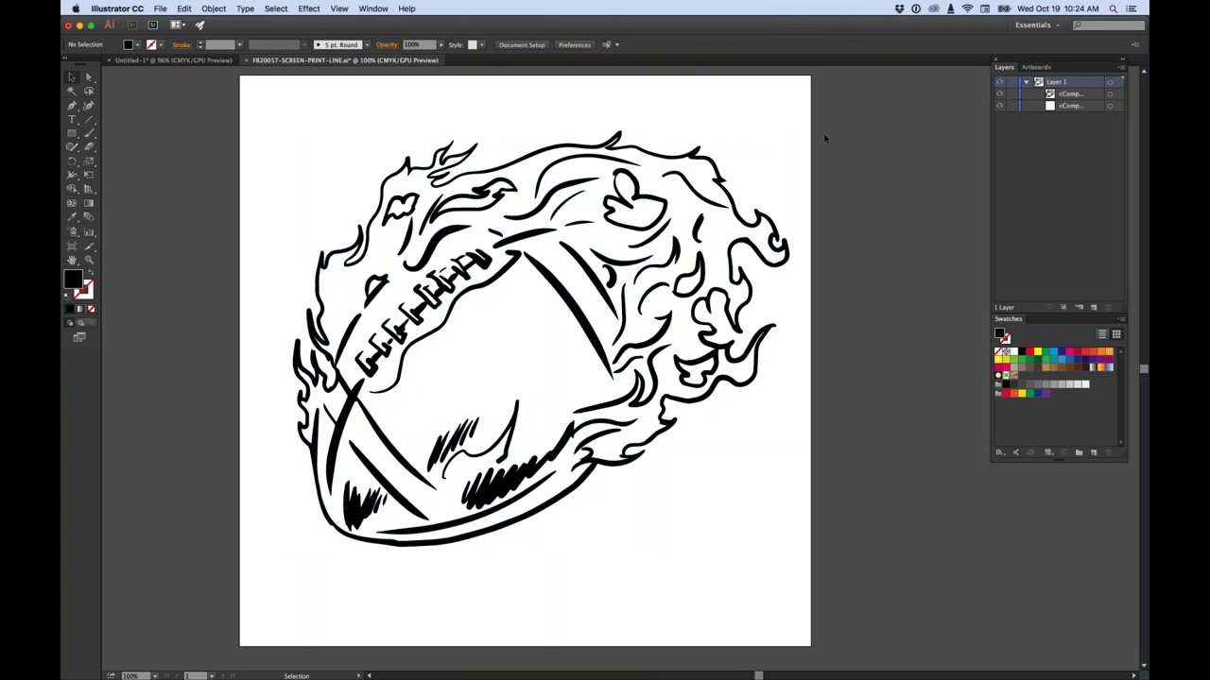
Apply a linear gradient to the black compound path and angle it diagonally at about 26.7°, declining the incoming call
key("super+a")
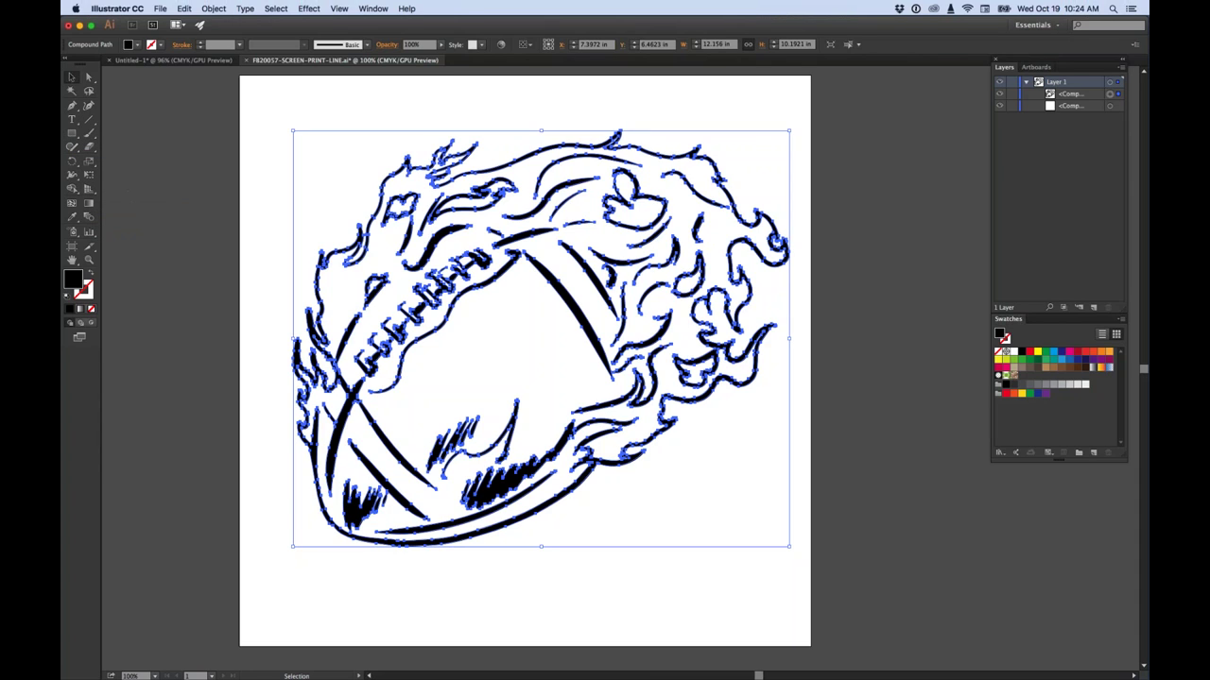
double_click(89, 205)
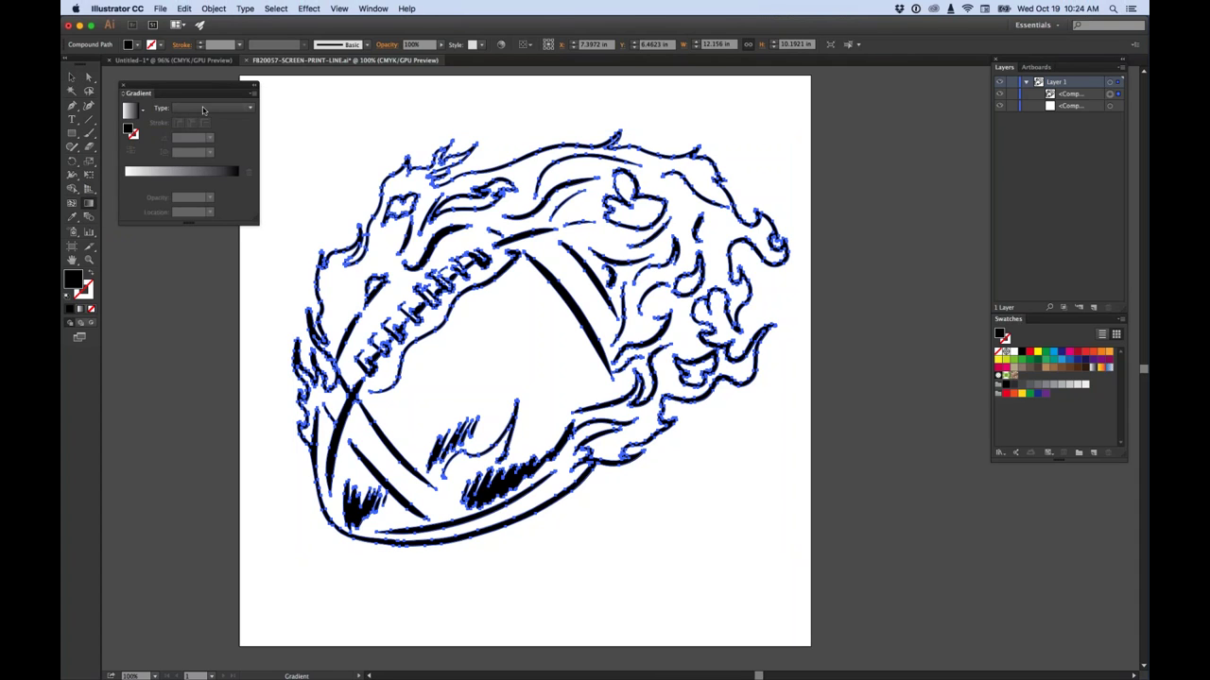
left_click(202, 110)
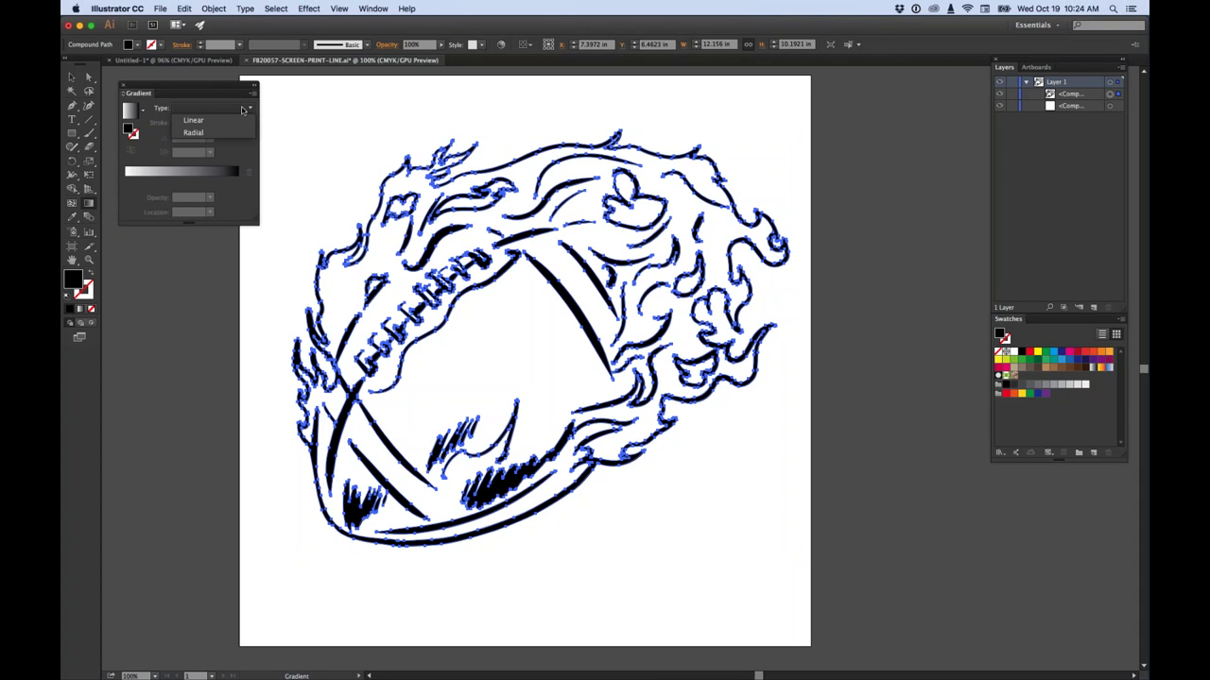
left_click(194, 123)
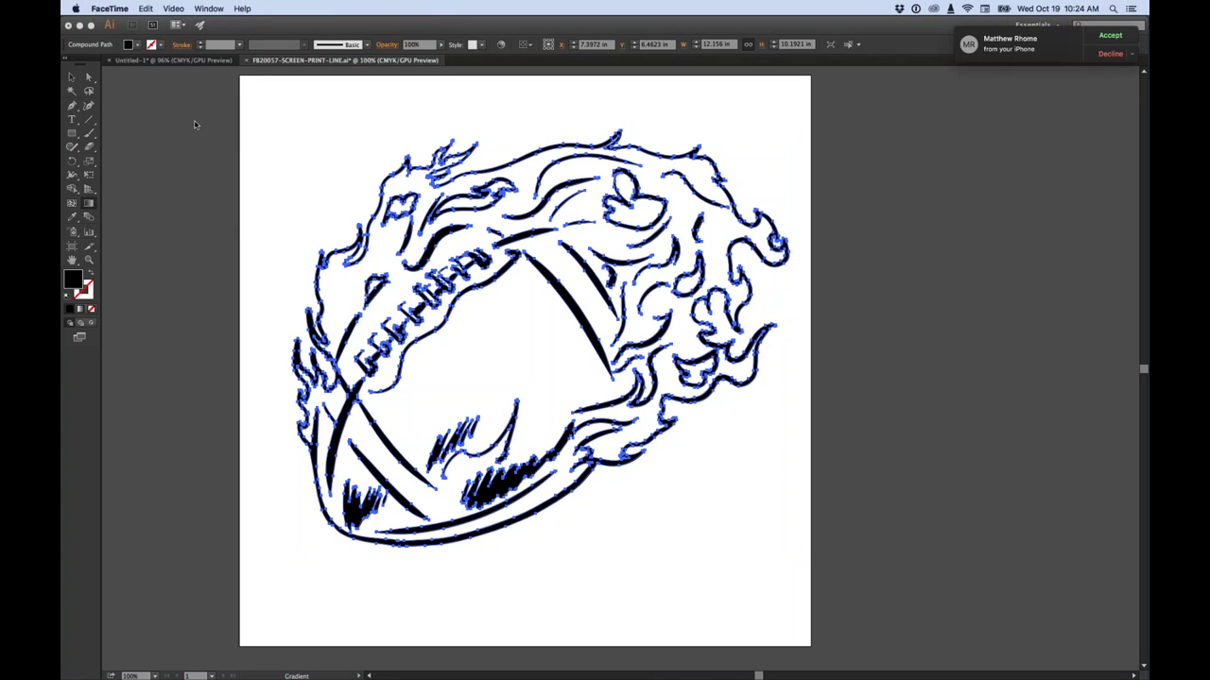
left_click(1116, 55)
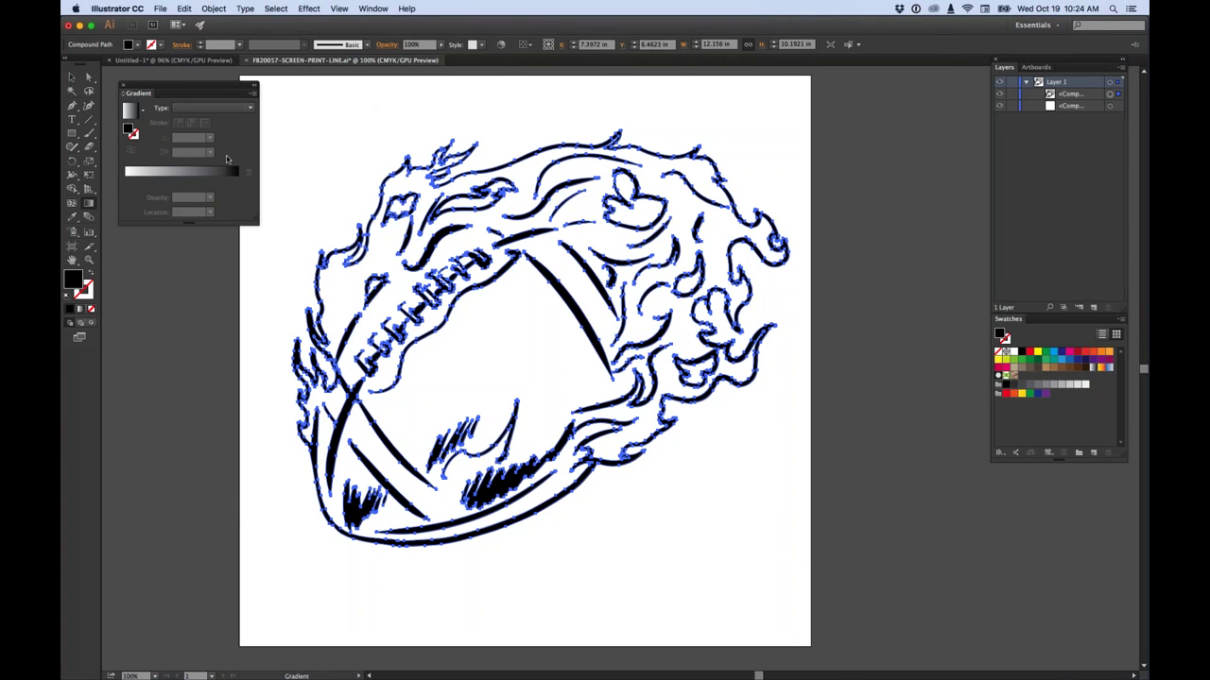
left_click(219, 108)
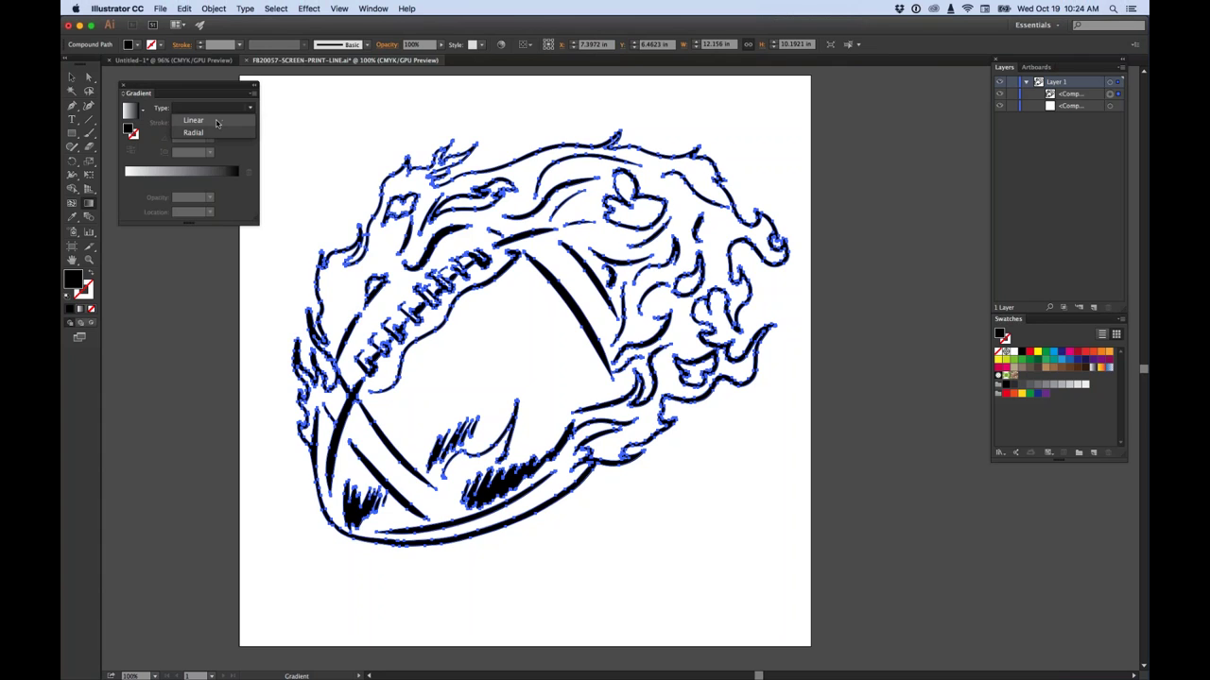
left_click(215, 121)
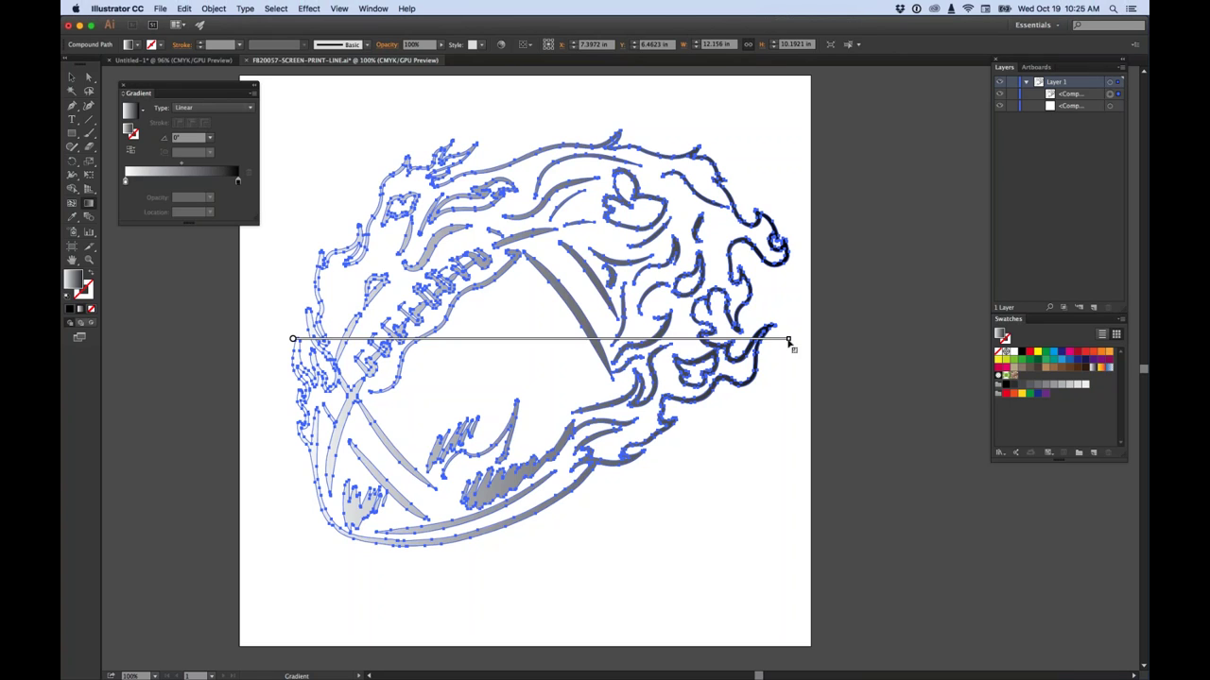
mouse_move(790, 343)
left_mouse_down()
mouse_move(767, 243)
mouse_move(723, 163)
mouse_move(694, 138)
left_mouse_up()
Colour the gradient's start stop red and its end stop yellow (C=5 M=0 Y=90 K=0), and deselect the artwork
double_click(237, 180)
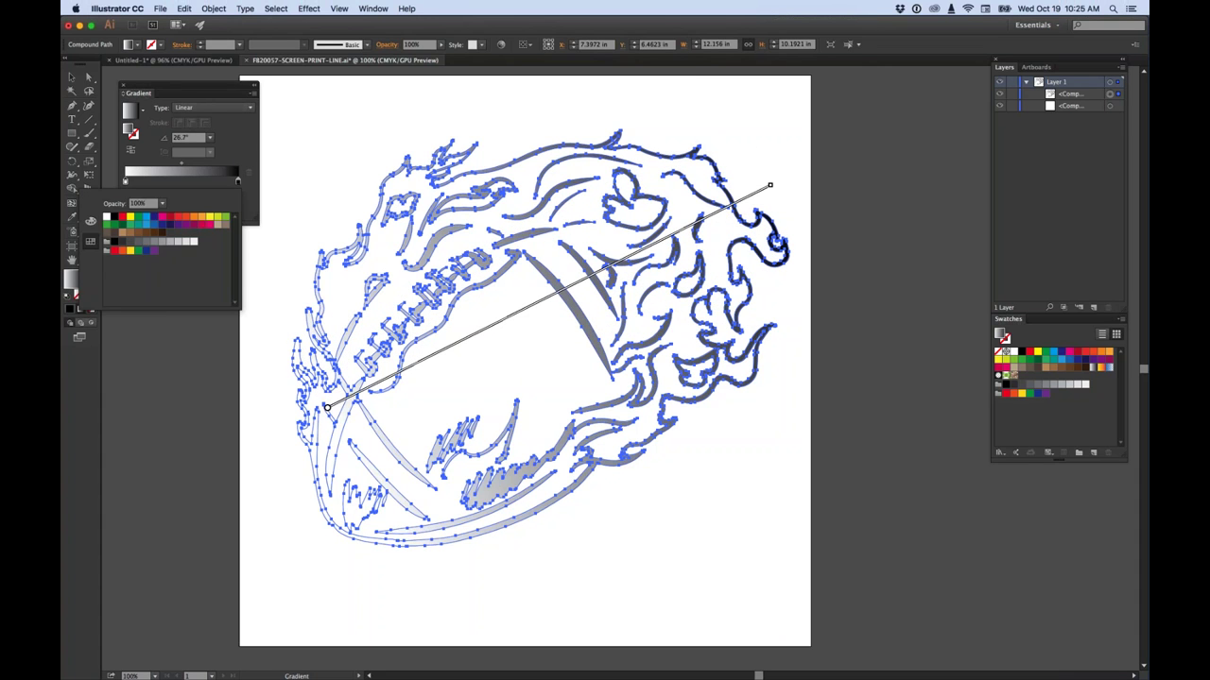
left_click(139, 219)
left_click(236, 175)
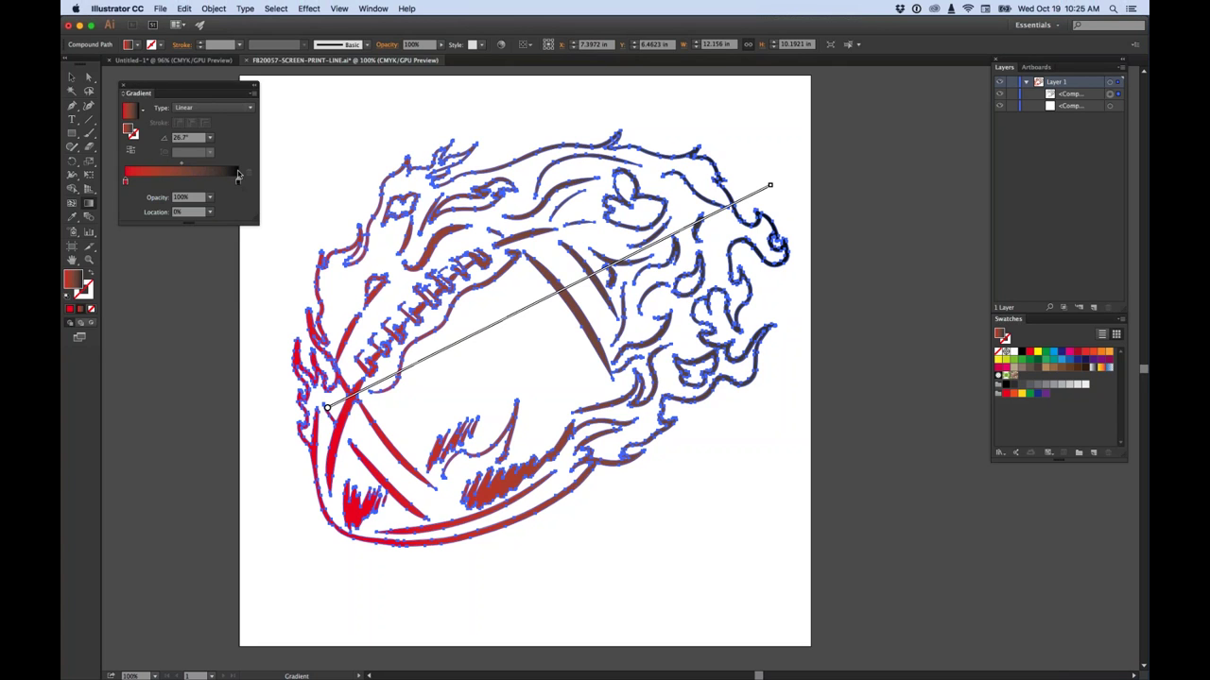
double_click(238, 180)
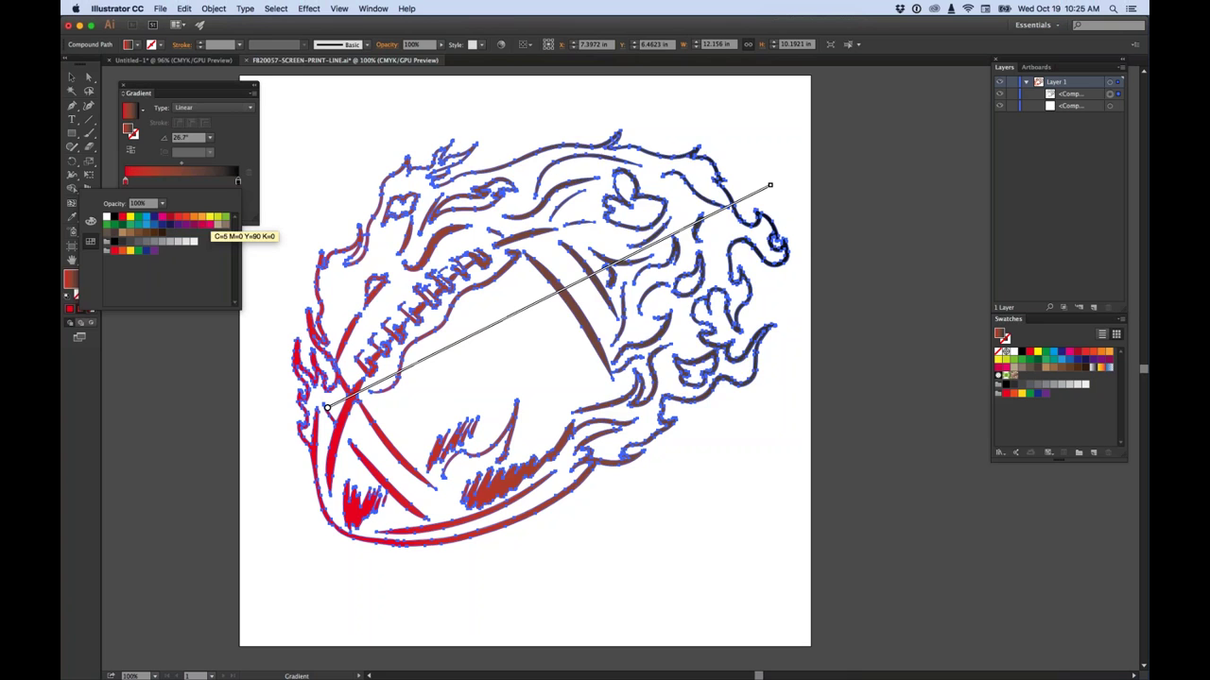
left_click(210, 217)
key("Return")
left_click(71, 76)
left_click(152, 302)
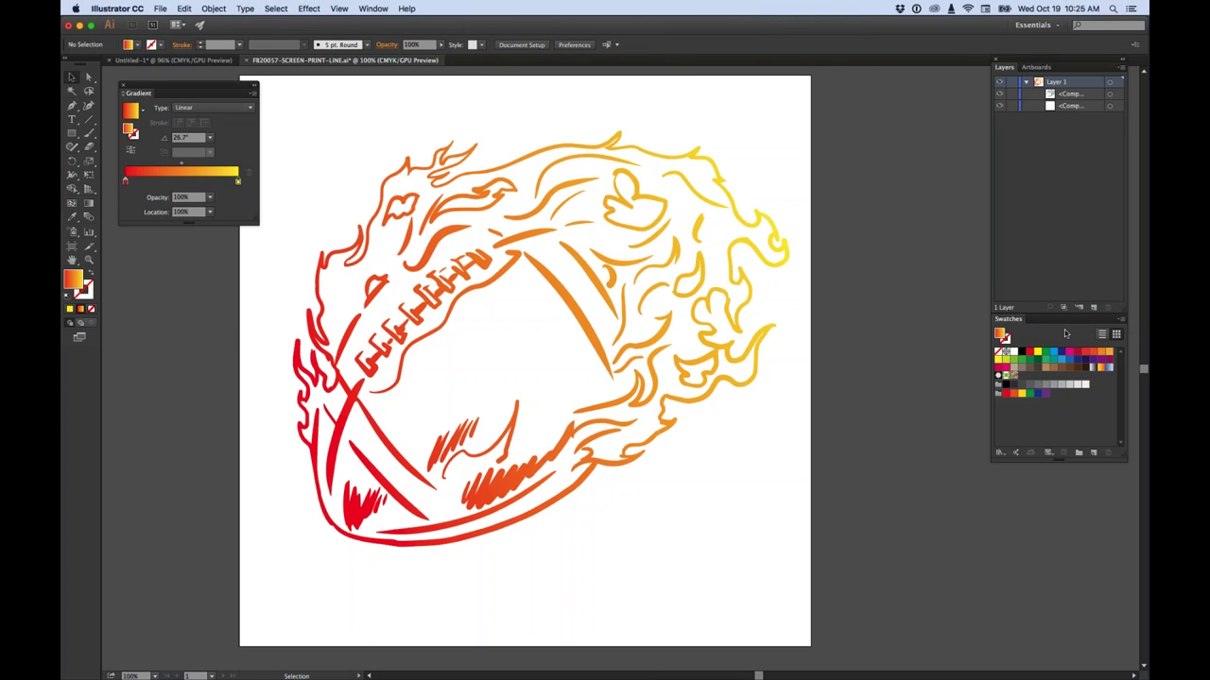
Open the print settings, choose the AccuRIP to Epson 4900 printer, and set the media size to Custom
left_click(160, 9)
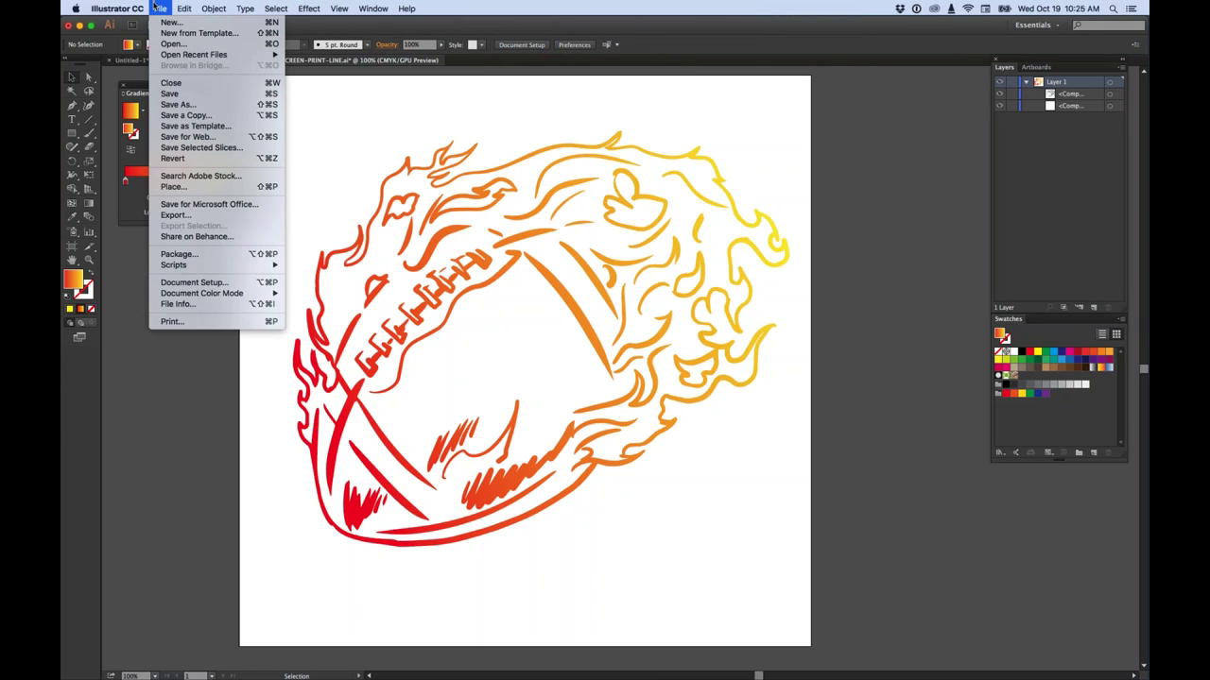
left_click(174, 323)
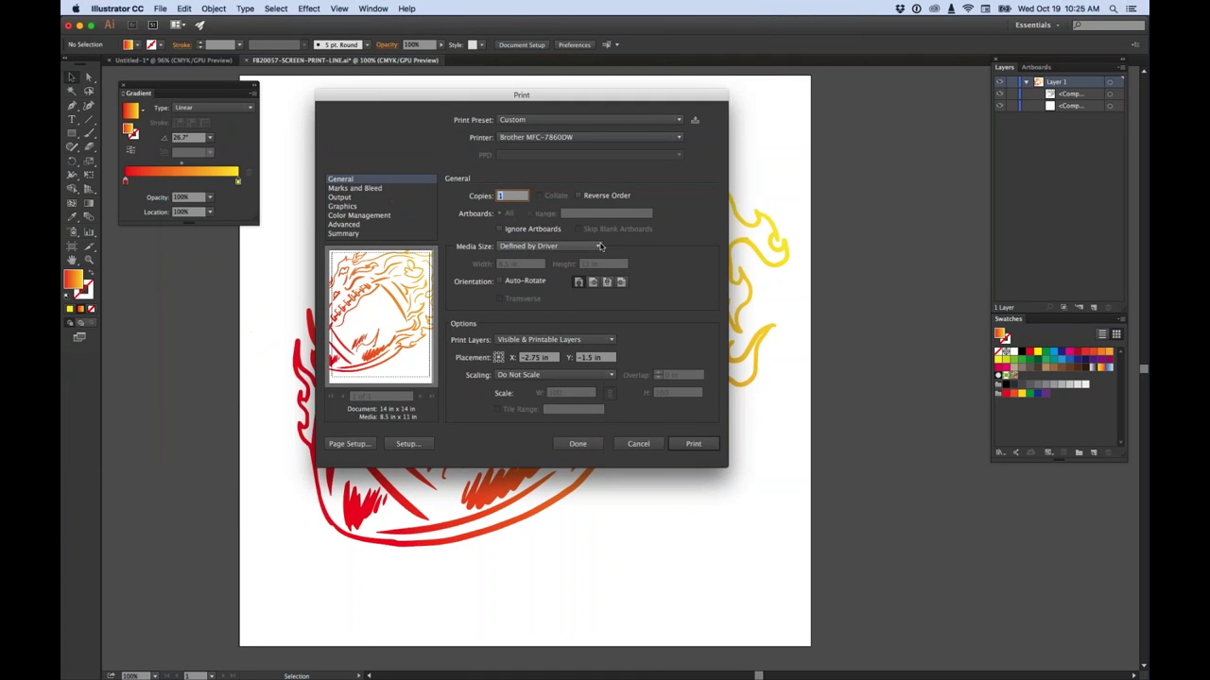
left_click(573, 138)
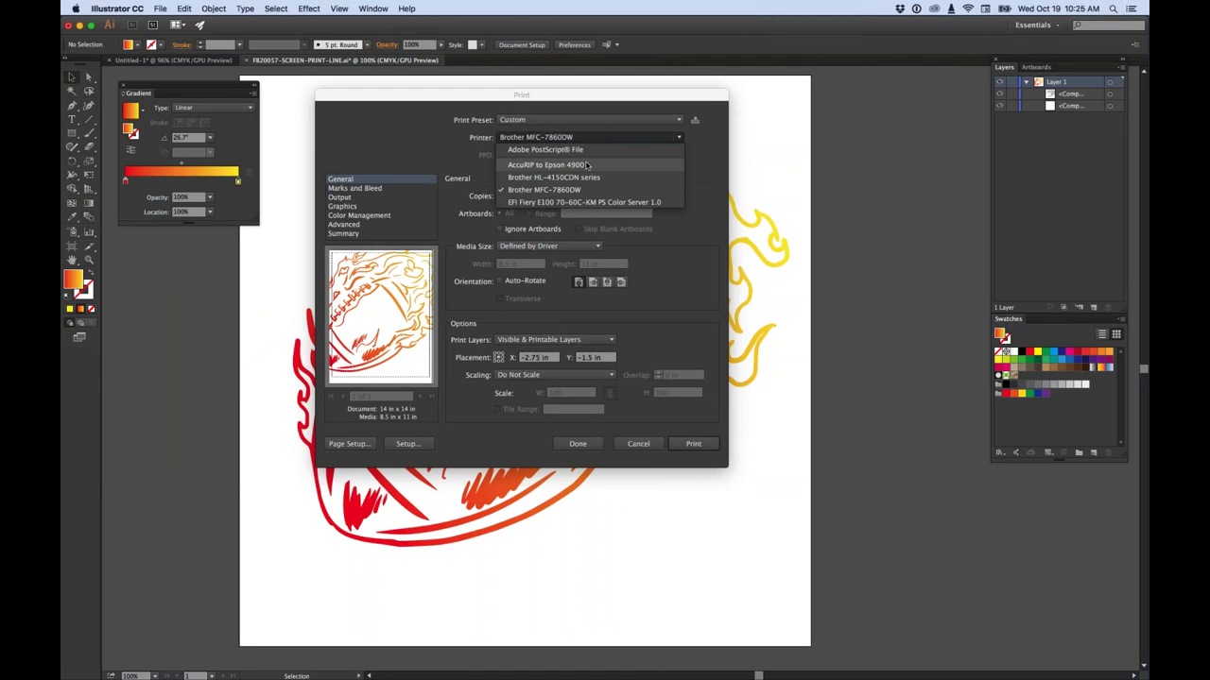
left_click(586, 165)
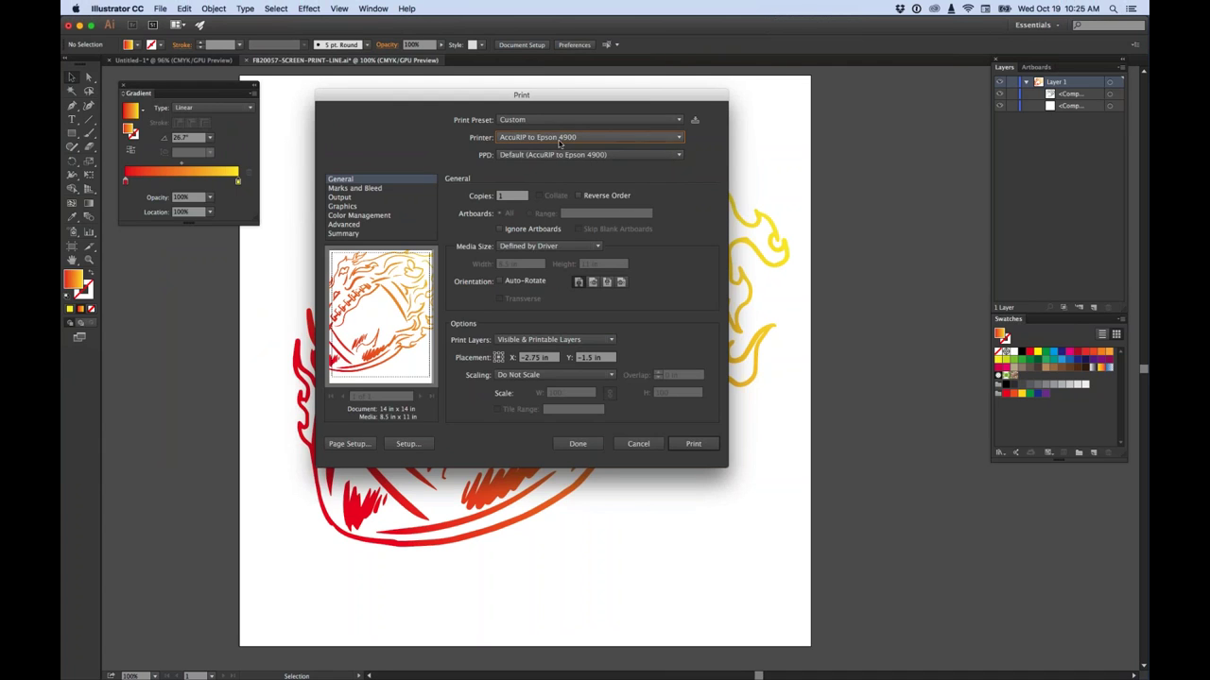
left_click(584, 247)
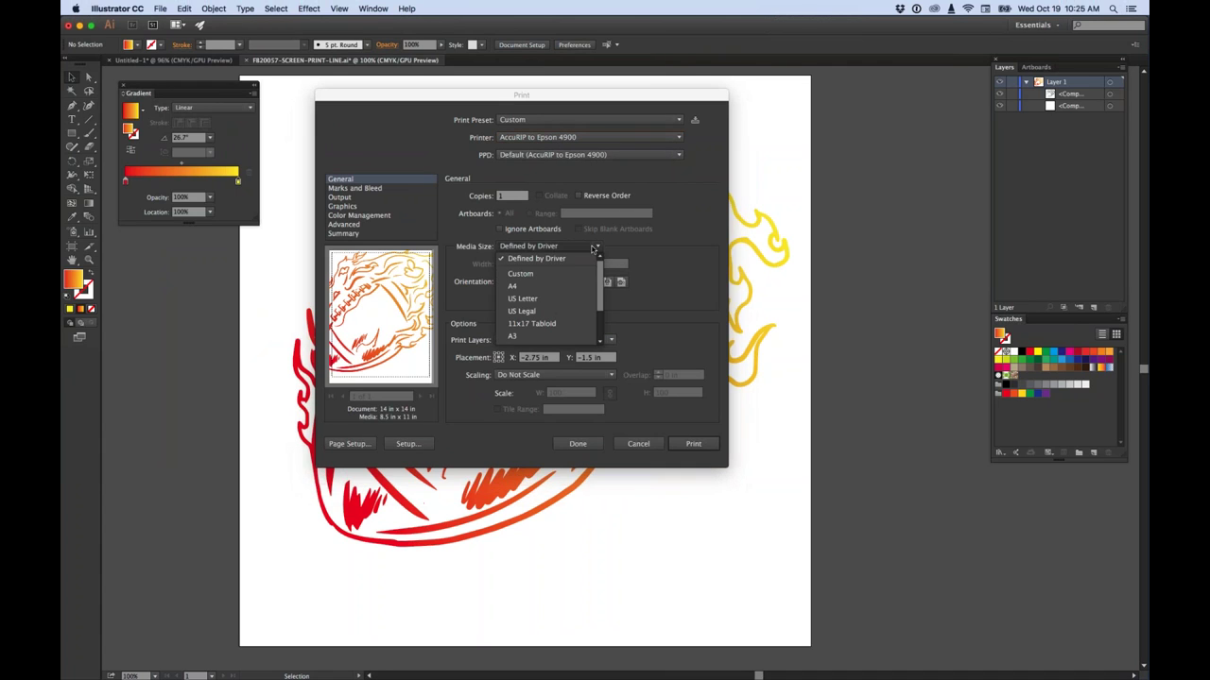
left_click(527, 274)
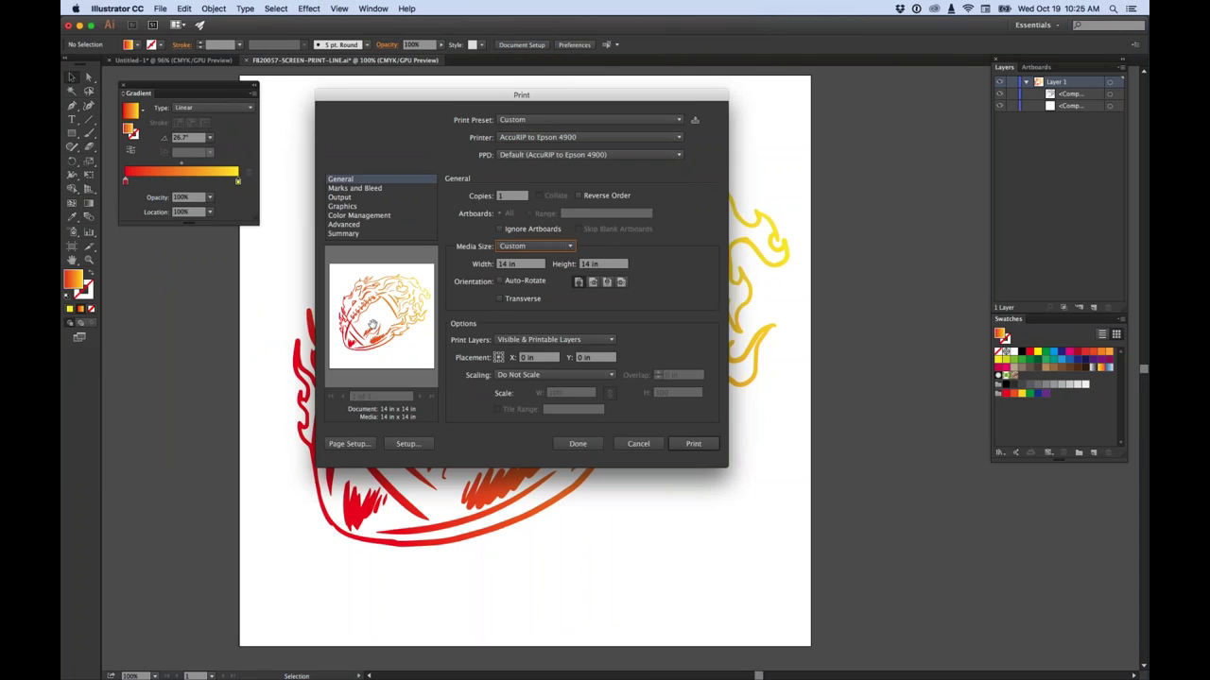
Set the output mode to Separations (Host-Based), try toggling the Process Black and Process Yellow inks, and cancel printing
left_click(342, 197)
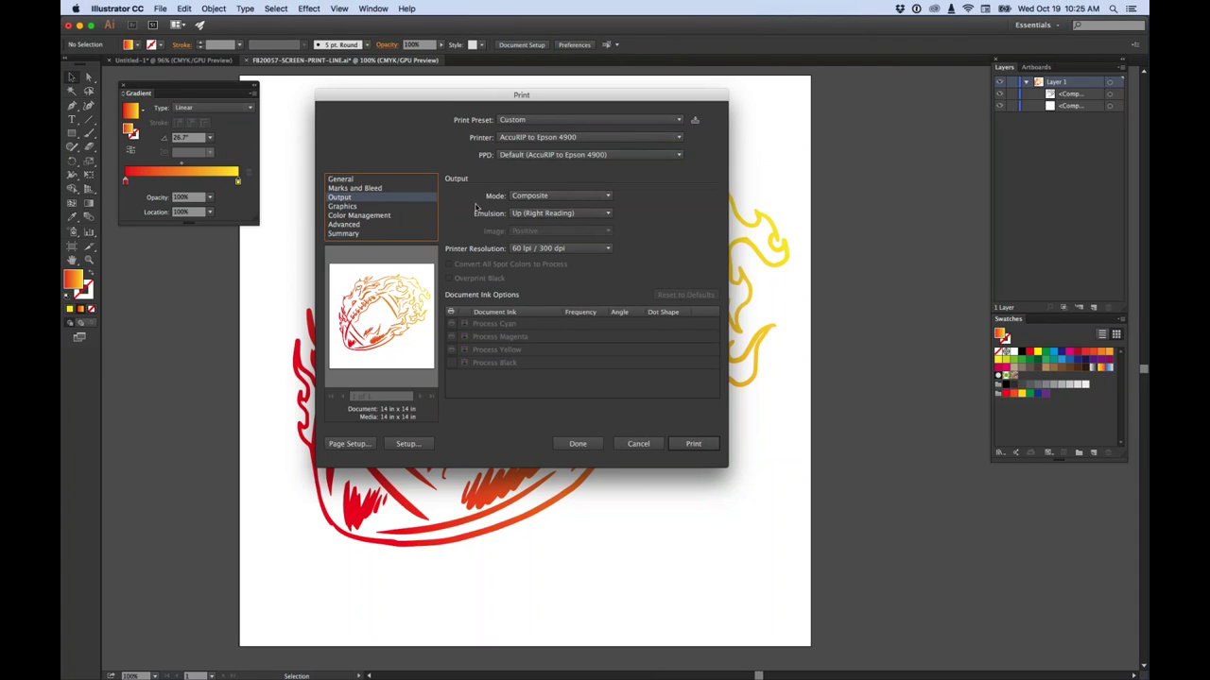
left_click(544, 197)
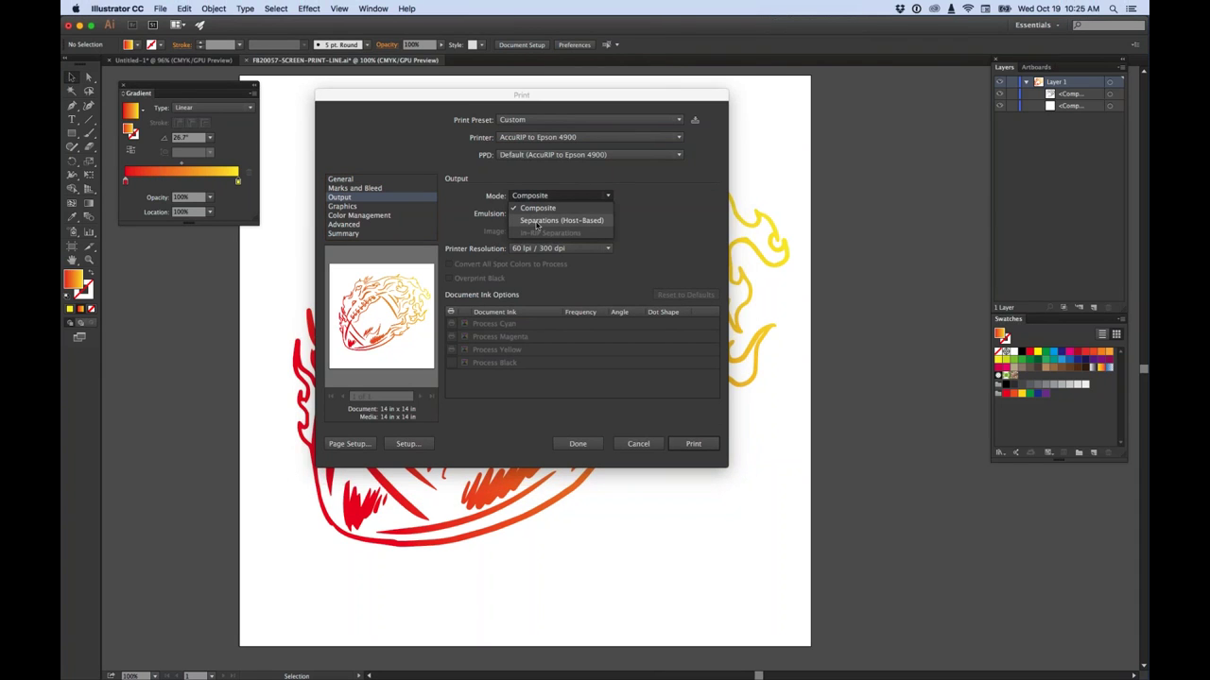
left_click(536, 221)
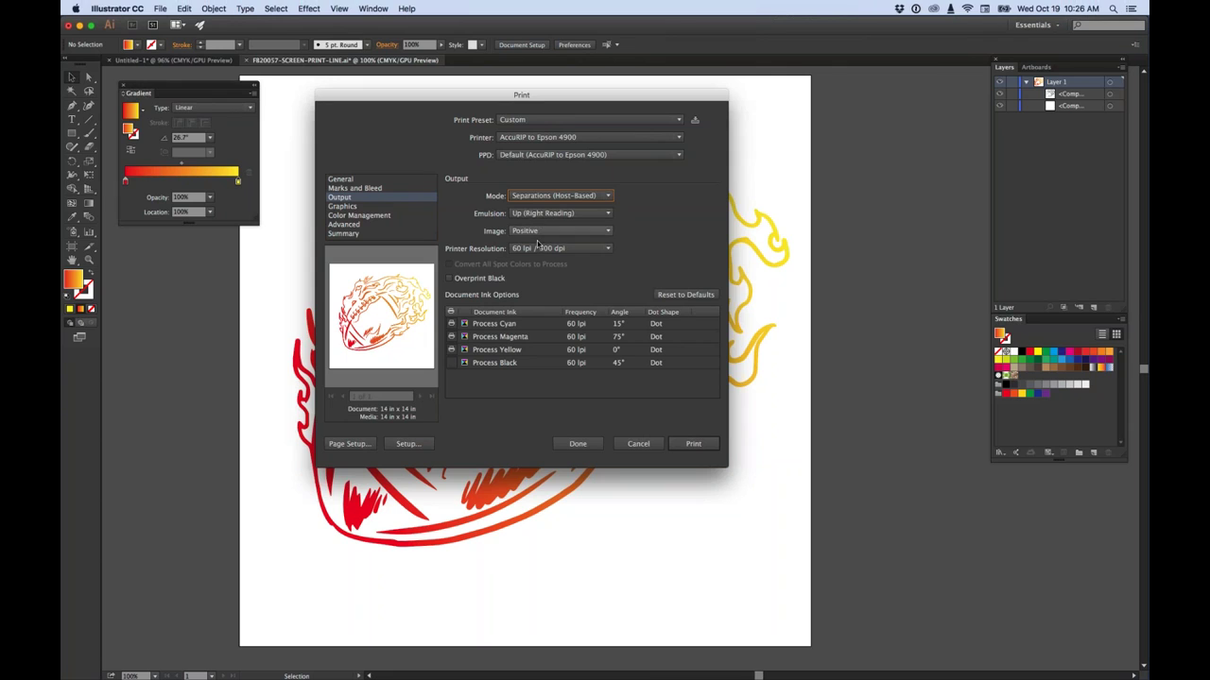
left_click(451, 363)
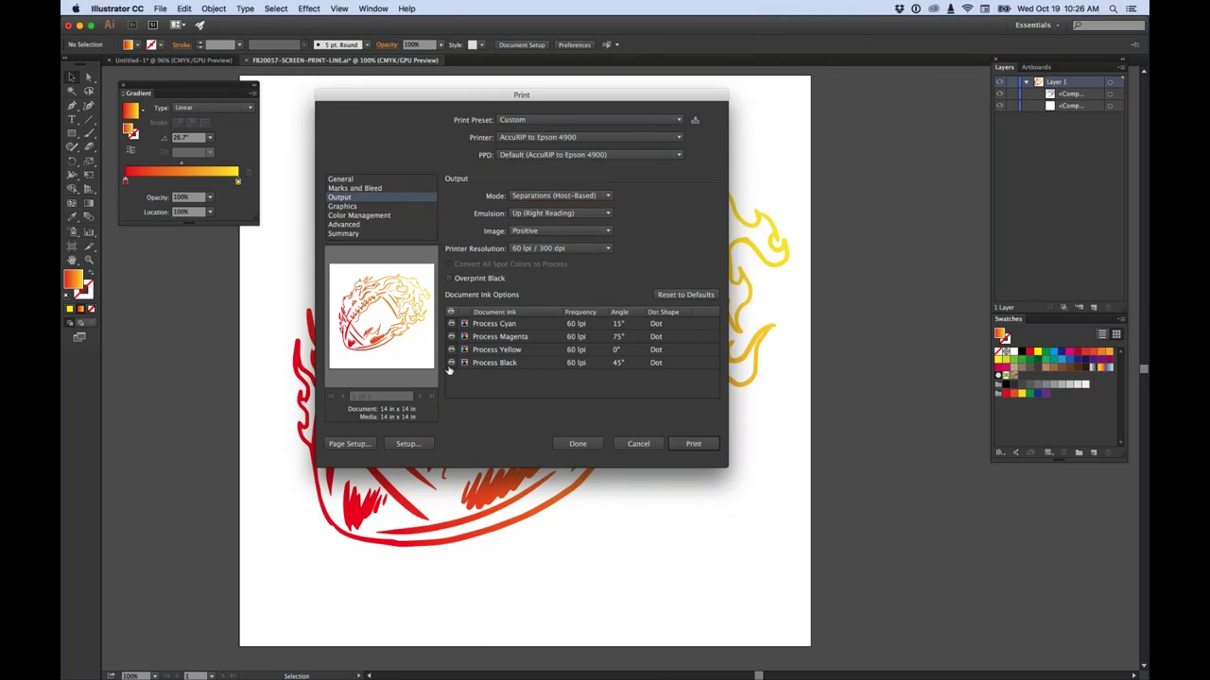
left_click(449, 365)
left_click(451, 348)
left_click(639, 444)
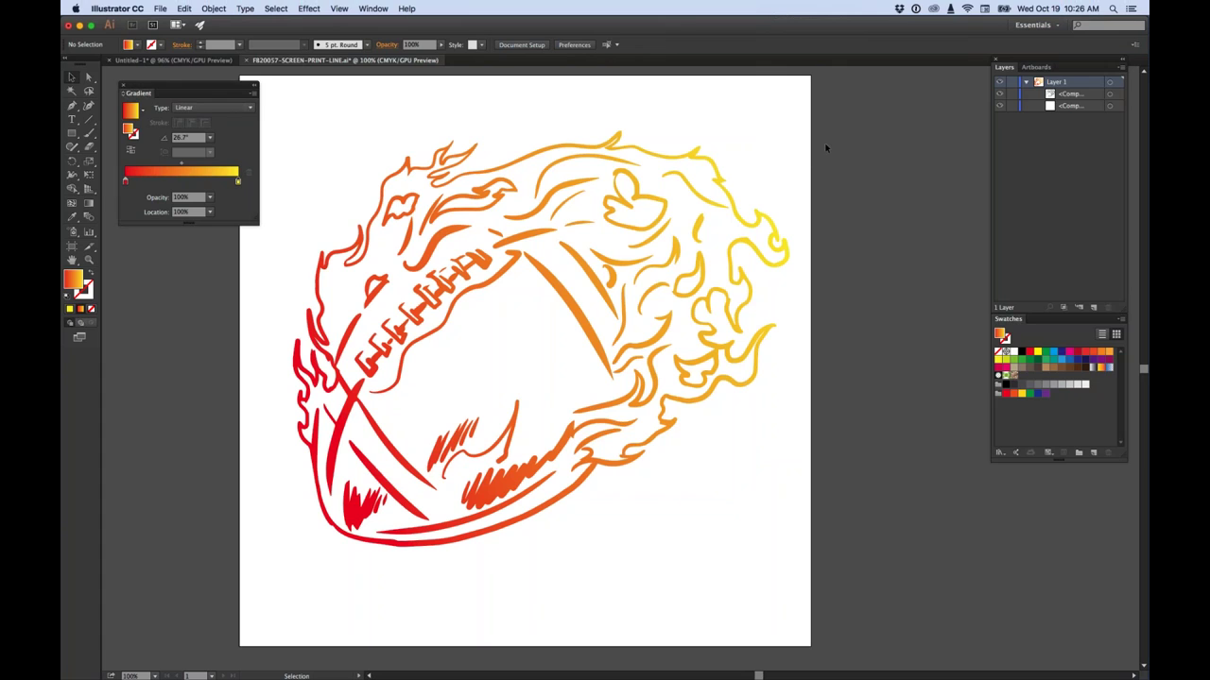
Convert the CMYK Red swatch into a spot colour named Red Color
double_click(126, 181)
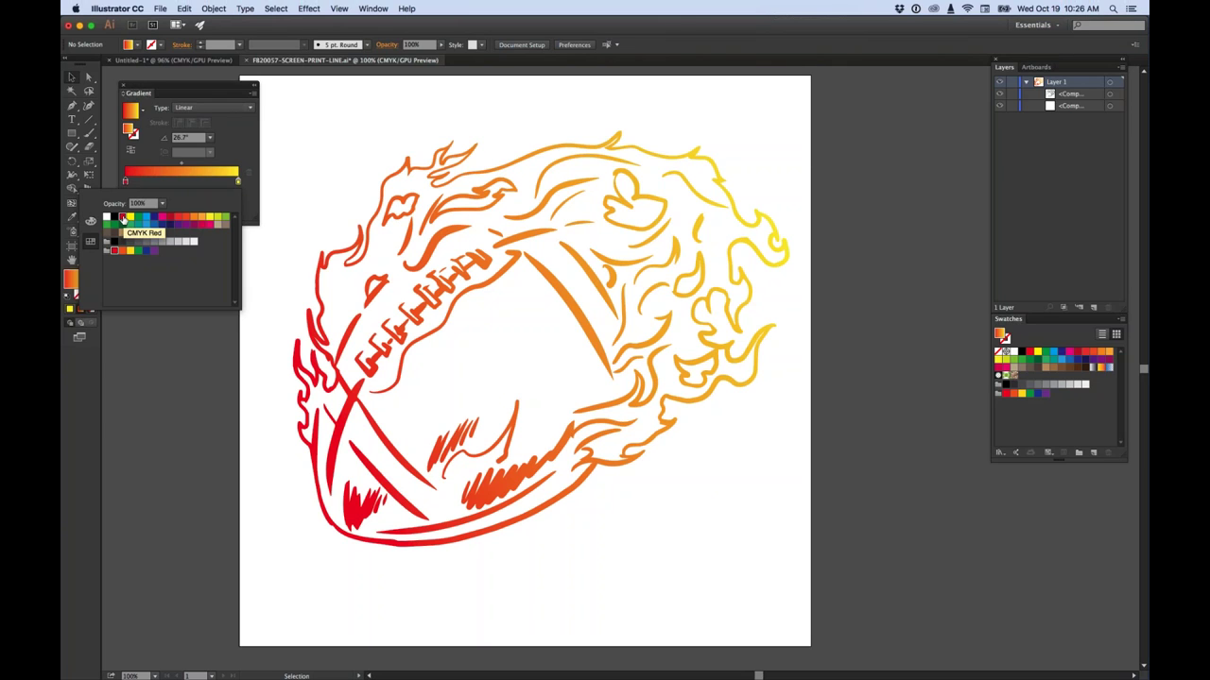
left_click(1047, 417)
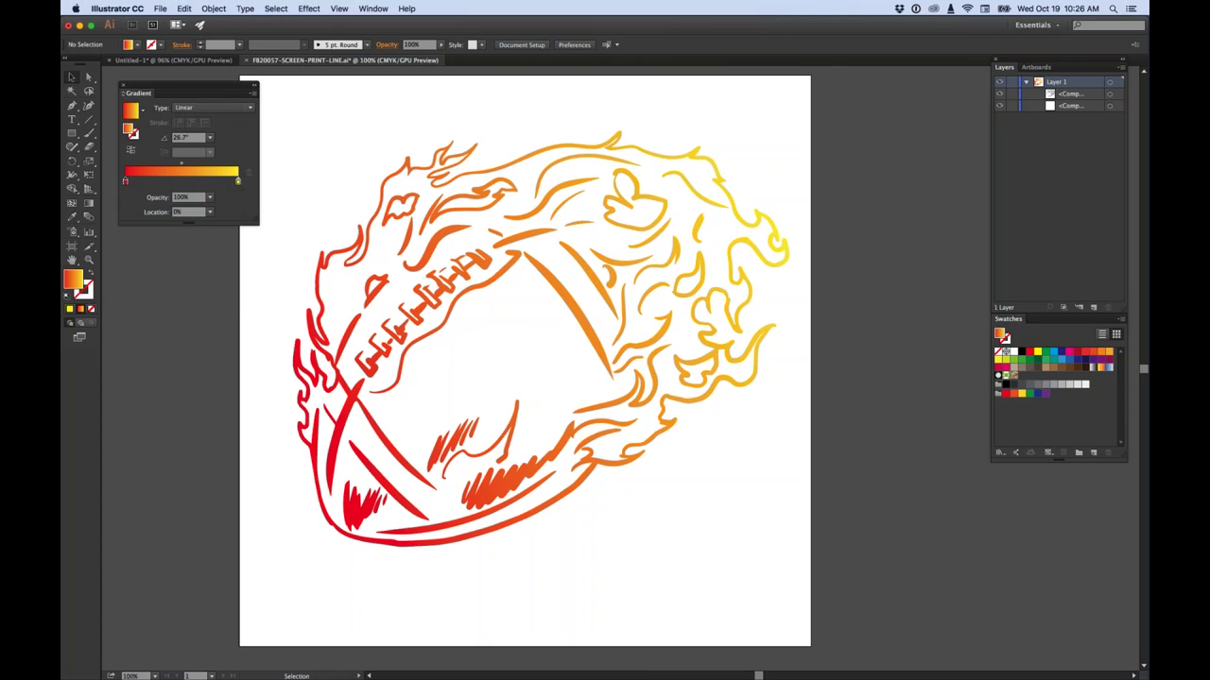
double_click(1029, 352)
left_click_drag(236, 66, 487, 131)
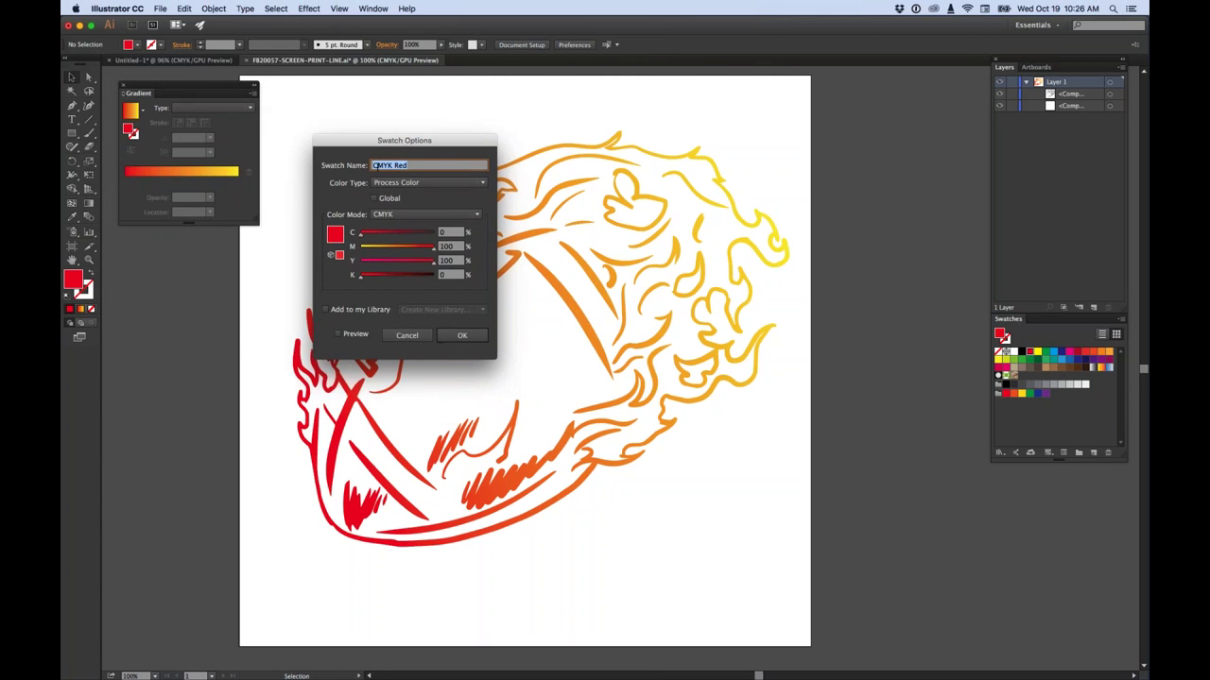
type("Red Color")
left_click(416, 182)
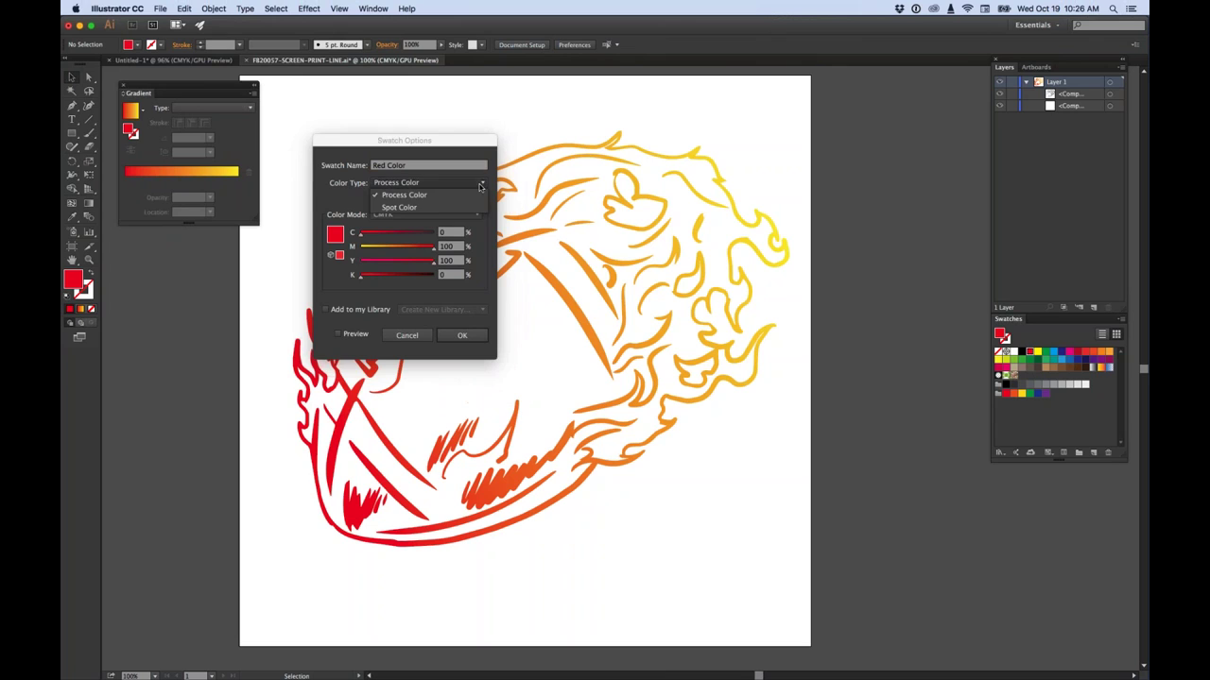
left_click(405, 208)
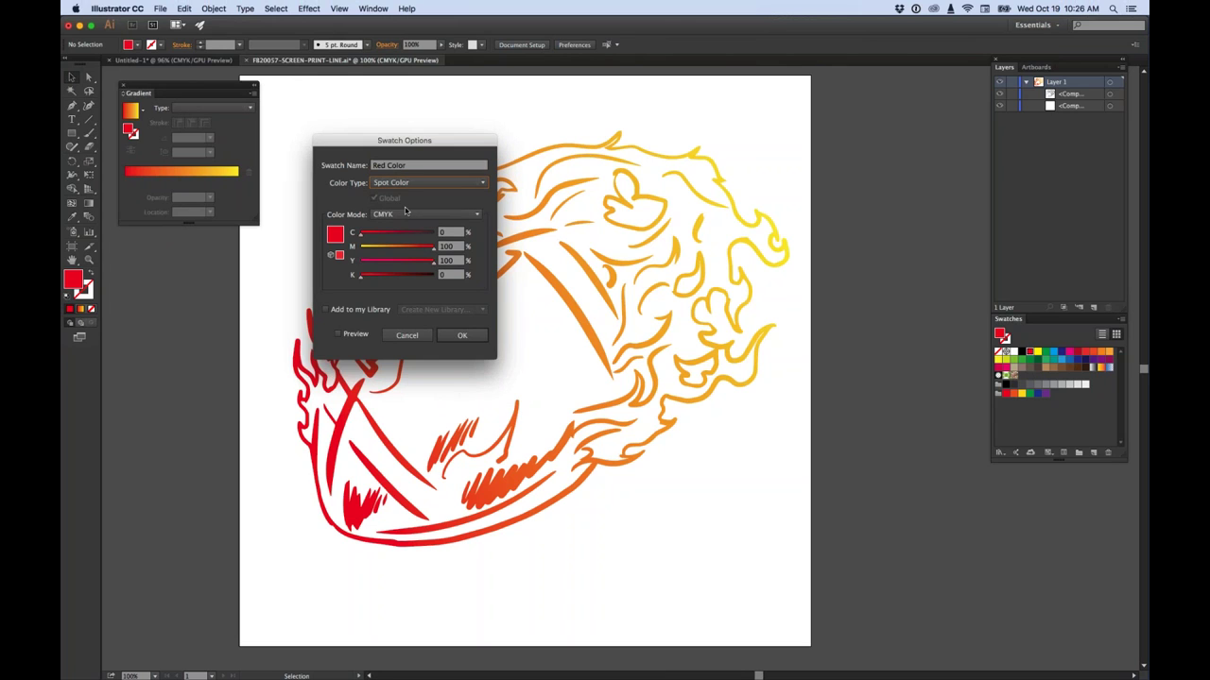
left_click(463, 337)
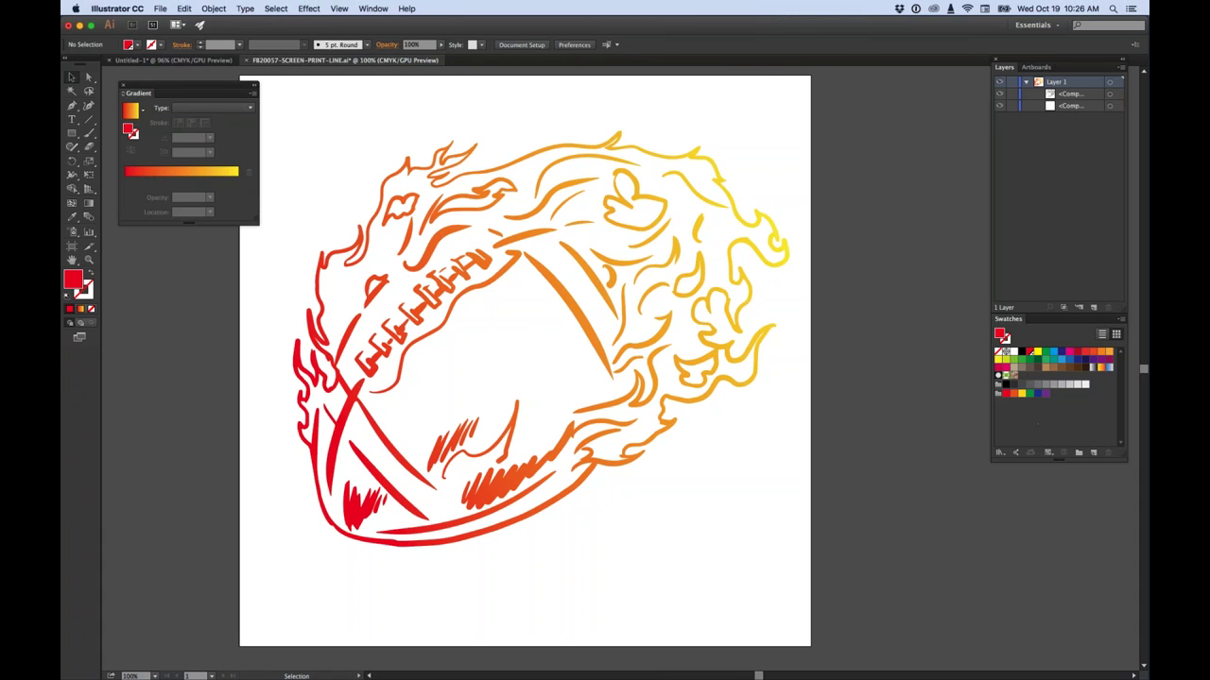
Select the football artwork, convert the C=0 M=10 Y=95 K=0 swatch into a spot colour named Gold, and deselect the artwork
key("super+a")
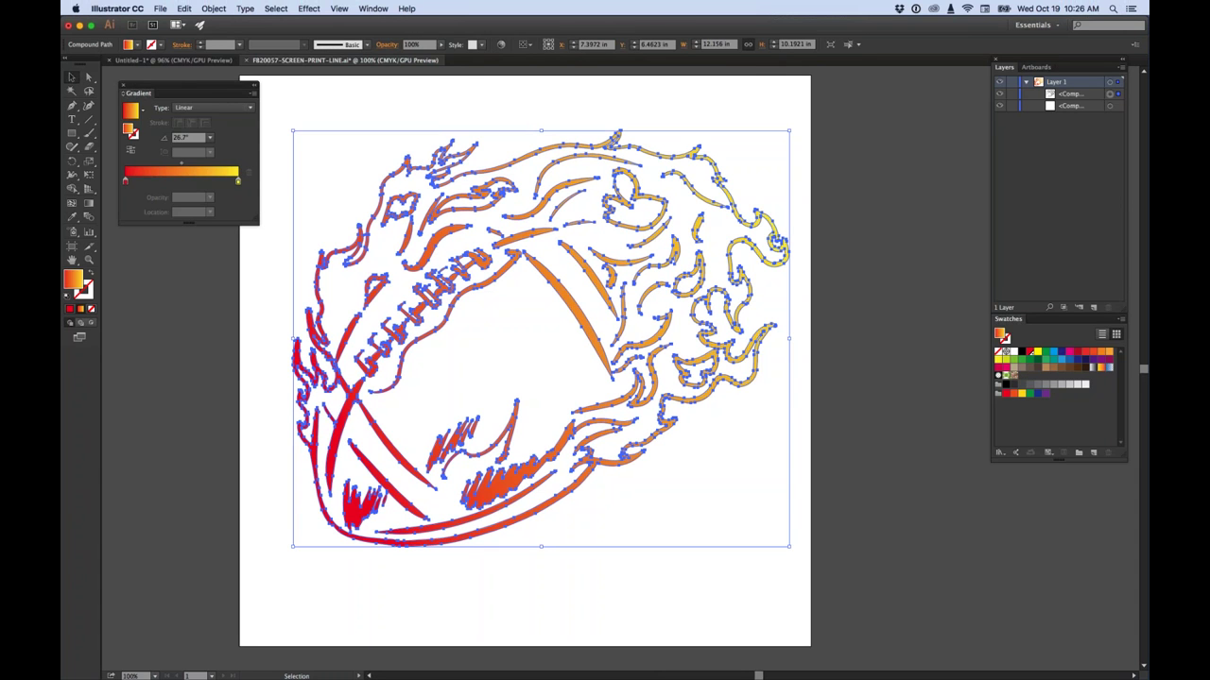
left_click(238, 181)
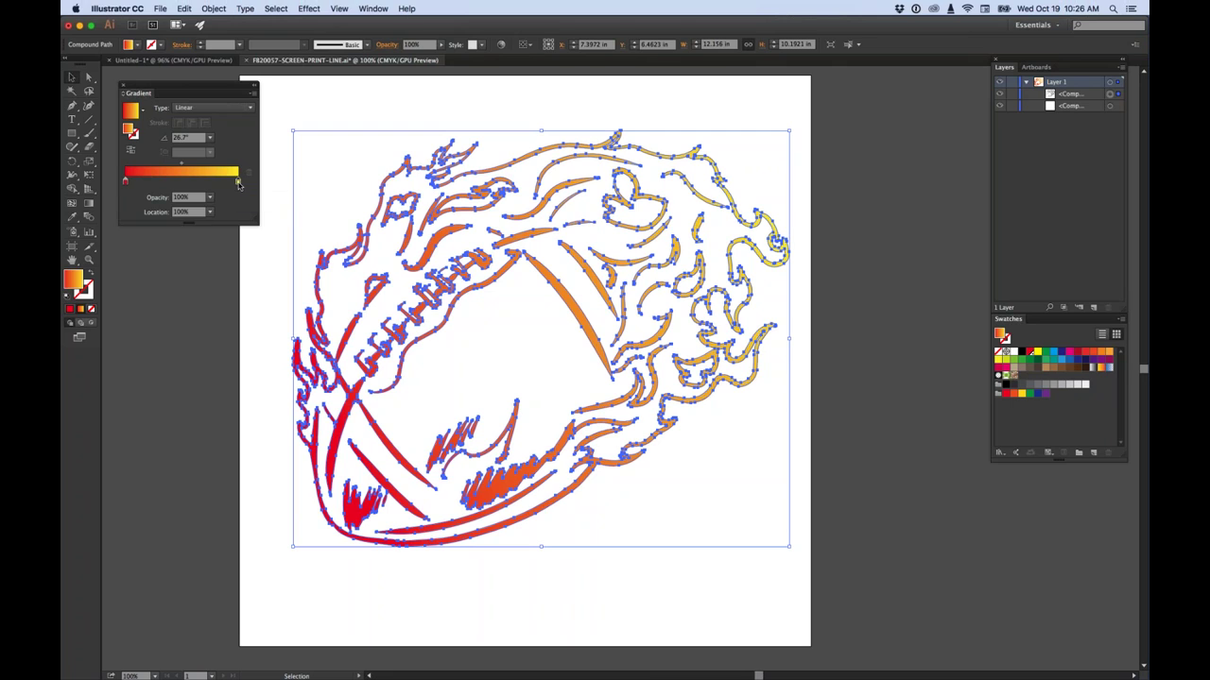
double_click(238, 181)
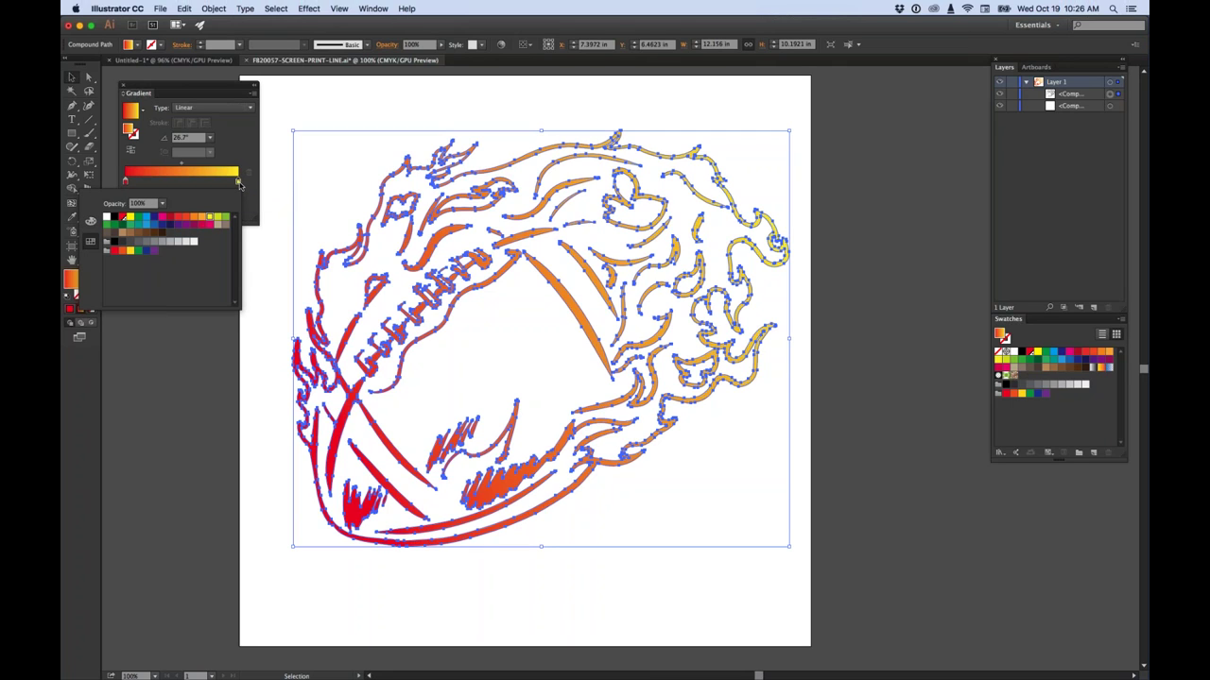
left_click(1004, 360)
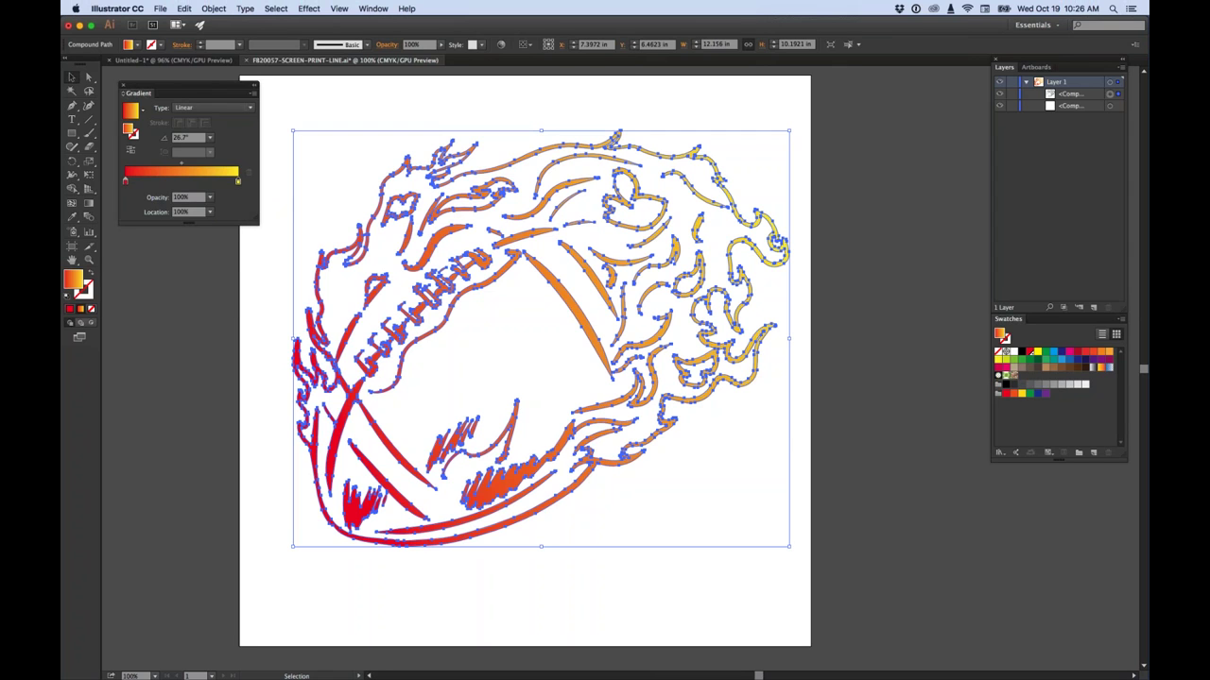
double_click(1021, 393)
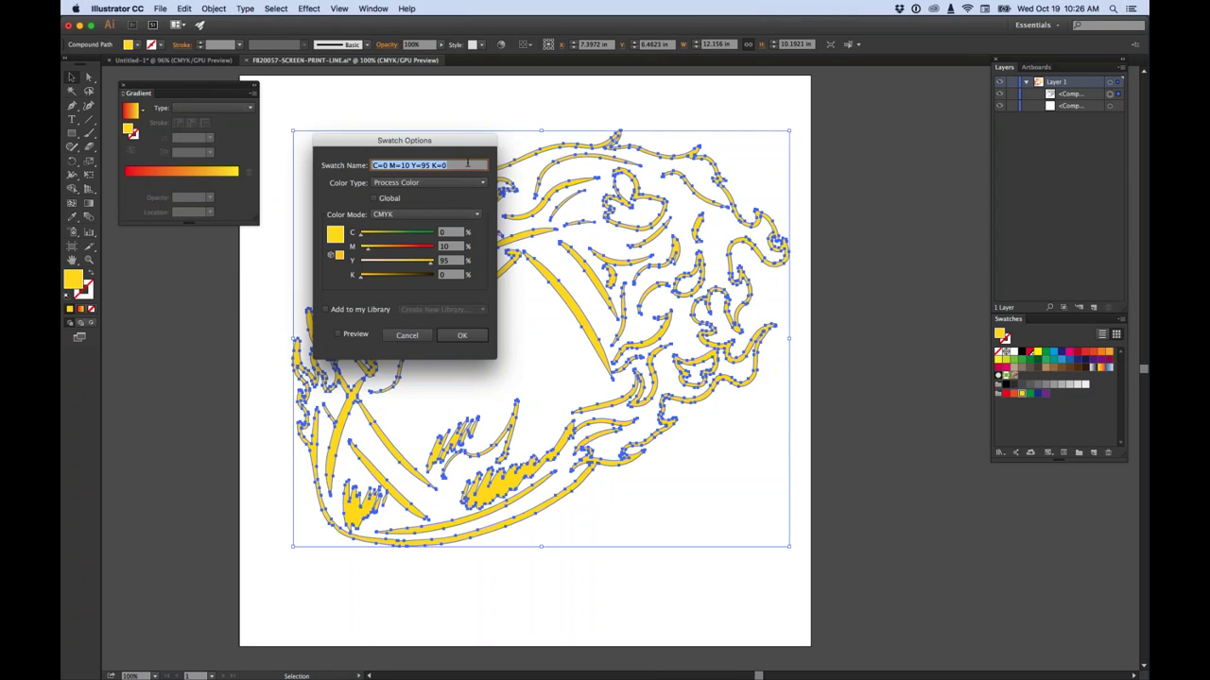
type("Gold")
left_click(427, 182)
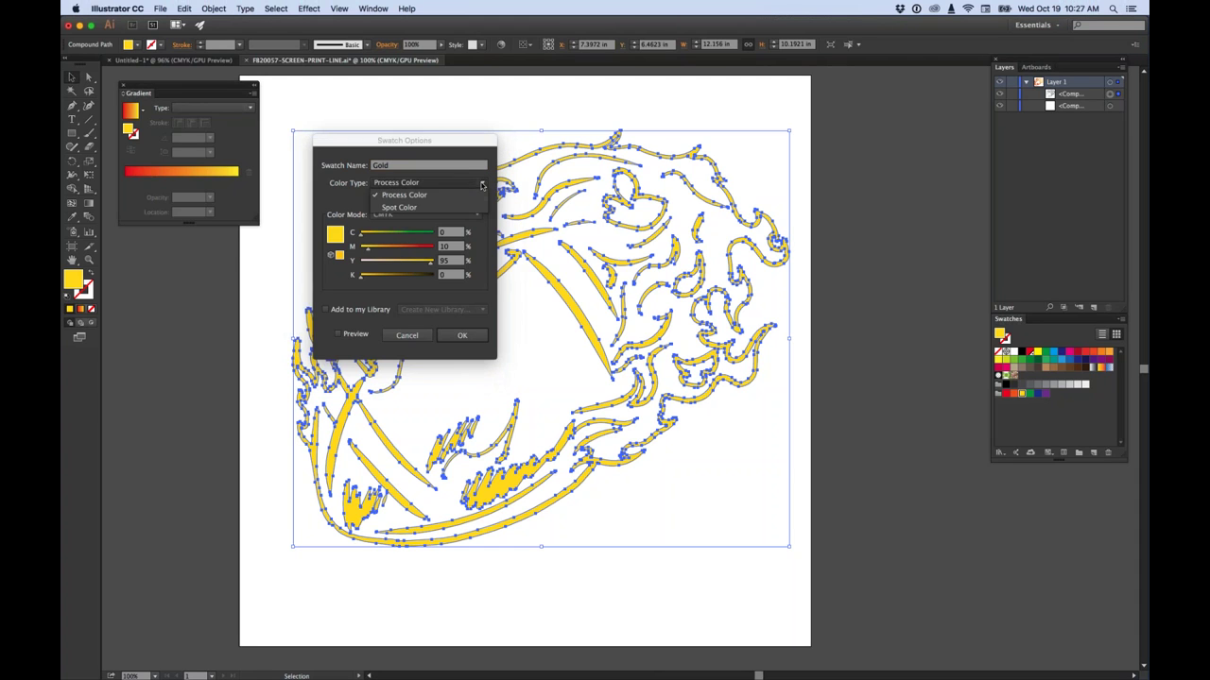
left_click(400, 209)
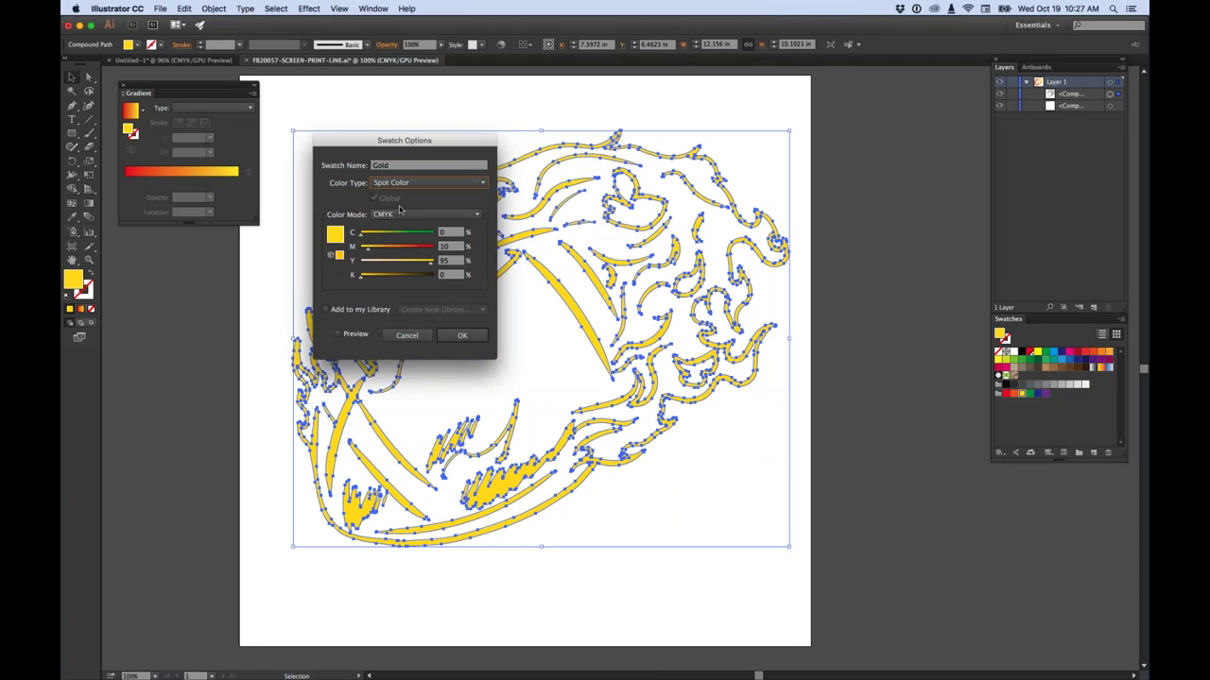
left_click(455, 336)
left_click(971, 428)
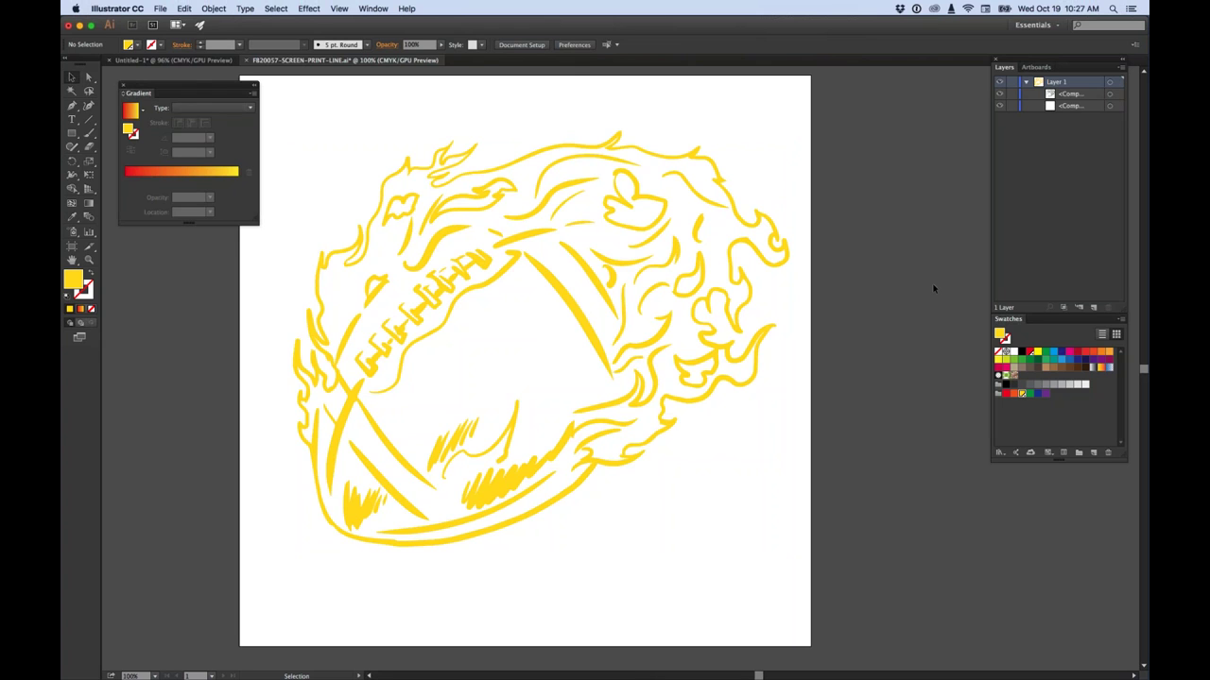
Reapply a linear gradient to the football artwork with Red Color as its start stop and Gold as its end stop, and deselect it
key("super+a")
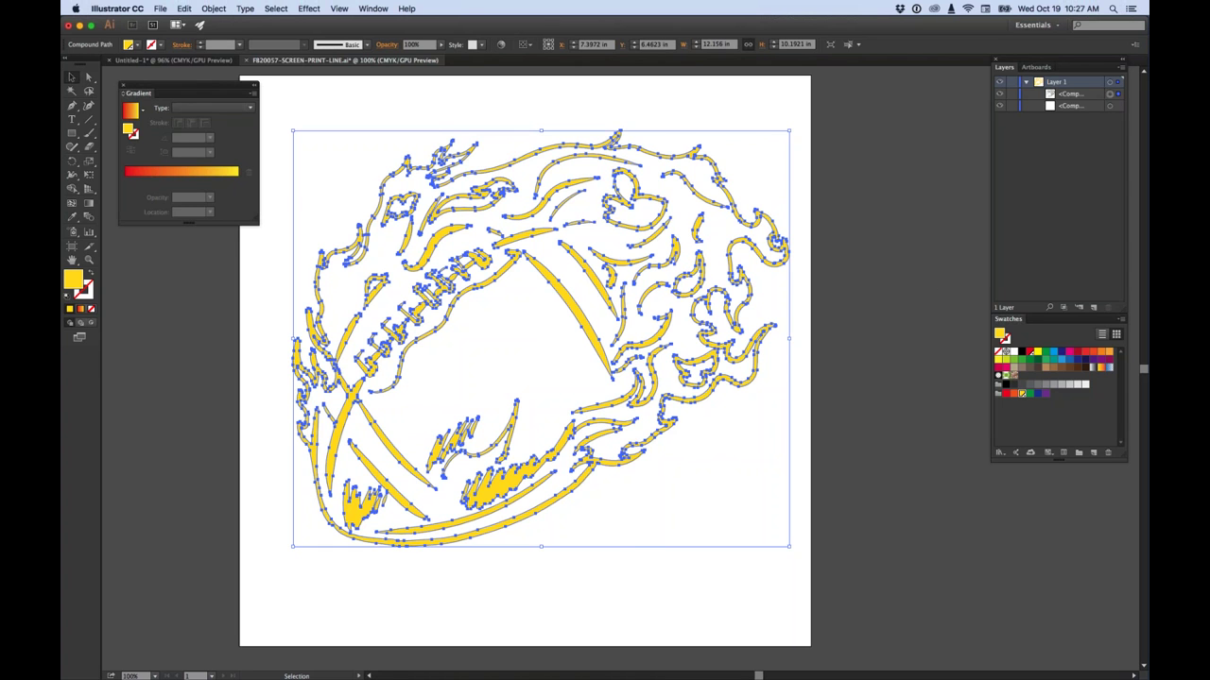
left_click(212, 108)
left_click(196, 123)
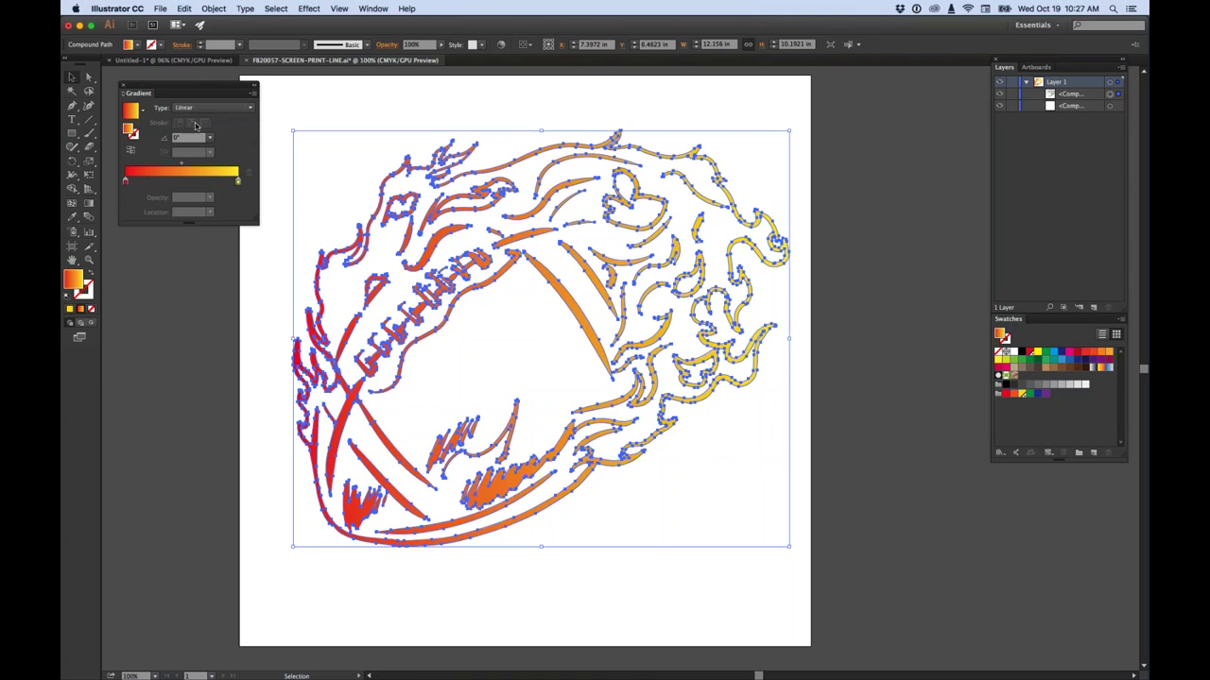
double_click(125, 180)
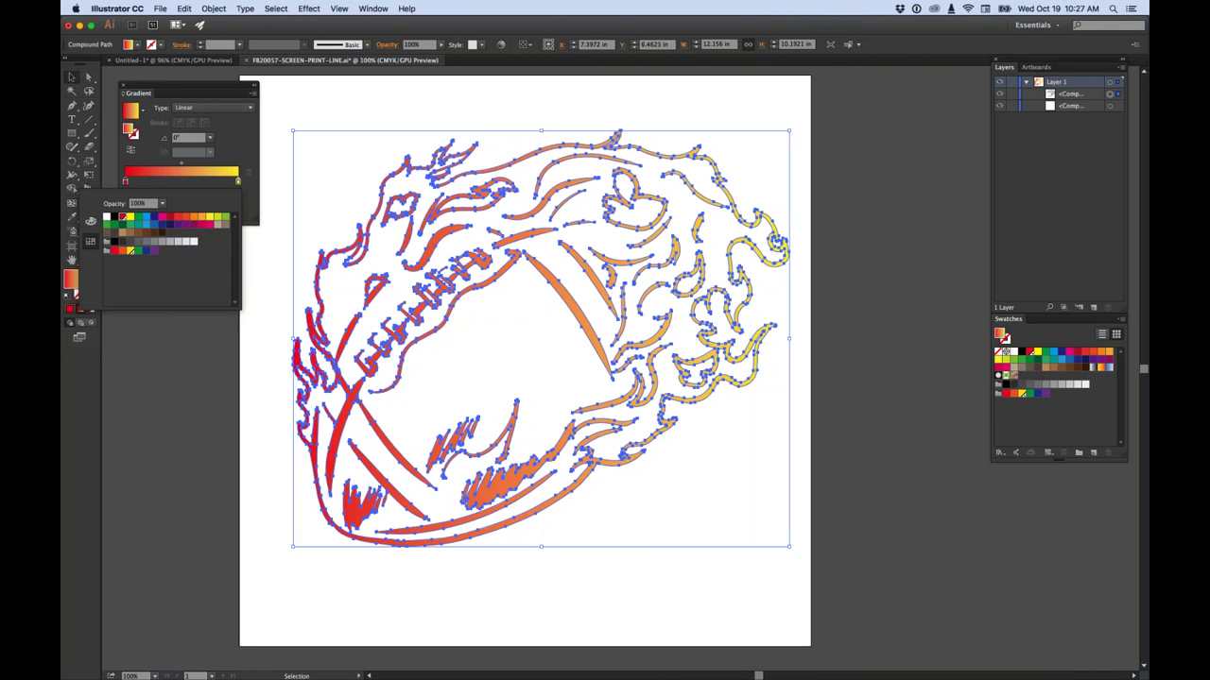
left_click(243, 146)
double_click(237, 181)
left_click(251, 145)
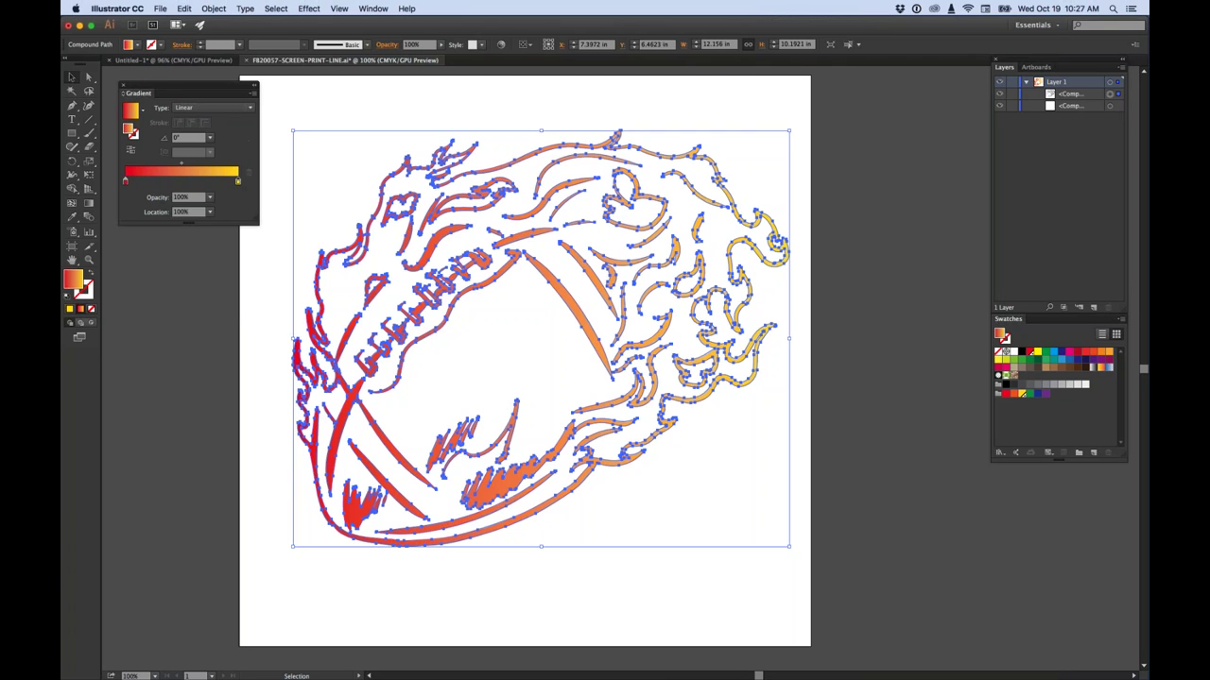
left_click(367, 100)
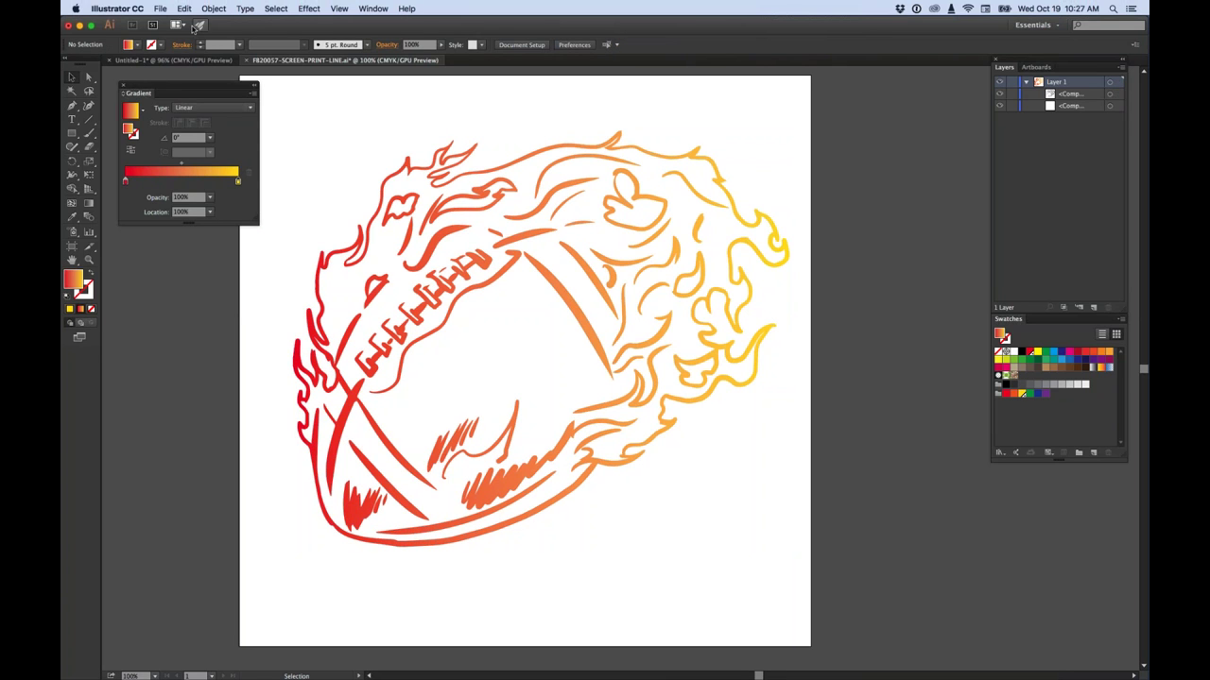
Check the document inks in the print settings with Custom media size and Separations (Host-Based) output, and cancel printing
left_click(161, 9)
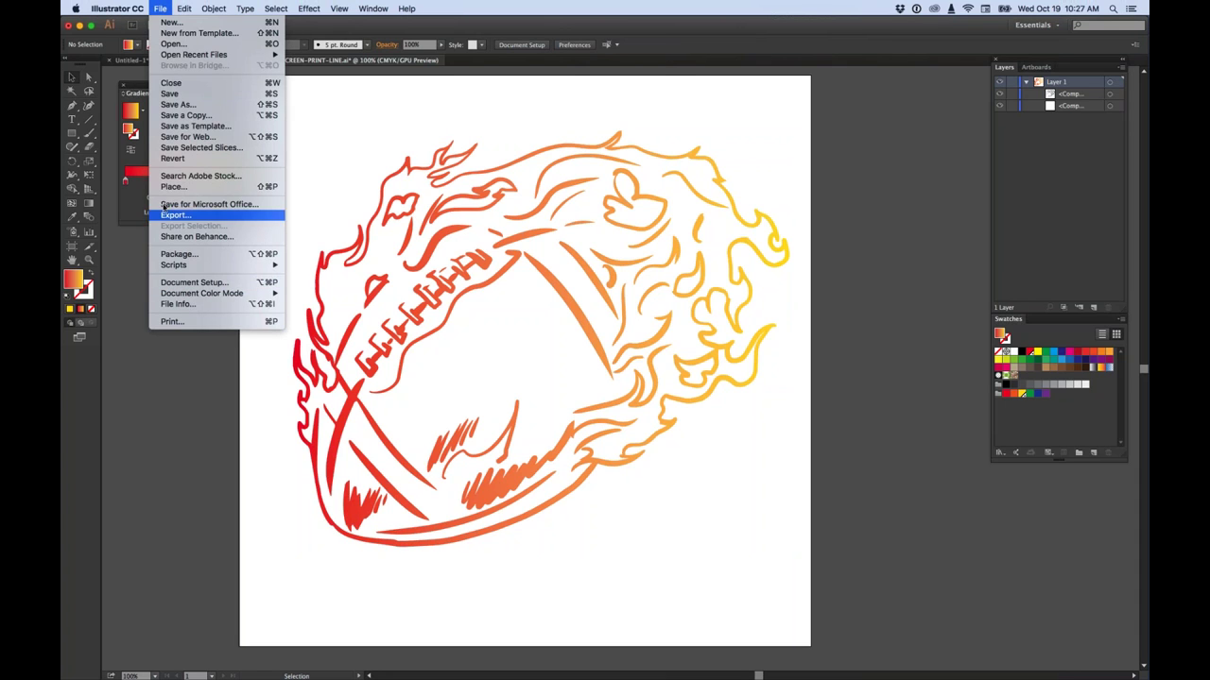
left_click(172, 322)
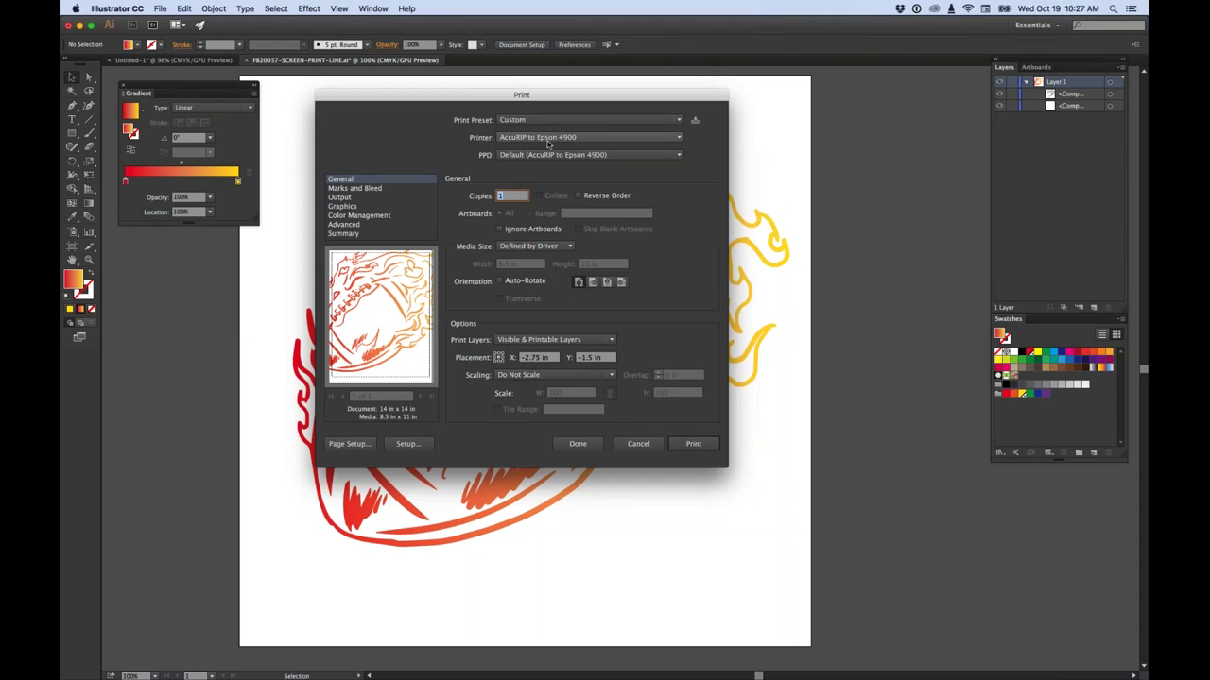
left_click(567, 246)
left_click(530, 273)
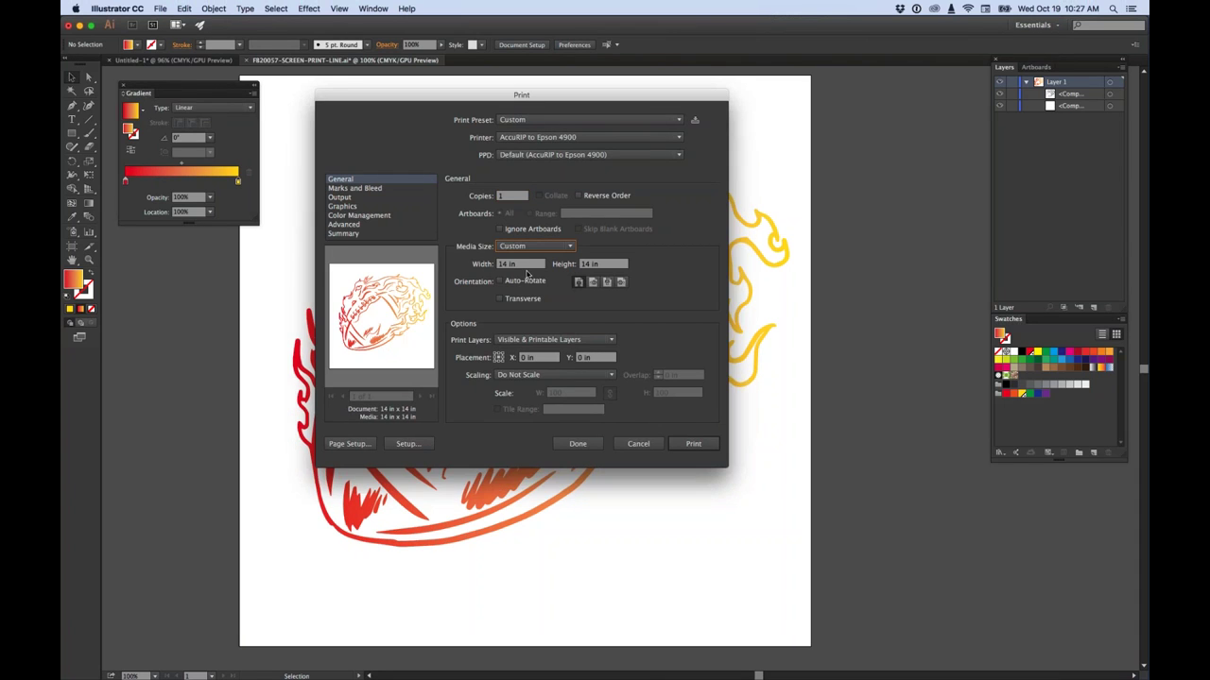
left_click(341, 198)
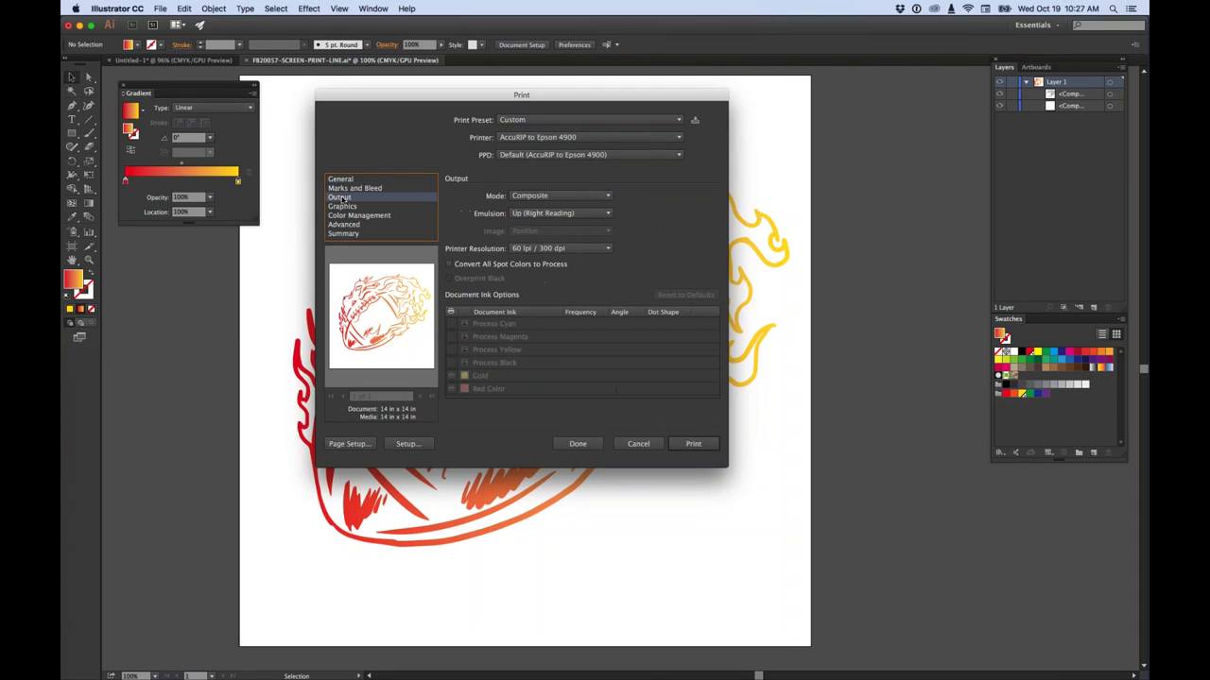
left_click(538, 196)
left_click(560, 220)
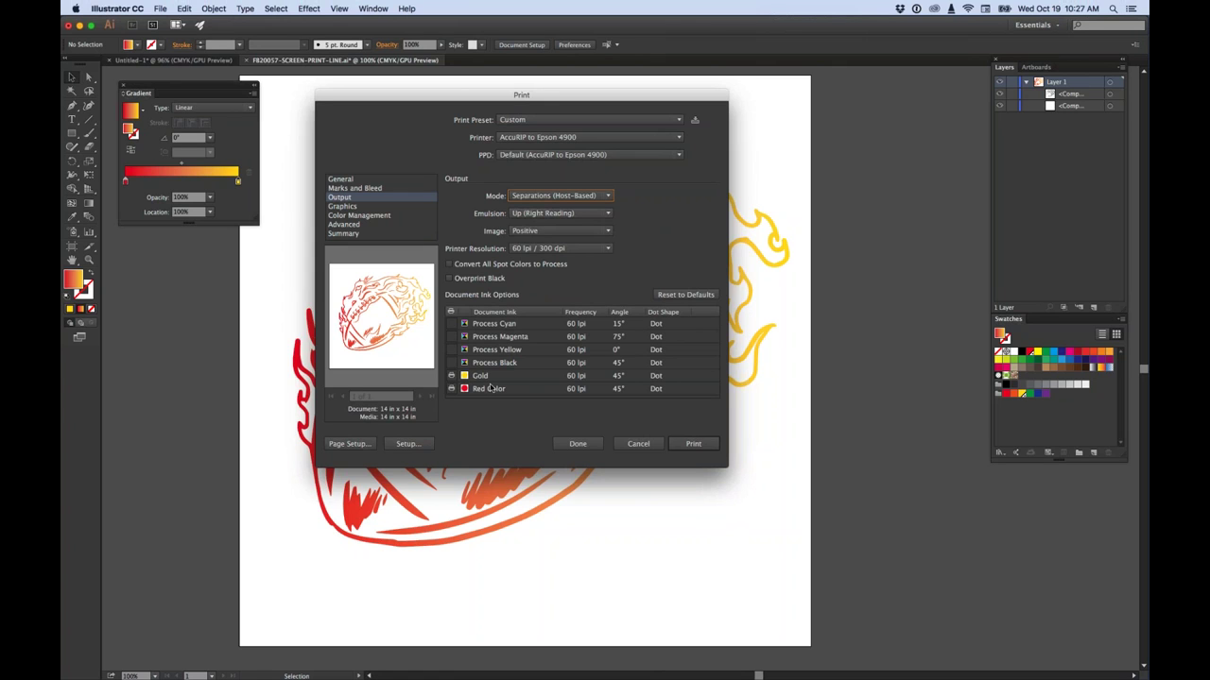
left_click(638, 443)
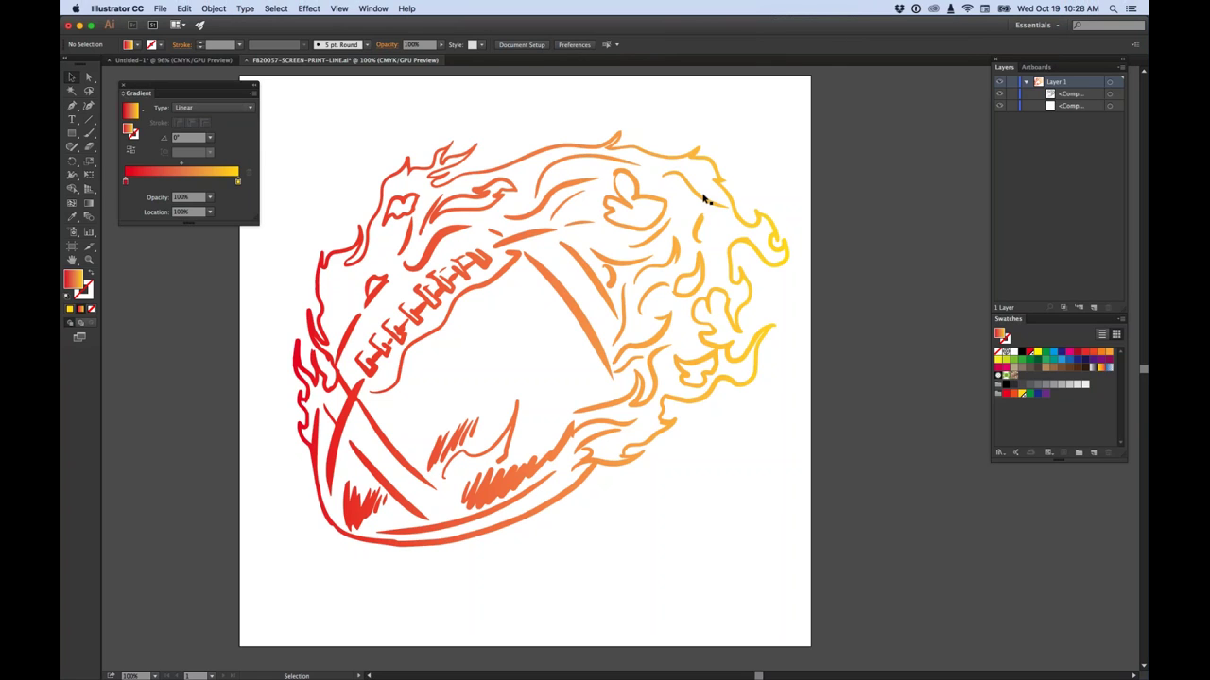
Reopen the print settings and set the output mode to Separations (Host-Based)
left_click(159, 8)
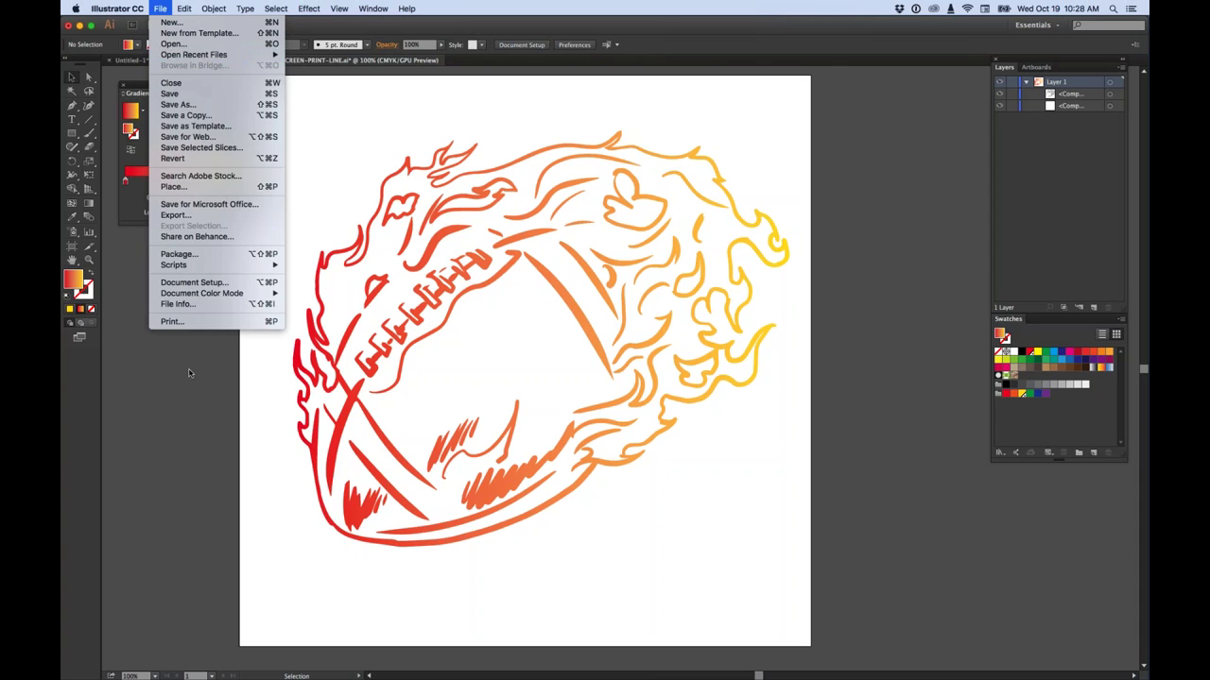
left_click(170, 322)
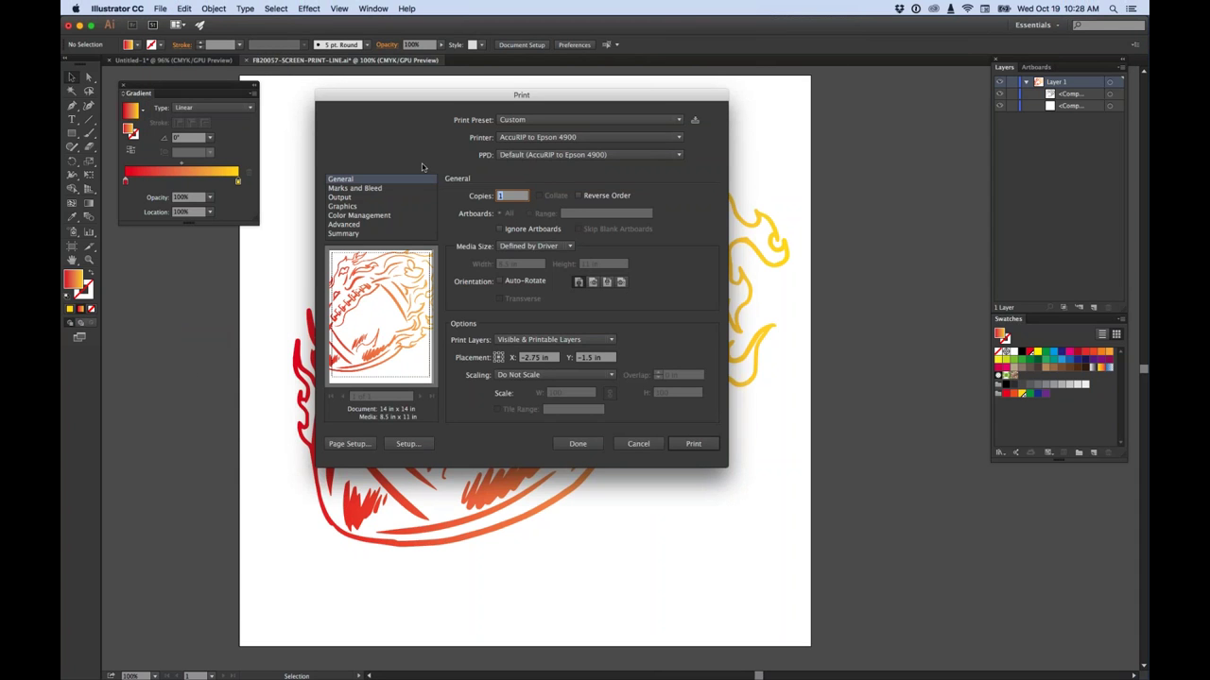
left_click(348, 197)
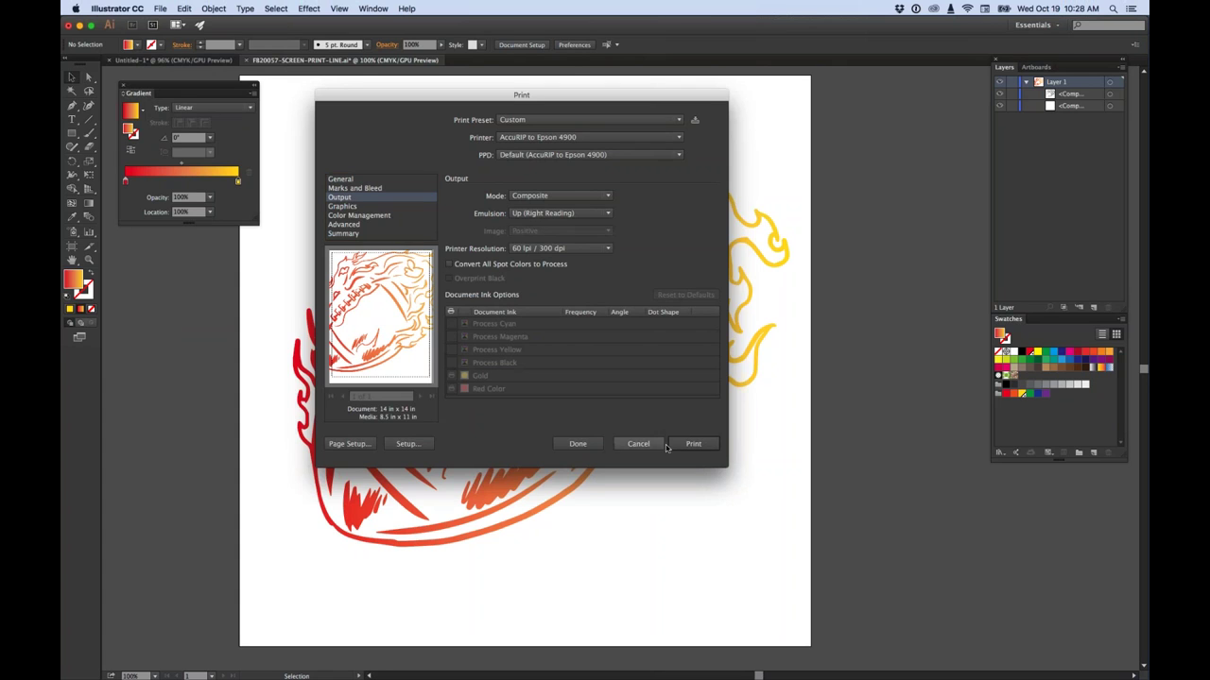
left_click(553, 195)
left_click(545, 221)
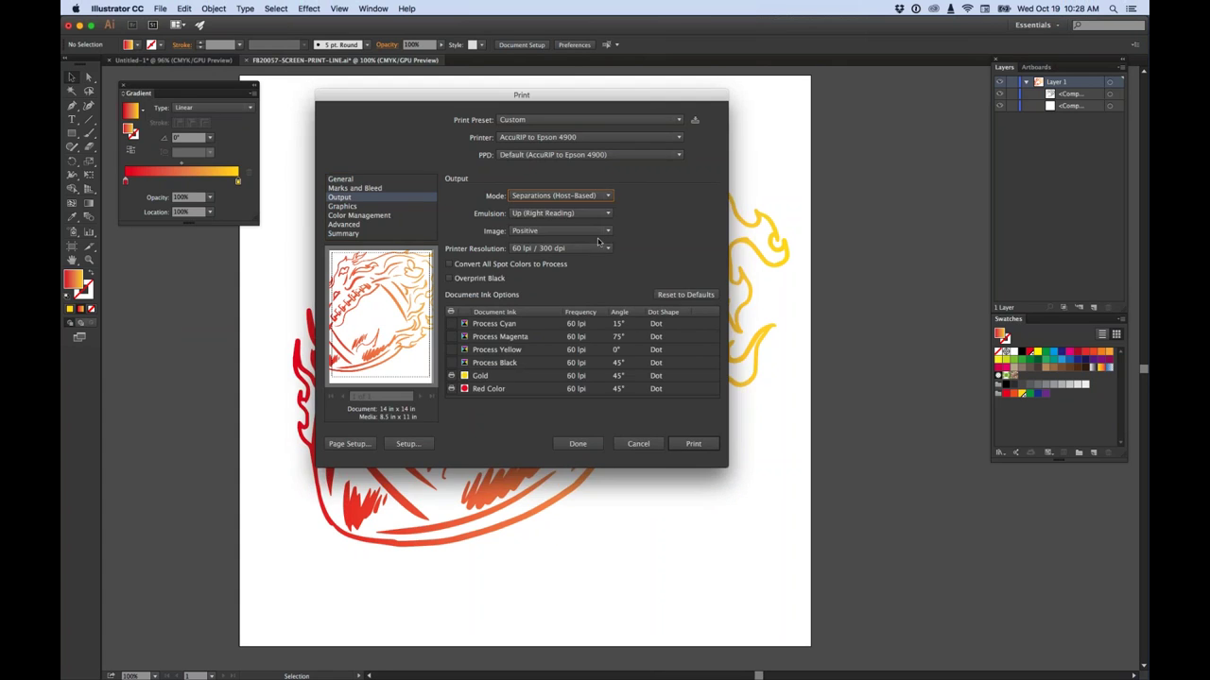
Try a 45 lpi frequency, a 61° angle and a different dot shape for the Process Cyan ink, and cancel printing
key("Tab")
type("45")
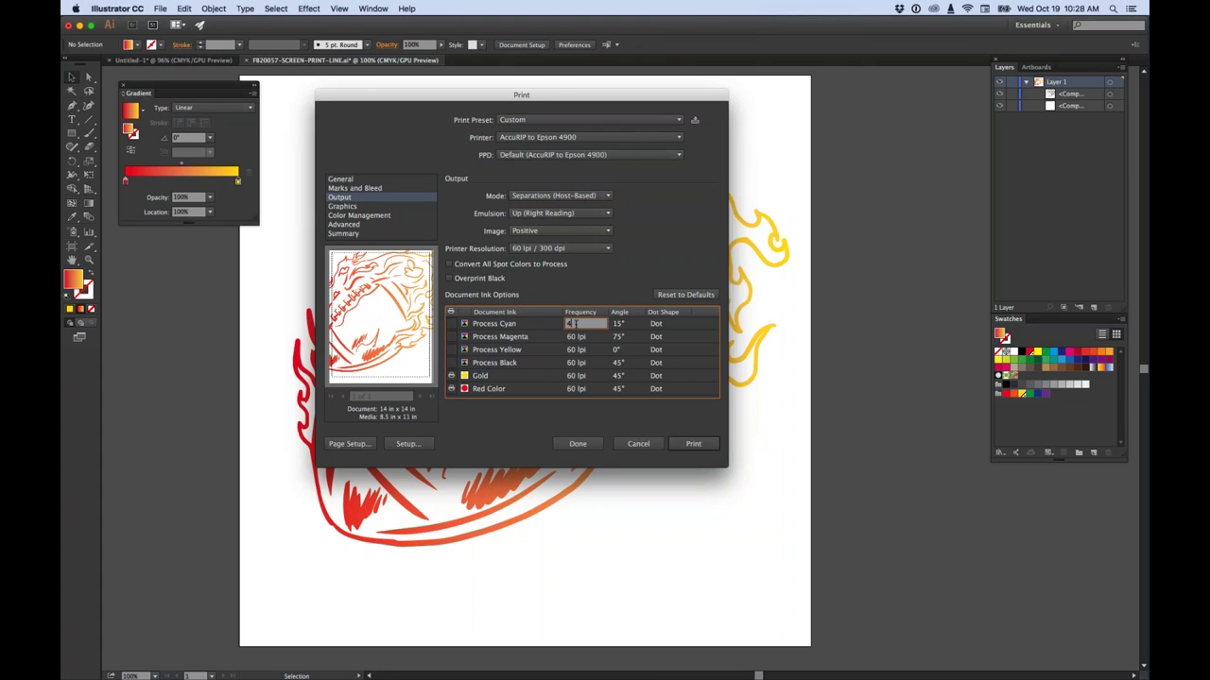
key("Tab")
type("61")
key("Tab")
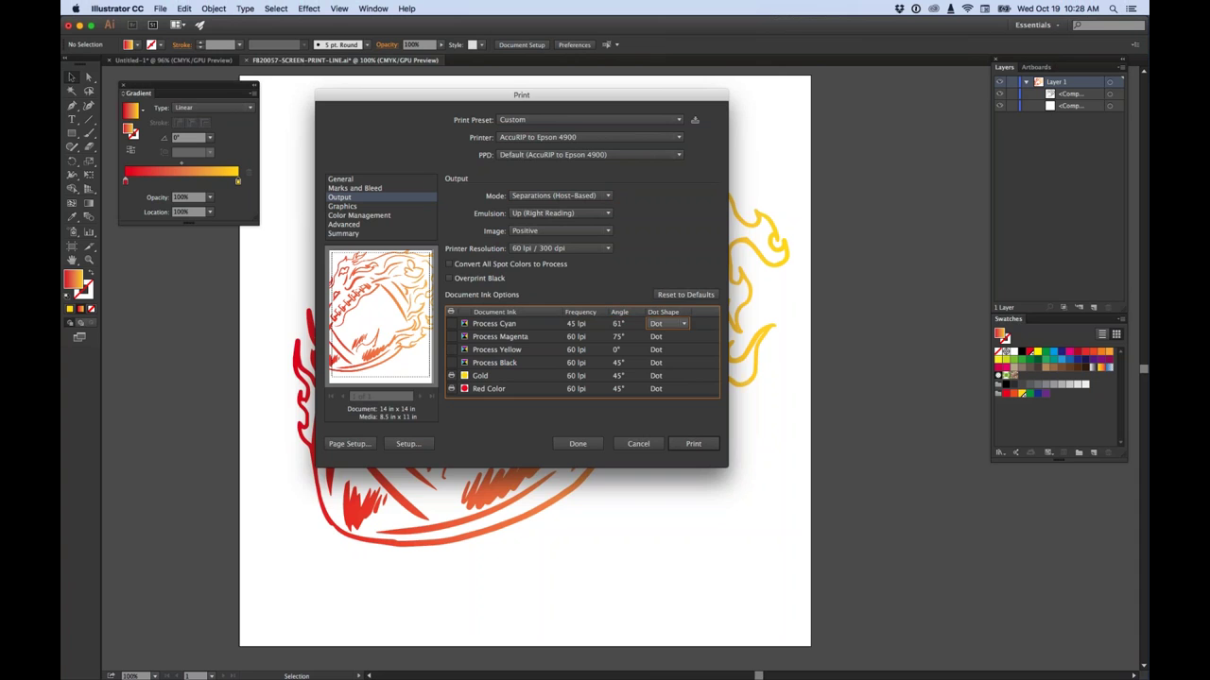
left_click(655, 324)
left_click(676, 351)
left_click(648, 448)
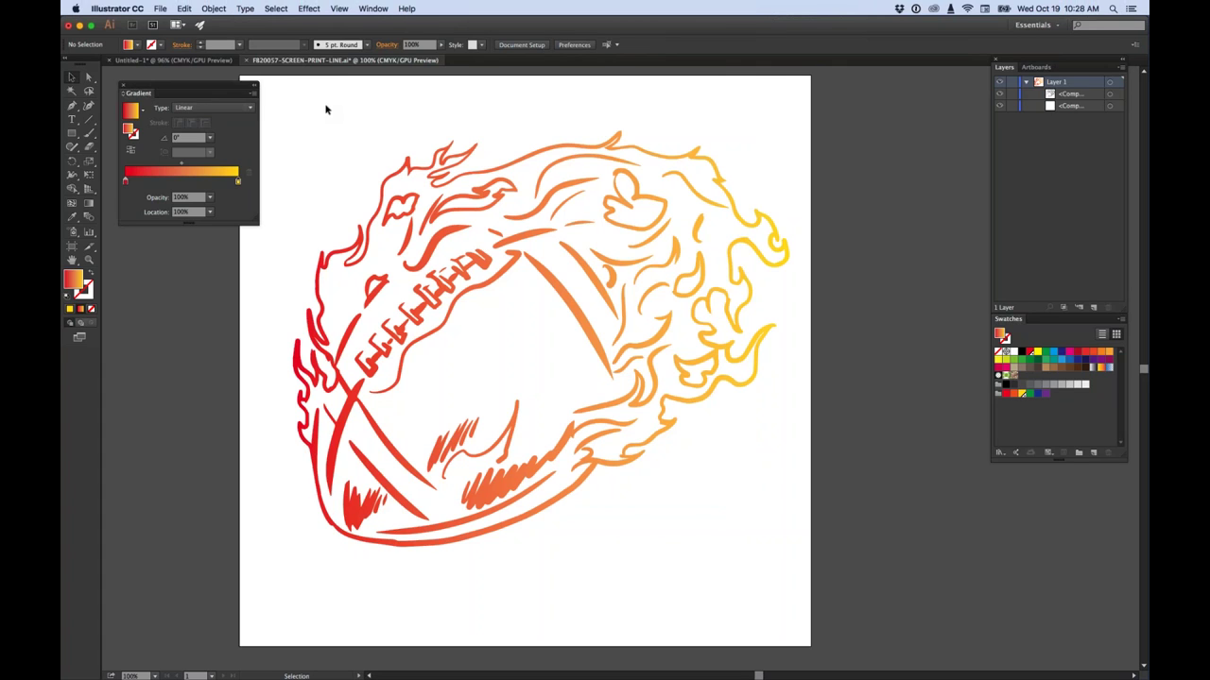
Put away the gradient settings and close the FB20057-SCREEN-PRINT-LINE.ai document without saving its changes
left_click_drag(126, 92, 119, 87)
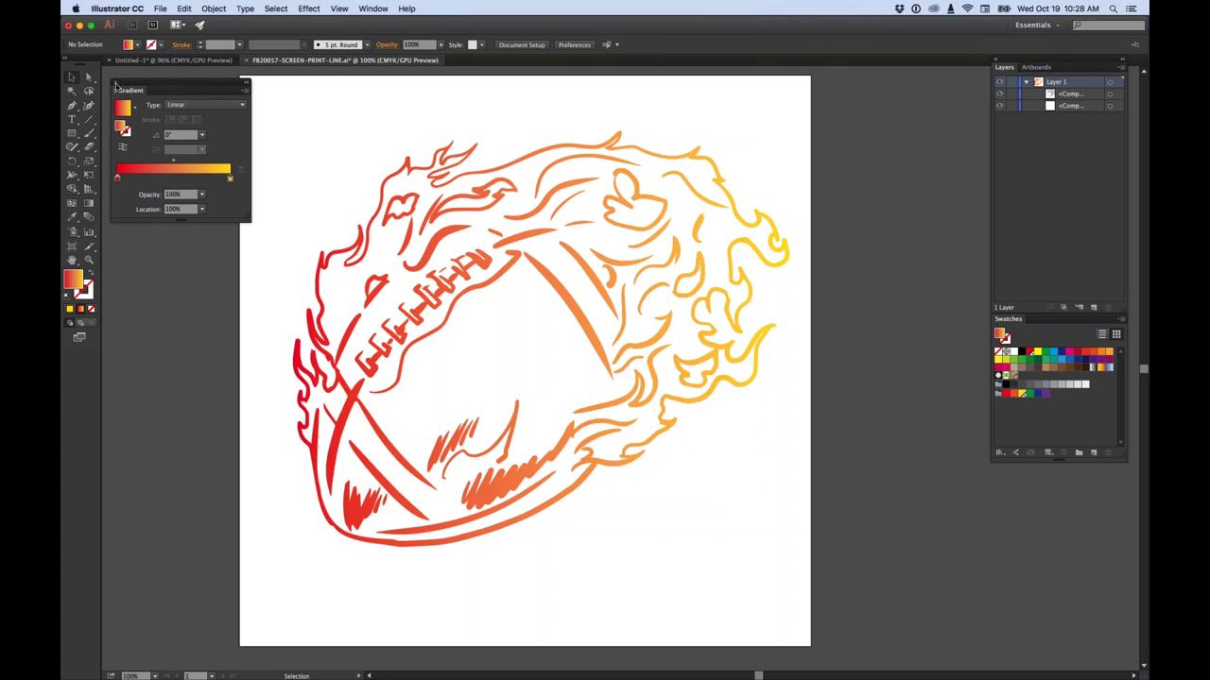
left_click(115, 82)
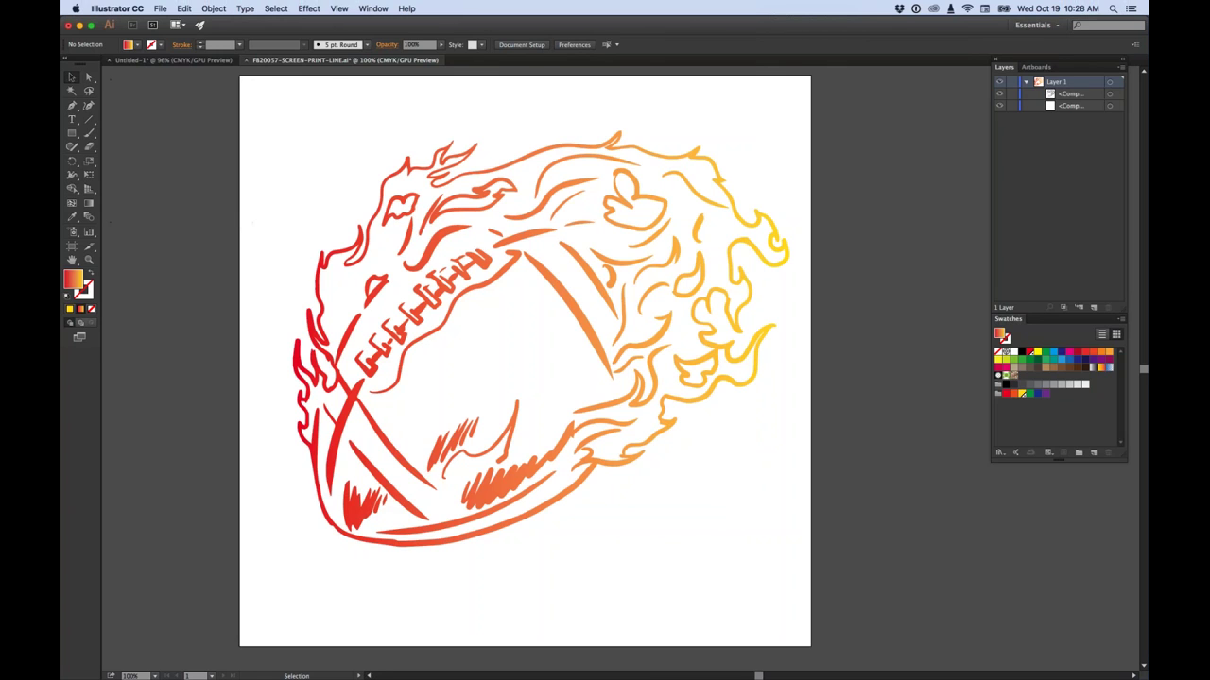
left_click(246, 61)
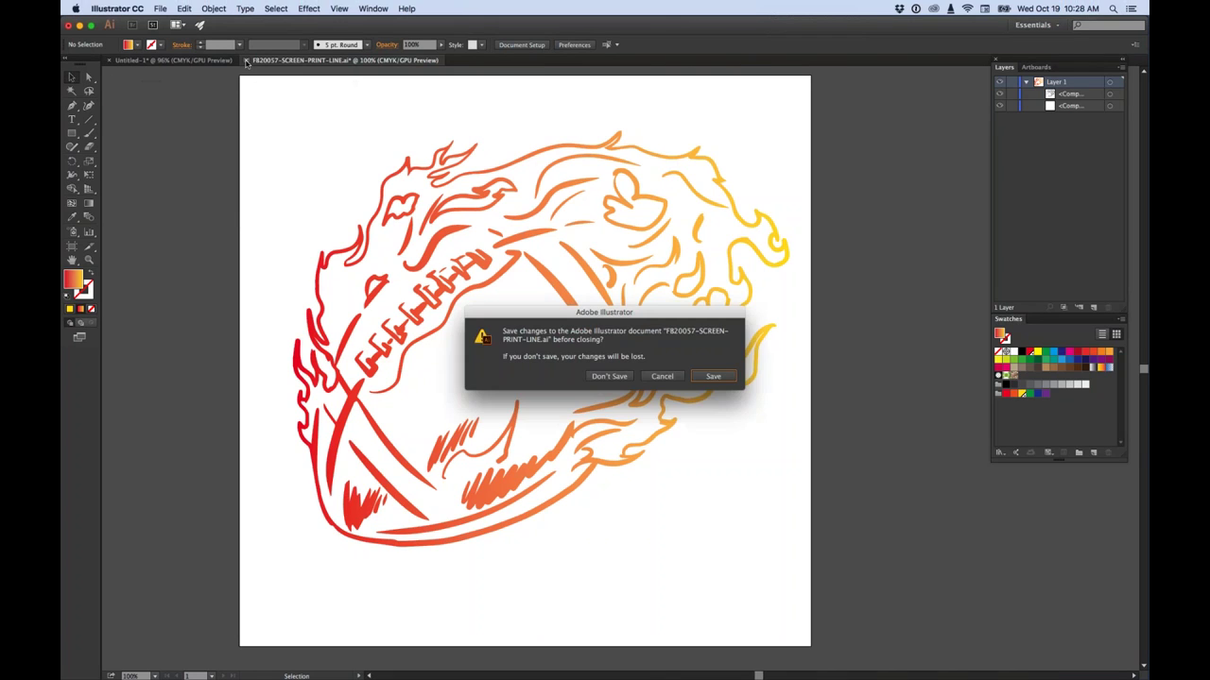
left_click(609, 377)
Hide Illustrator, find FB20057-SCREEN-PRINT.eps in the Football folder's FB20057-SCREEN-PRINT subfolder, and open it in Photoshop
left_click(118, 9)
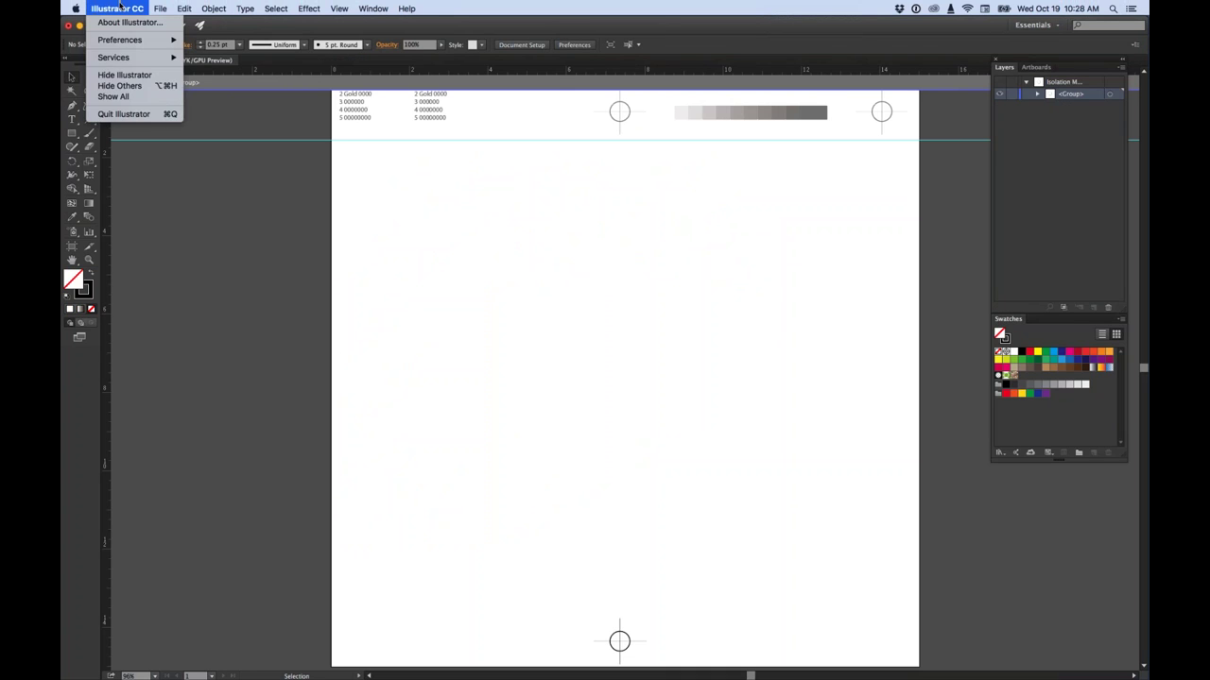
left_click(124, 75)
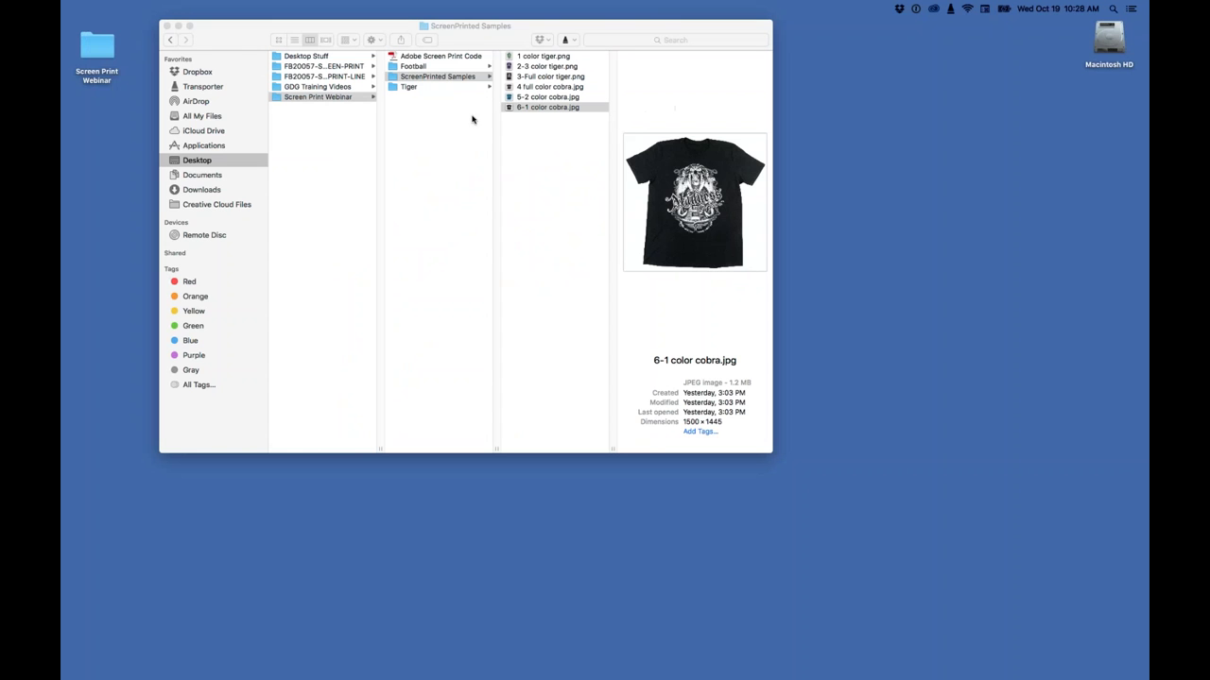
left_click(411, 80)
left_click(413, 66)
left_click(567, 57)
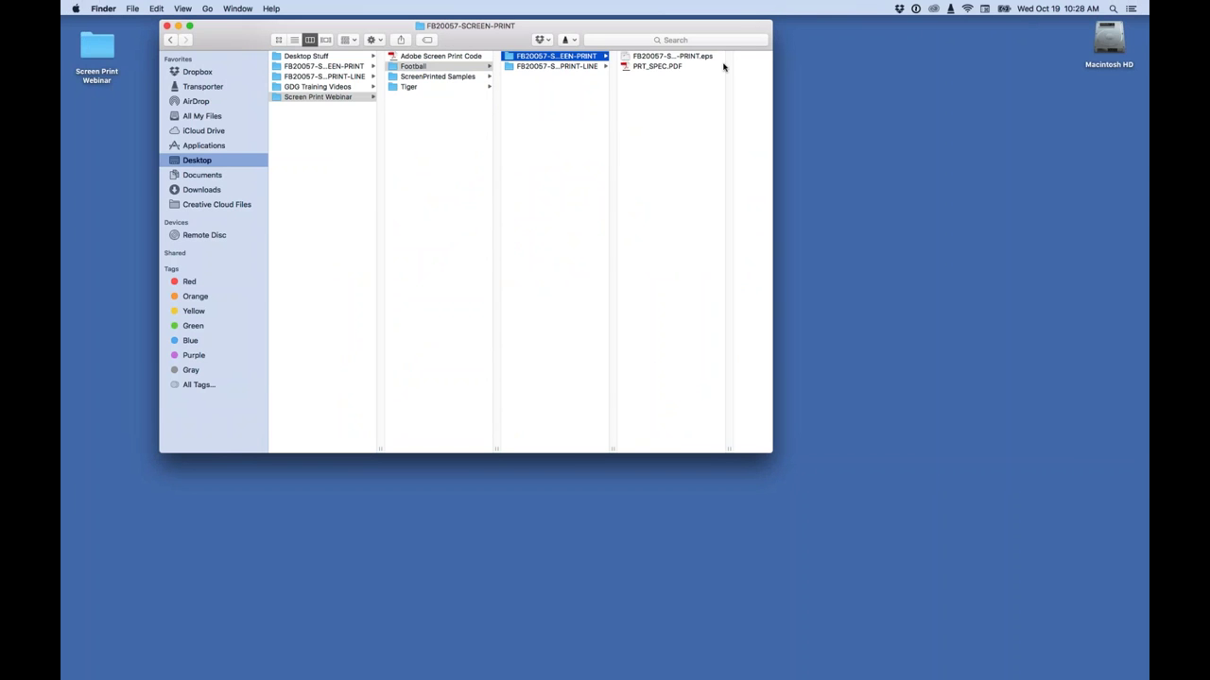
left_click_drag(627, 55, 569, 662)
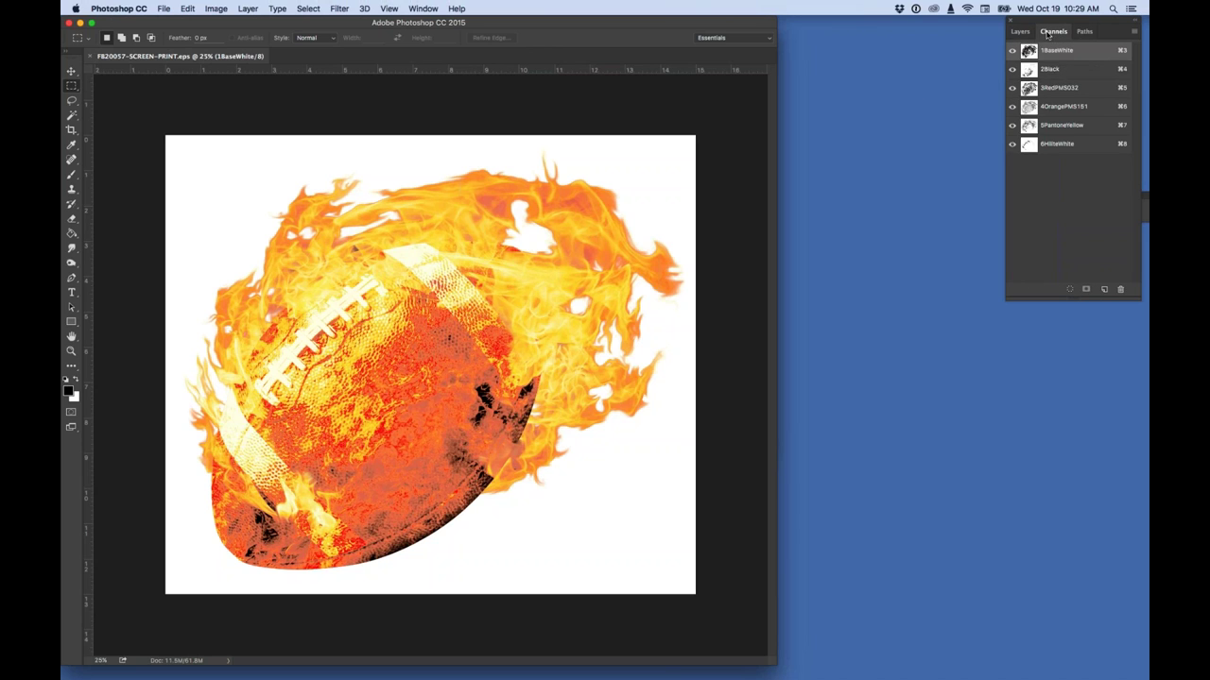
Examine each separation channel on its own, from 1BaseWhite through 2Black, 3RedPMS032, 4OrangePMS151 and 5PantoneYellow to 6HiliteWhite
left_click(423, 7)
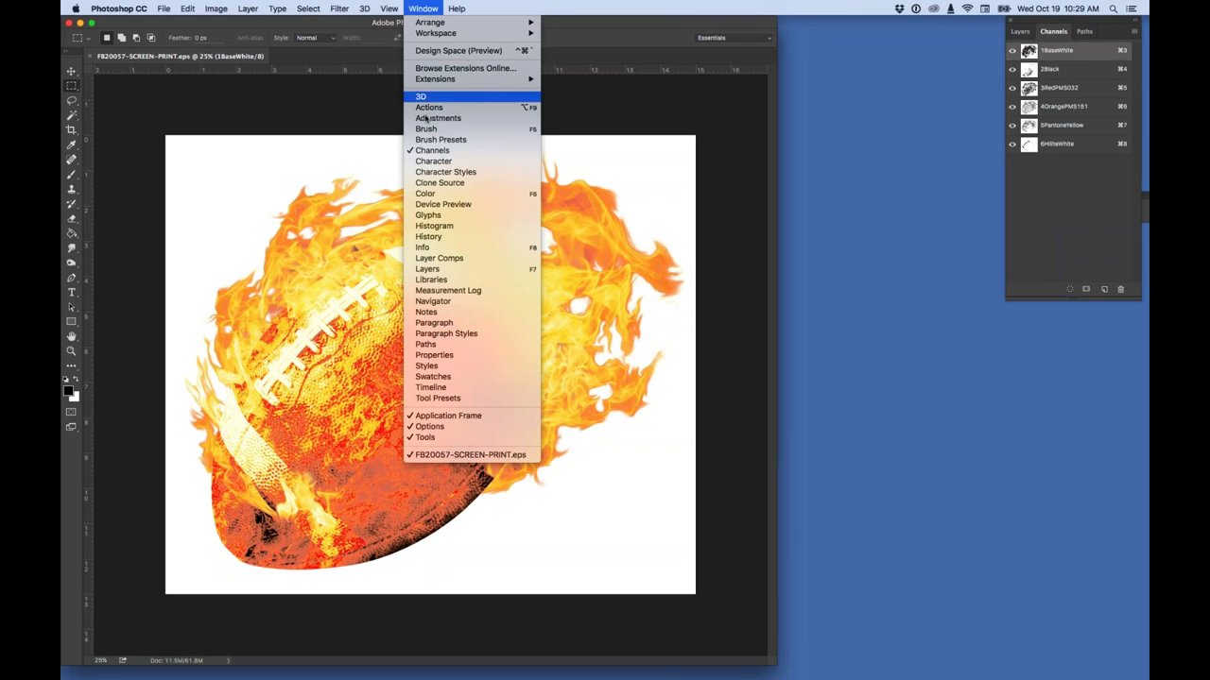
left_click(1078, 202)
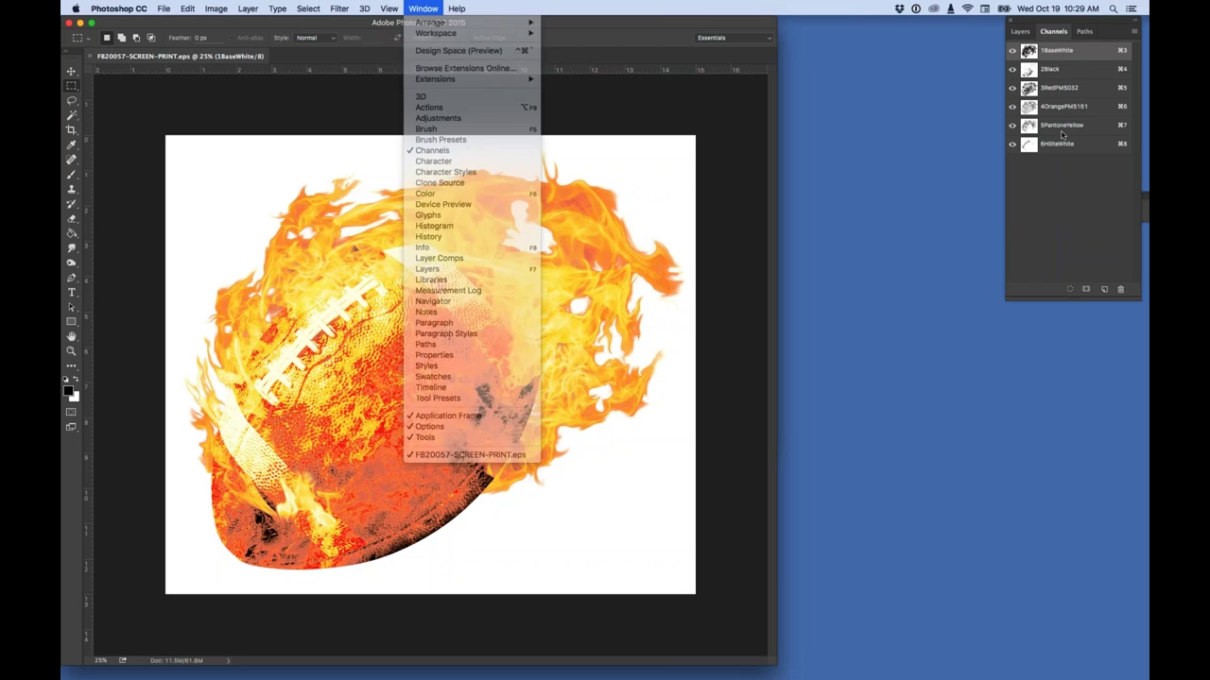
left_click_drag(1012, 69, 1012, 146)
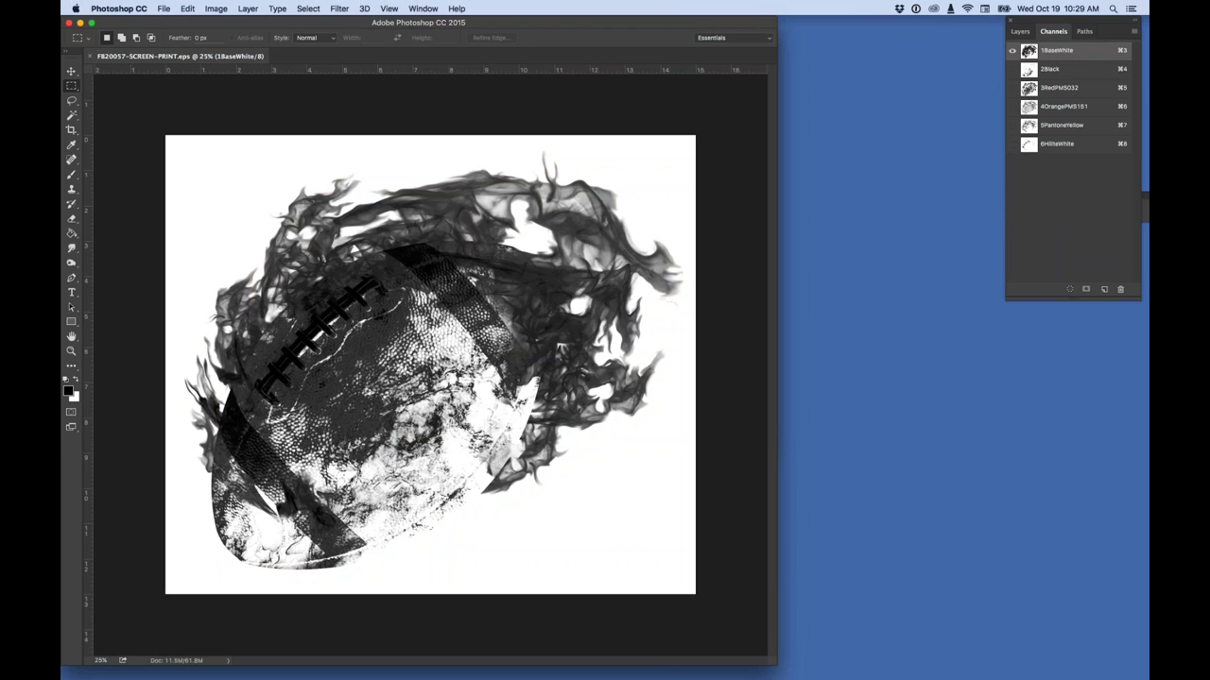
left_click(1029, 70)
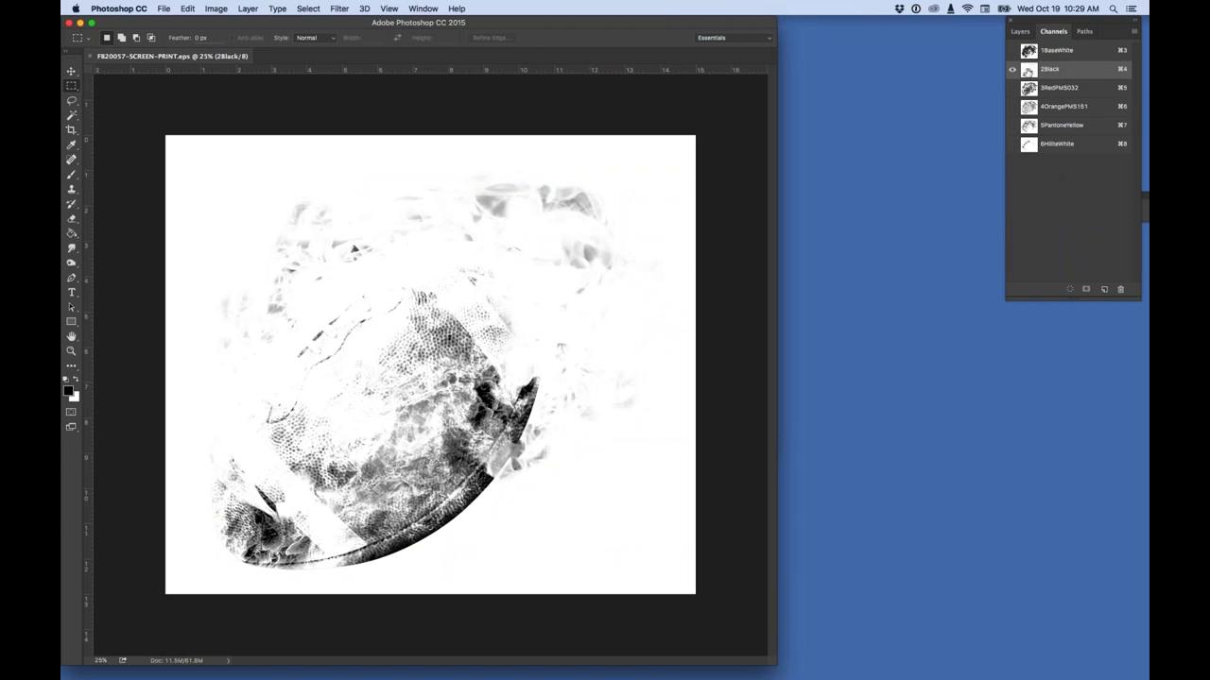
left_click(1029, 88)
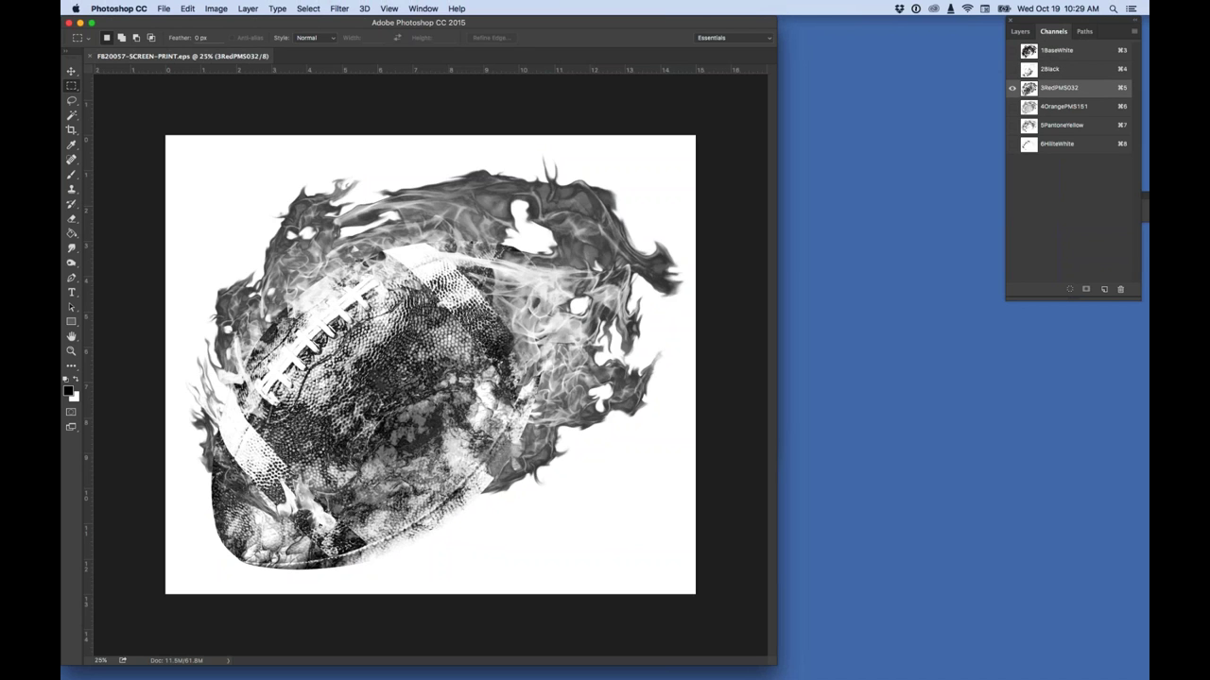
left_click(1029, 107)
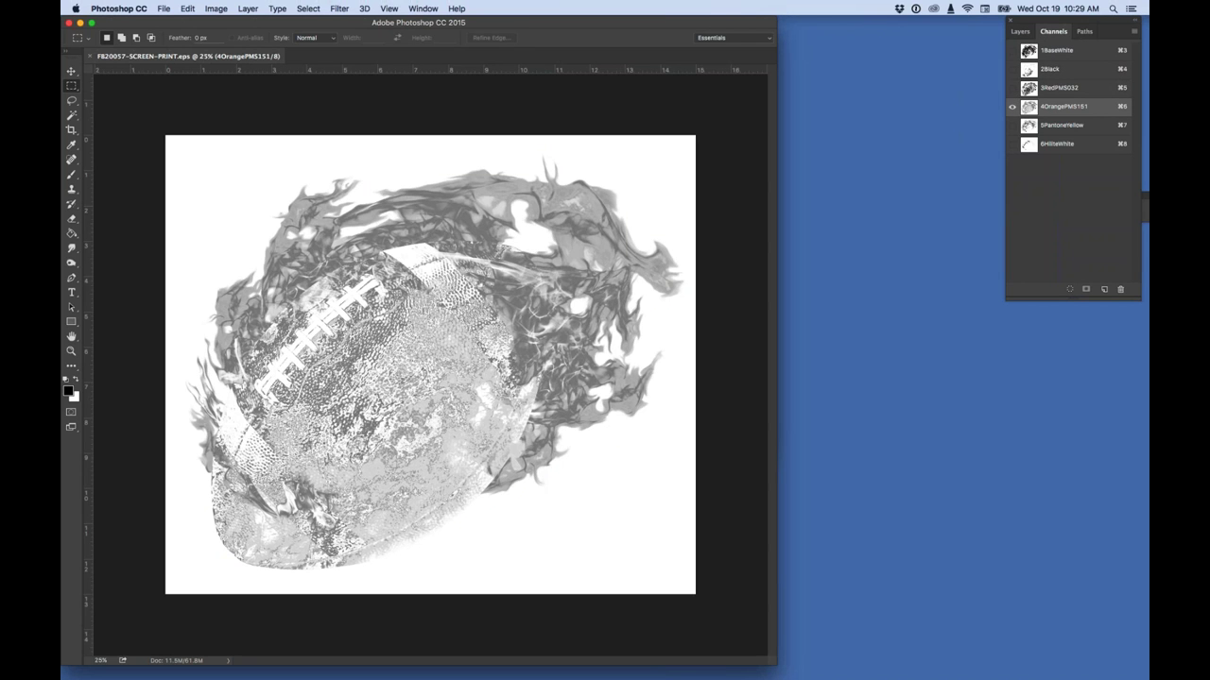
left_click(1029, 126)
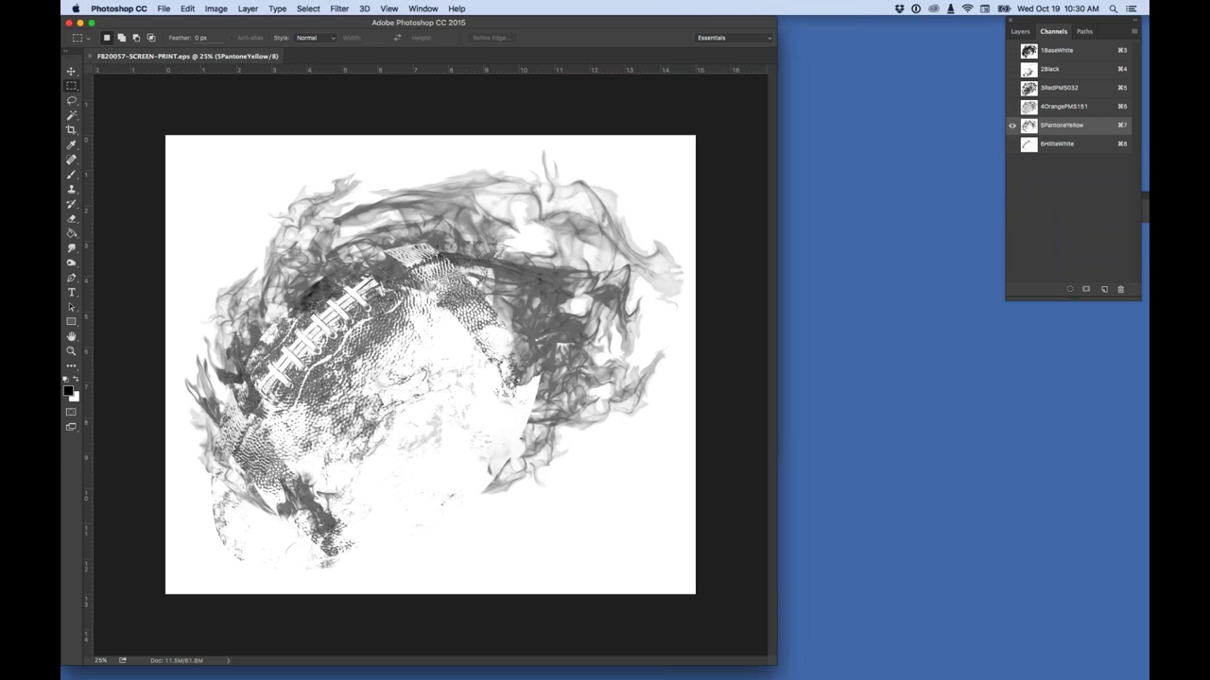
left_click(1029, 143)
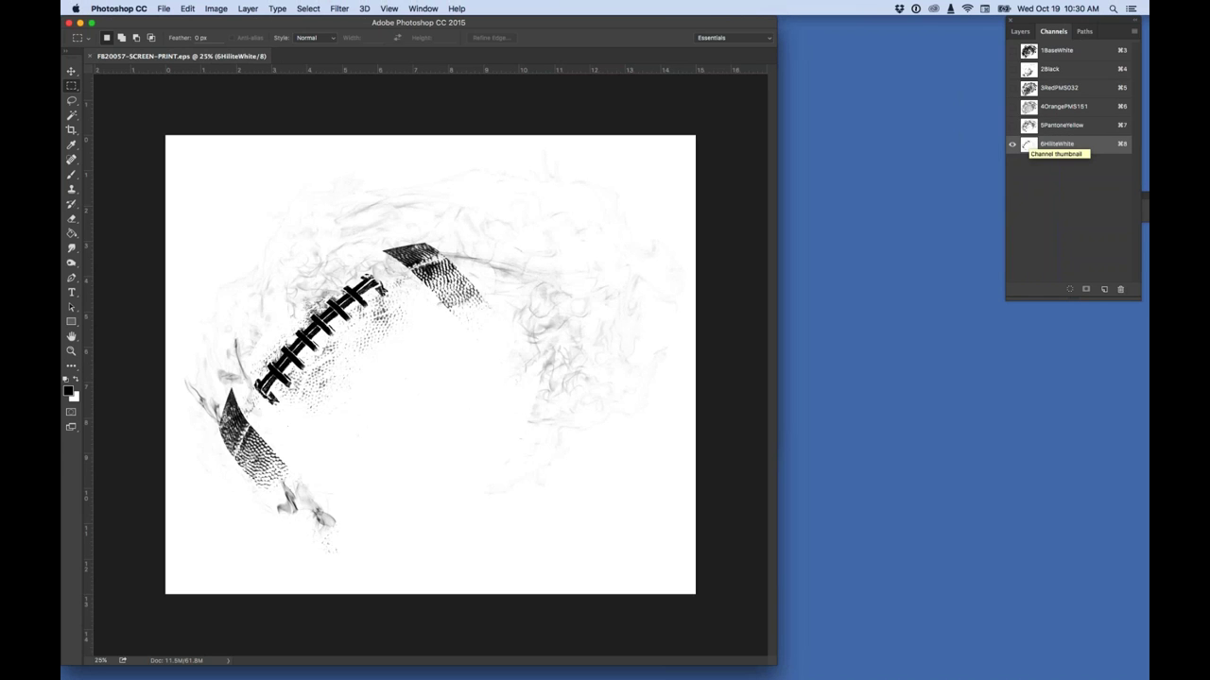
Review the separation channels in reverse order back to 1BaseWhite, and show all six channels together again
key("super+7")
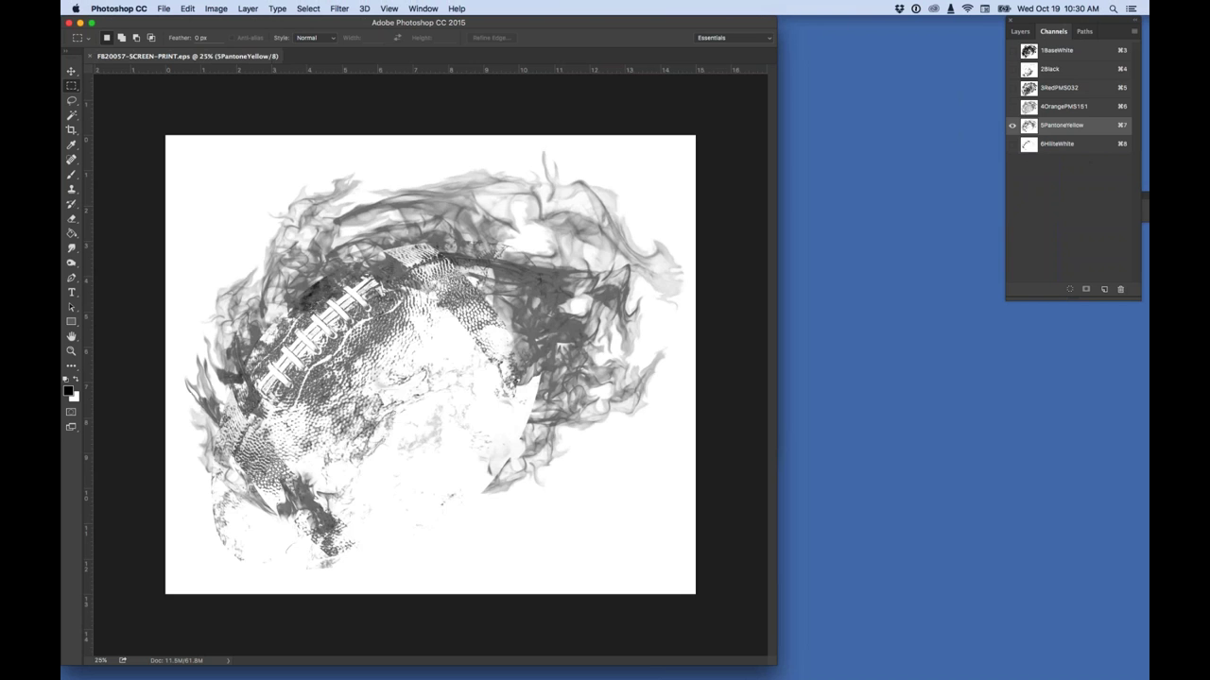
key("super+6")
key("super+5")
key("super+4")
key("super+3")
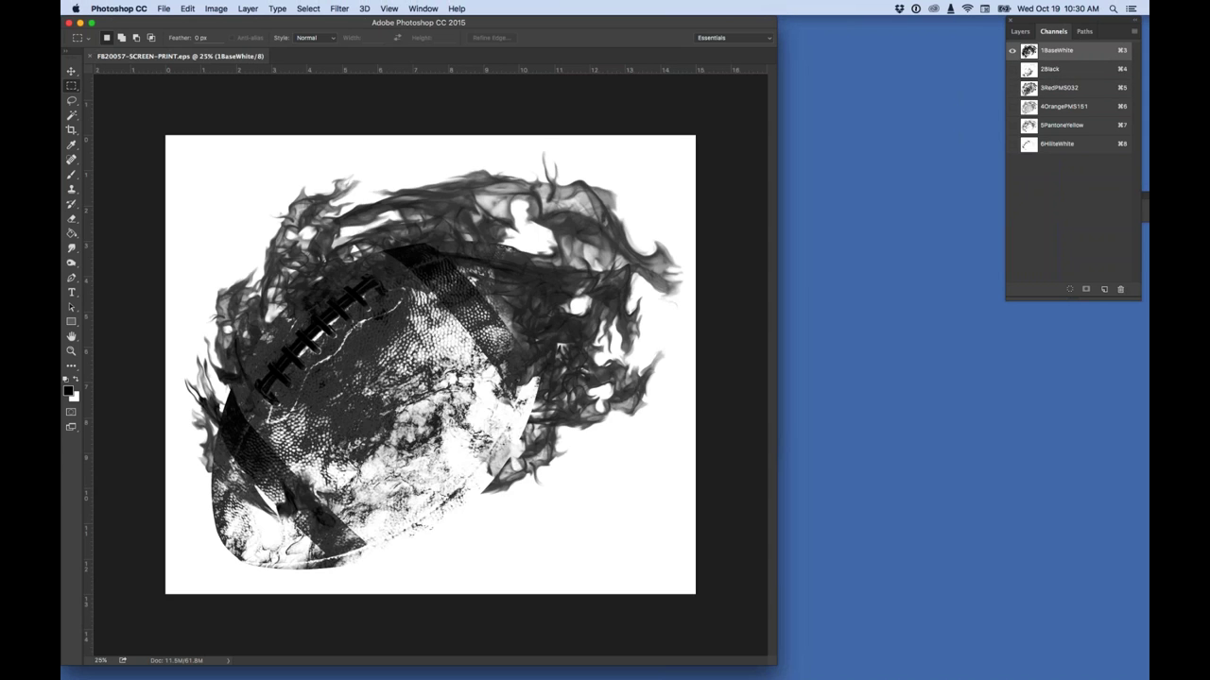
left_click_drag(1012, 52, 1010, 158)
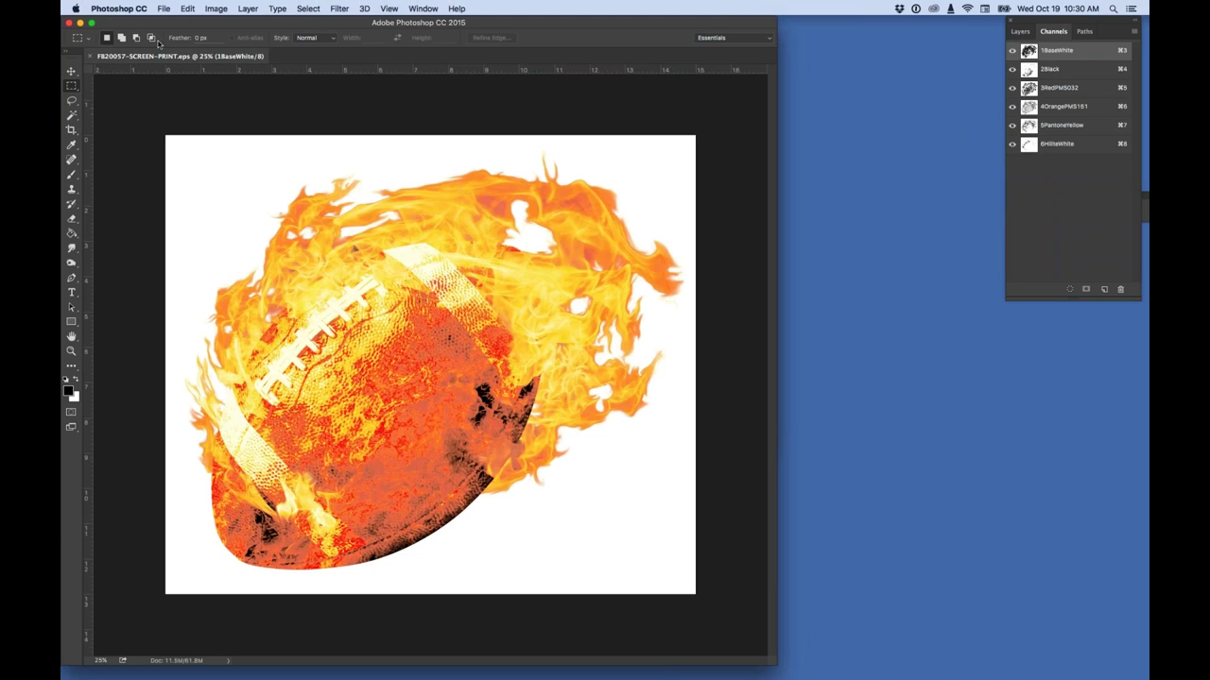
Hide Photoshop and switch back to the untitled separation template in Illustrator
left_click(119, 8)
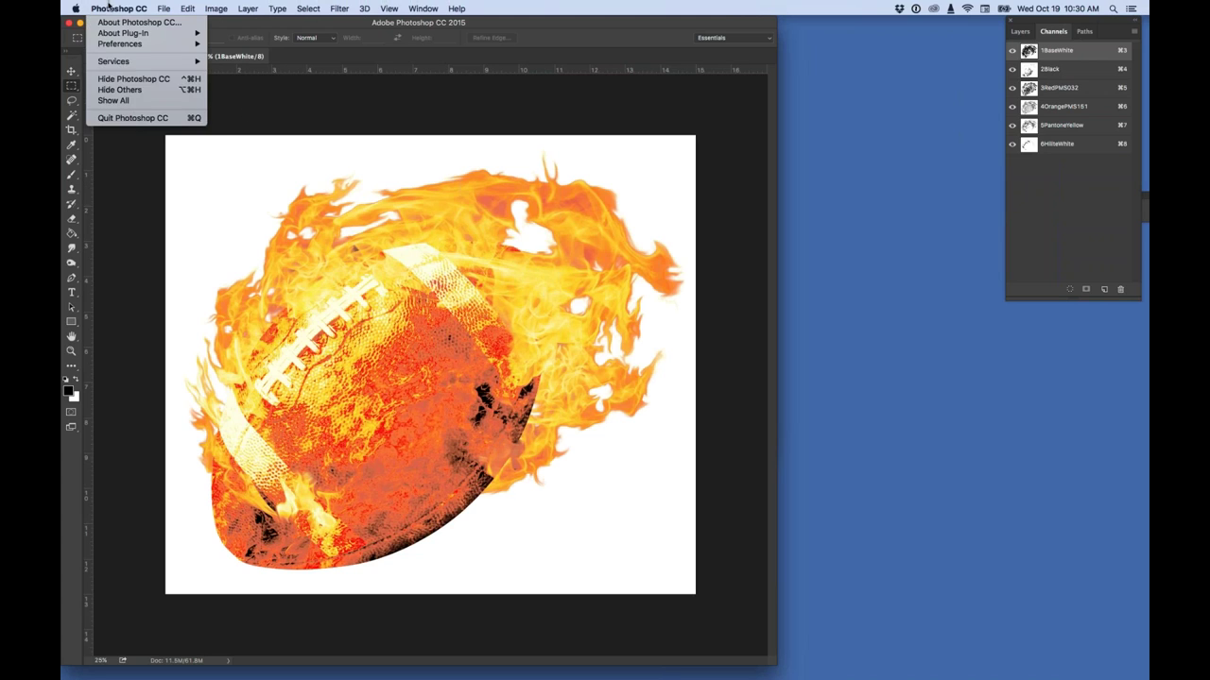
left_click(119, 81)
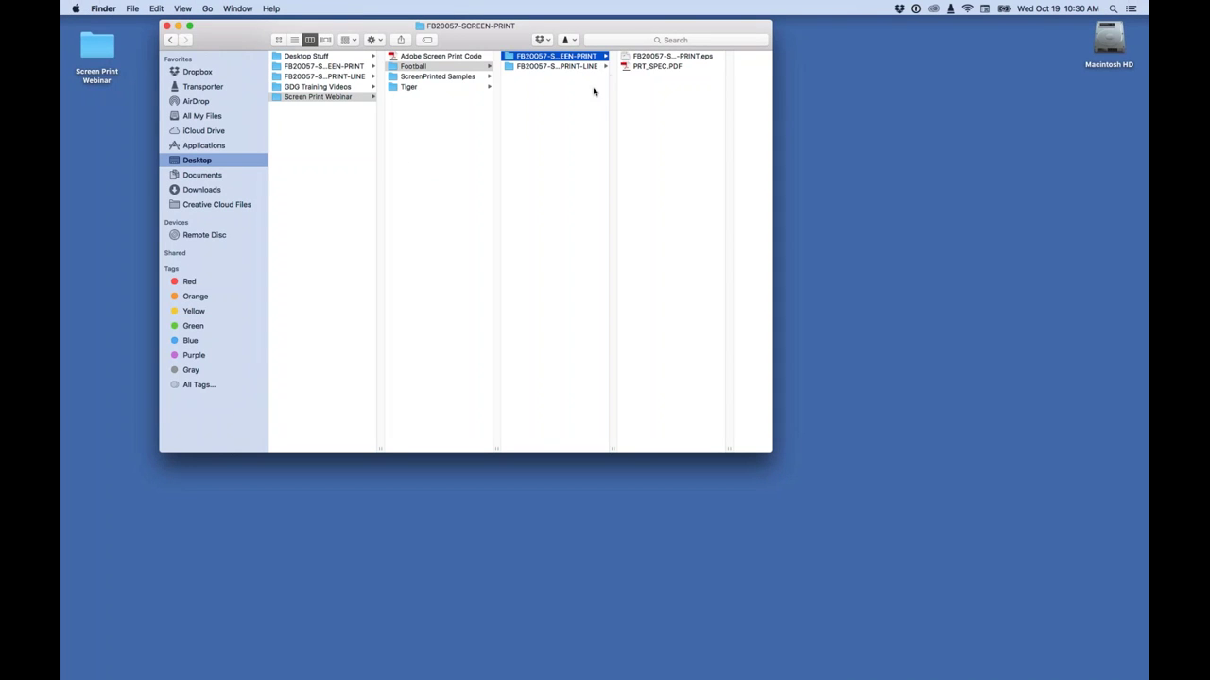
left_click_drag(525, 30, 436, 26)
mouse_move(602, 676)
left_click(599, 665)
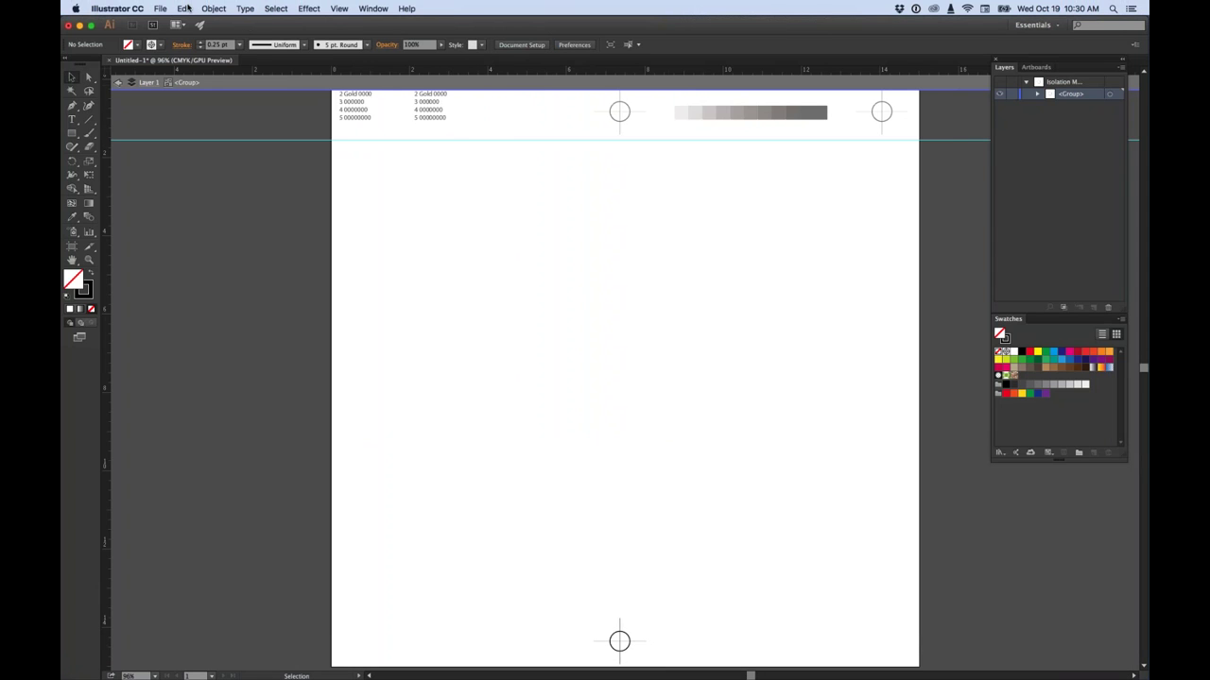
Place FB20057-SCREEN-PRINT.eps as a linked file, snap it to the artboard's left edge and the horizontal guide, and deselect it
left_click(159, 8)
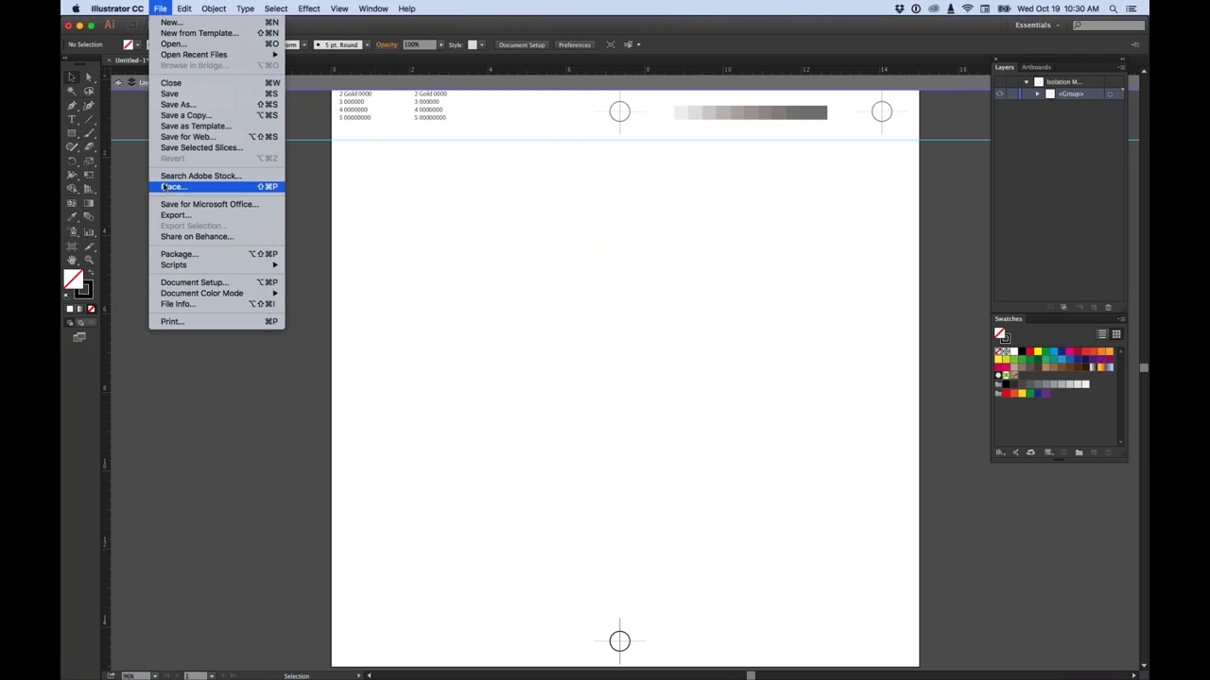
left_click(164, 187)
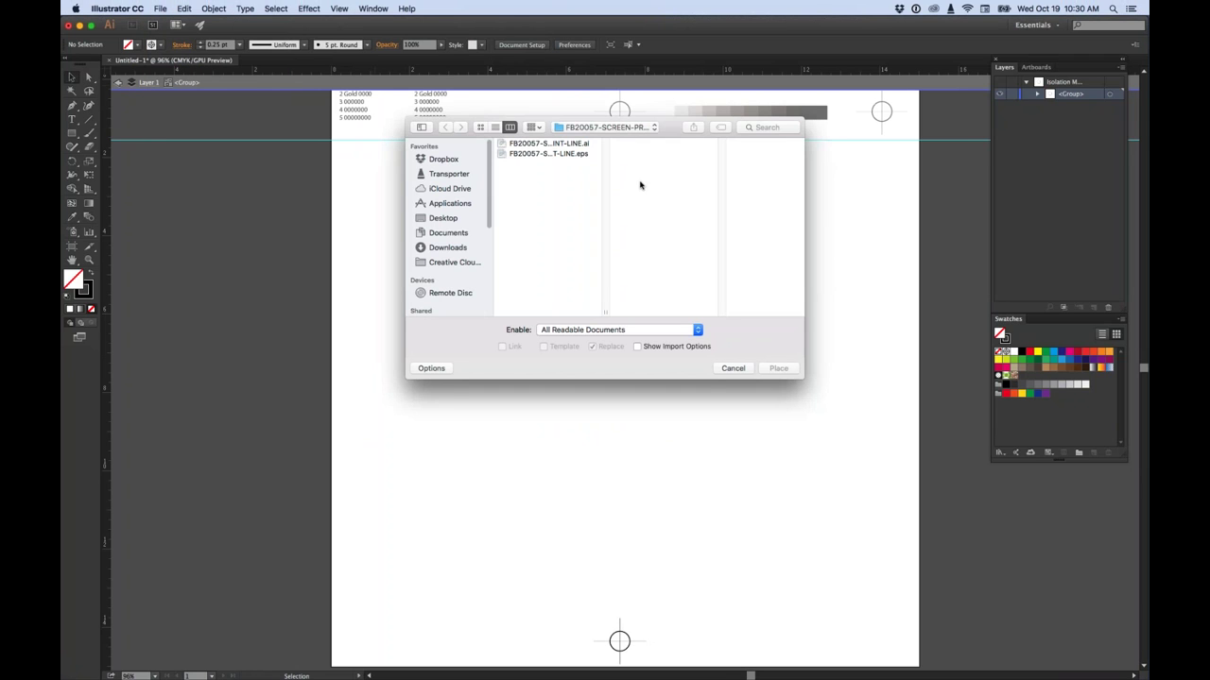
left_click(612, 128)
left_click(573, 142)
left_click(742, 142)
left_click(732, 143)
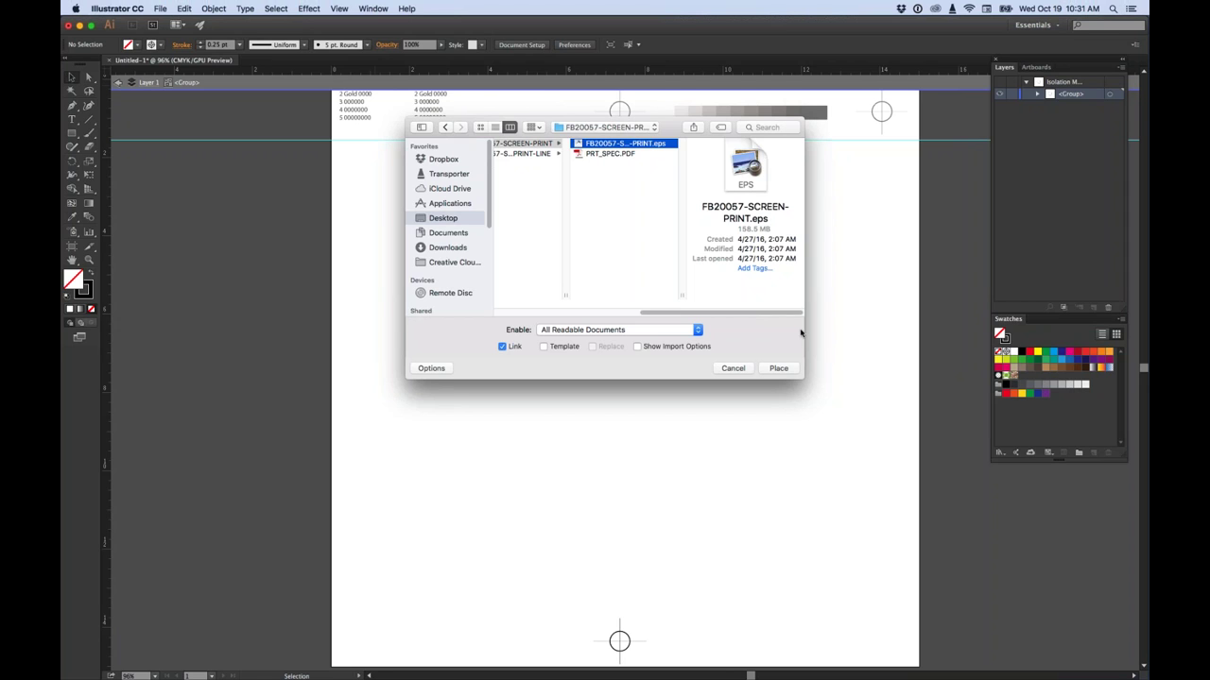
left_click(778, 369)
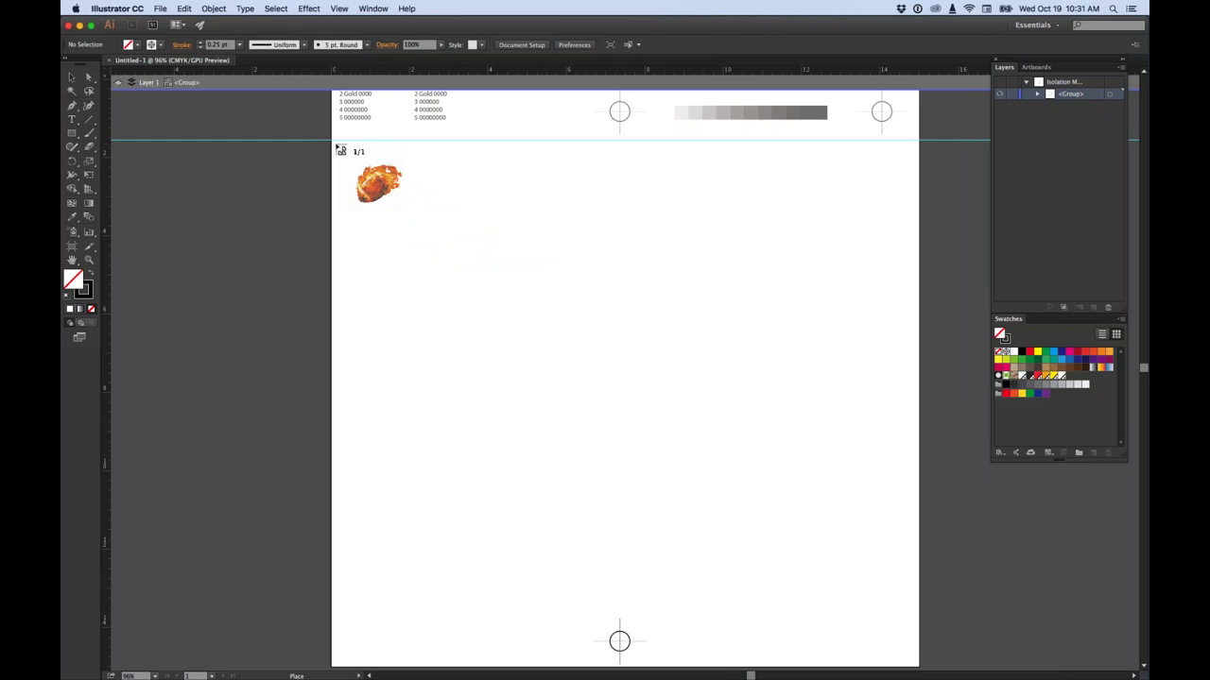
left_click(338, 148)
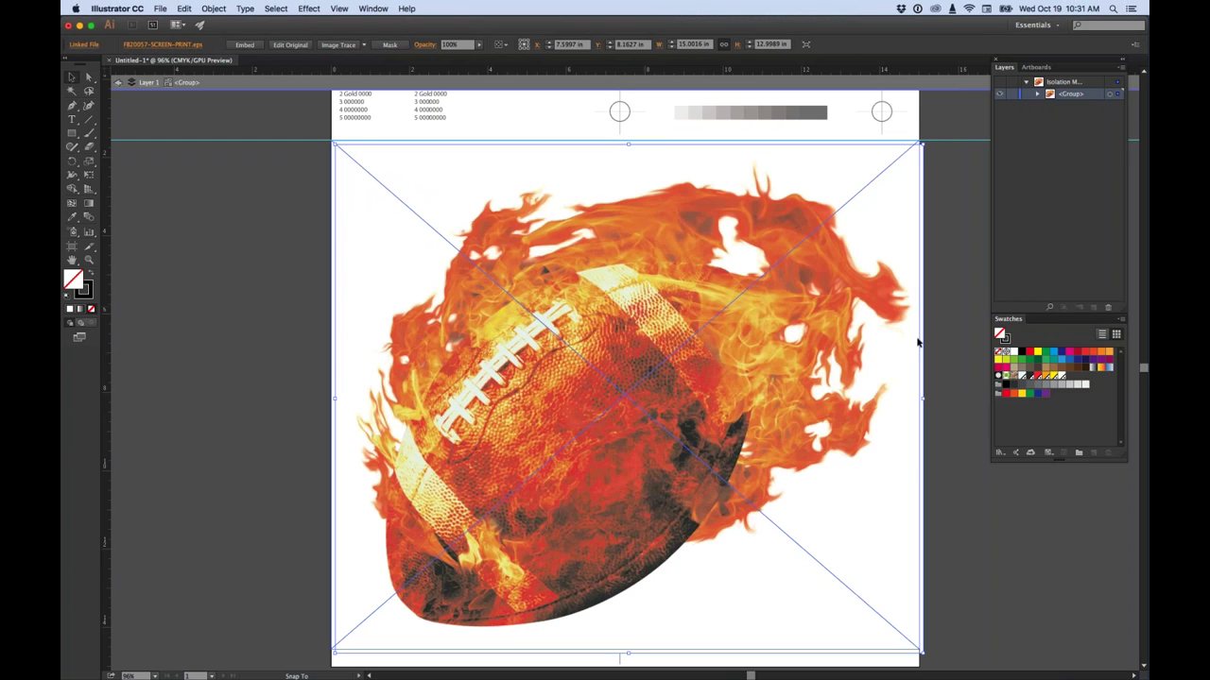
left_click_drag(917, 343, 914, 341)
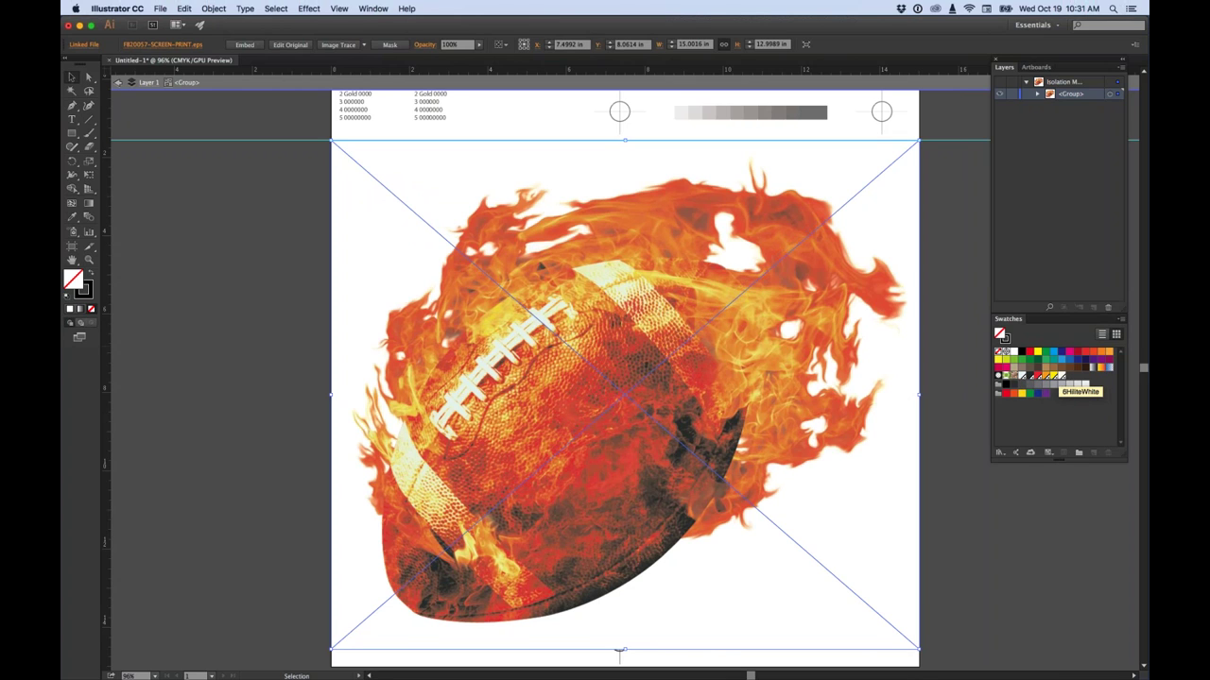
left_click(275, 201)
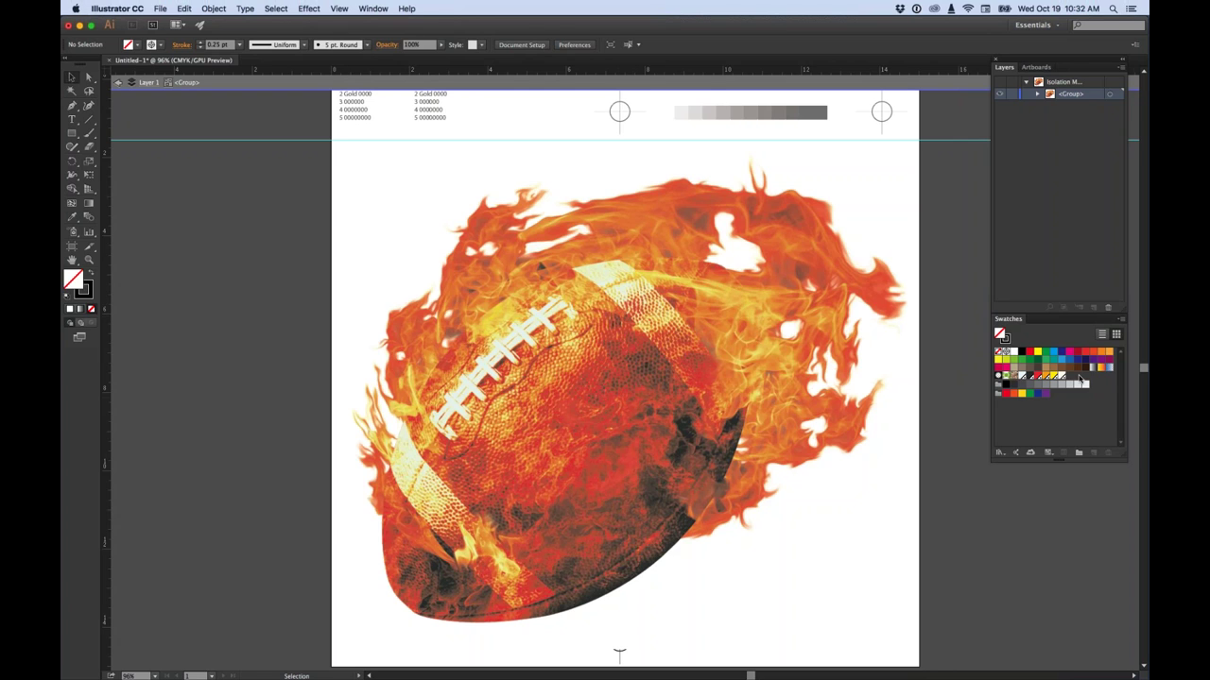
Set the fill to blue 0574E2 and add that color to the document swatches
double_click(73, 281)
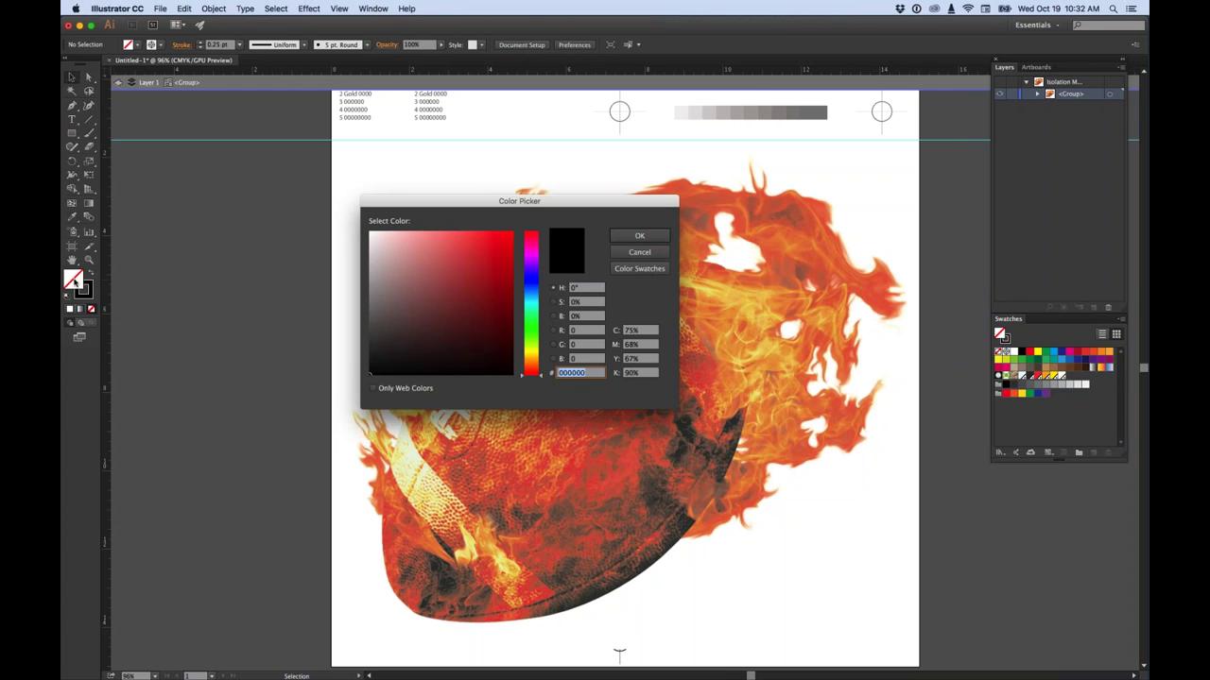
left_click(531, 290)
left_click(511, 246)
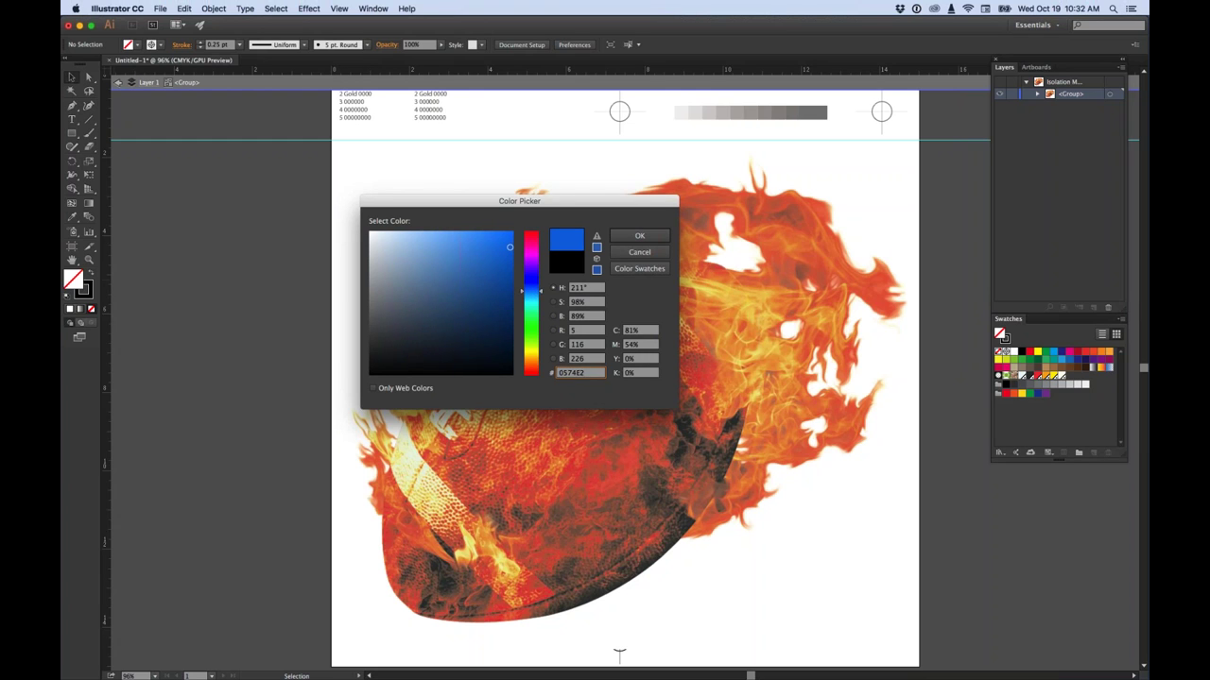
left_click(639, 236)
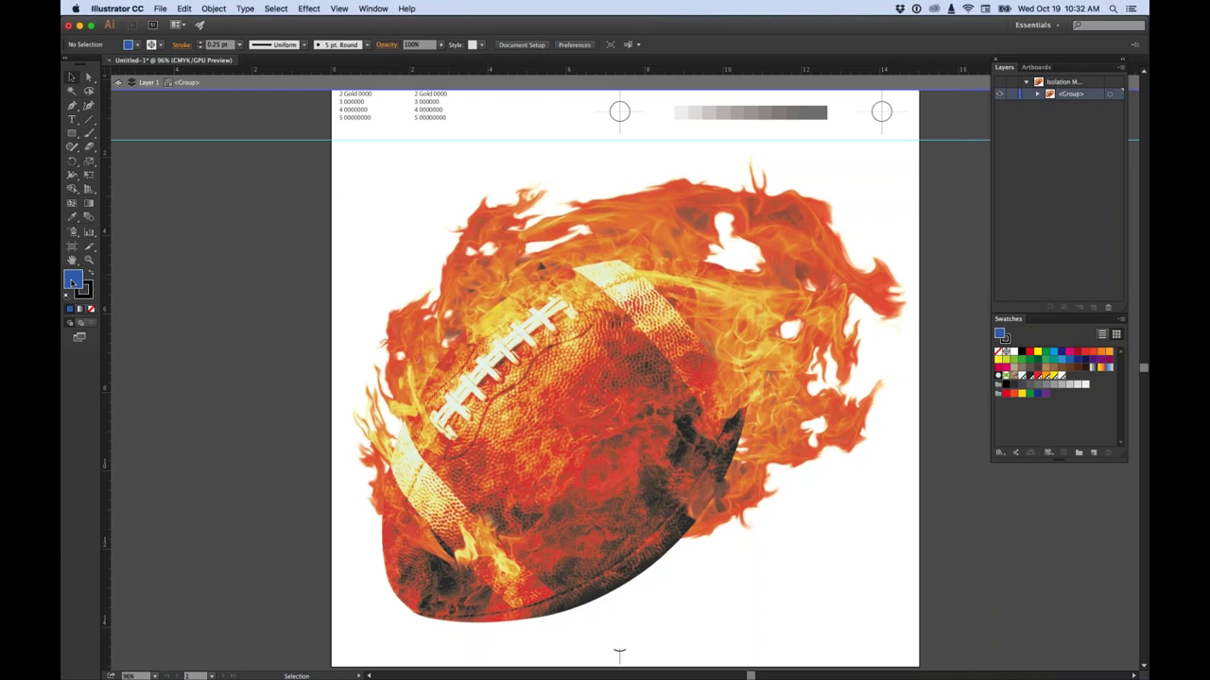
left_click_drag(73, 279, 1018, 426)
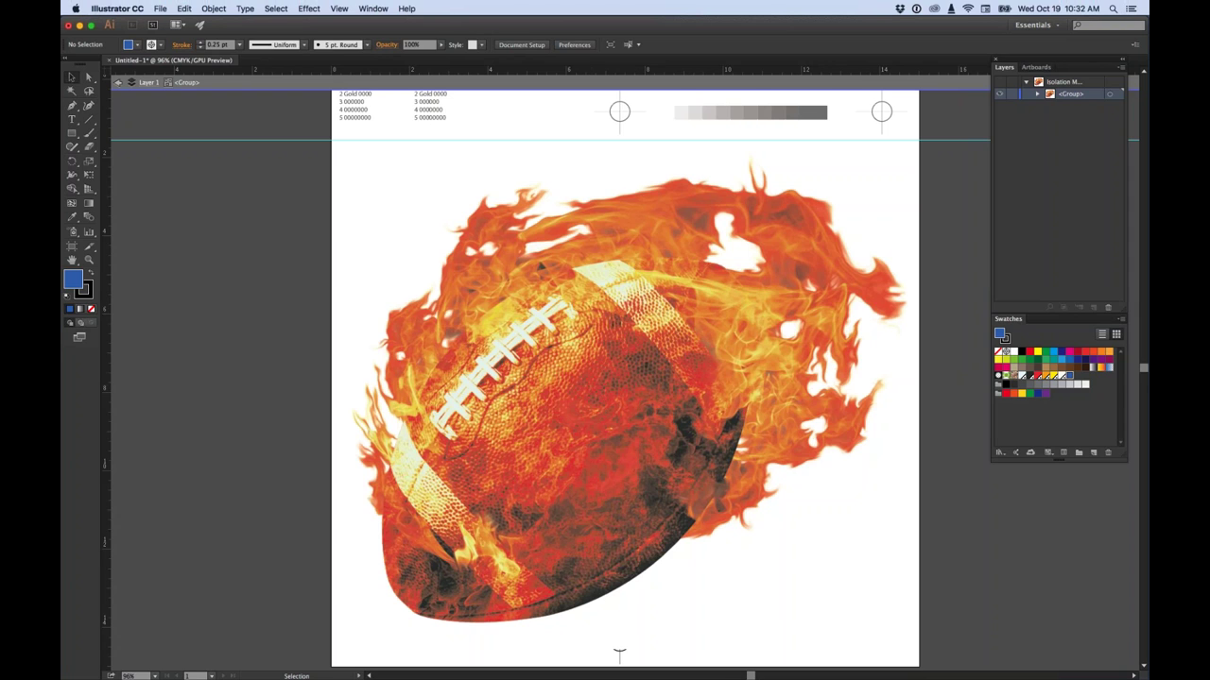
Rename the new blue swatch as Blue and change its color type to Spot Color
double_click(1069, 378)
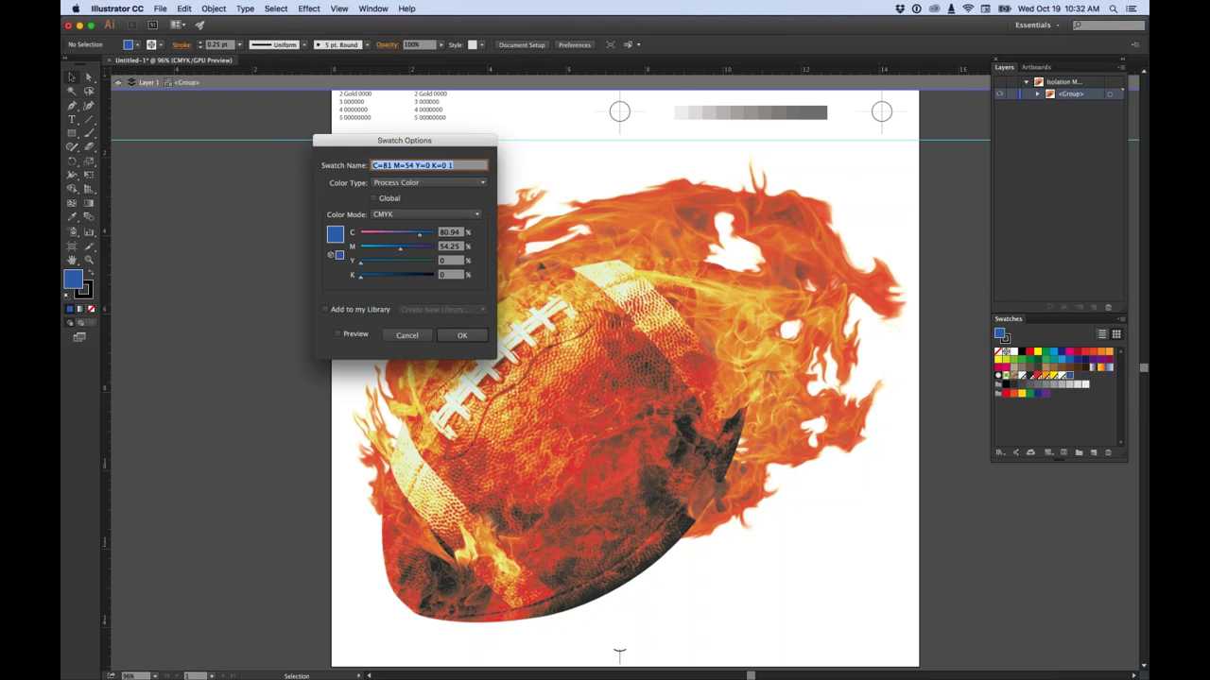
type("Blue")
left_click(425, 182)
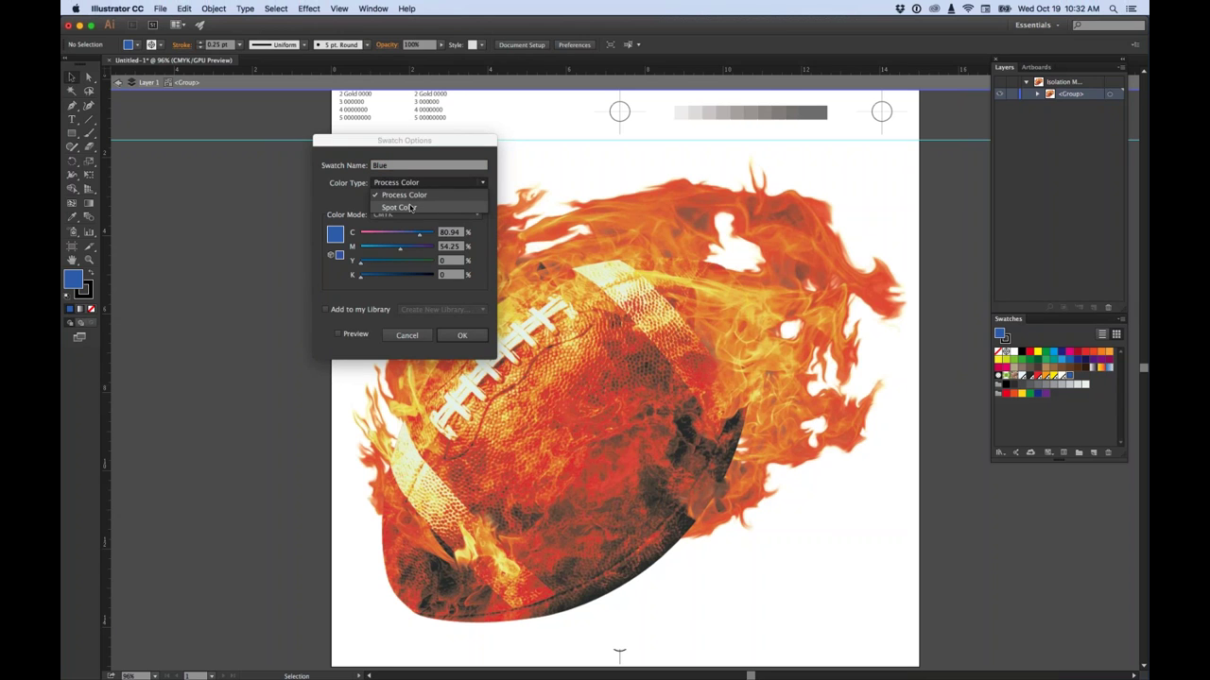
left_click(411, 207)
left_click(463, 337)
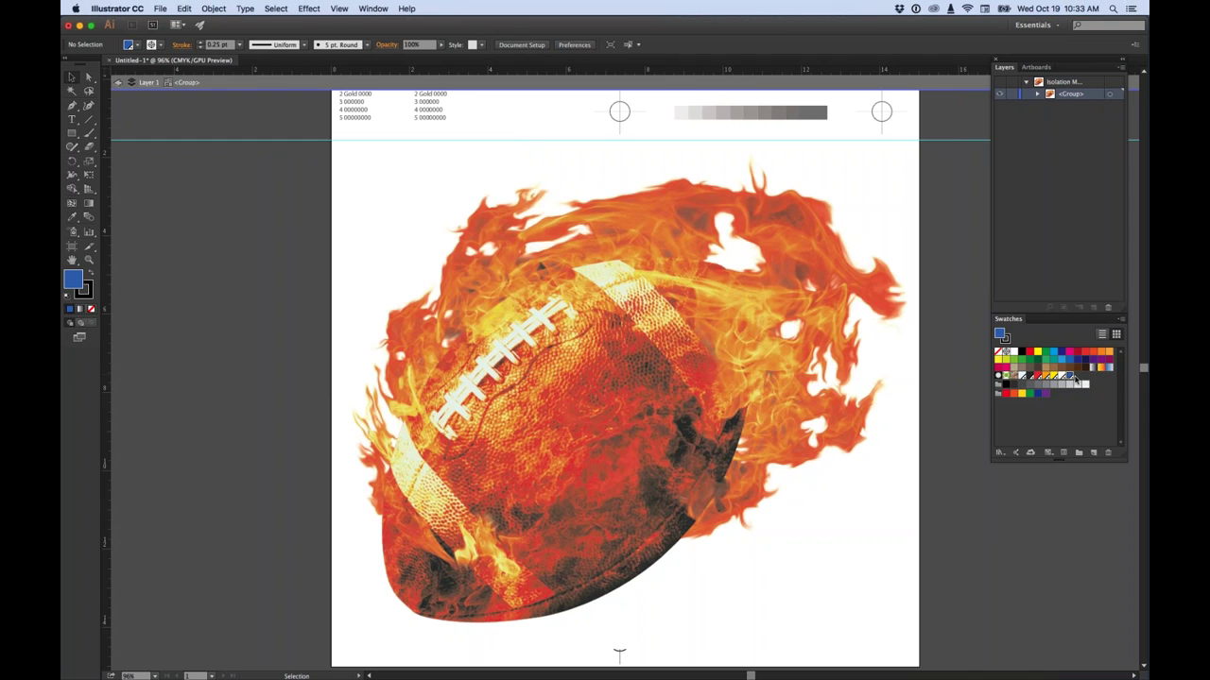
Scale the linked football art proportionally about its center to about 8.37 by 7.26 in and move its upper edge to the horizontal guide
left_click(1064, 406)
left_click(705, 408)
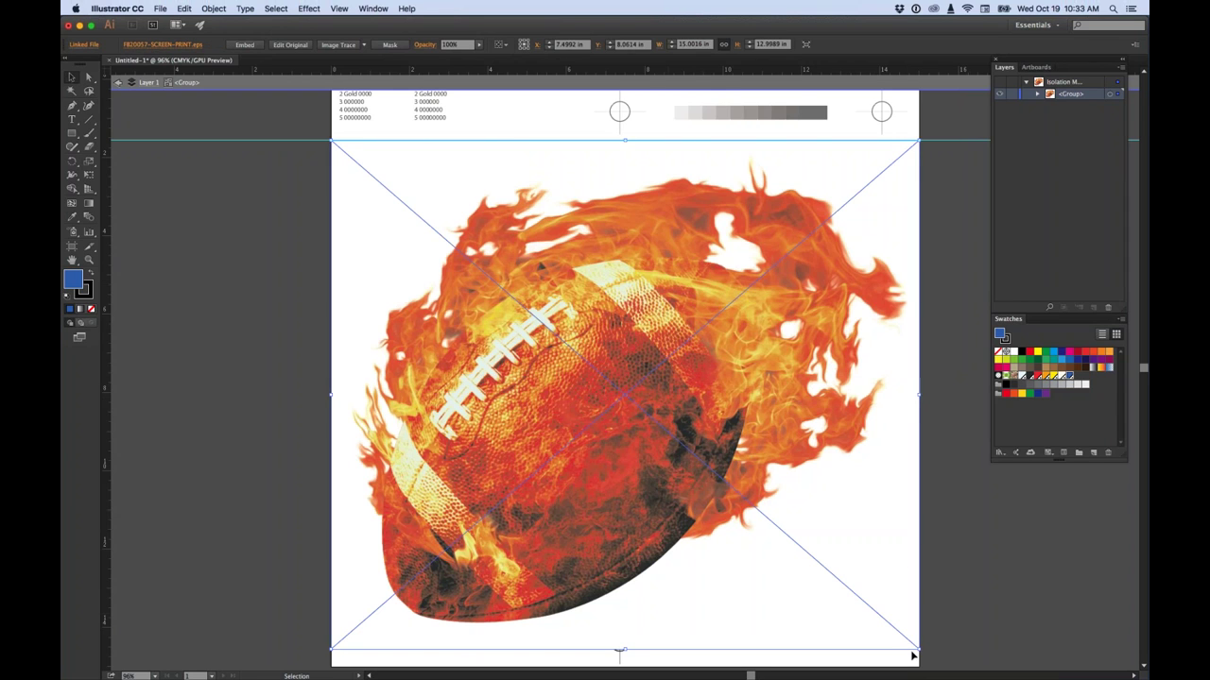
left_click_drag(918, 650, 815, 538)
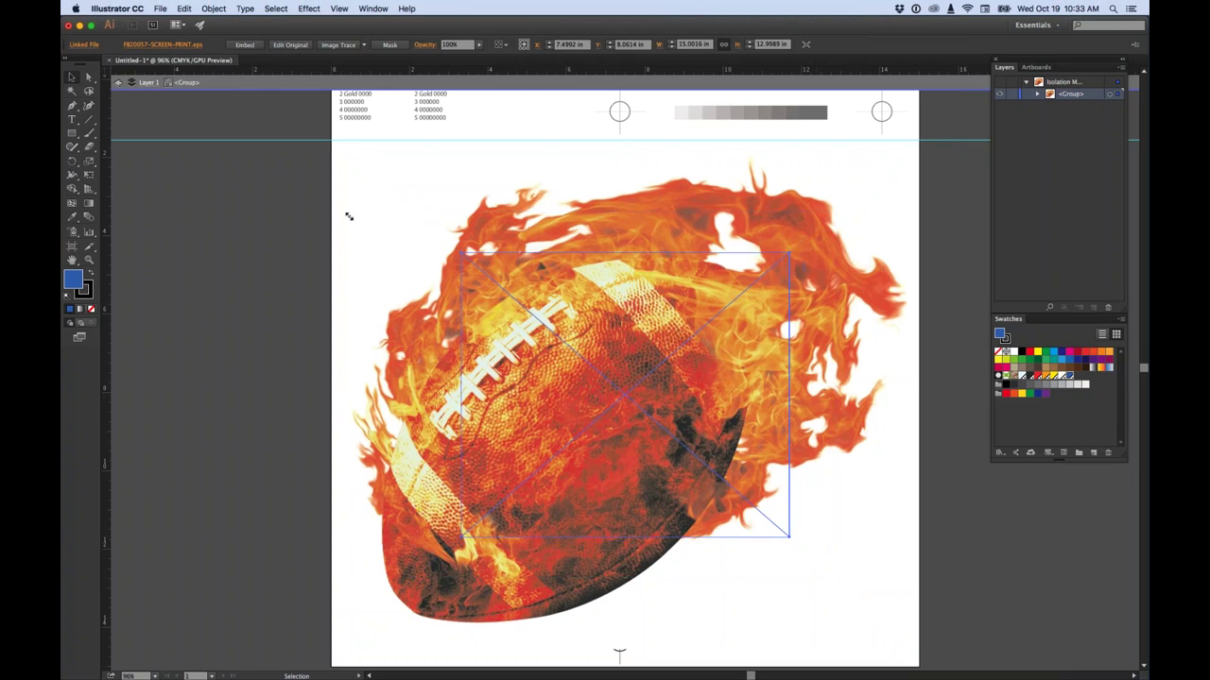
left_click_drag(473, 257, 419, 129)
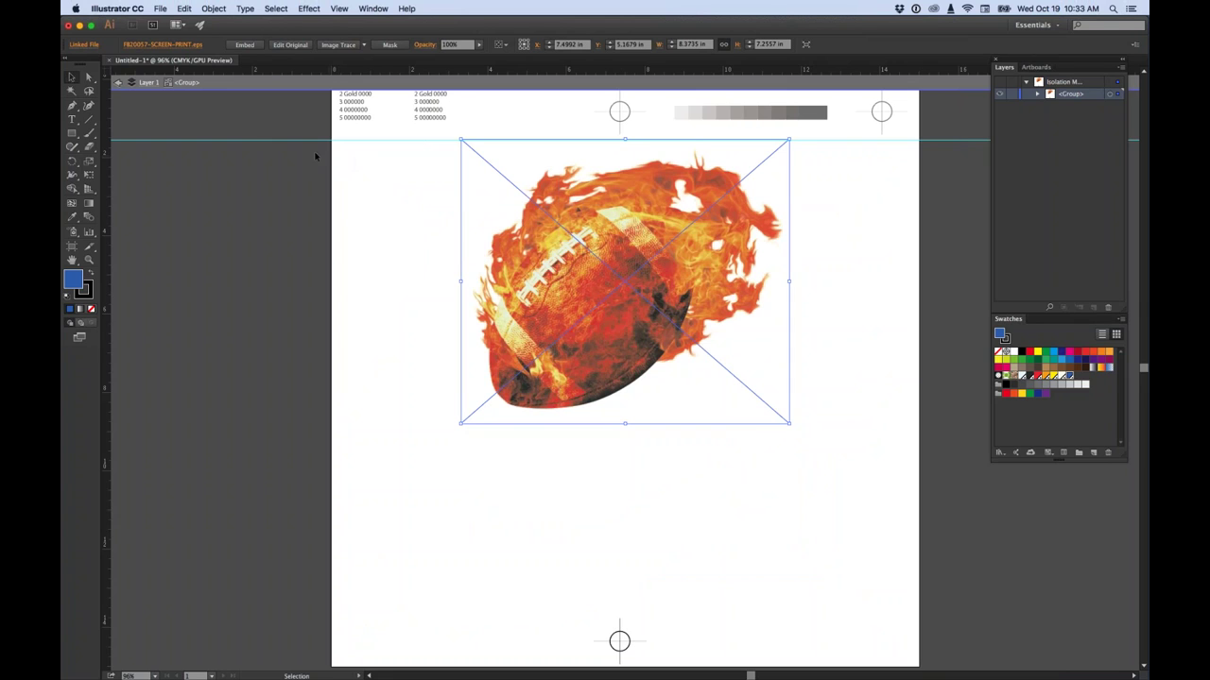
left_click(411, 187)
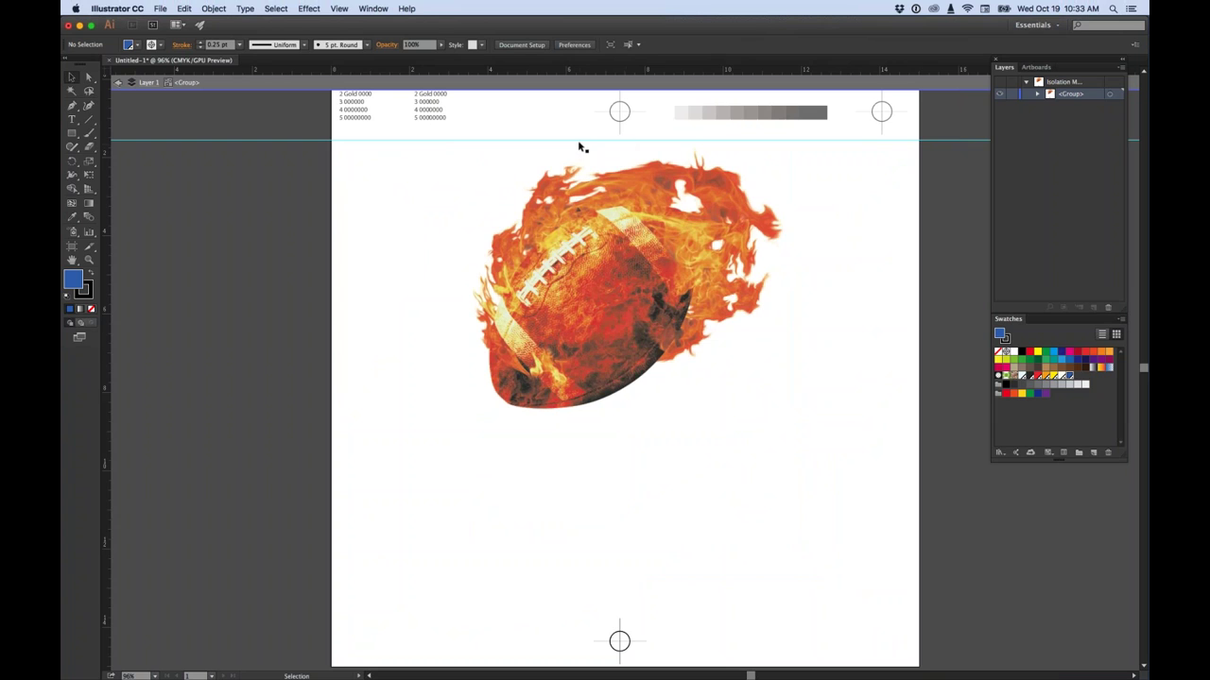
Move the football art down away from the horizontal guide, then return it to the guide and deselect it
left_click_drag(580, 151, 576, 195)
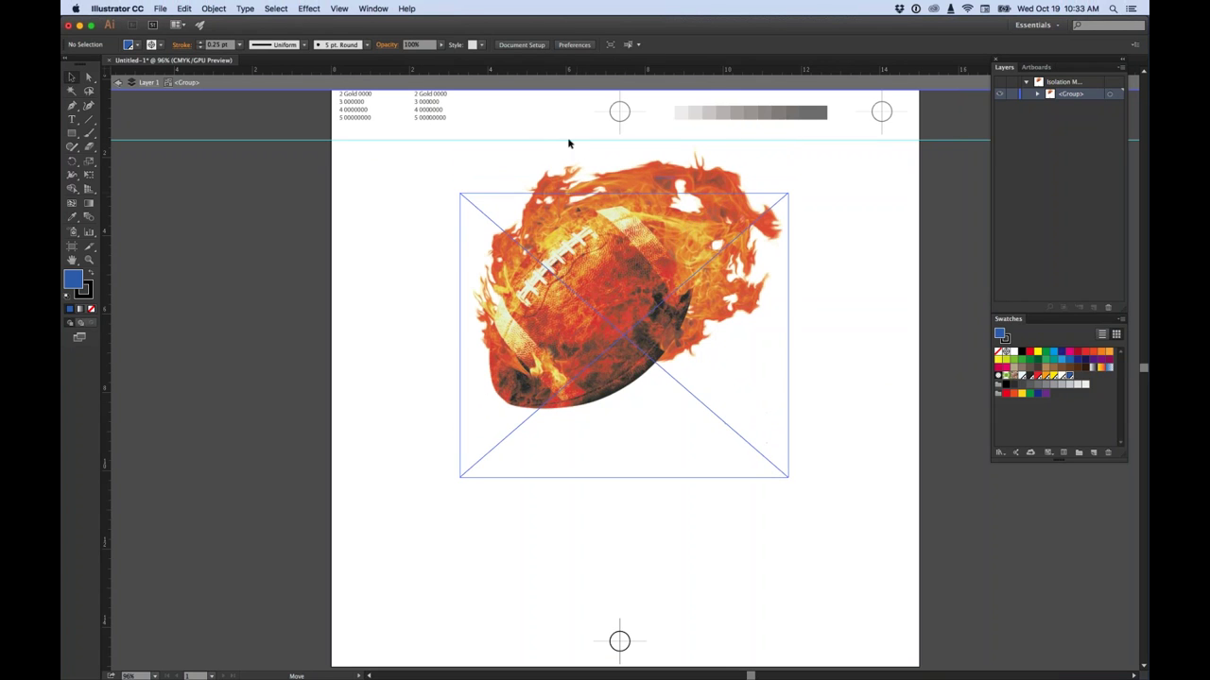
left_click(438, 142)
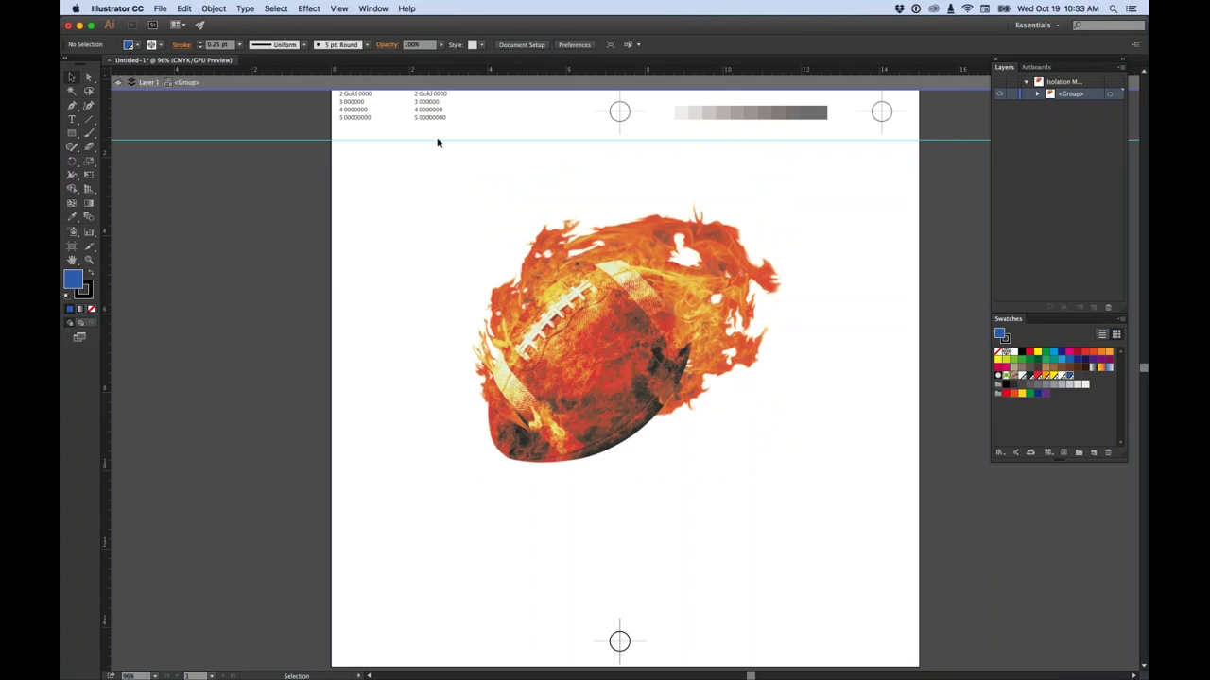
left_click_drag(601, 319, 620, 180)
left_click(843, 209)
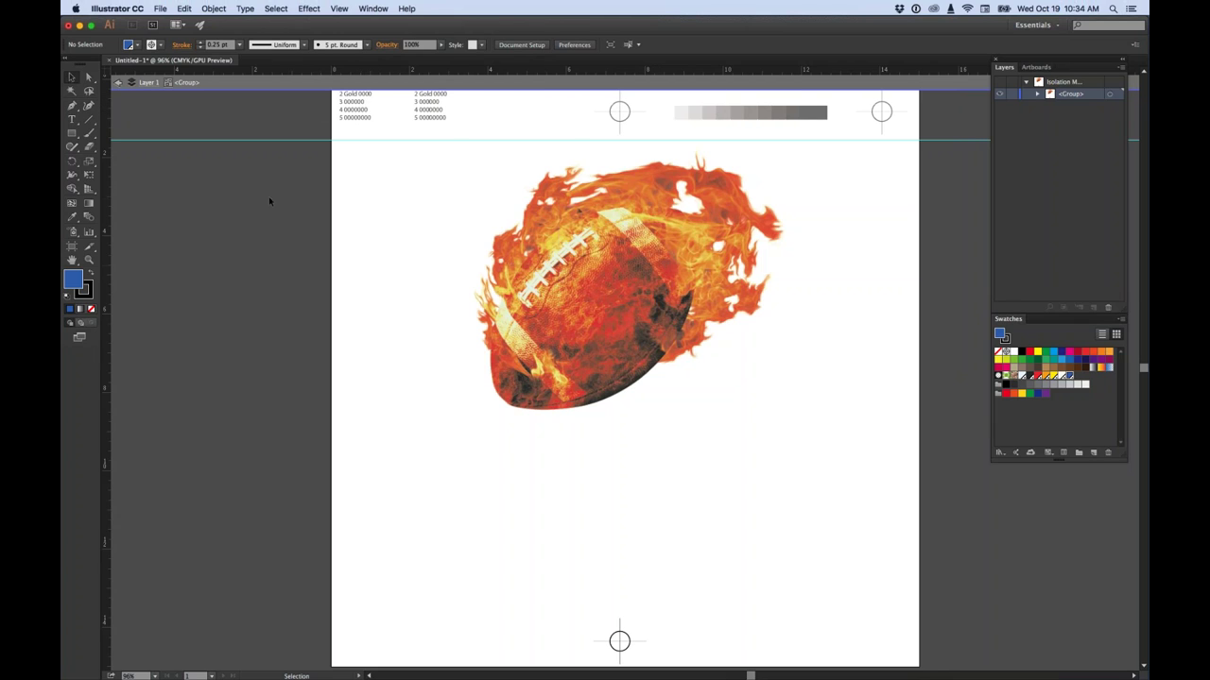
Add the two-line text JACKSON HIGH below the football and scale it to about 7.07 in wide and 4.11 in high
left_click(71, 119)
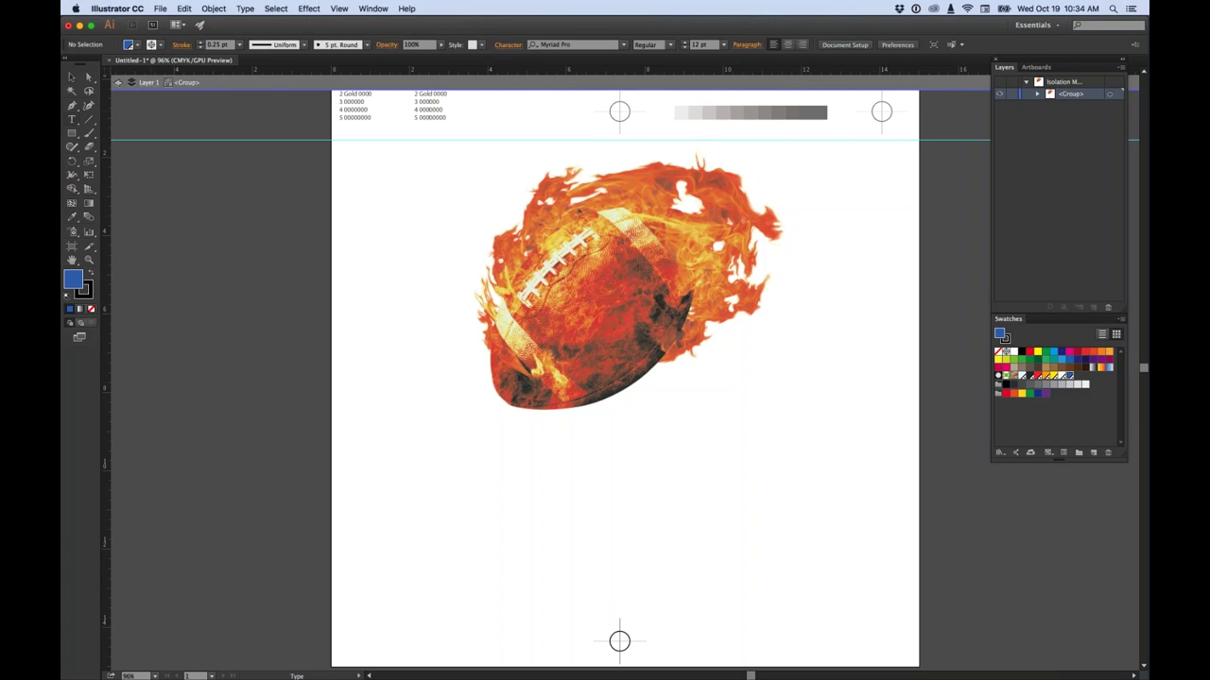
left_click(760, 535)
type("JACKSON")
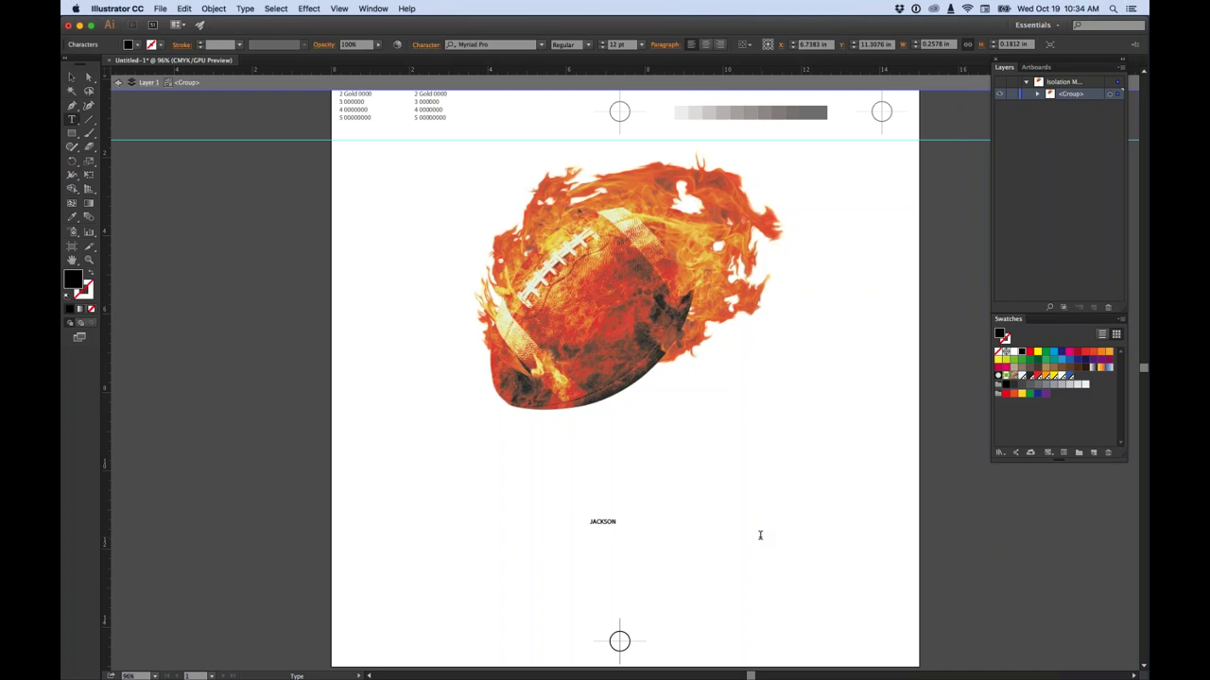
key("Escape")
left_click_drag(597, 522, 781, 613)
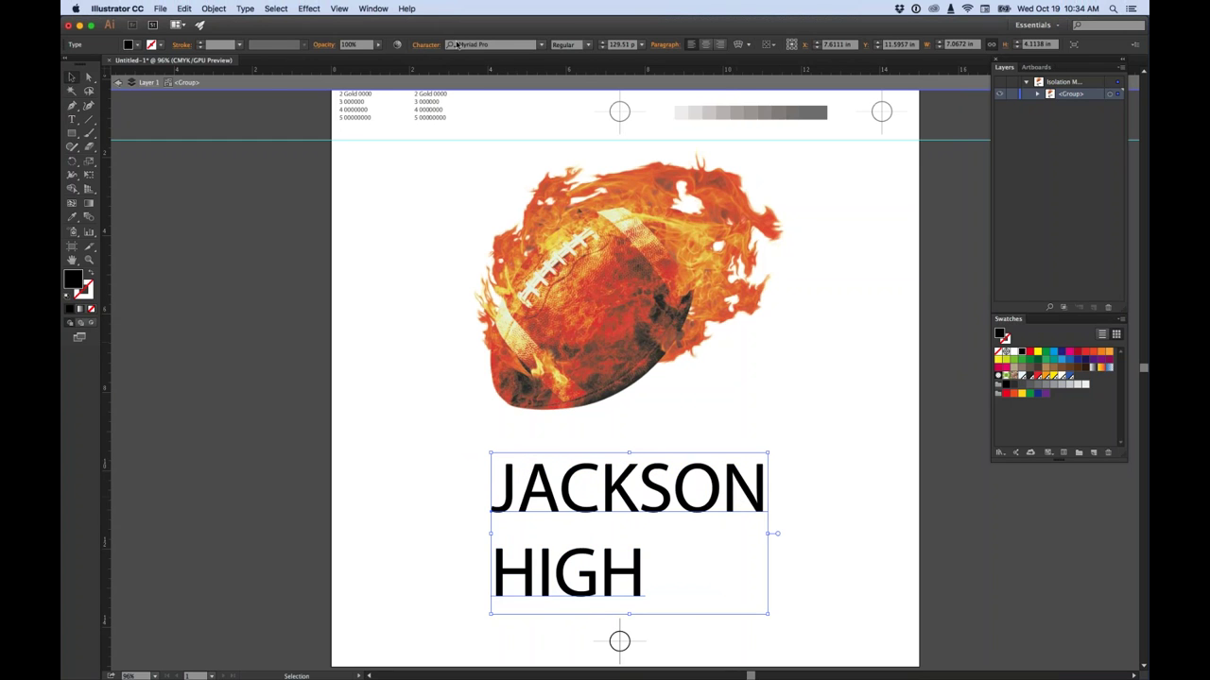
Change the JACKSON HIGH text to AcmeFont and move it up just below the flaming football
left_click(540, 44)
scroll(588, 129, "up", 15)
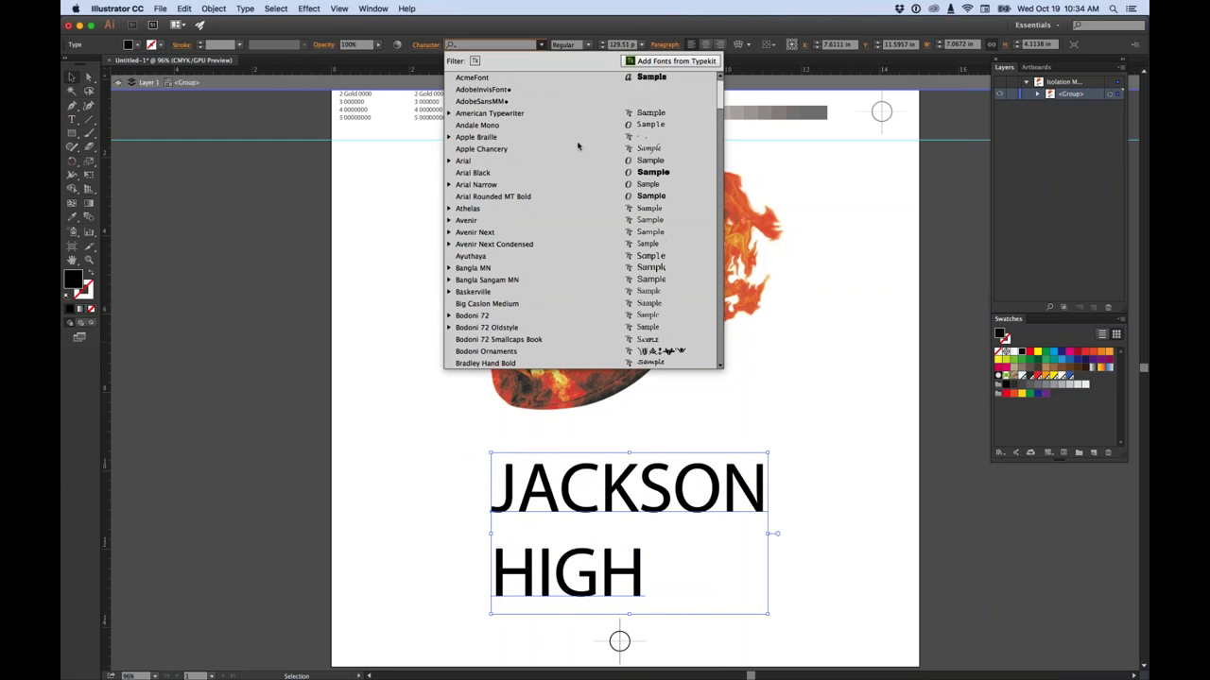
left_click(557, 73)
left_click_drag(770, 511, 765, 488)
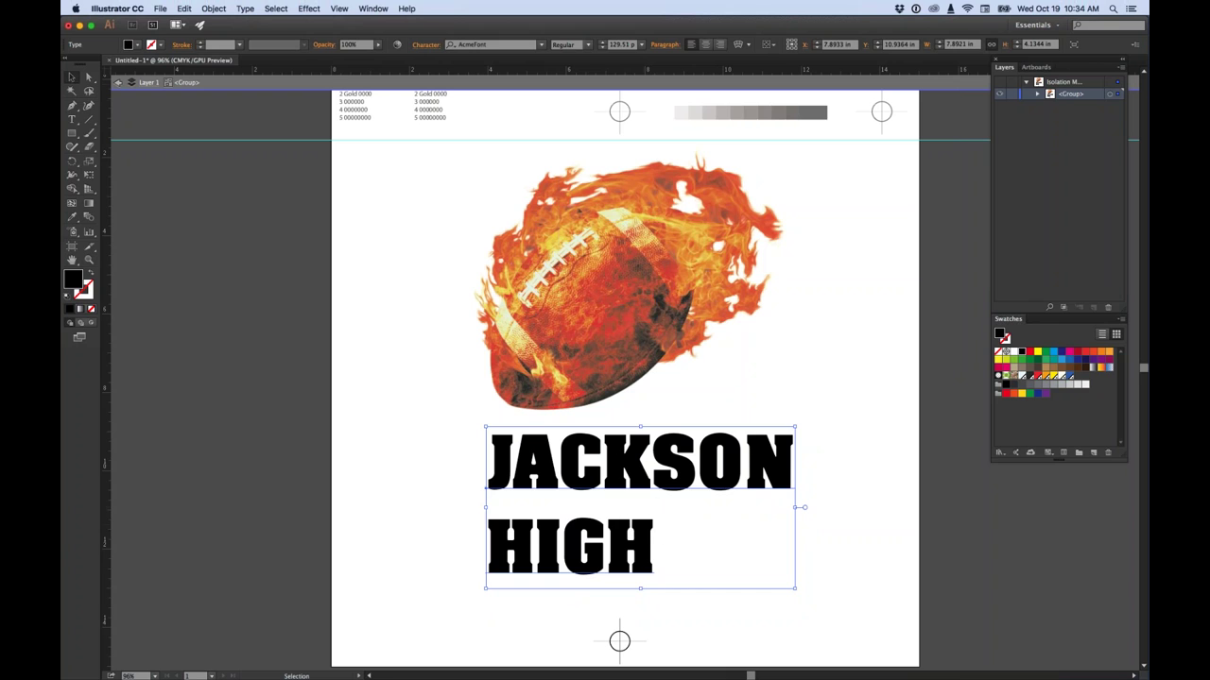
key("Escape")
left_click_drag(671, 472, 671, 478)
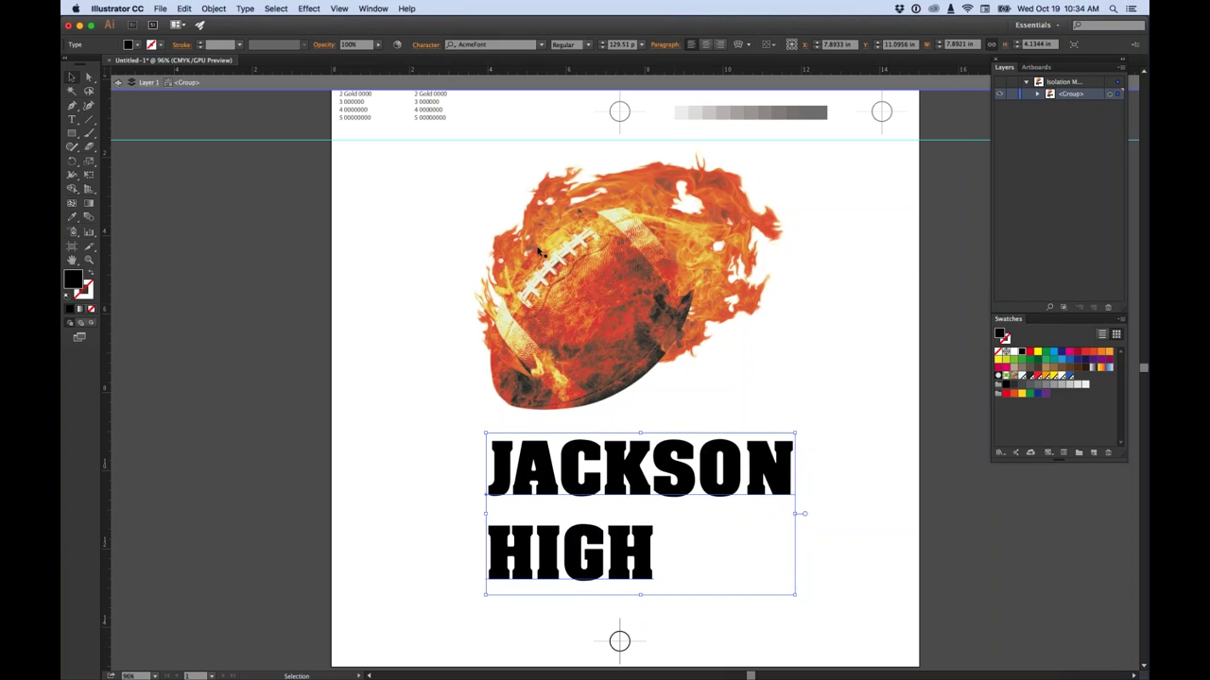
Align the JACKSON HIGH text right and move it back onto the artboard beneath the football
left_click(721, 46)
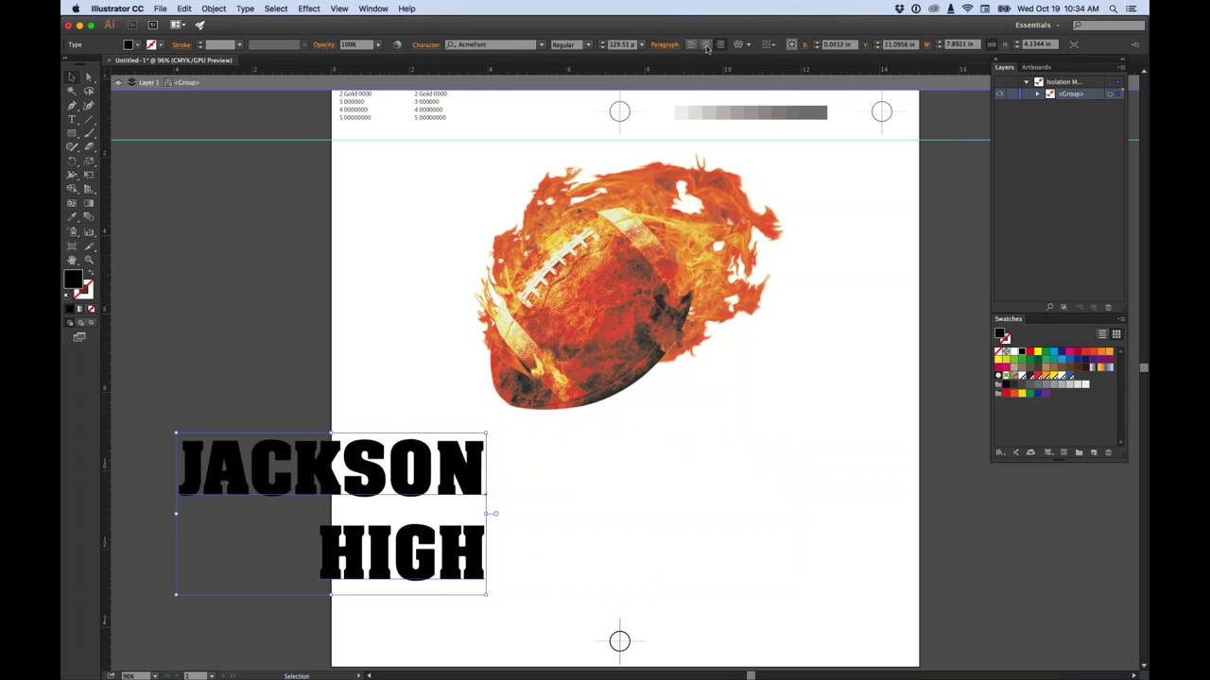
left_click(705, 46)
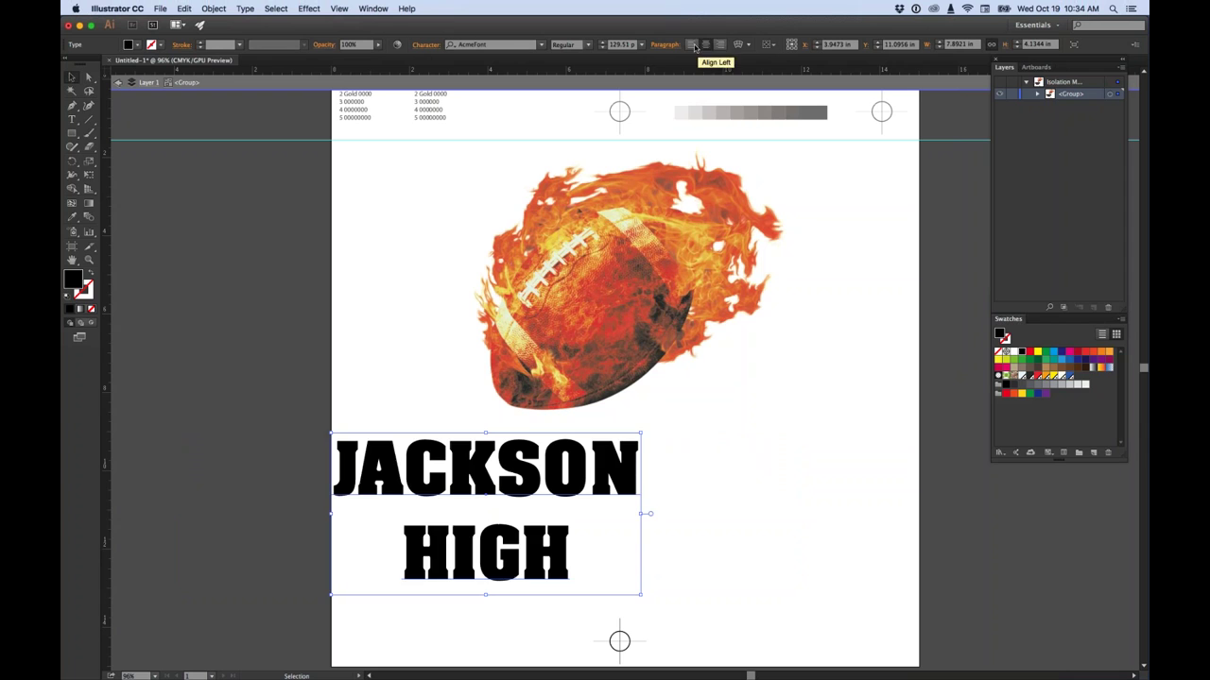
left_click(691, 45)
left_click(722, 46)
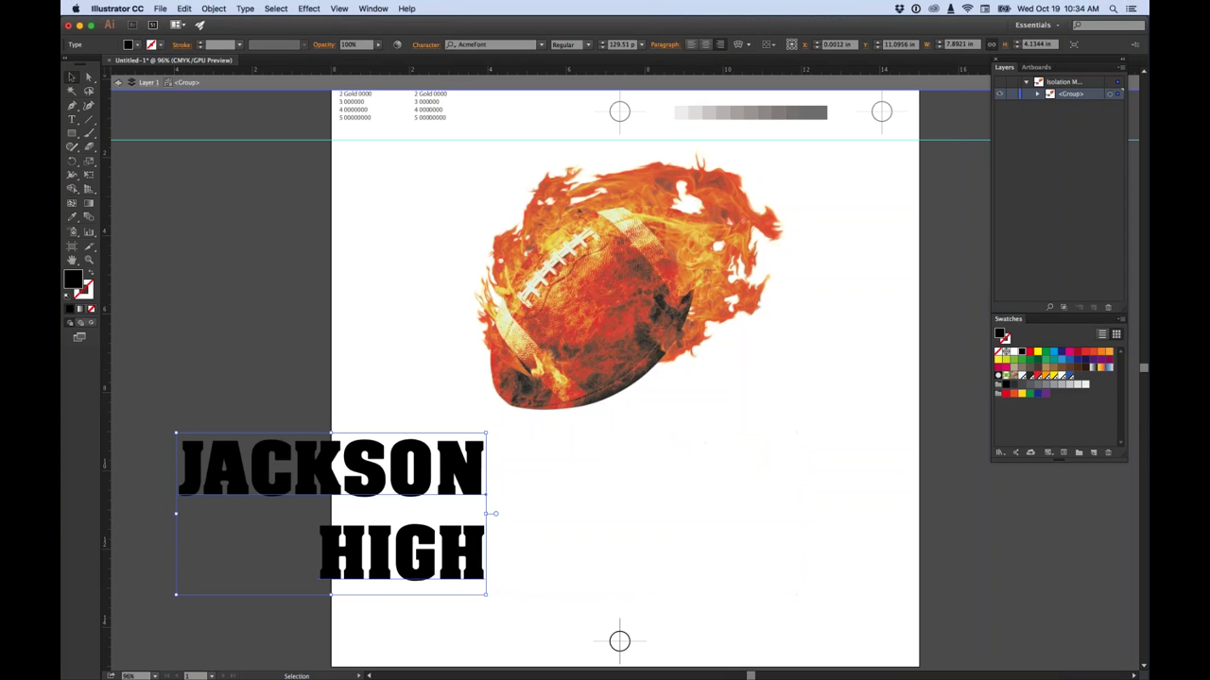
left_click_drag(458, 470, 759, 473)
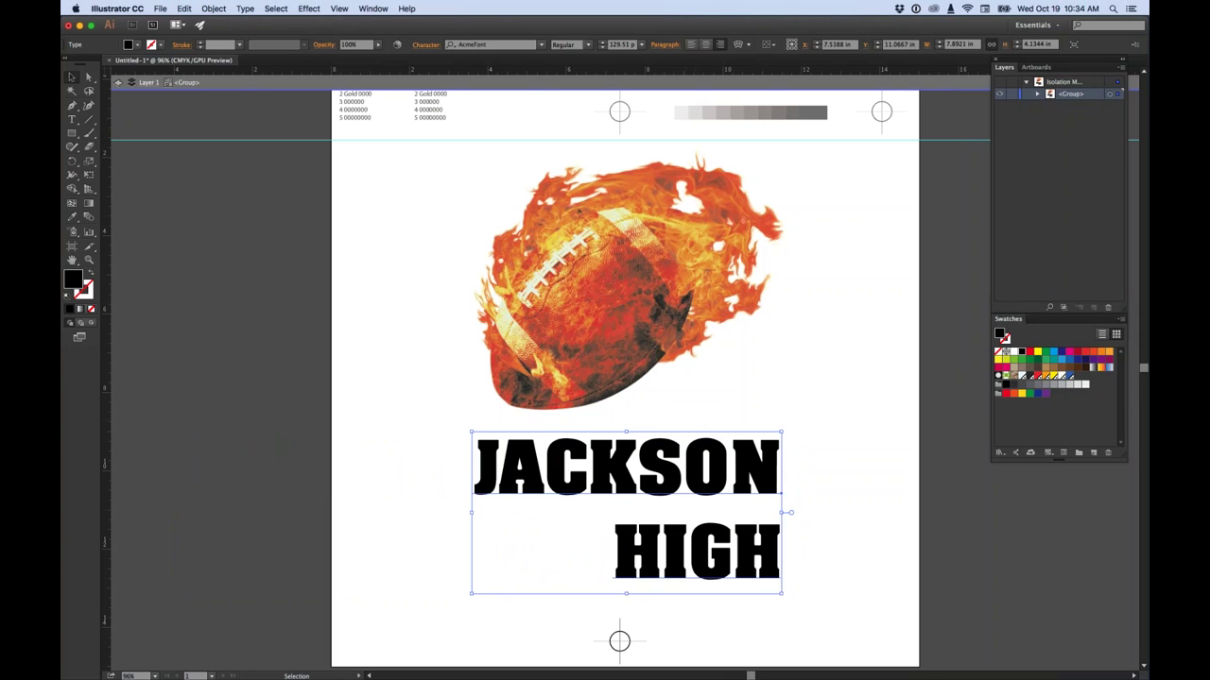
Tighten the kerning between the O and N of JACKSON to -33
left_click(72, 121)
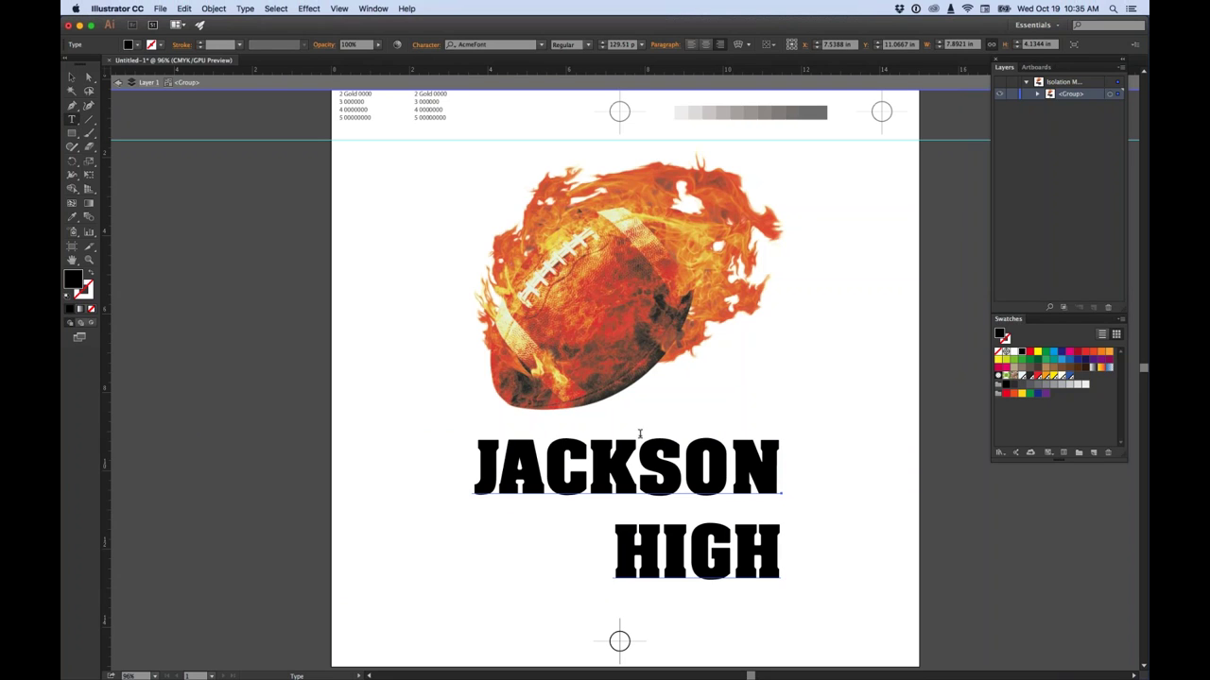
left_click(729, 475)
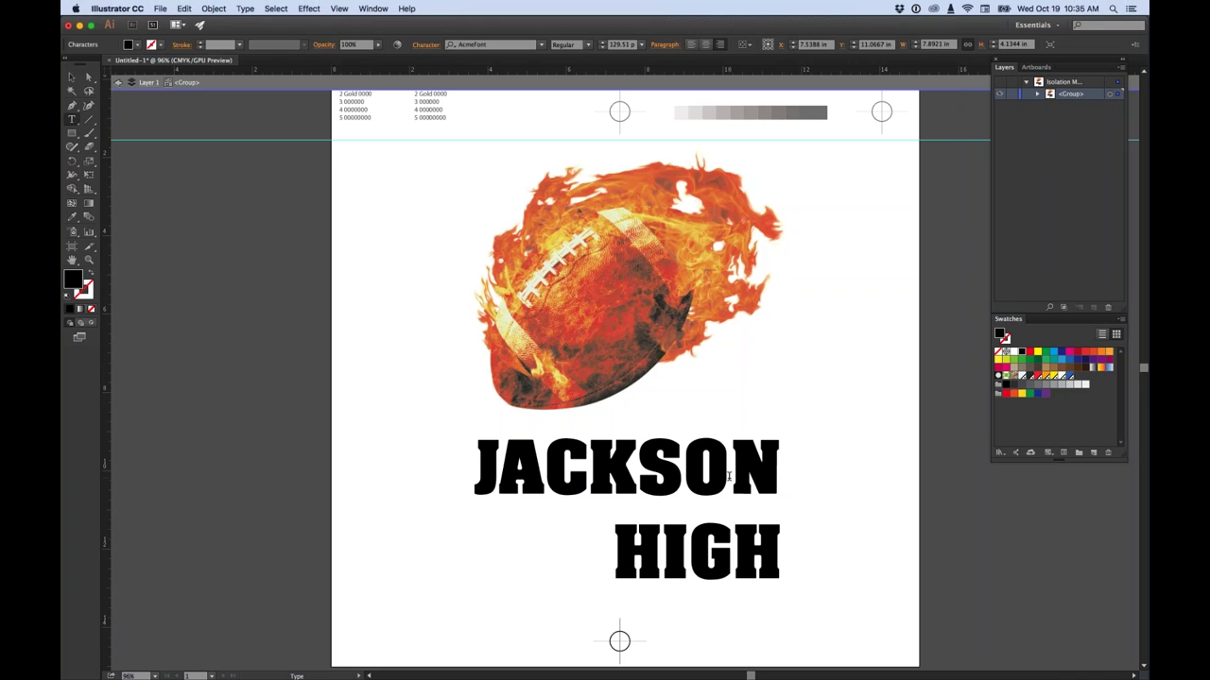
left_click(427, 45)
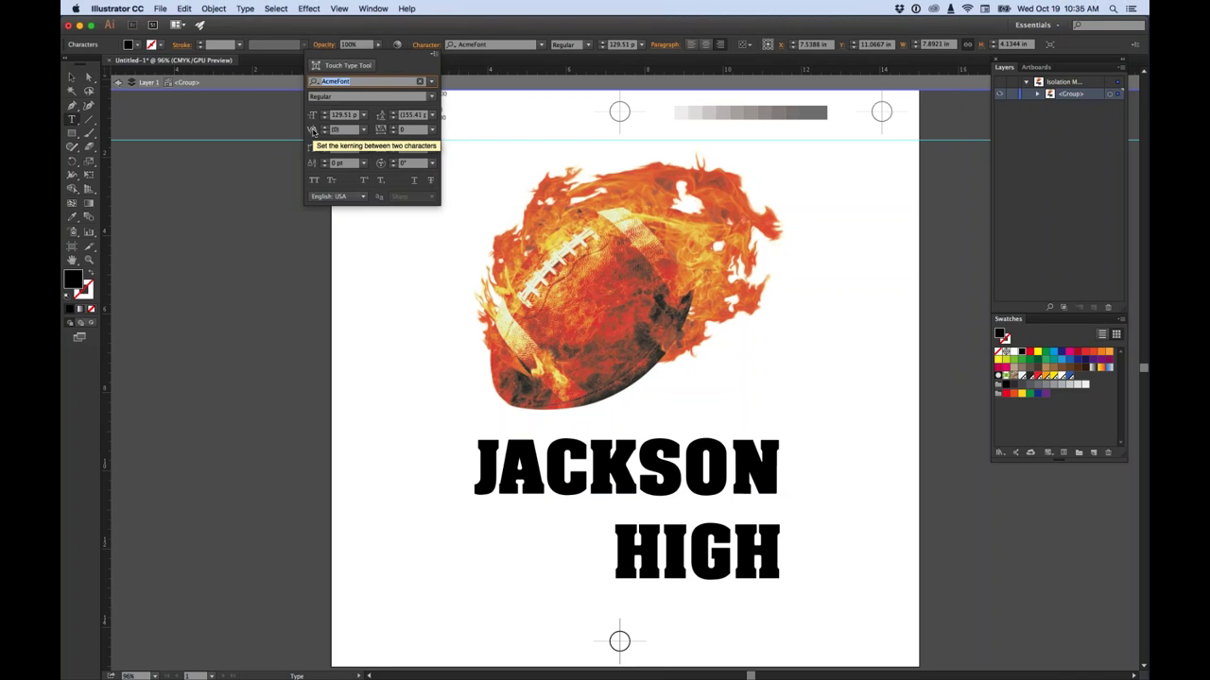
left_click(323, 134)
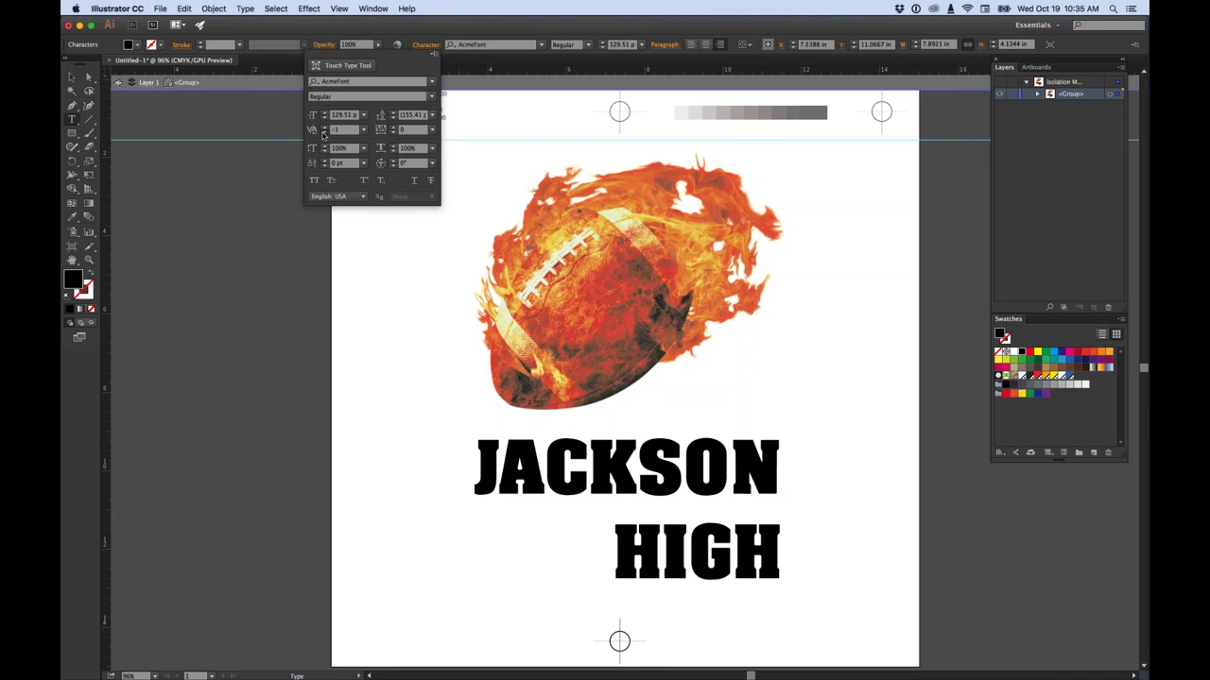
left_click(324, 134)
left_click(323, 133)
left_click(324, 133)
left_click(323, 133)
left_click(323, 133)
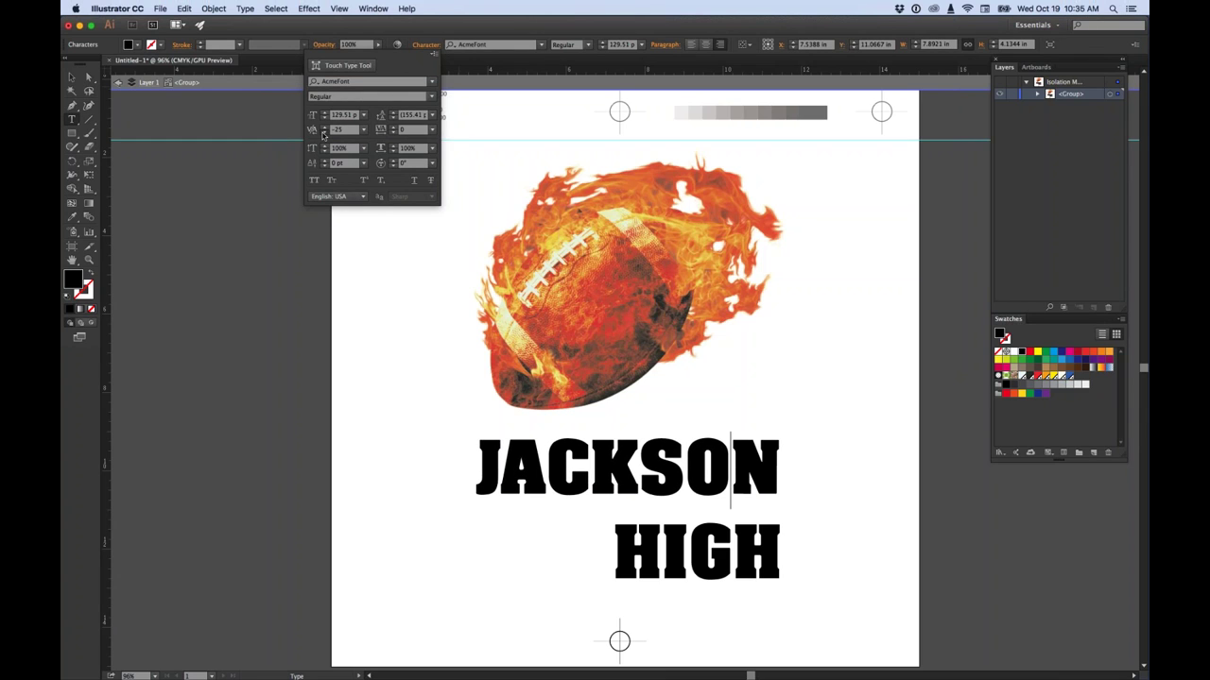
left_click(324, 133)
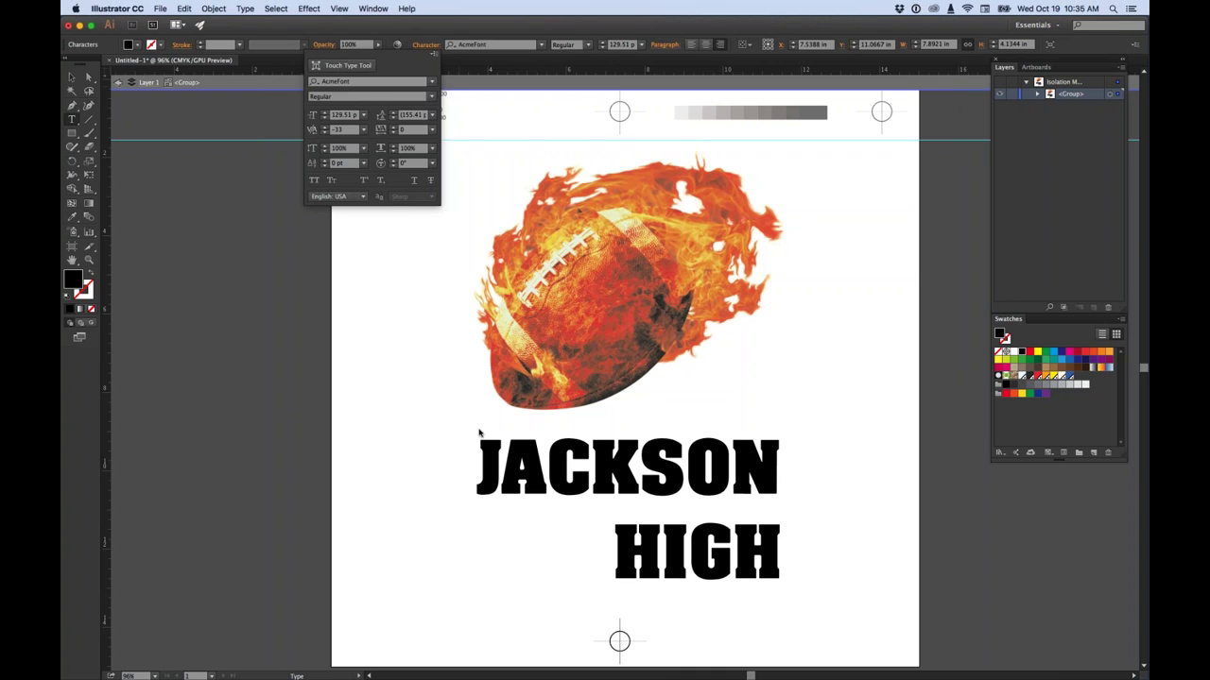
Set the kerning between the J and A of JACKSON to -41
left_click(504, 477)
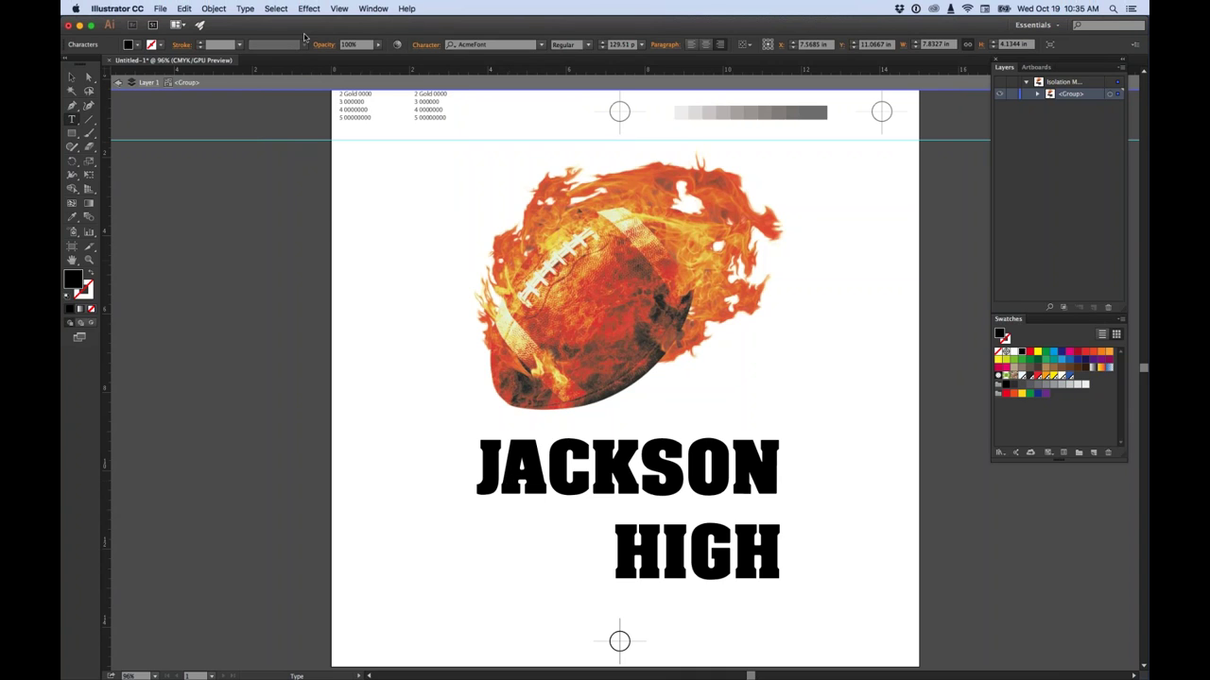
left_click(432, 48)
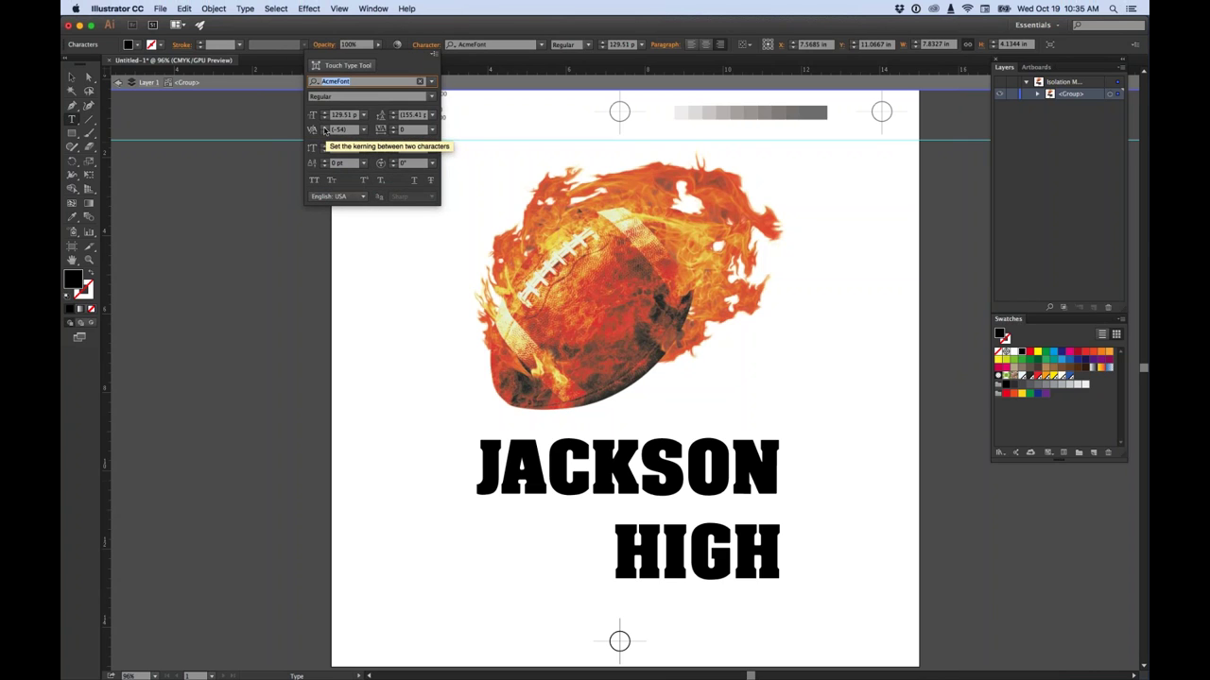
left_click(324, 128)
left_click(324, 126)
left_click(324, 125)
left_click(324, 126)
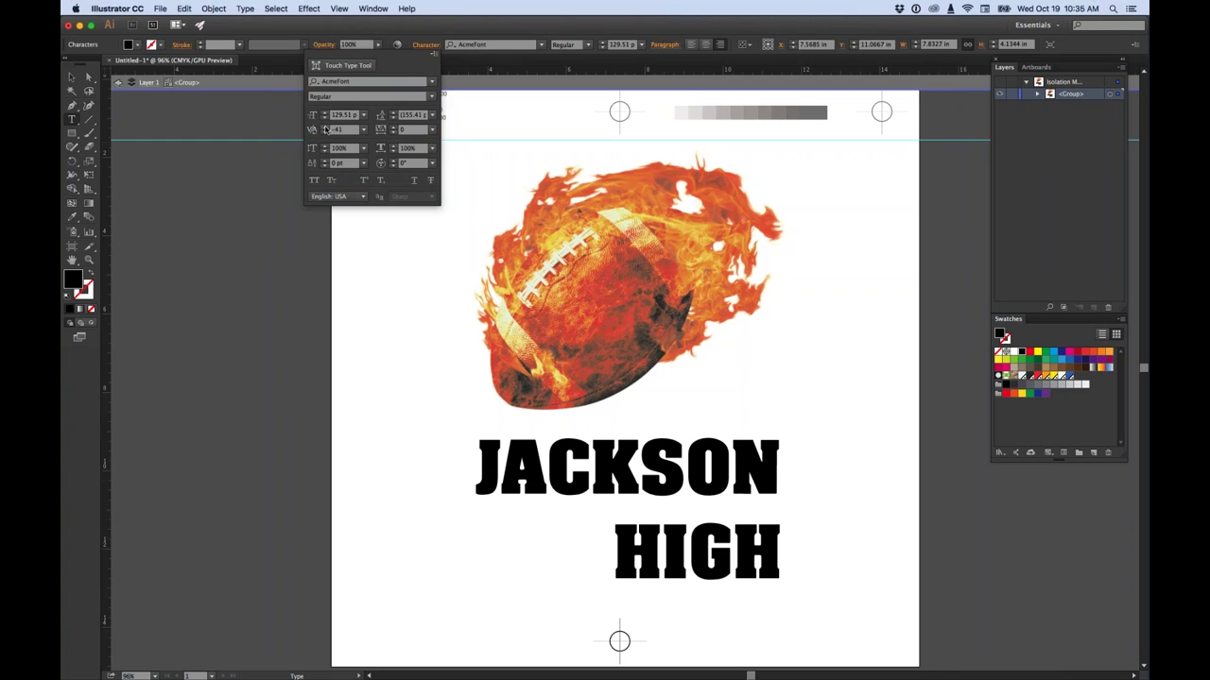
Set the leading of the whole JACKSON HIGH text block to 152 pt
left_click(392, 114)
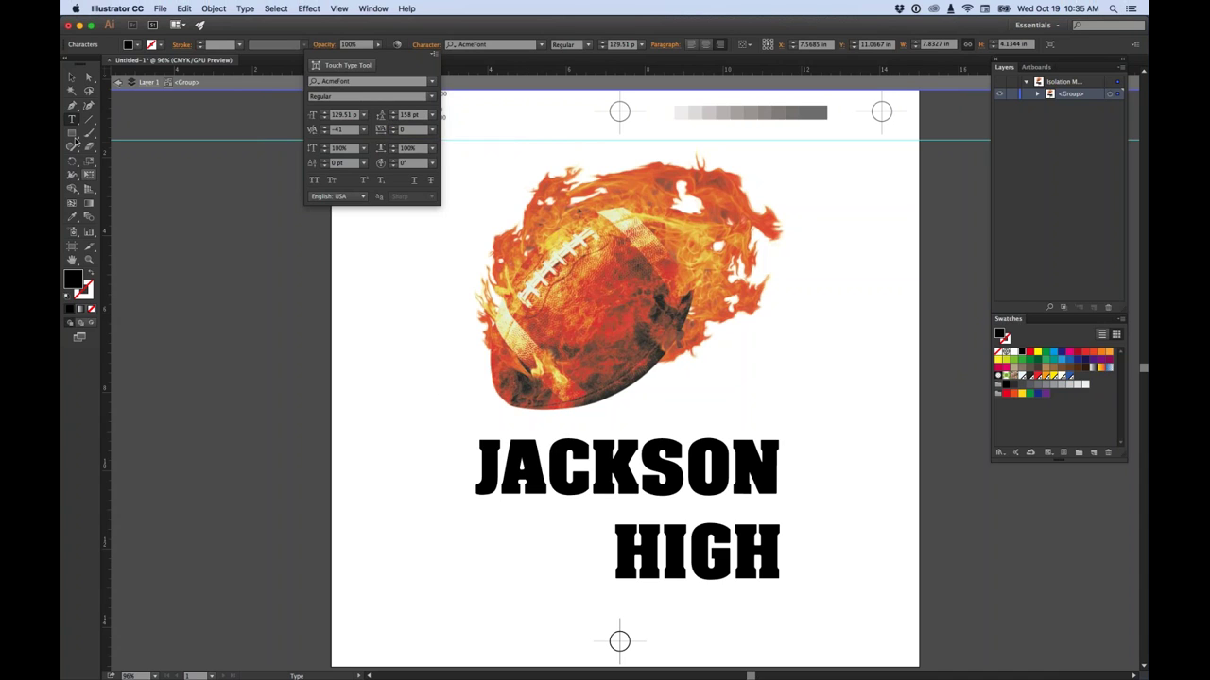
left_click(84, 106)
key("Escape")
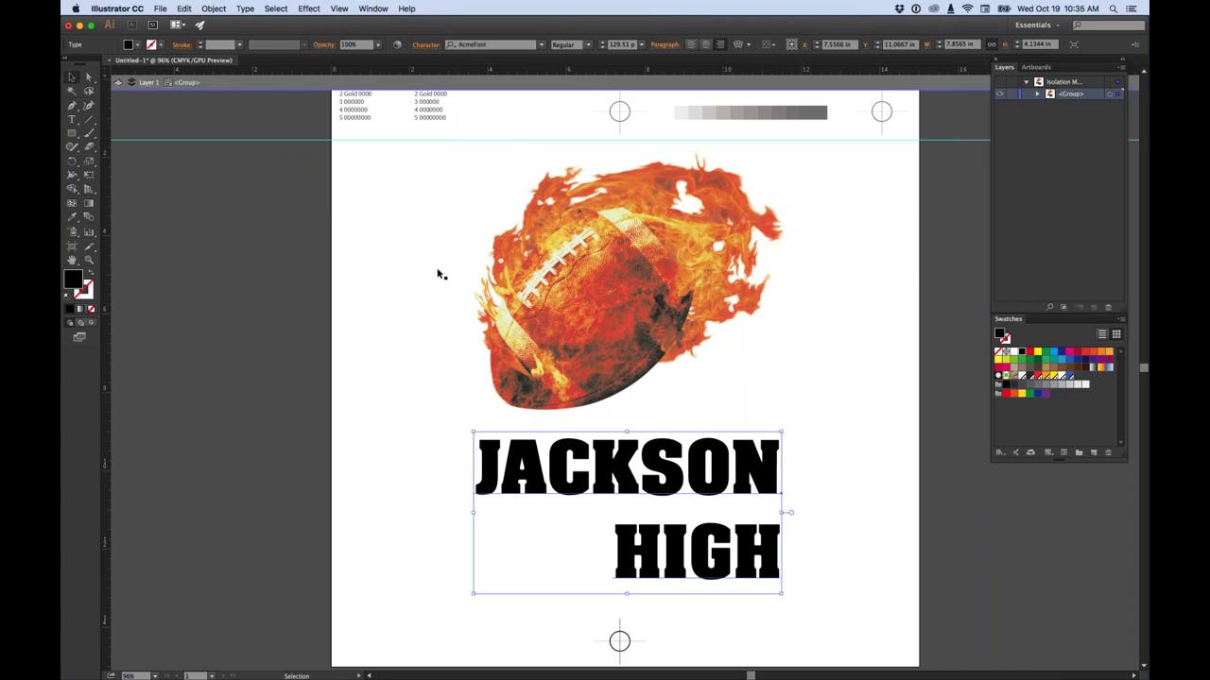
left_click(426, 45)
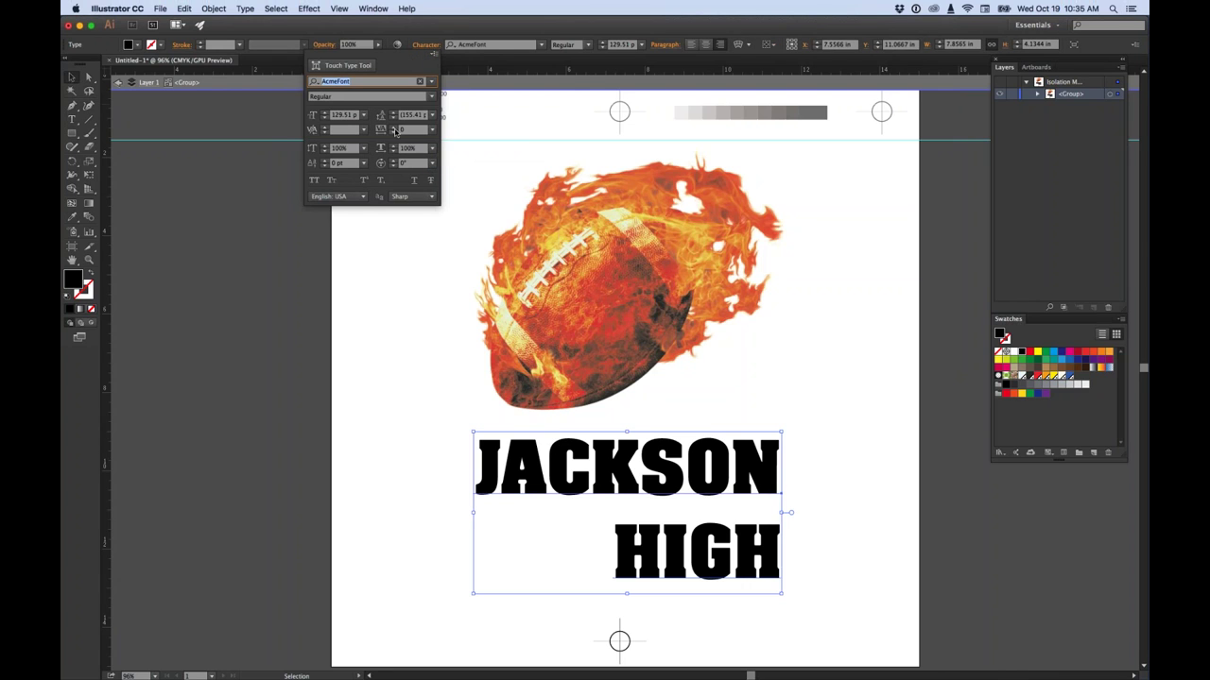
left_click(394, 112)
left_click(394, 112)
left_click(394, 113)
left_click(394, 112)
left_click(394, 113)
left_click(394, 112)
left_click(394, 113)
left_click(396, 118)
left_click(396, 118)
left_click(396, 118)
left_click(396, 118)
left_click(396, 118)
left_click(396, 118)
left_click(396, 119)
left_click(396, 118)
left_click(395, 119)
left_click(396, 118)
left_click(396, 118)
left_click(396, 118)
left_click(396, 118)
left_click(395, 118)
left_click(396, 118)
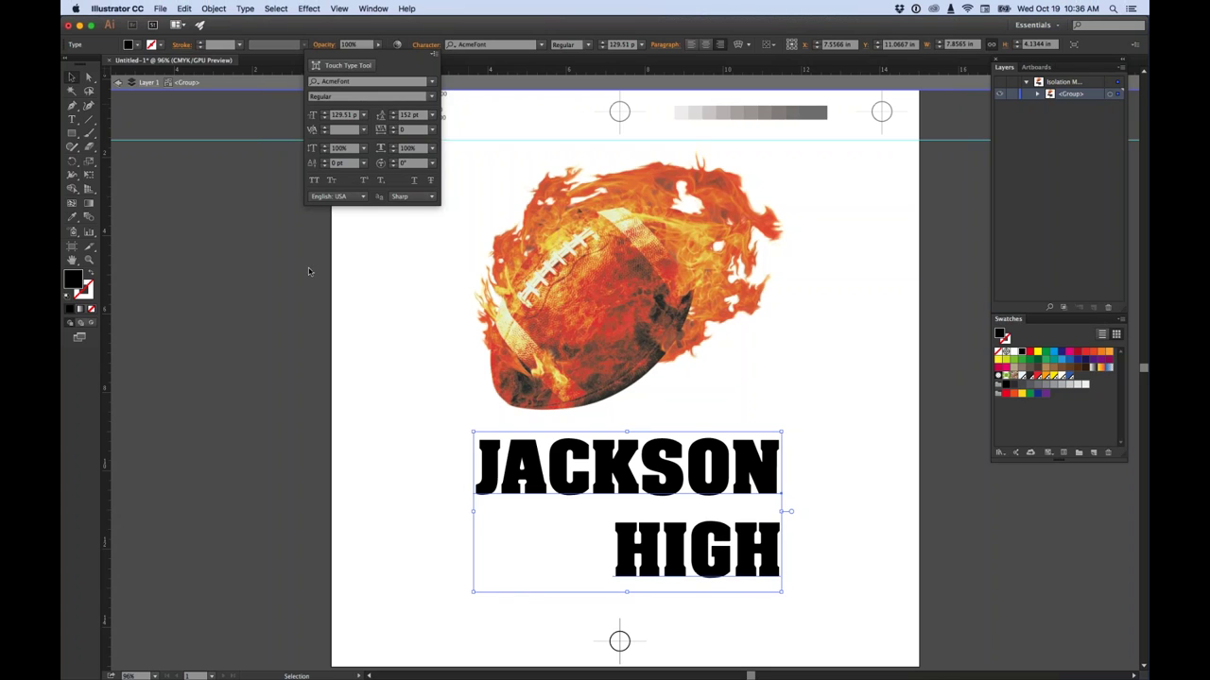
left_click(278, 255)
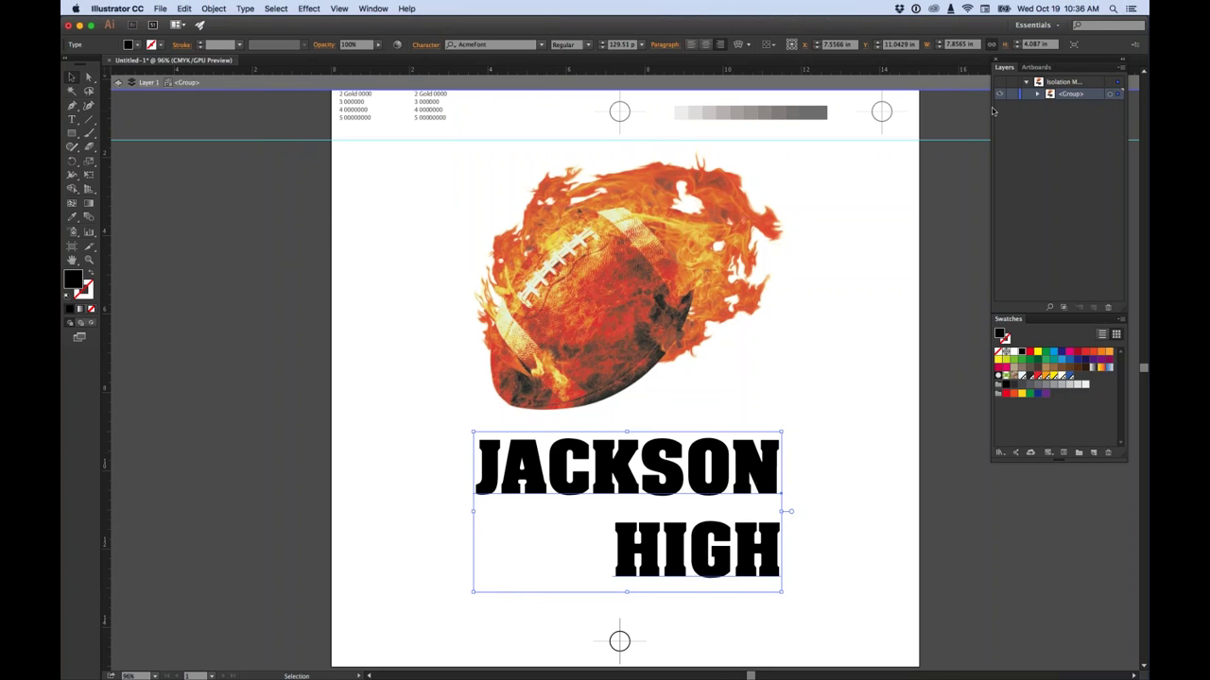
Expand the artwork group in the layer list and convert the JACKSON HIGH text to outlines
left_click(1036, 94)
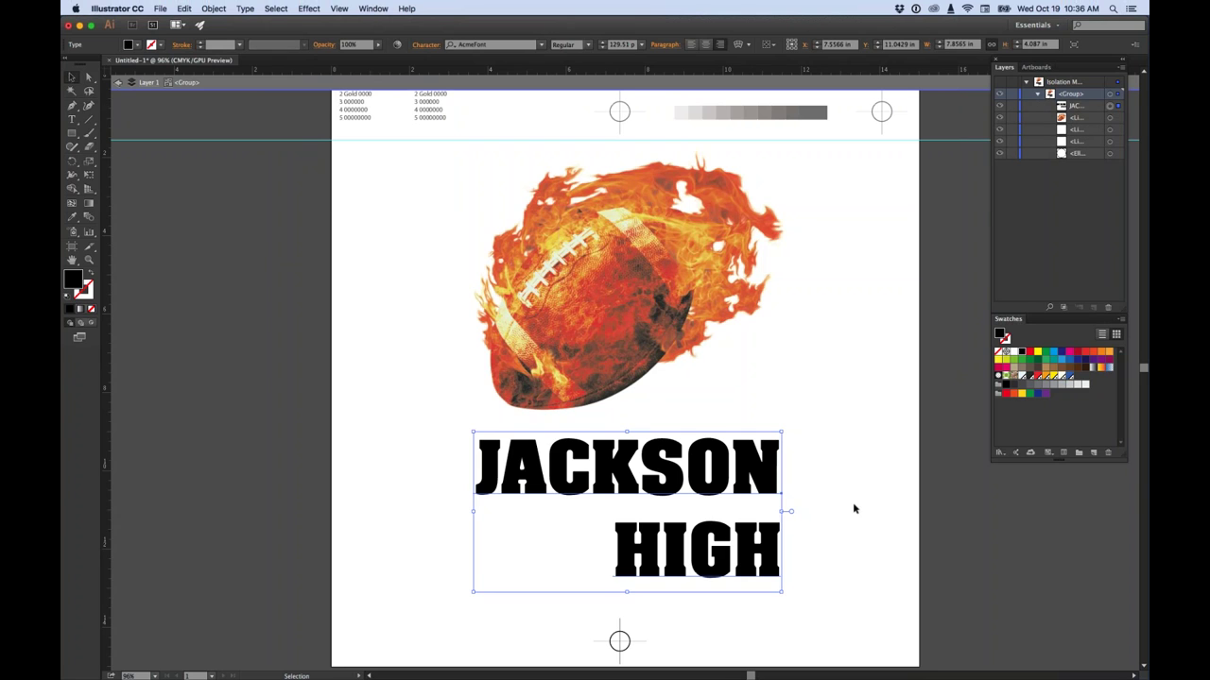
left_click(852, 502)
left_click(773, 496)
left_click(223, 7)
mouse_move(245, 8)
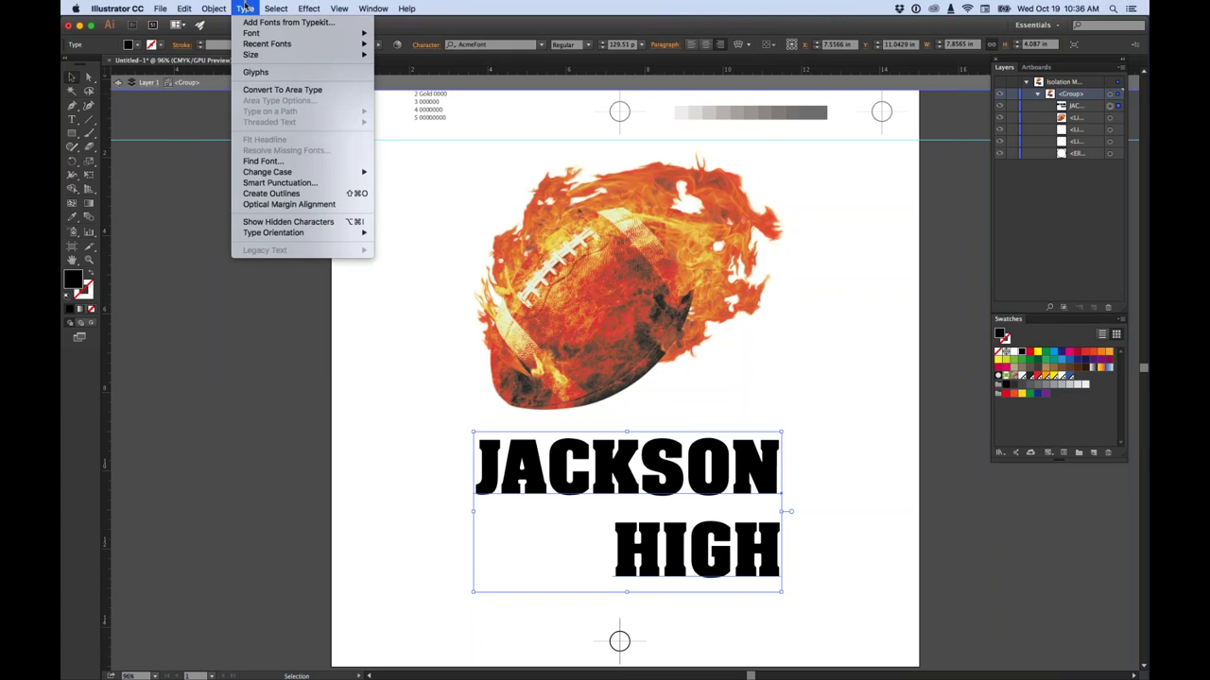
left_click(264, 194)
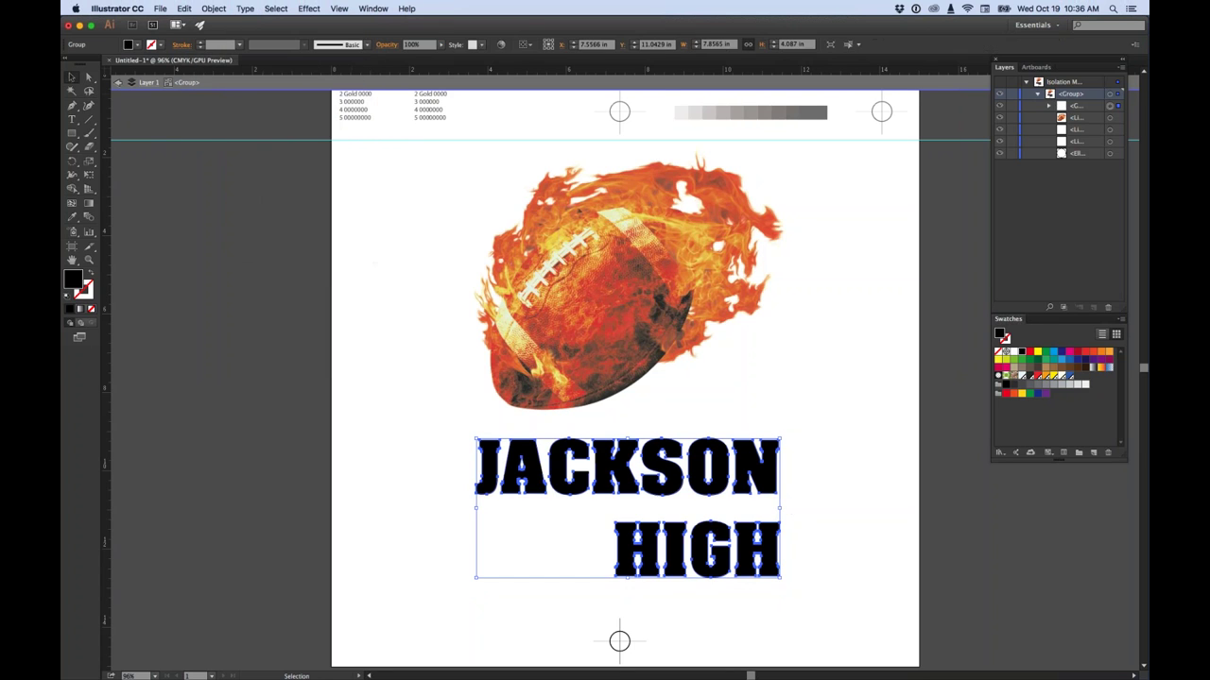
Expand the outlined lettering's group to show its letters and combine them into one compound path
left_click(1048, 105)
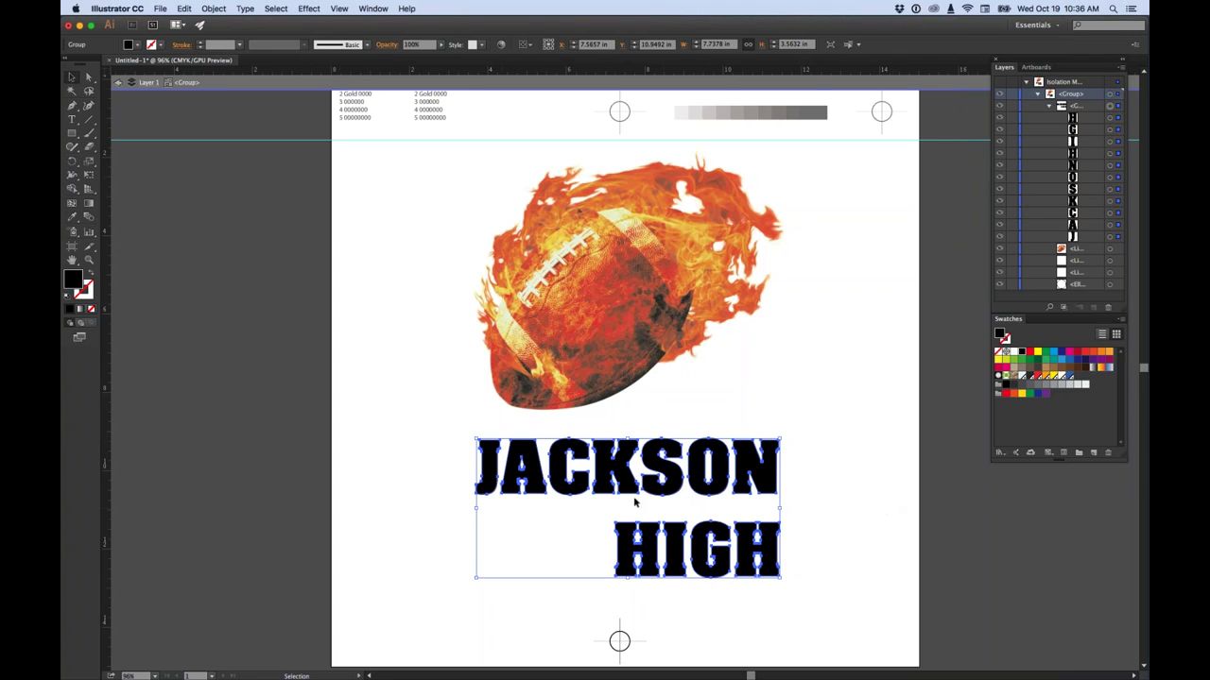
left_click(214, 8)
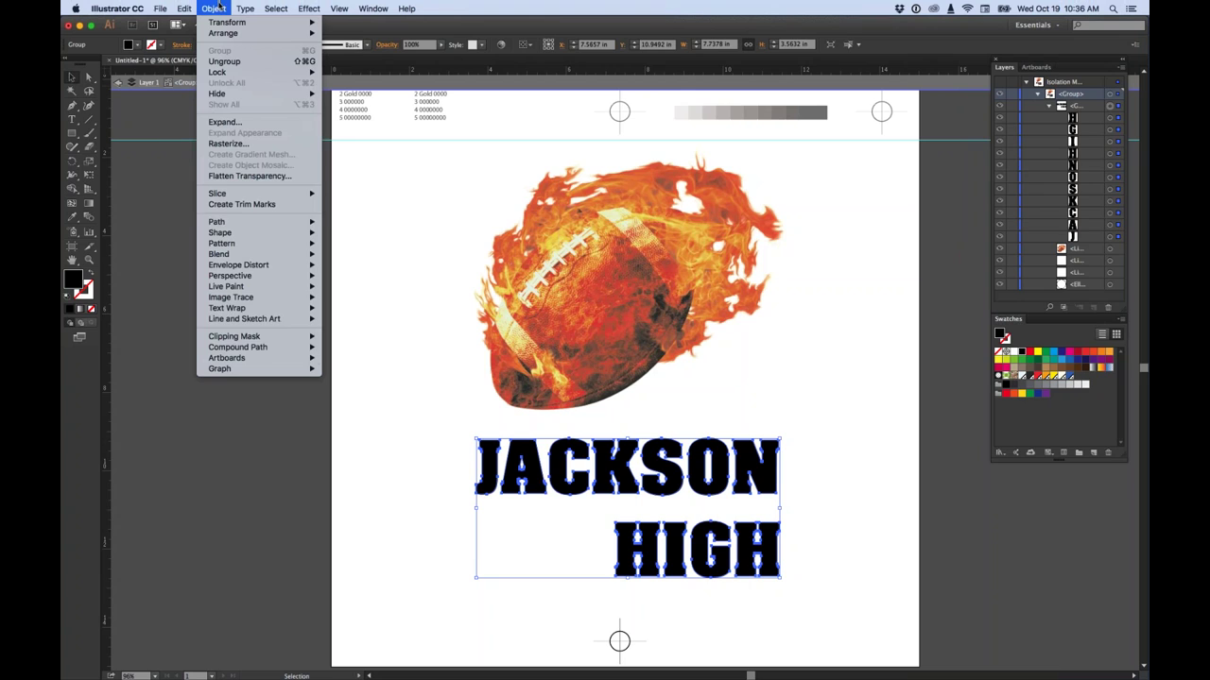
mouse_move(245, 350)
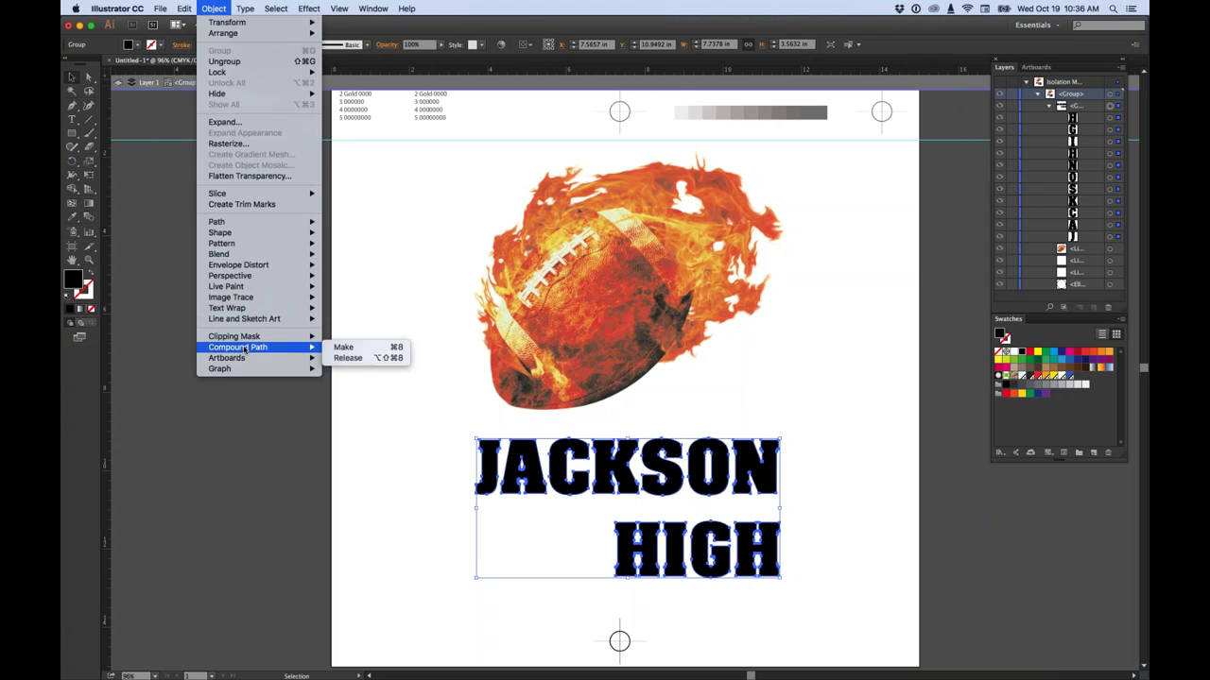
left_click(361, 351)
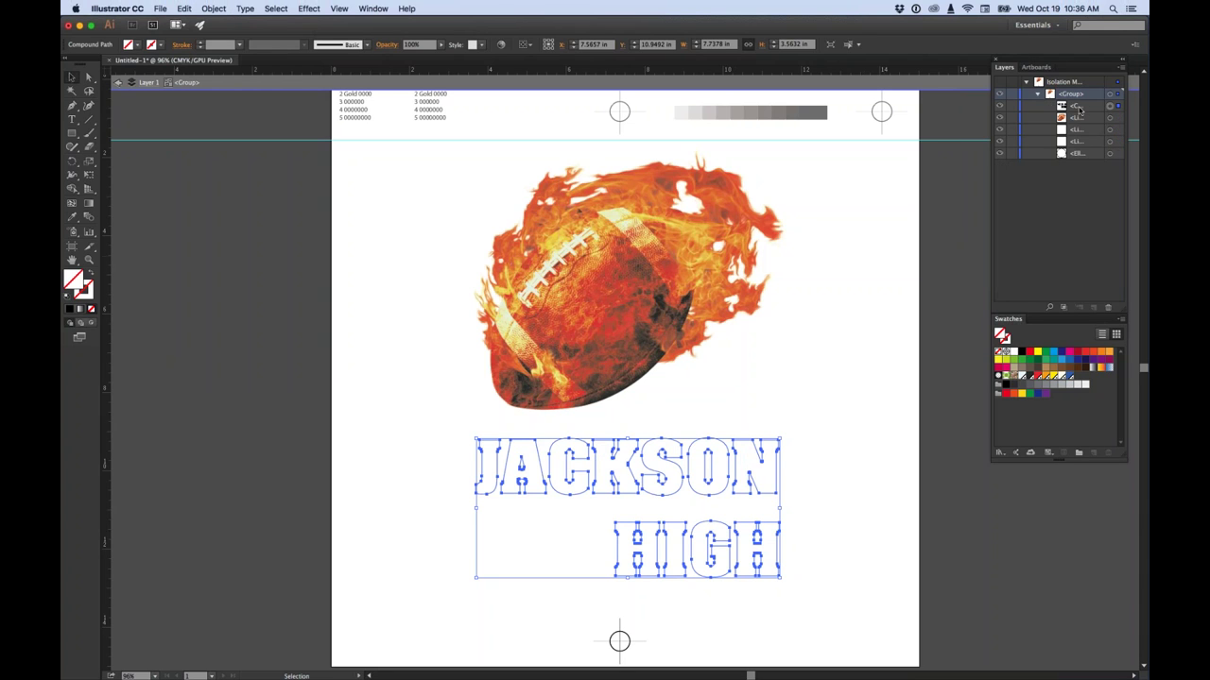
Deselect and retarget the lettering's compound path, and examine its contours up close in Outline view
key("super+shift+a")
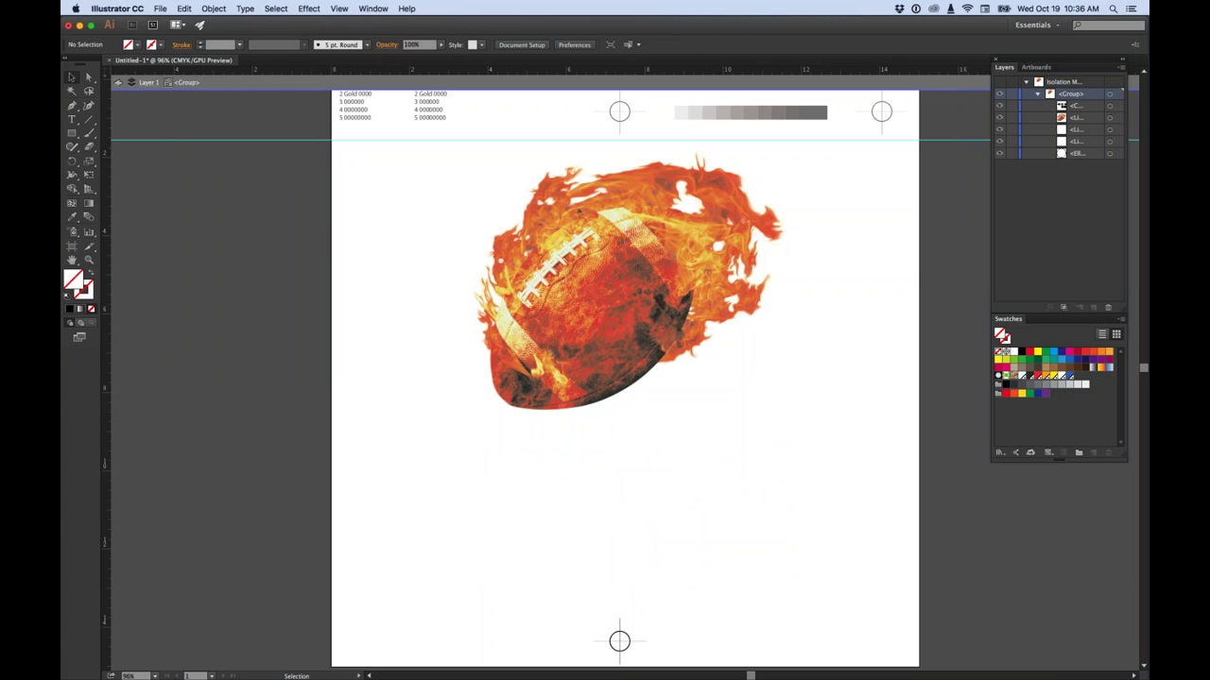
left_click(1110, 106)
key("a")
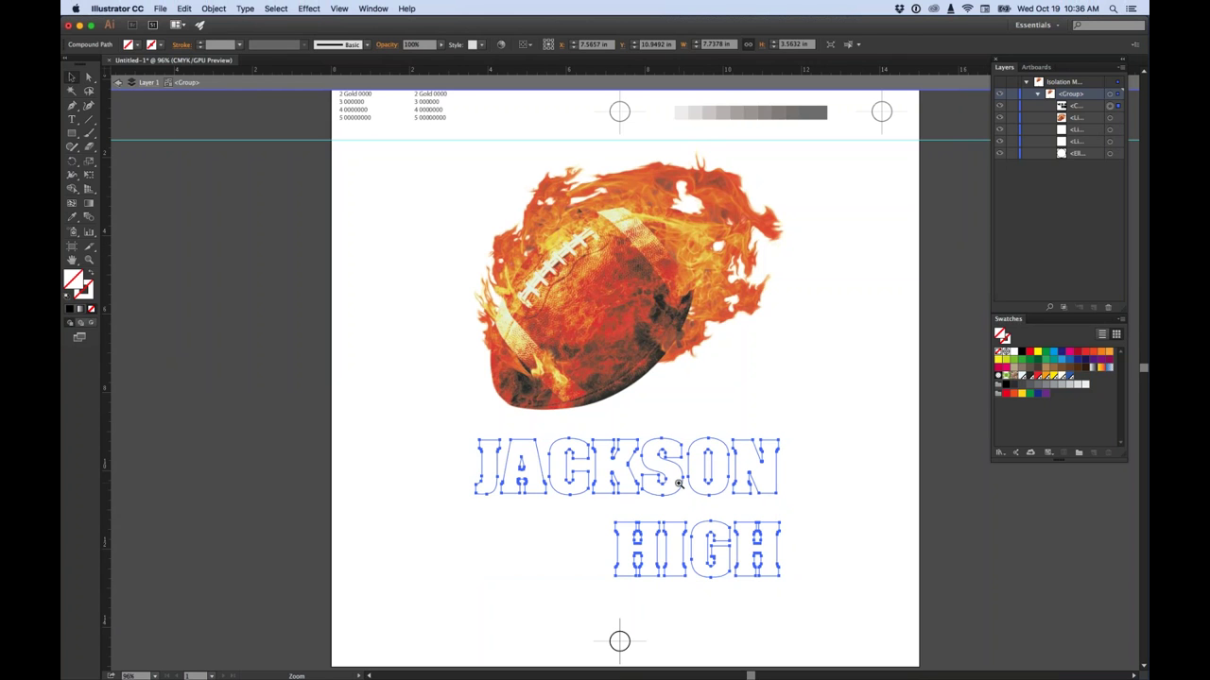
key("super+1")
key("super+y")
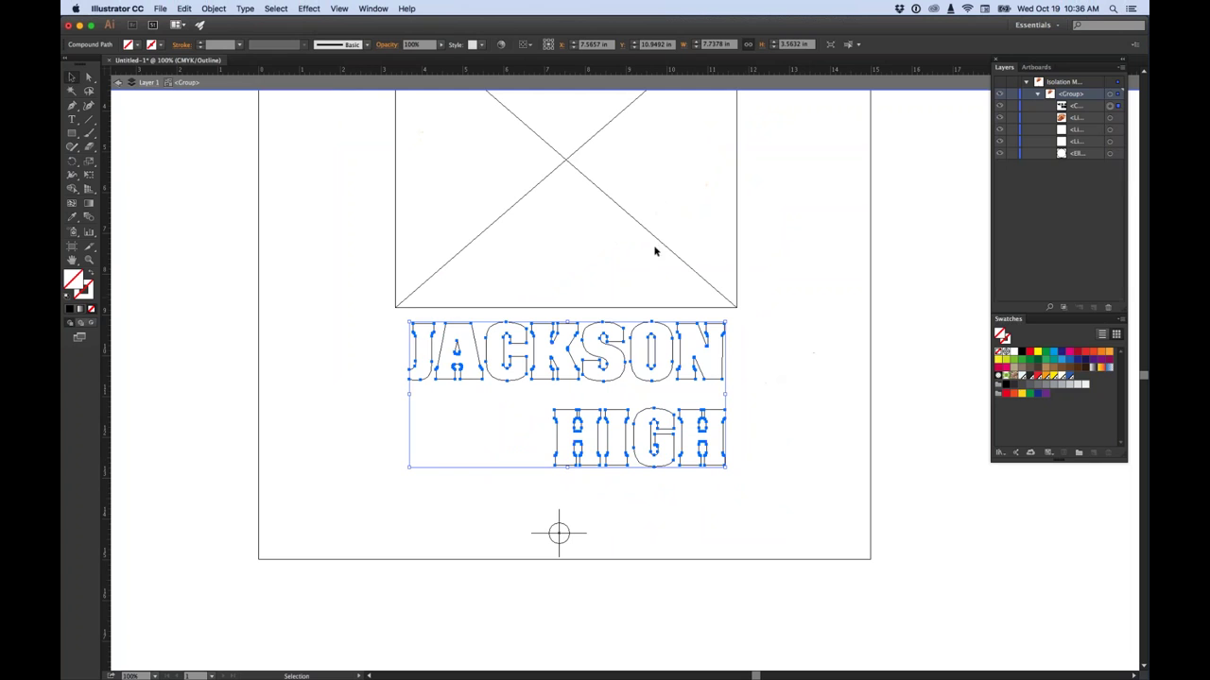
left_click(588, 334)
key("v")
left_click(891, 375)
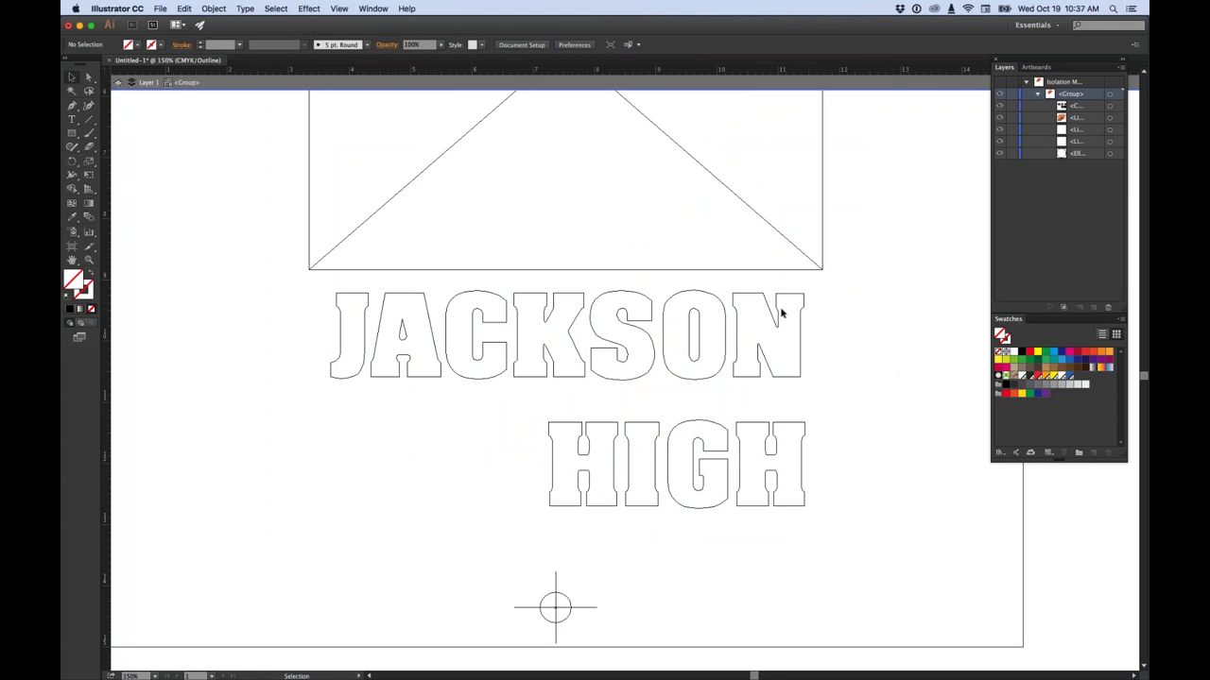
Offset the JACKSON HIGH lettering's compound path outward by .05 in with miter joins
left_click(780, 378)
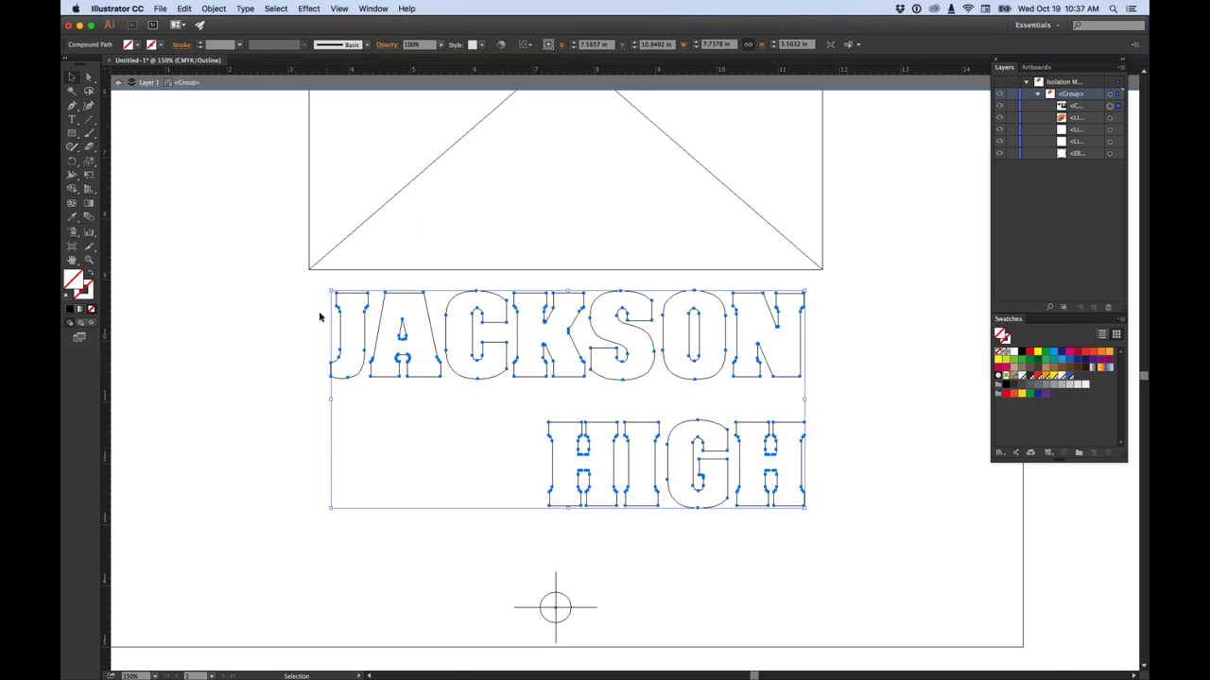
left_click(214, 8)
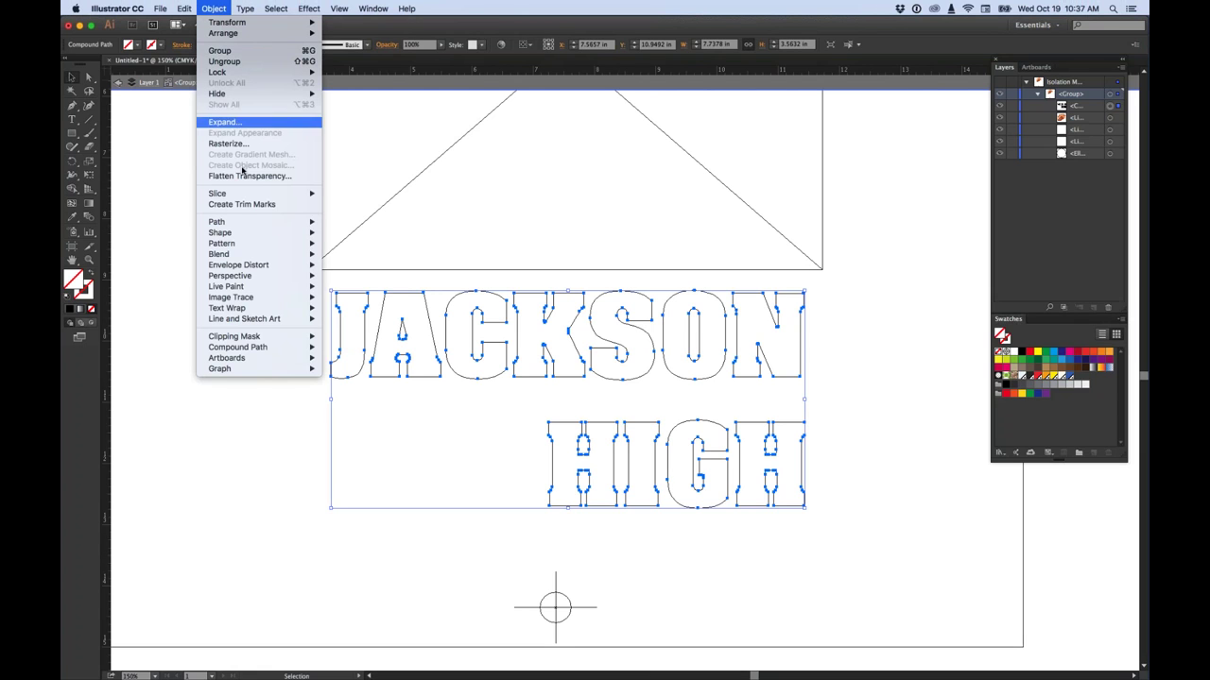
mouse_move(226, 222)
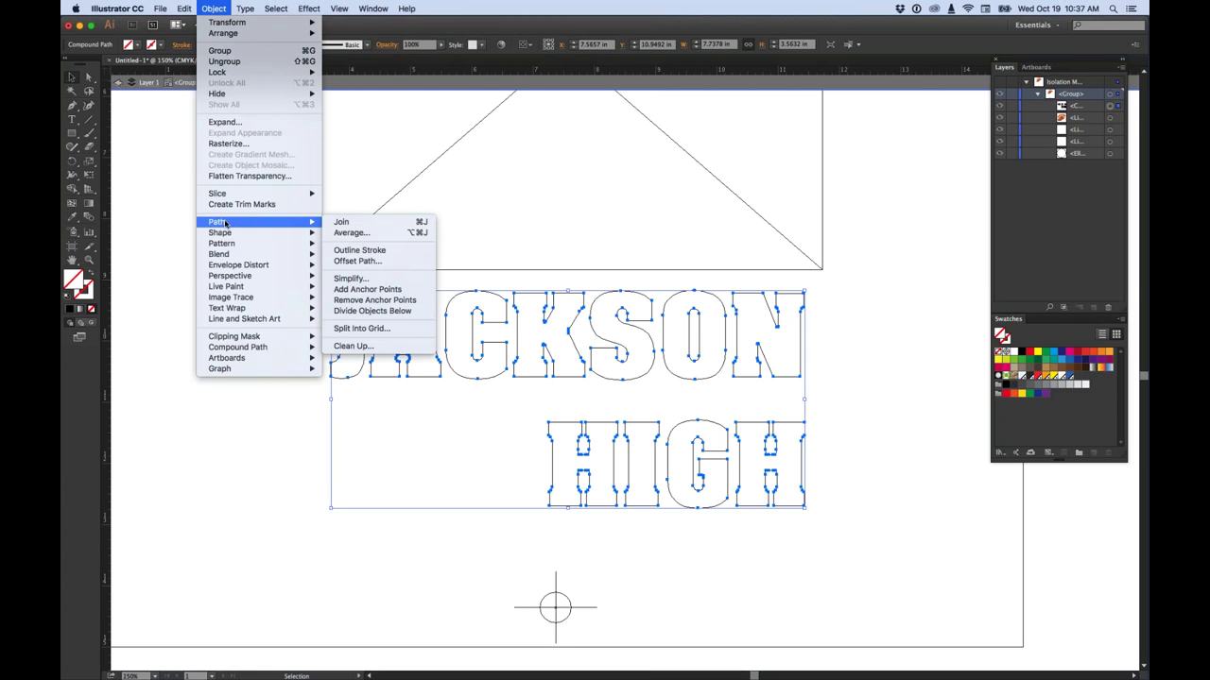
left_click(354, 260)
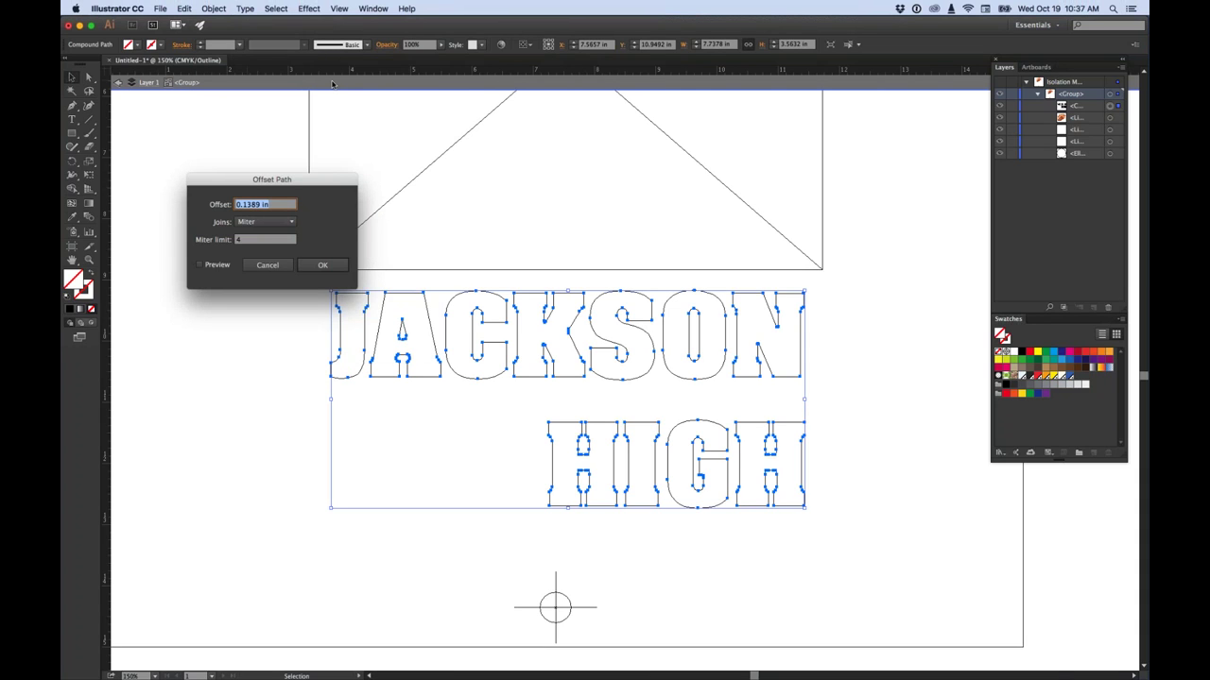
type(".05")
key("Return")
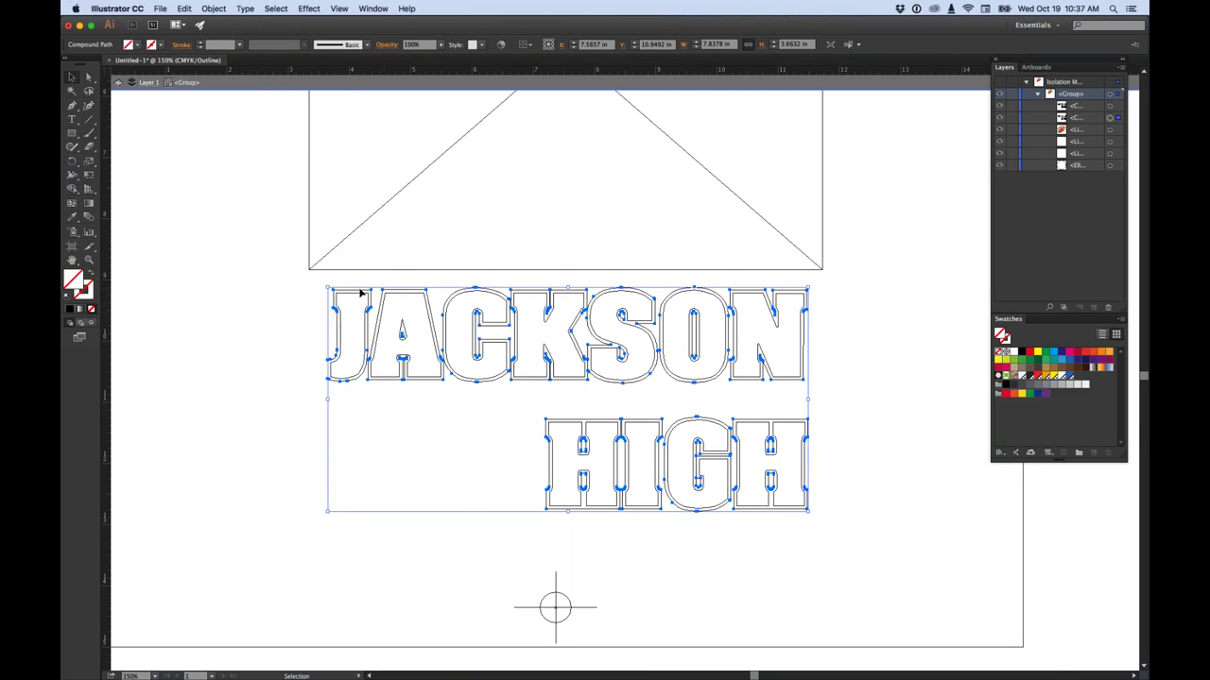
left_click(292, 290)
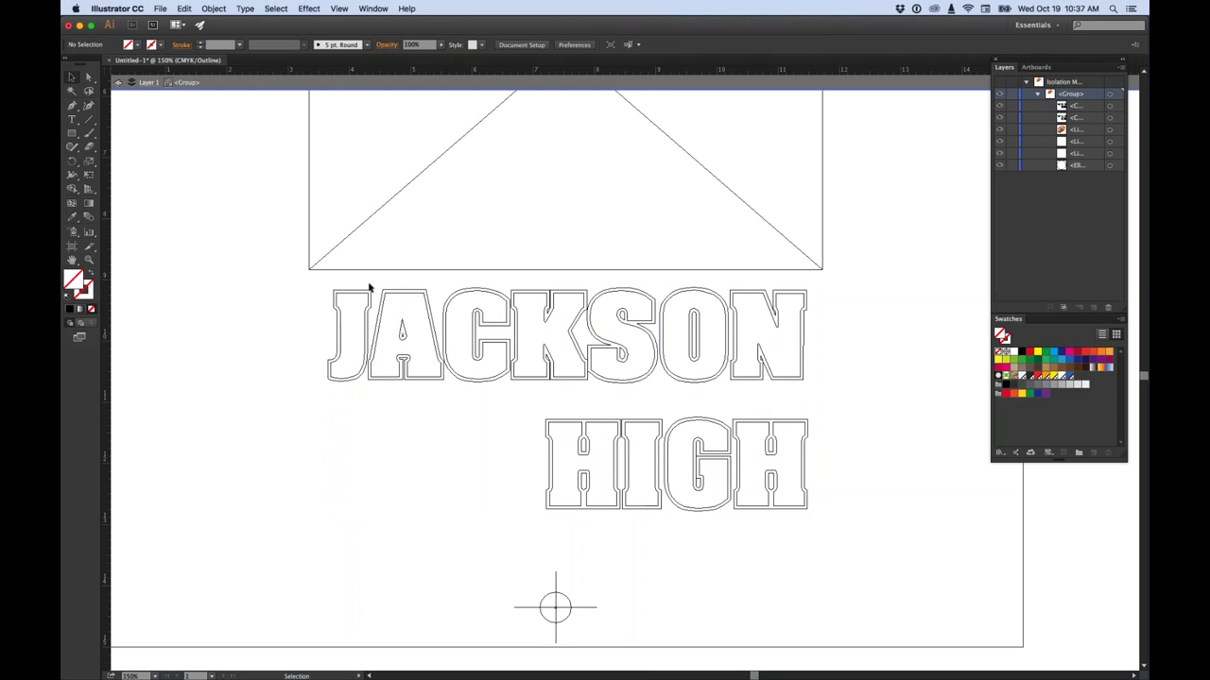
Offset the lettering's new outer contour by another .1 in with miter joins
left_click(330, 356)
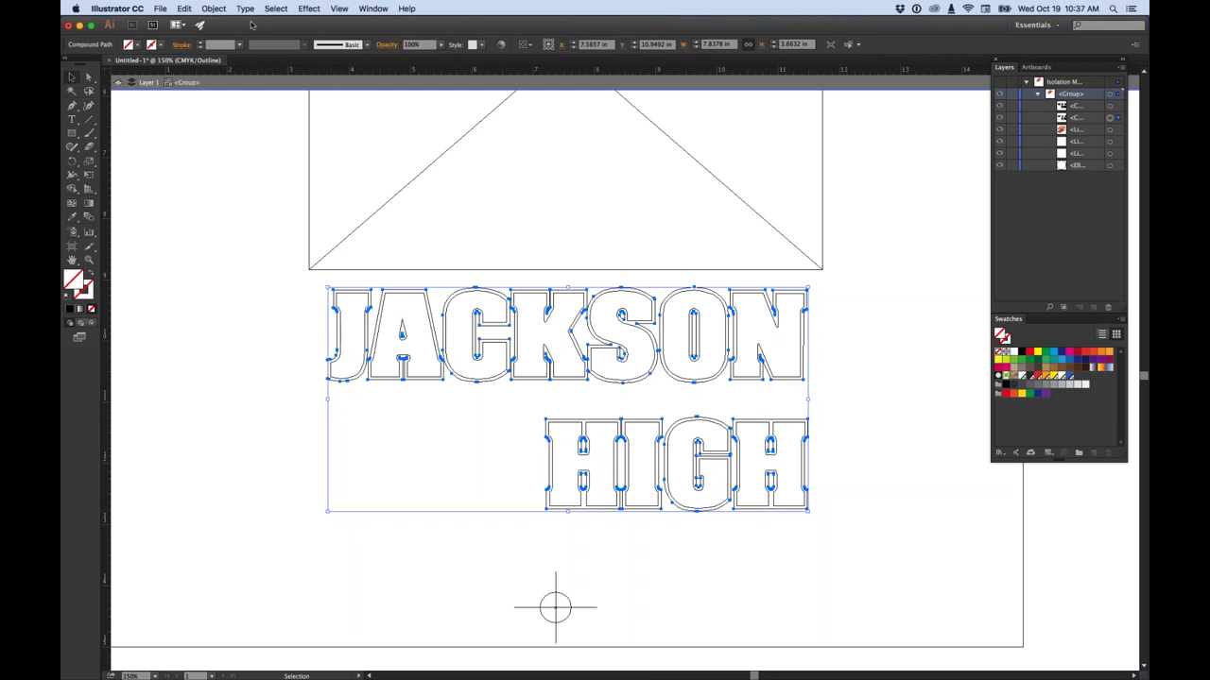
left_click(214, 8)
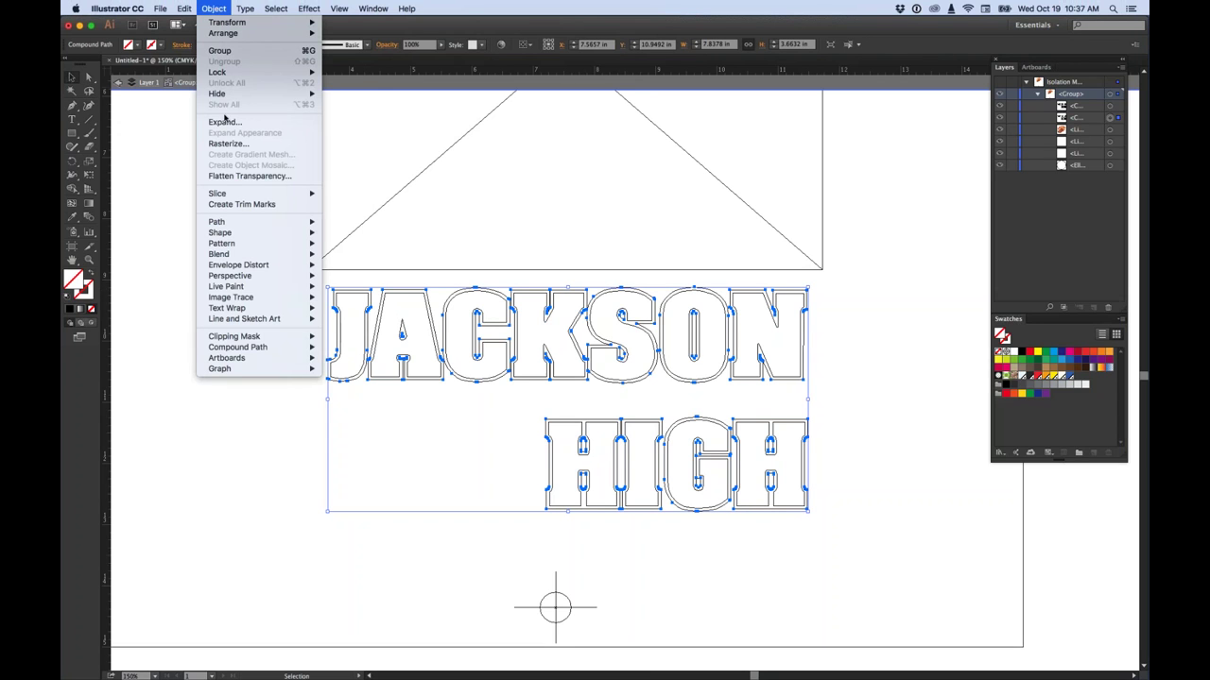
mouse_move(225, 226)
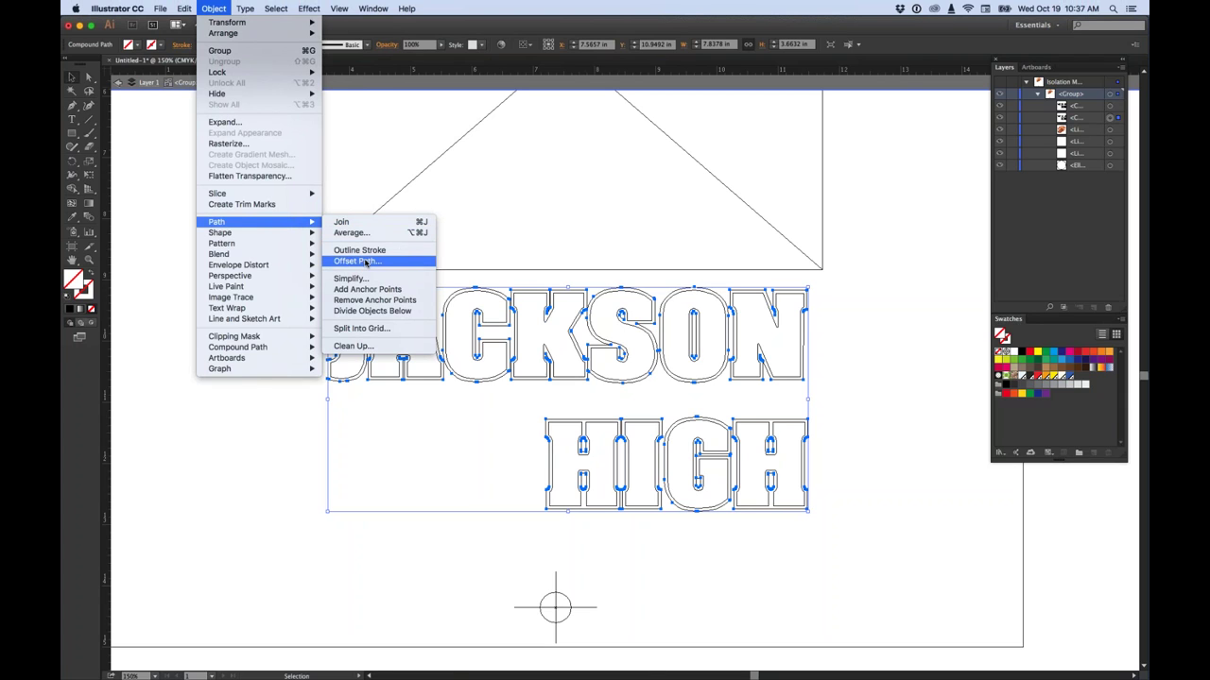
left_click(366, 262)
type(".1")
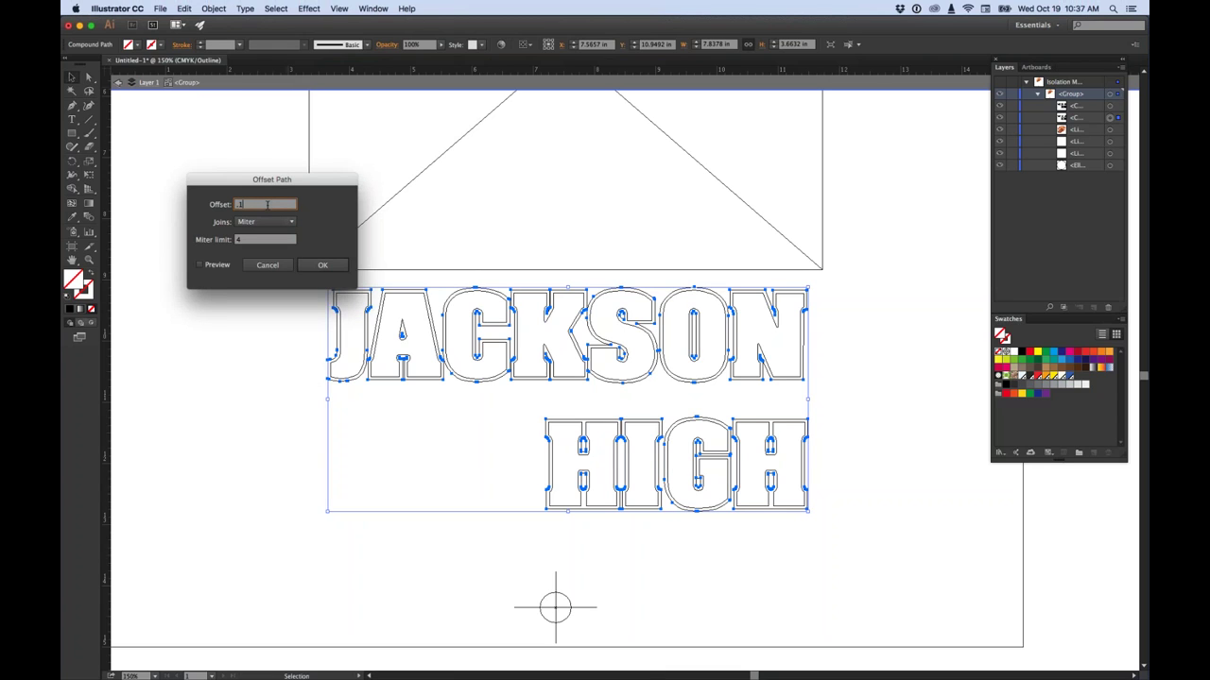
key("Return")
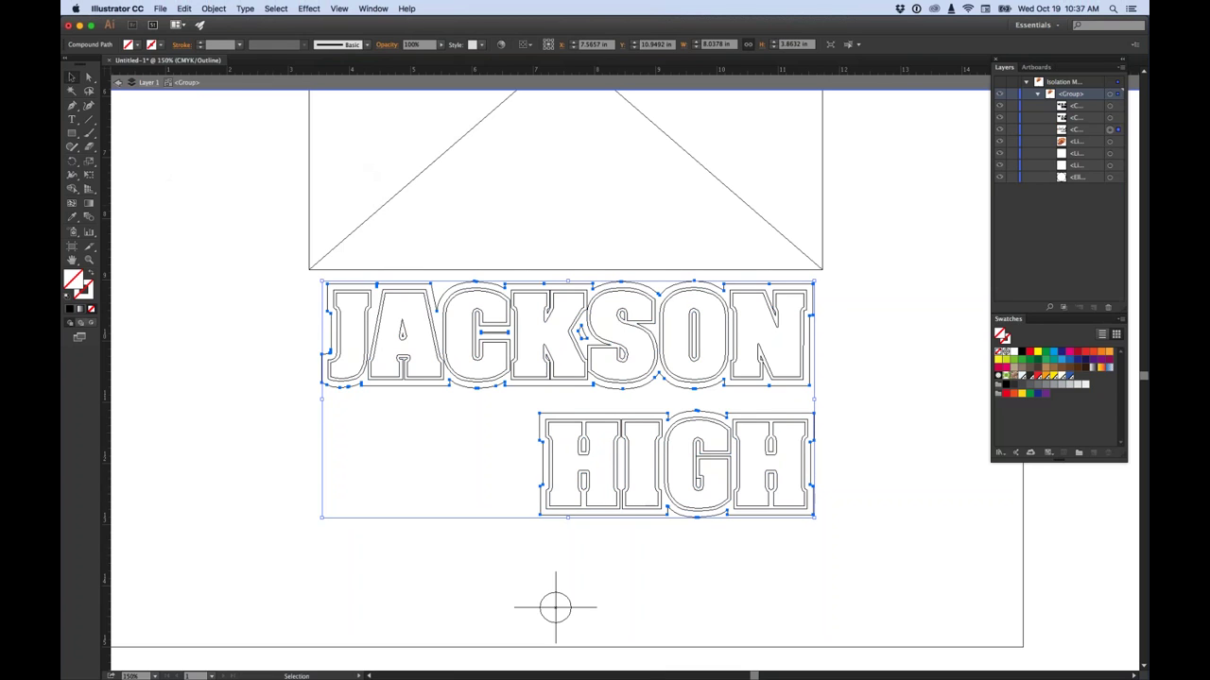
left_click(268, 303)
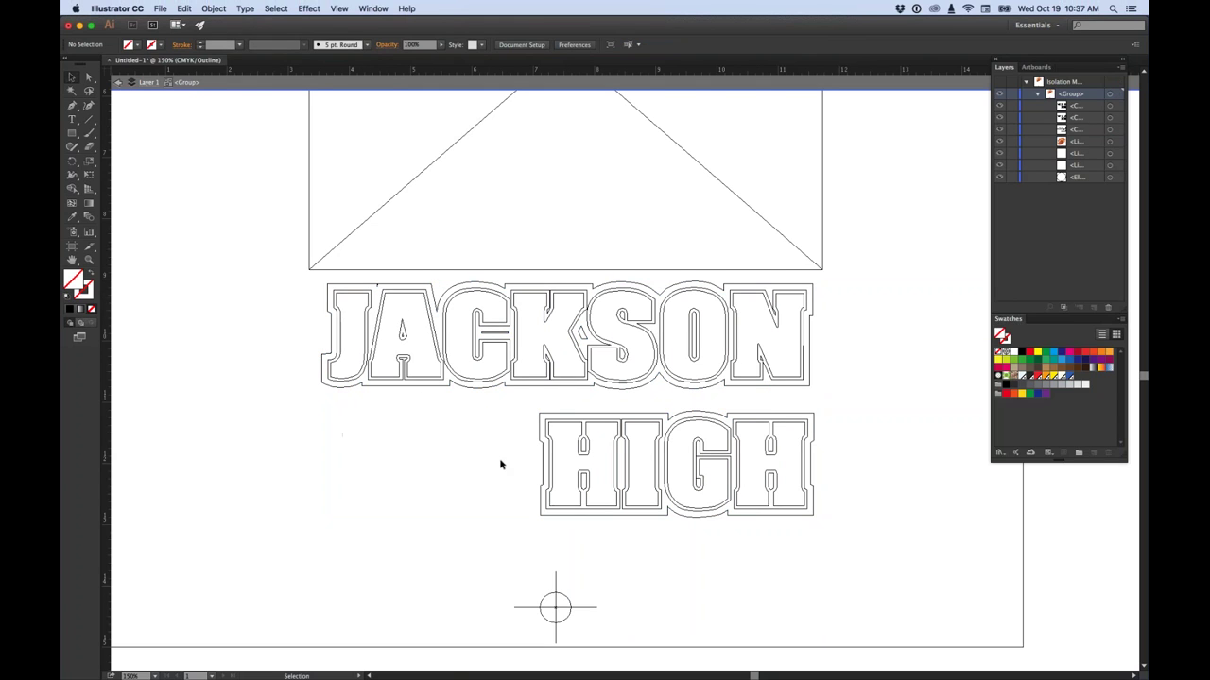
Remove the thin leftover sliver between the arms of the C from the outermost offset path
left_click(501, 336)
left_click(89, 76)
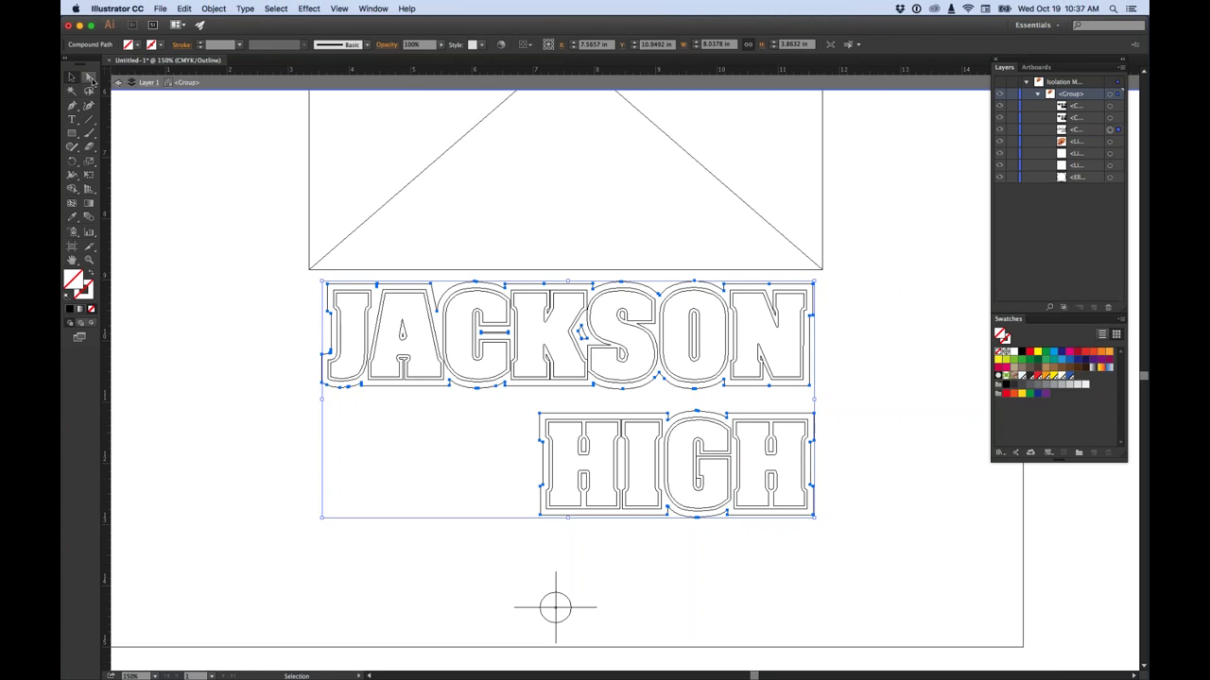
left_click(353, 245)
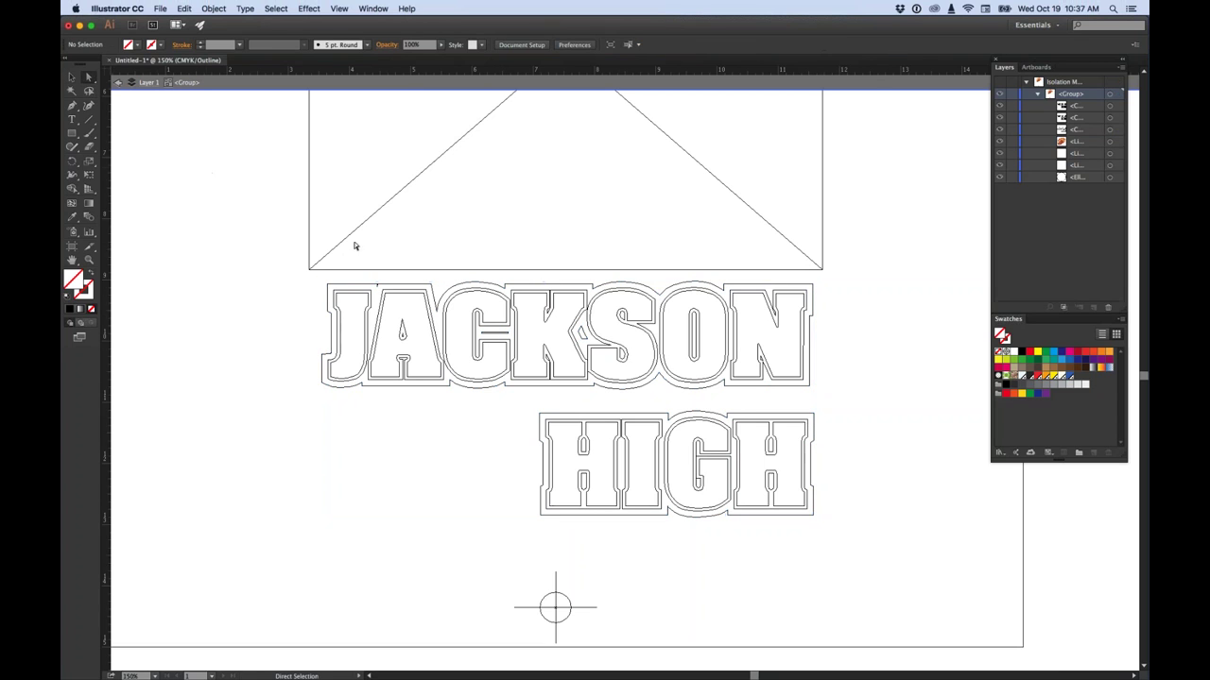
left_click(497, 333)
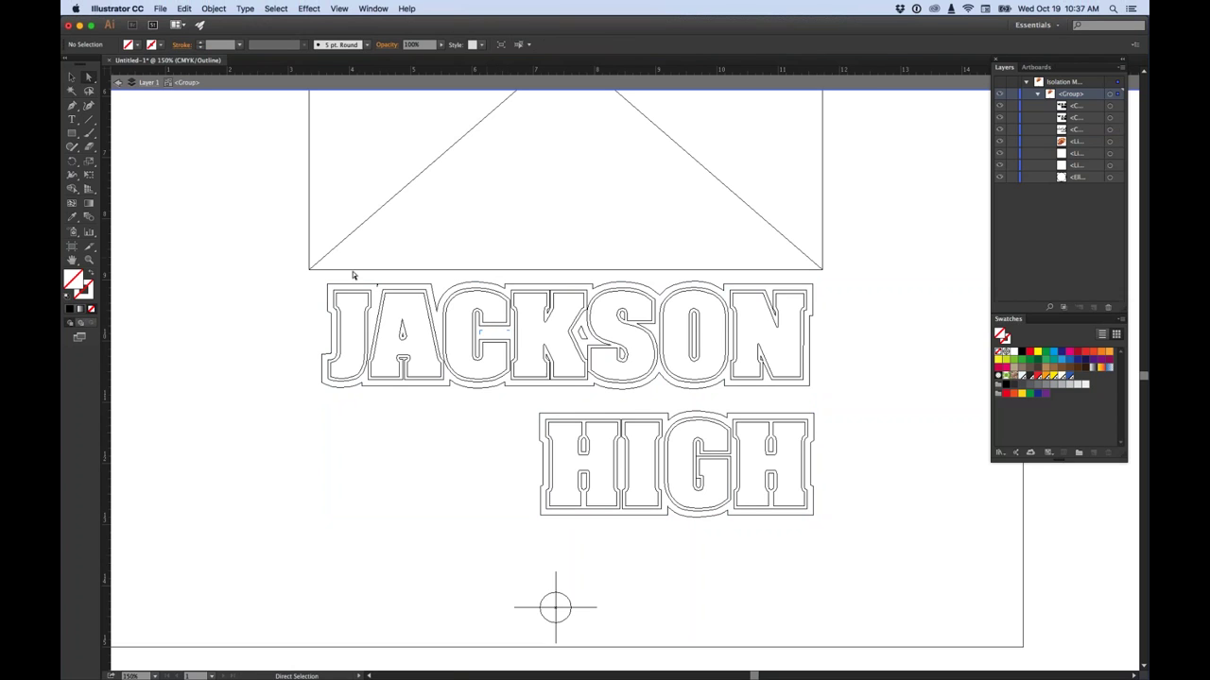
left_click(212, 261)
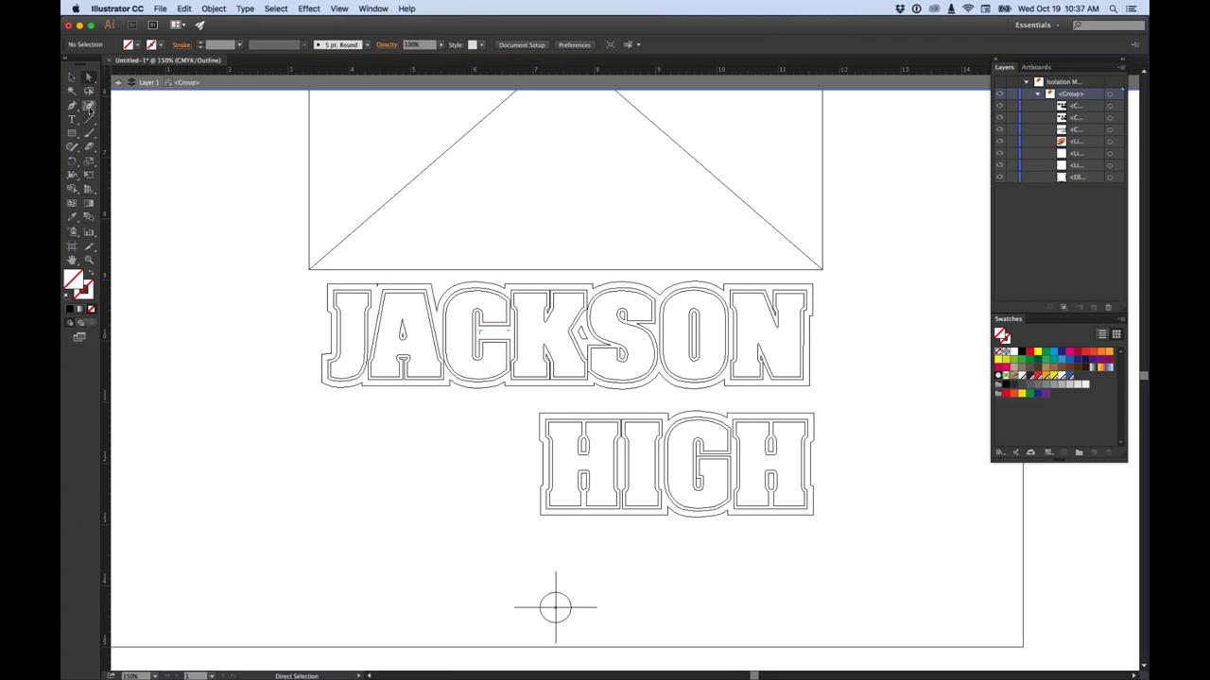
Delete the extra anchor point at the small notch between J and A on the upper edge of the outermost contour
key("z")
left_click(367, 283)
left_click(656, 378)
left_click(581, 354)
left_click(616, 363)
left_click_drag(613, 359, 500, 206)
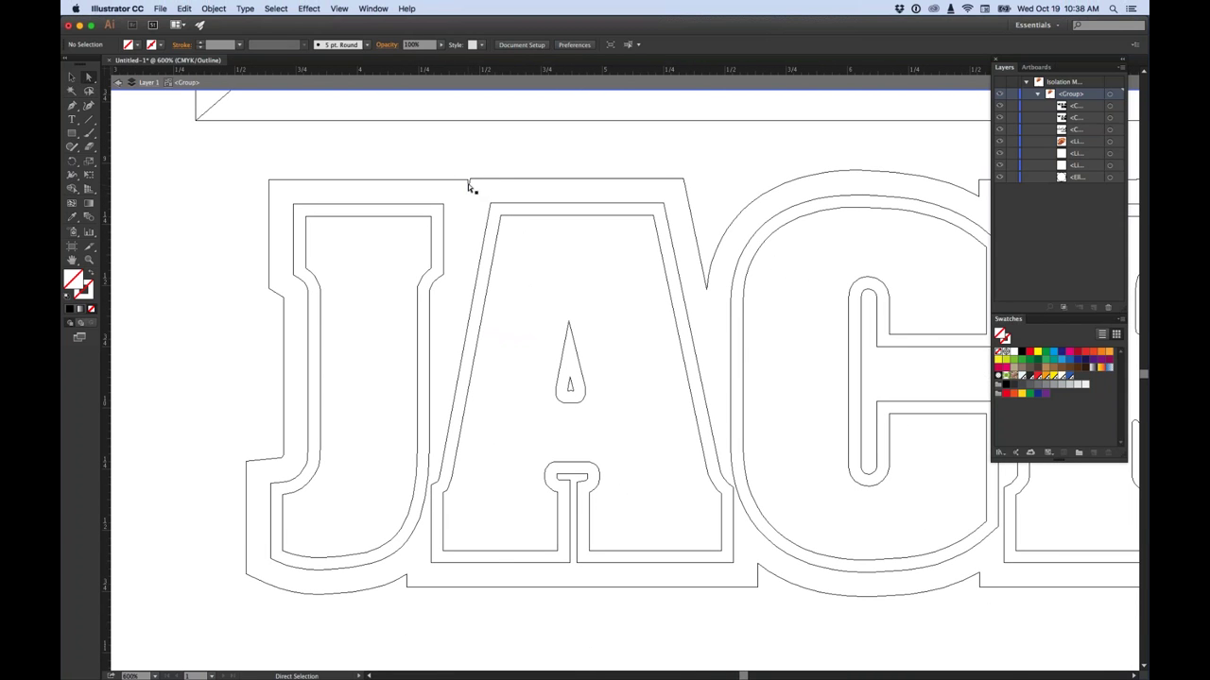
left_click(468, 183)
left_click_drag(71, 108, 106, 133)
left_click(468, 184)
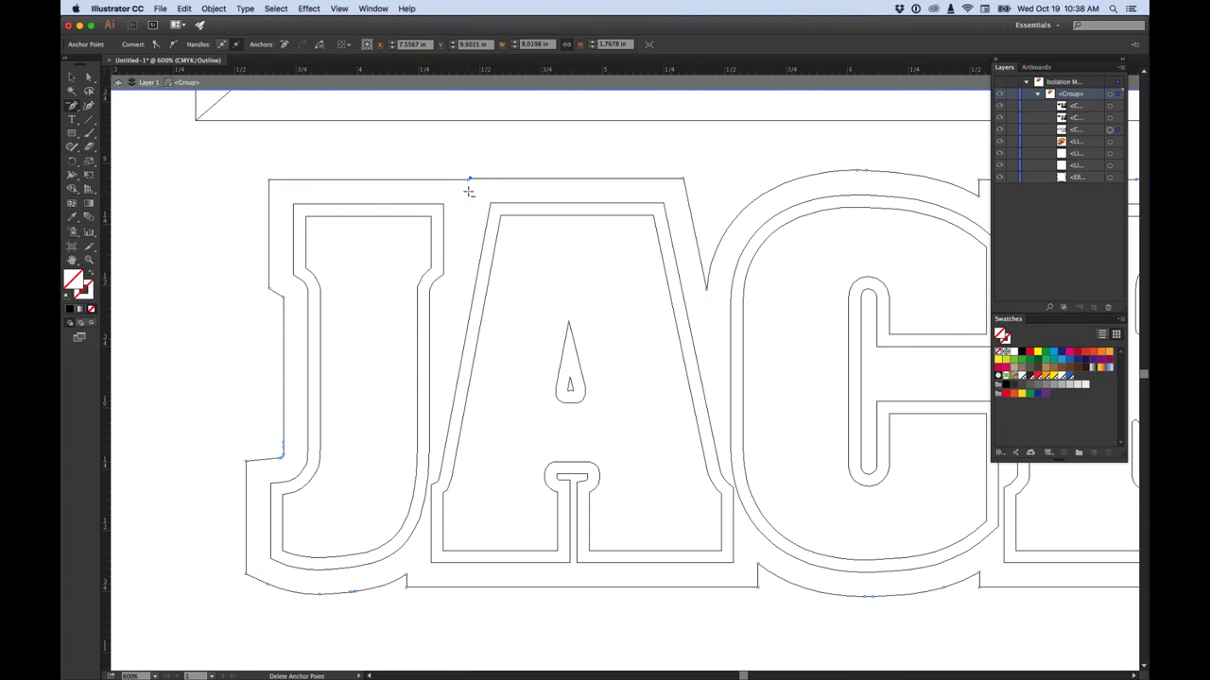
left_click(72, 78)
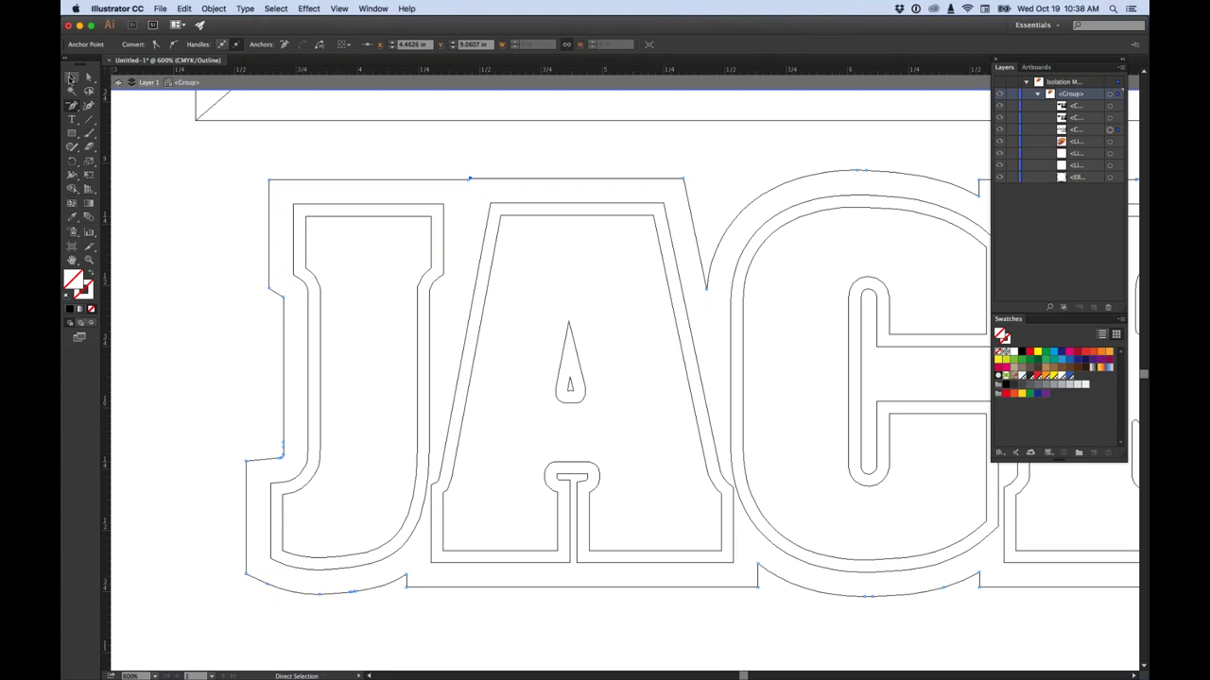
left_click(230, 185)
Check the whole JACKSON HIGH lettering in preview display and return to Outline view
key("z")
left_click(755, 380, "alt")
left_click(756, 378, "alt")
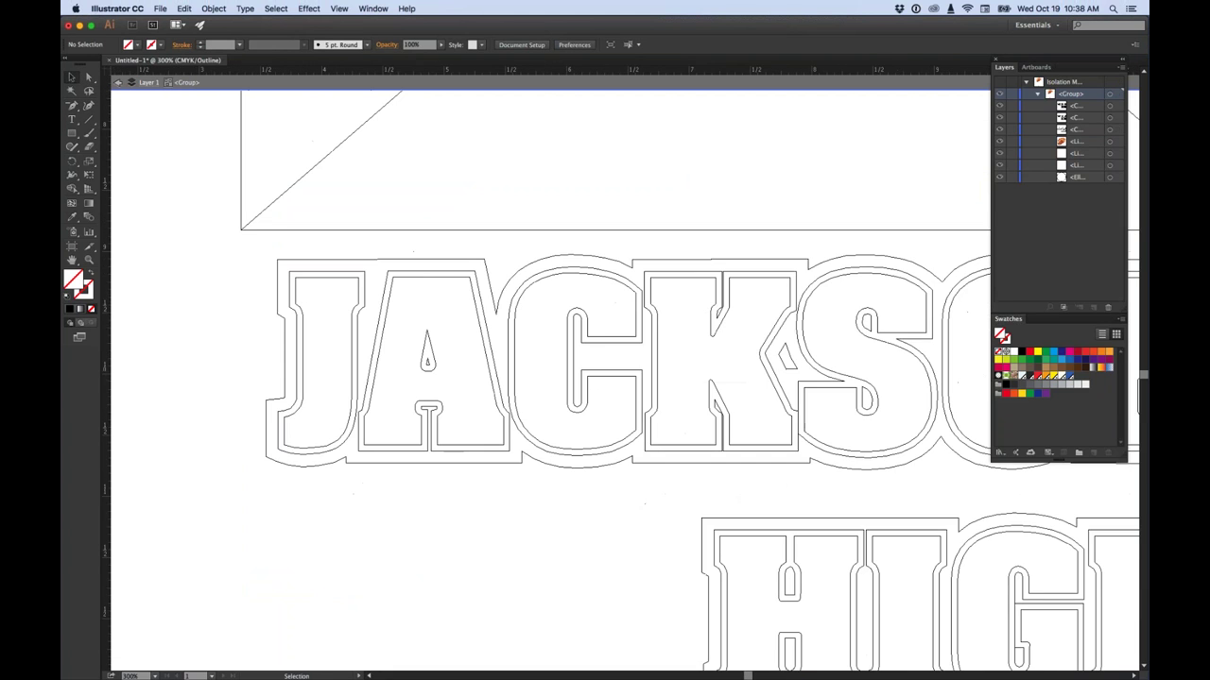
left_click(785, 372, "alt")
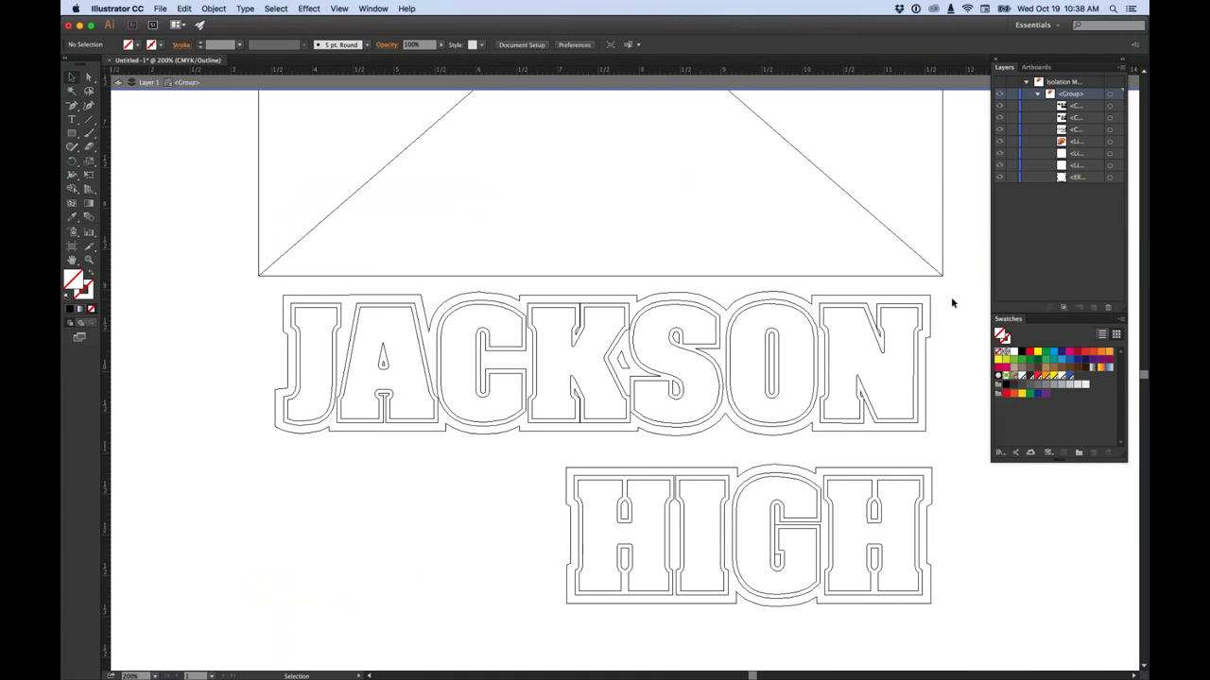
key("space")
left_click_drag(818, 243, 745, 224)
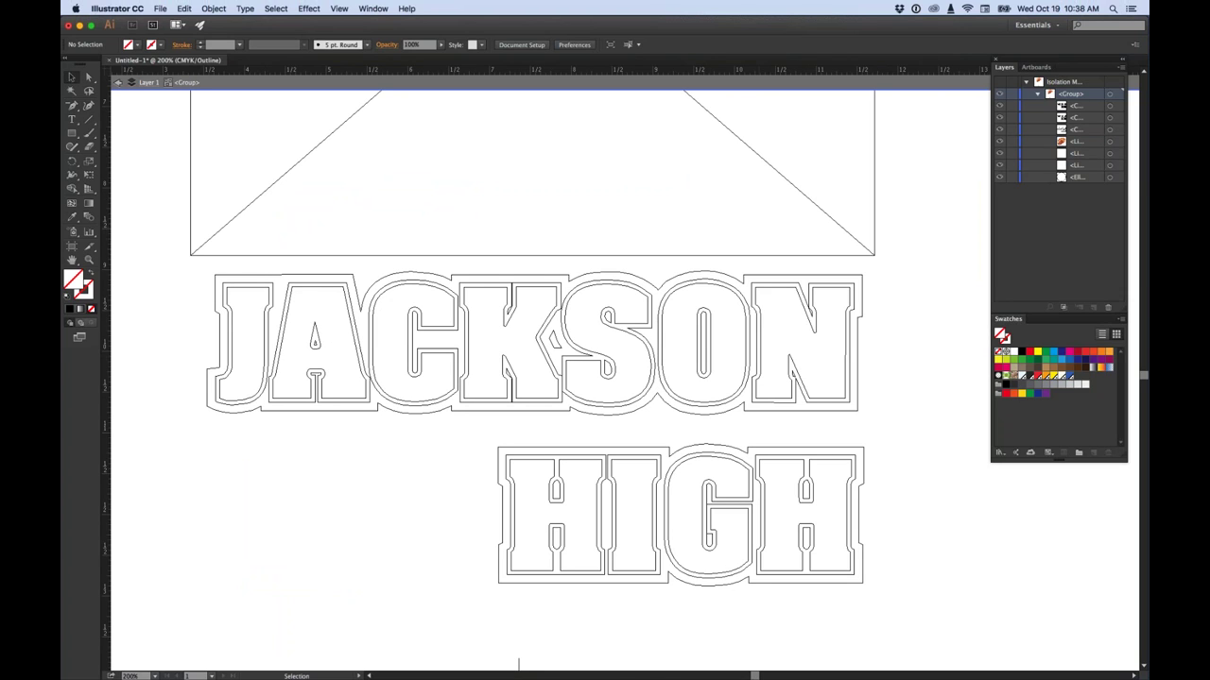
key("a")
key("super+y")
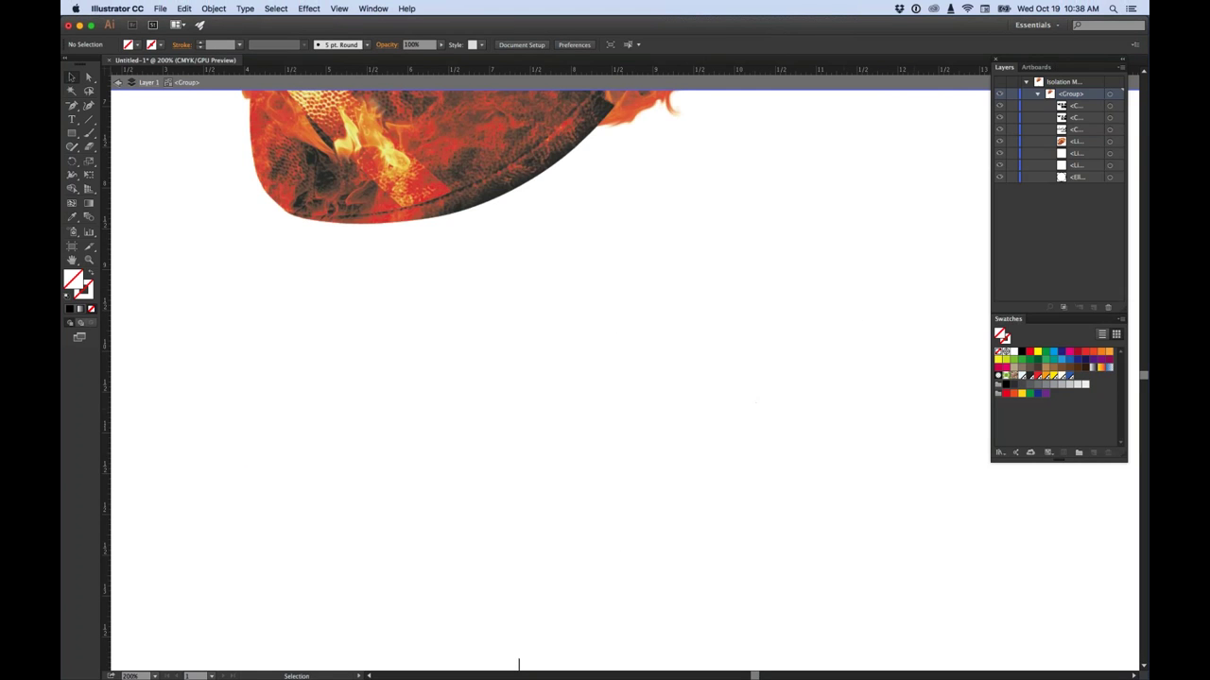
key("super+y")
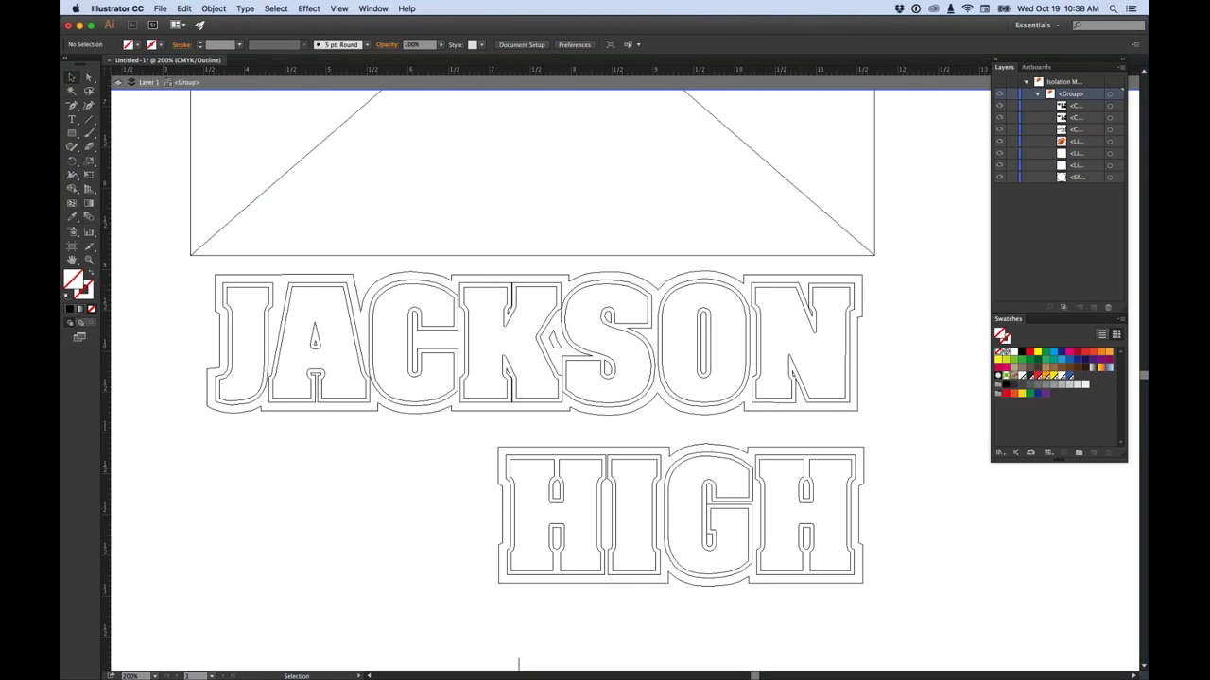
Fill the innermost JACKSON HIGH letter shapes with the red 3RedPMS032 swatch, check them in preview display, and deselect them
left_click(312, 373)
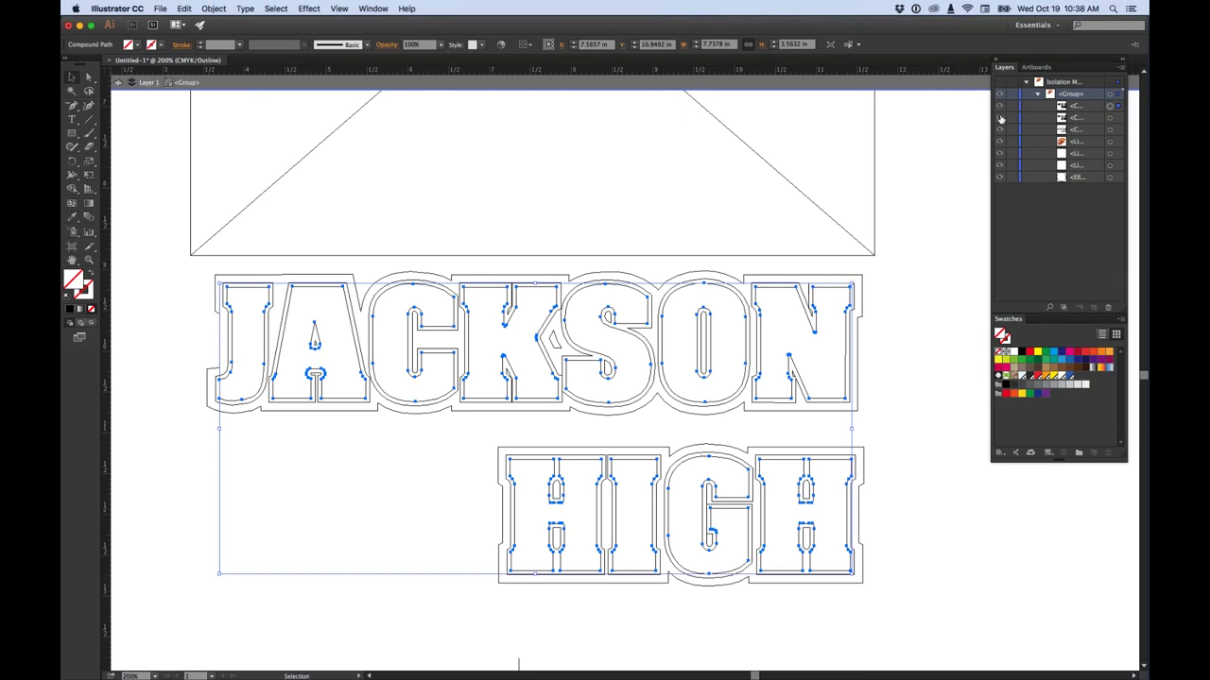
left_click(139, 45)
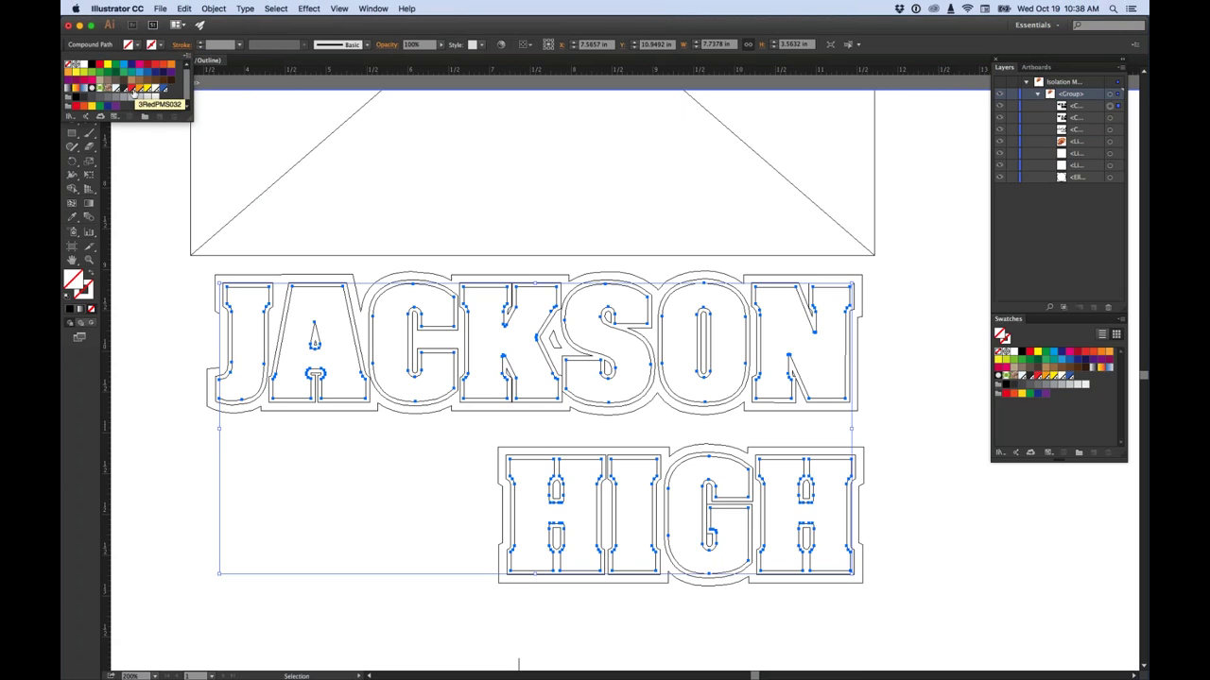
left_click(130, 88)
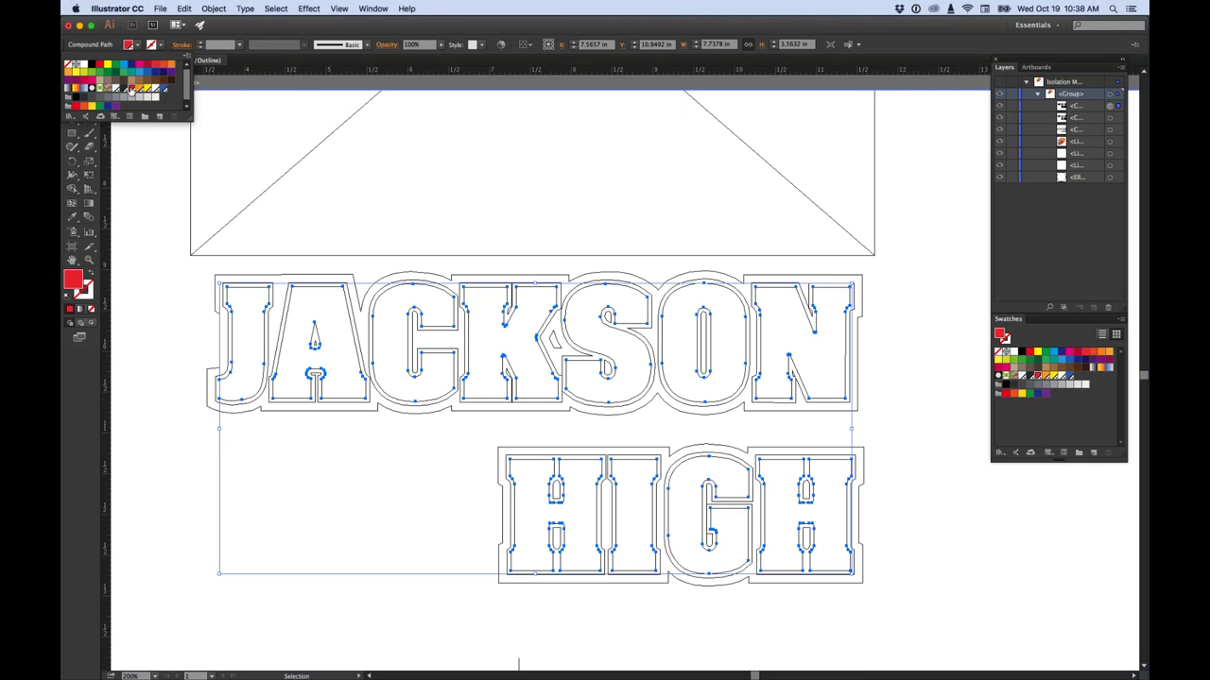
left_click(141, 194)
key("a")
key("super+y")
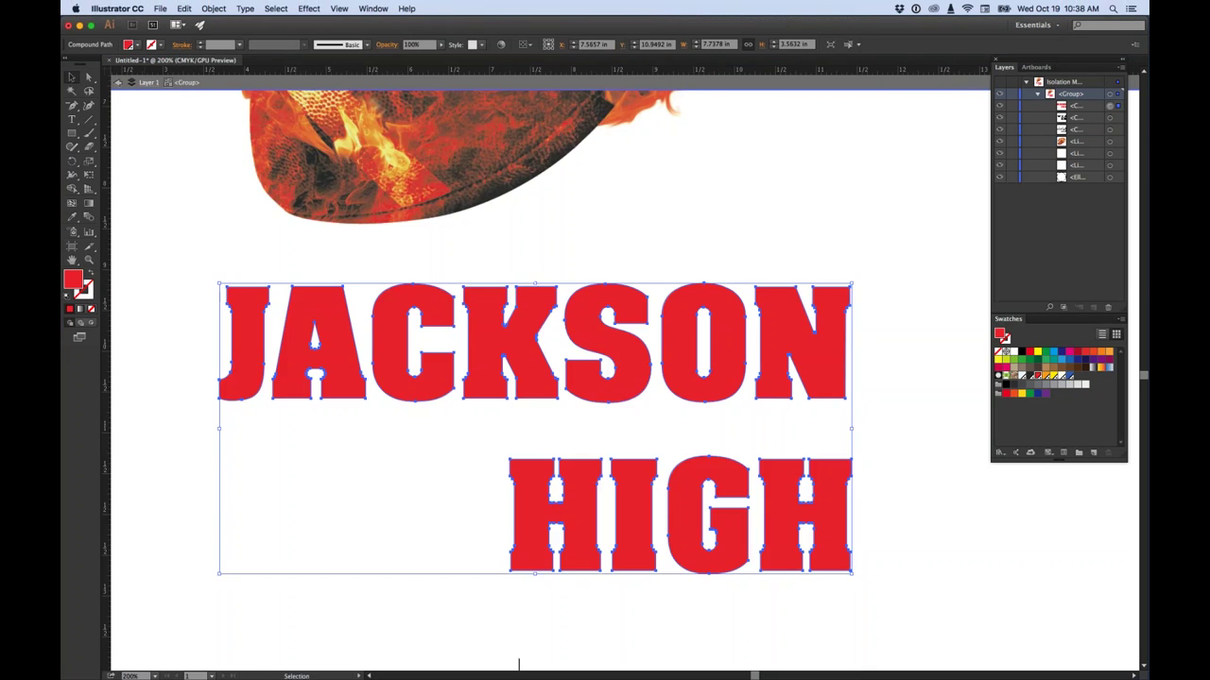
key("super+y")
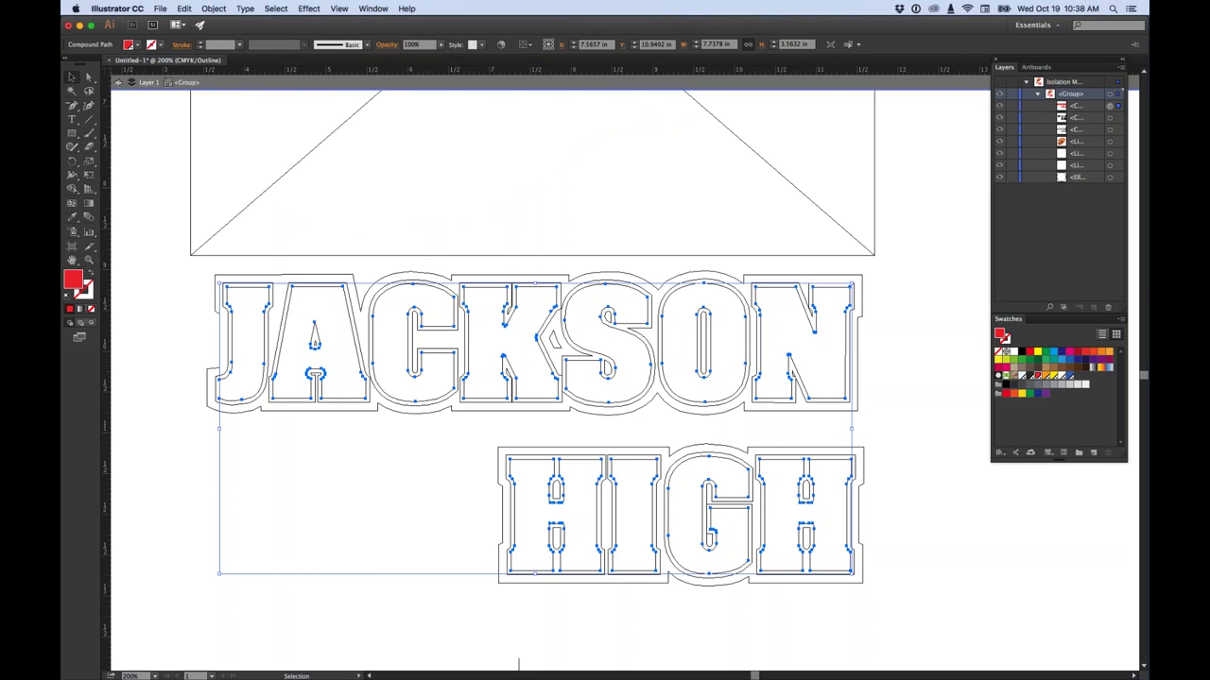
left_click(152, 216)
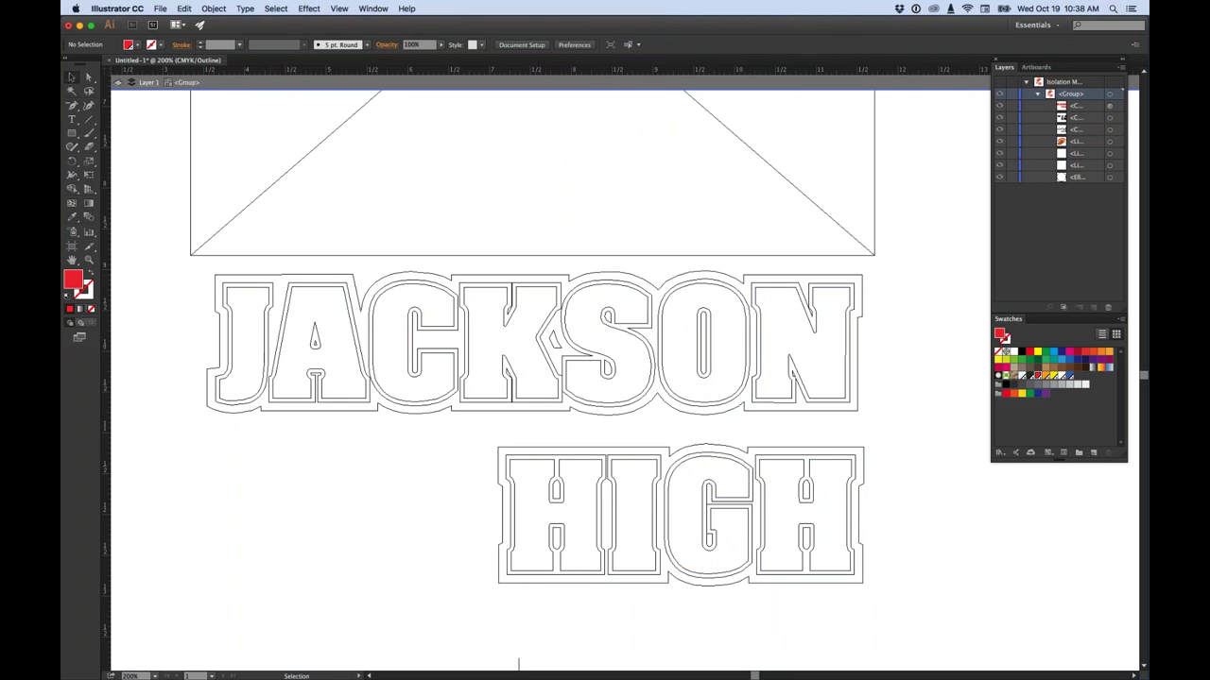
Fill the middle offset contour of the lettering with white and deselect it
left_click(227, 302)
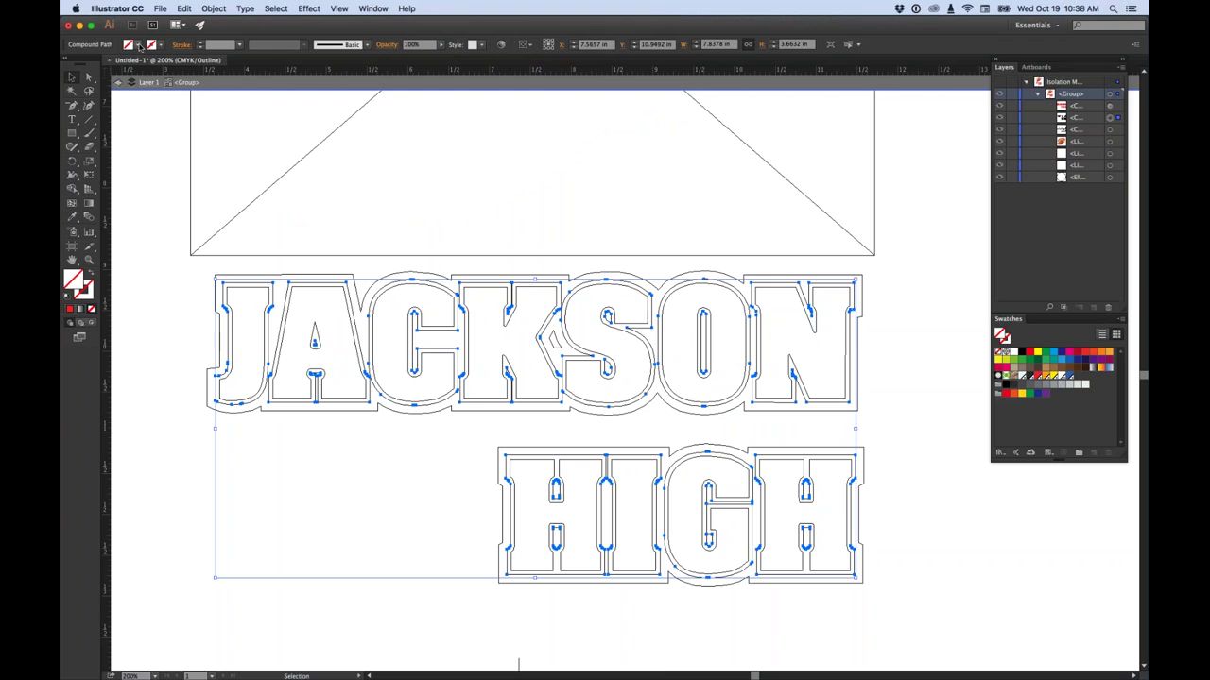
left_click(139, 44)
left_click(79, 65)
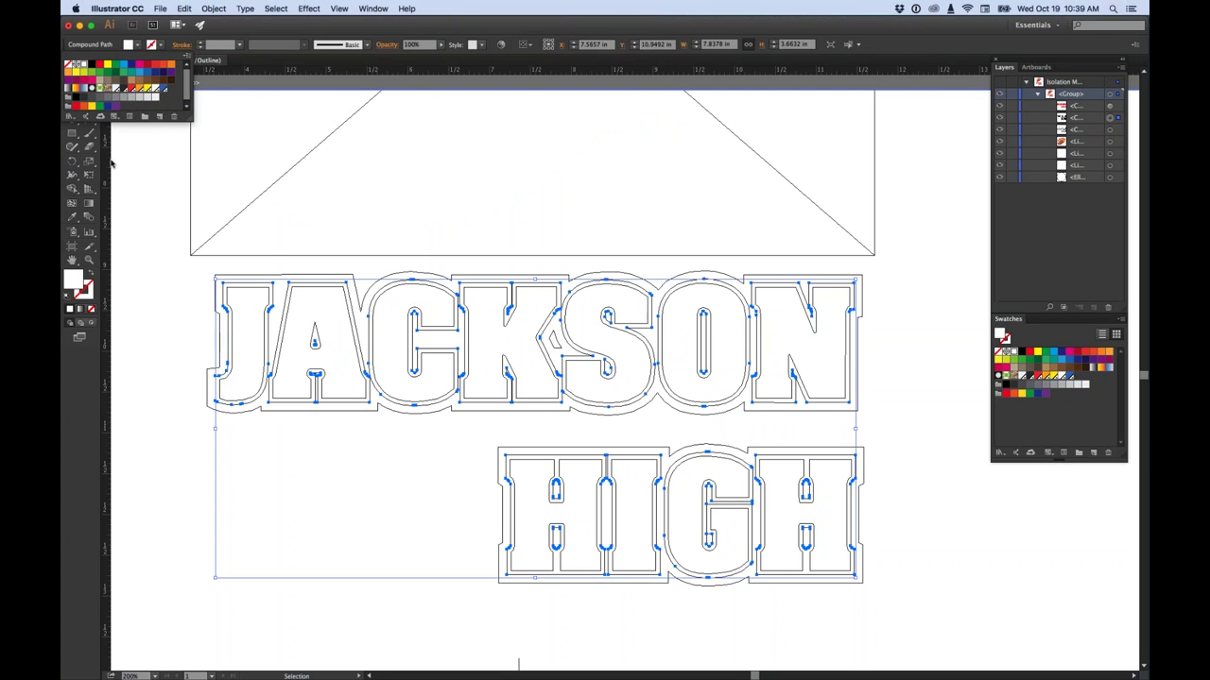
left_click(157, 163)
left_click(175, 262)
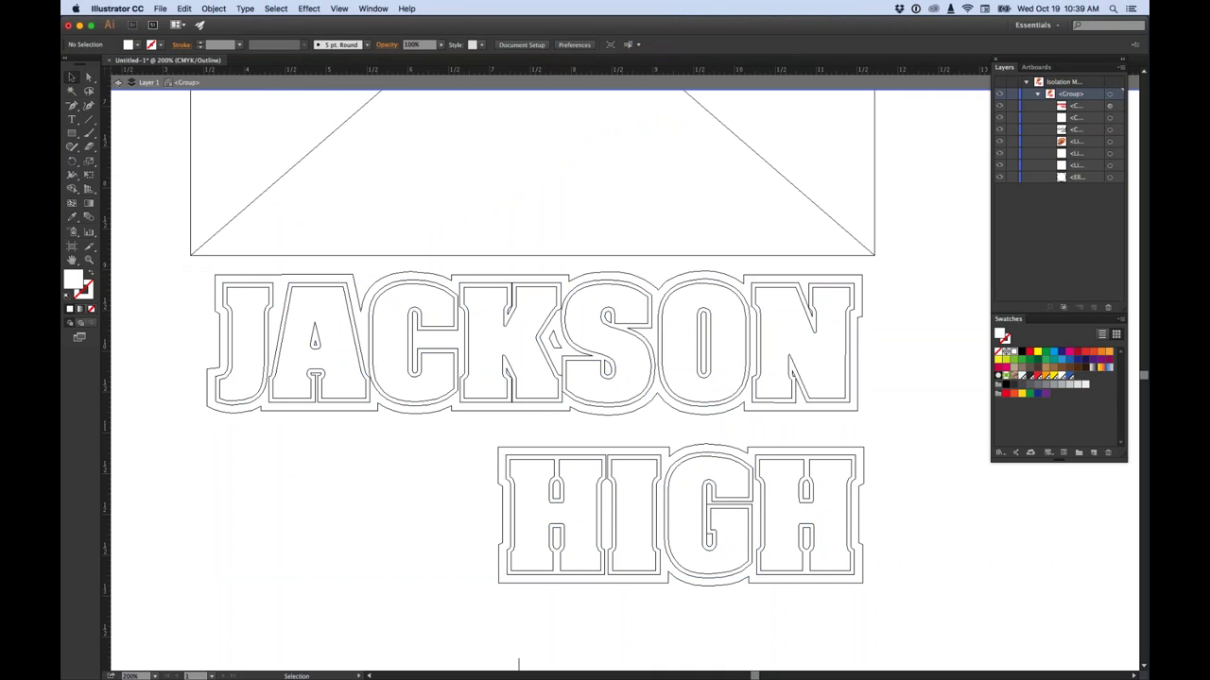
Fill the outermost offset contour of the JACKSON HIGH lettering with yellow, check the colours in preview display, and leave everything deselected
left_click(208, 364)
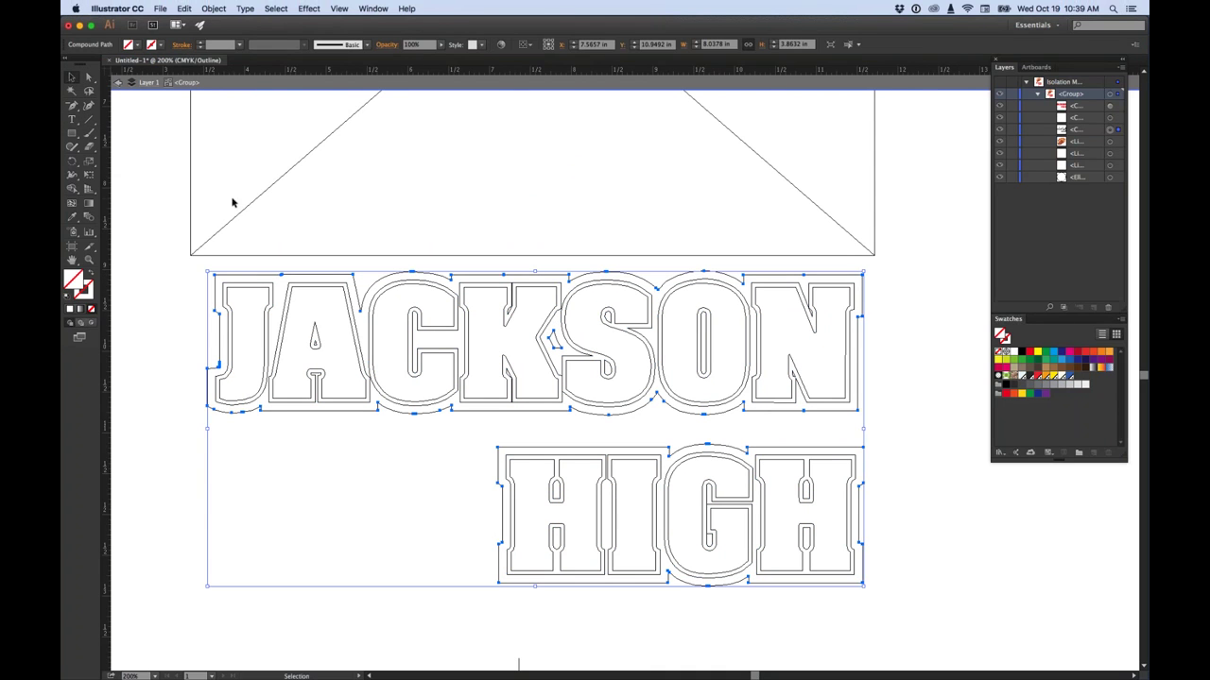
left_click(136, 45)
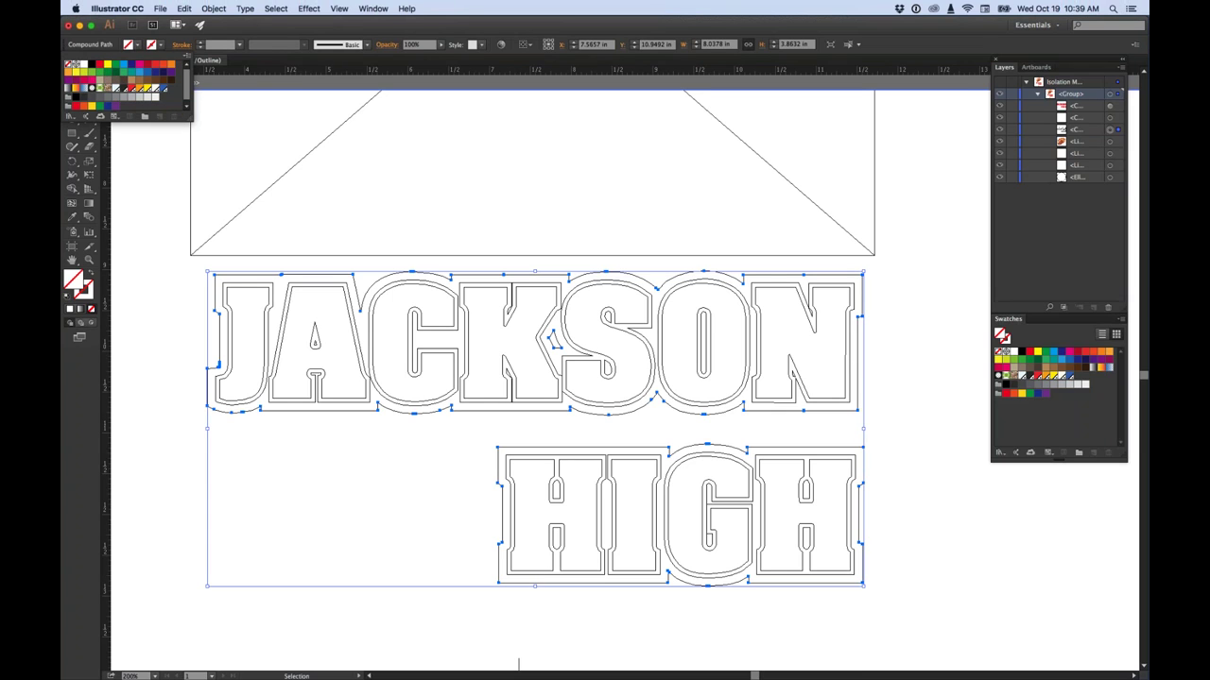
left_click(147, 92)
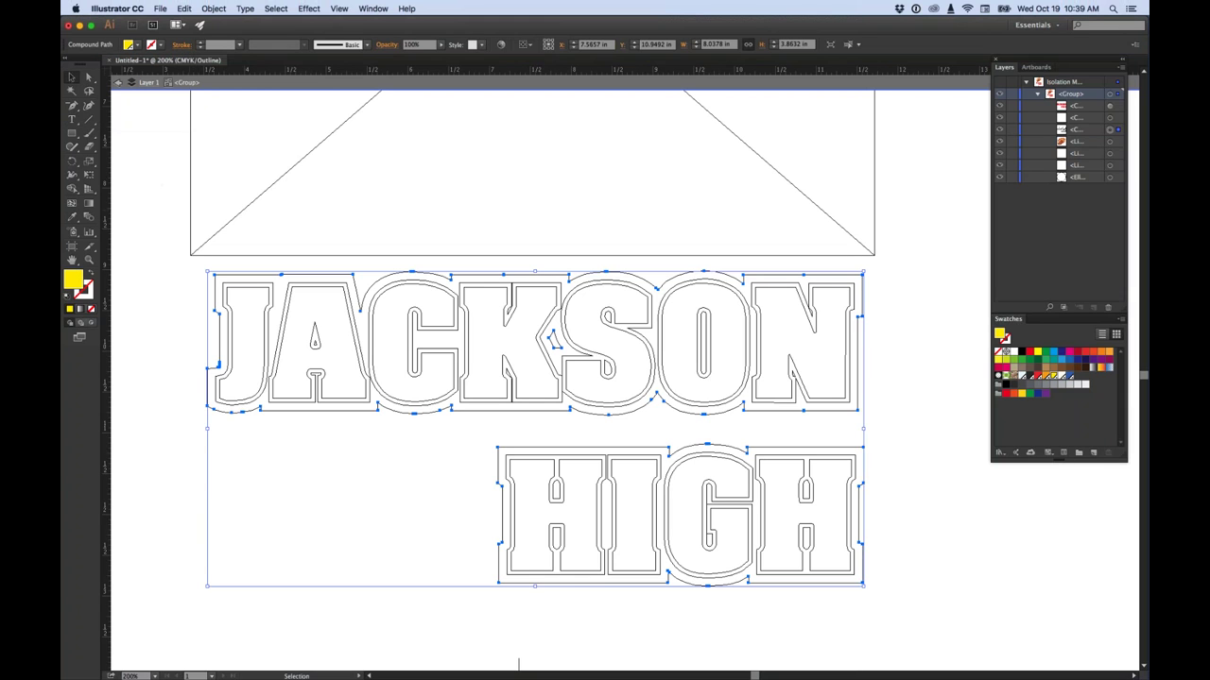
key("a")
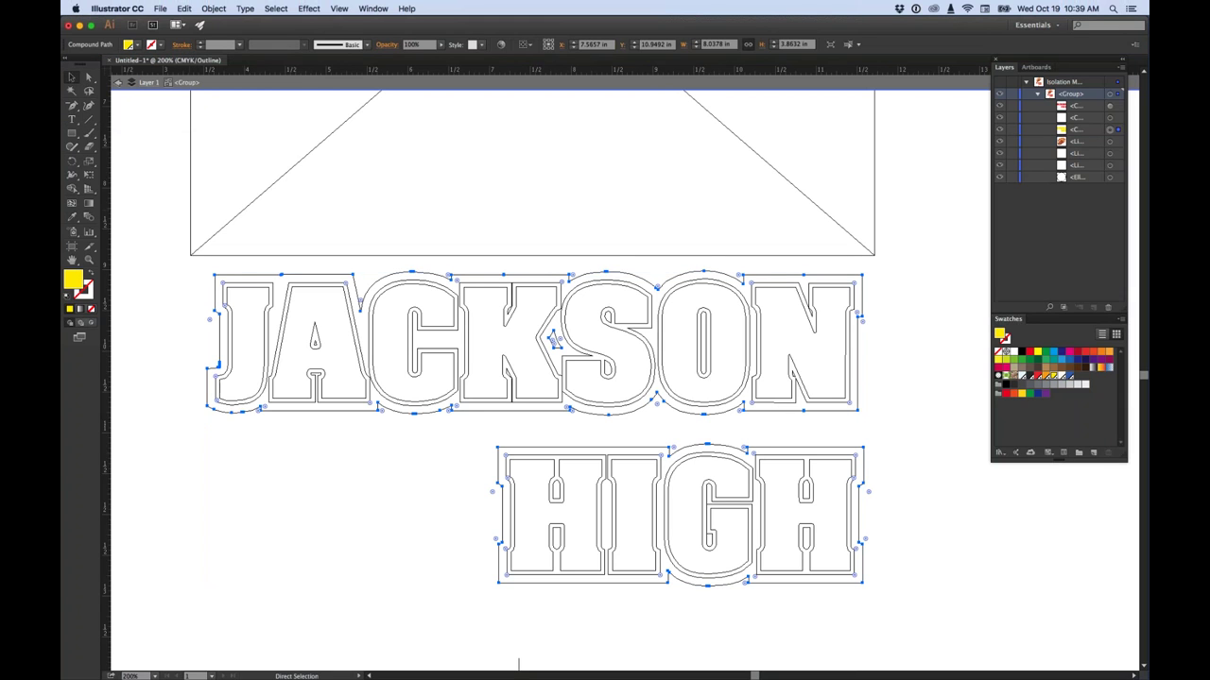
key("ctrl+y")
key("v")
left_click(148, 216)
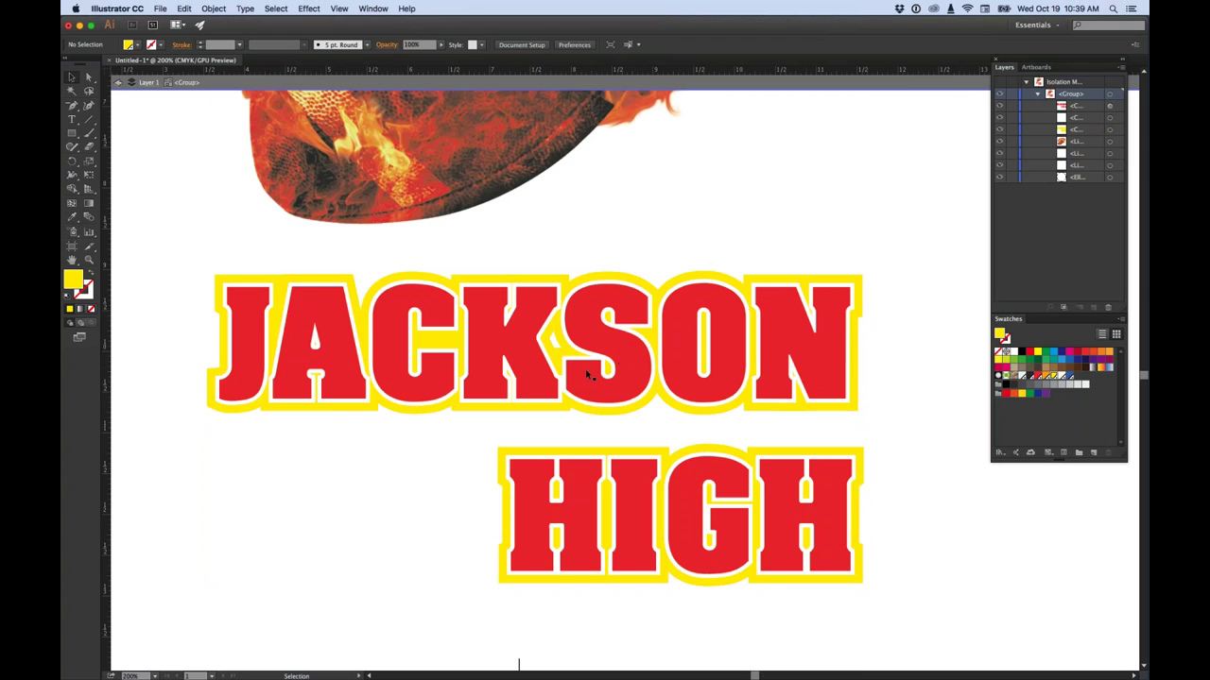
left_click(587, 330)
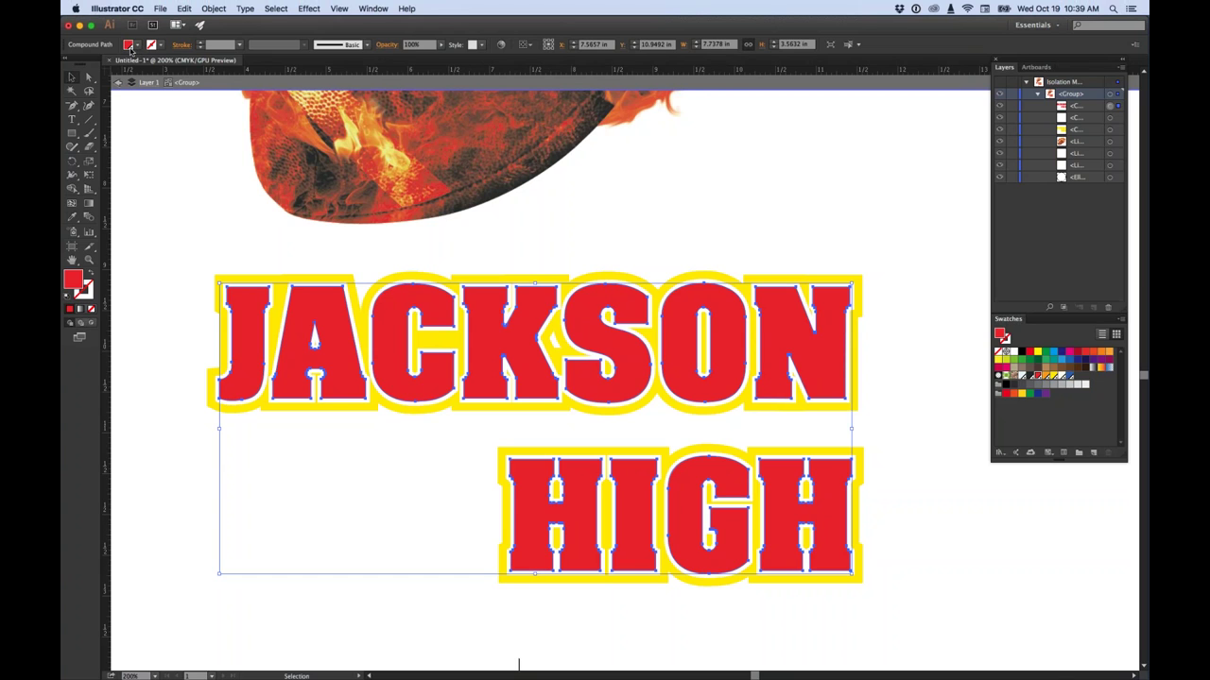
left_click(177, 265)
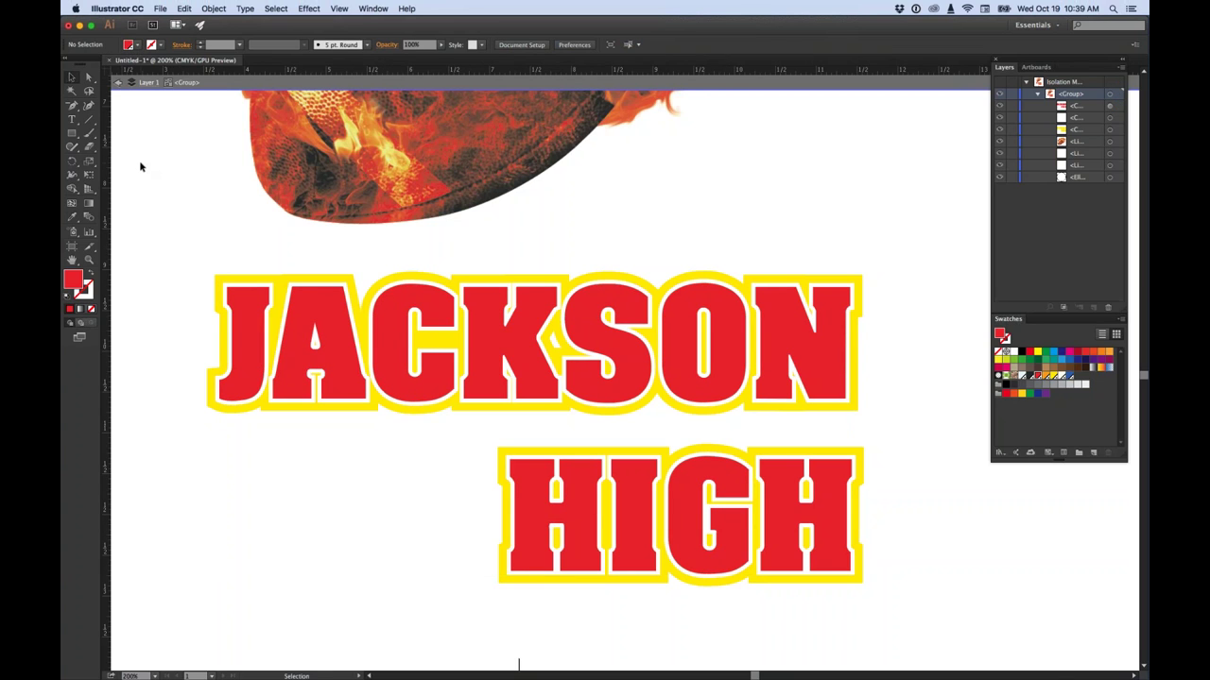
In Outline view, draw a thin horizontal rectangle about 3.39 by 0.1 in beside HIGH, starting under the J of JACKSON
key("super+y")
left_click(72, 134)
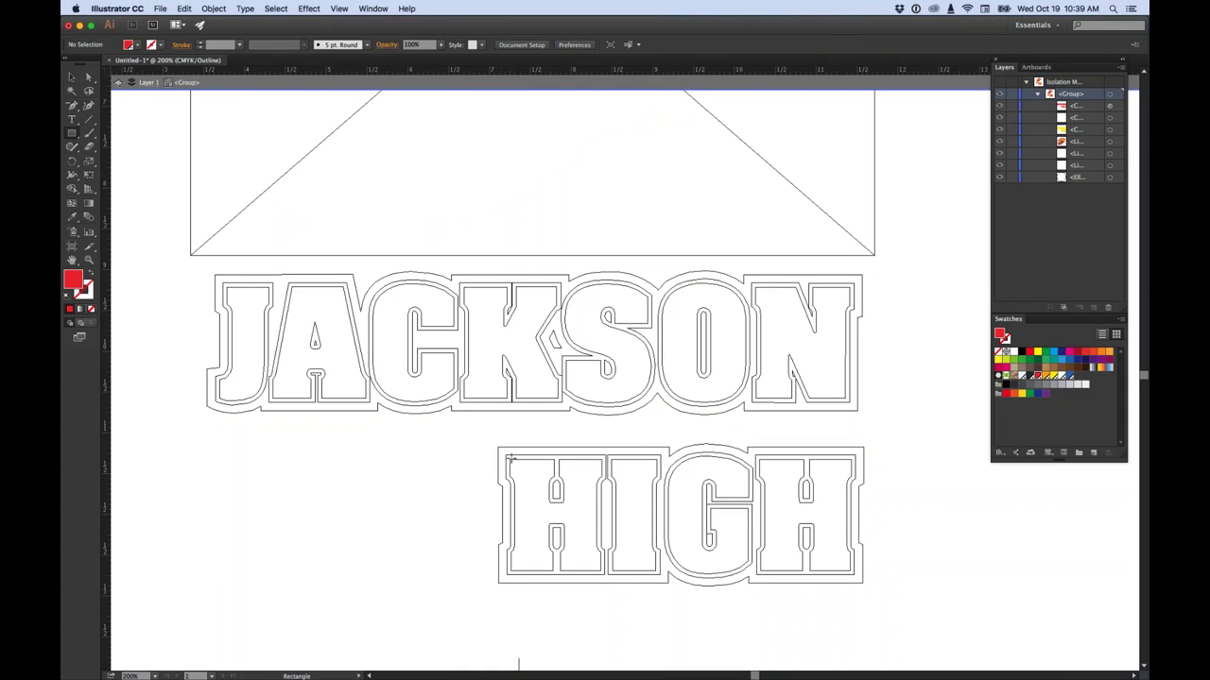
left_click_drag(485, 455, 207, 462)
key("v")
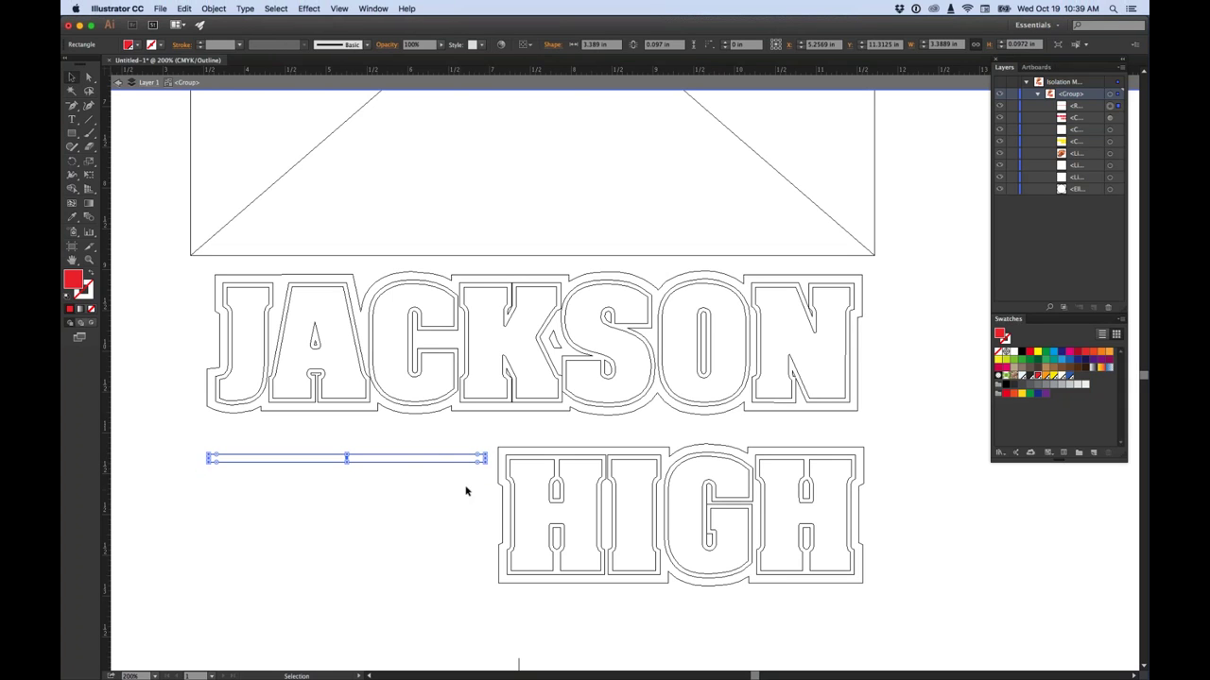
Duplicate the thin bar level with HIGH's lower outer edge, and align the original with its upper outer edge
left_click_drag(430, 458, 425, 579)
left_click_drag(370, 458, 371, 451)
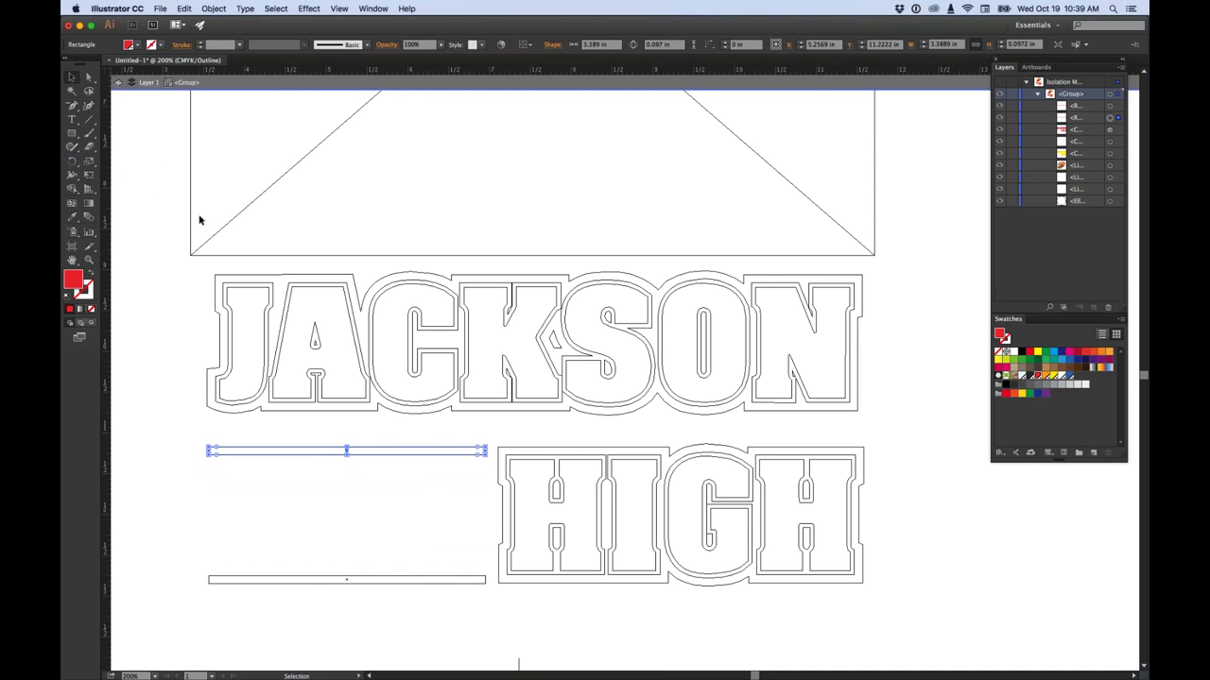
key("a")
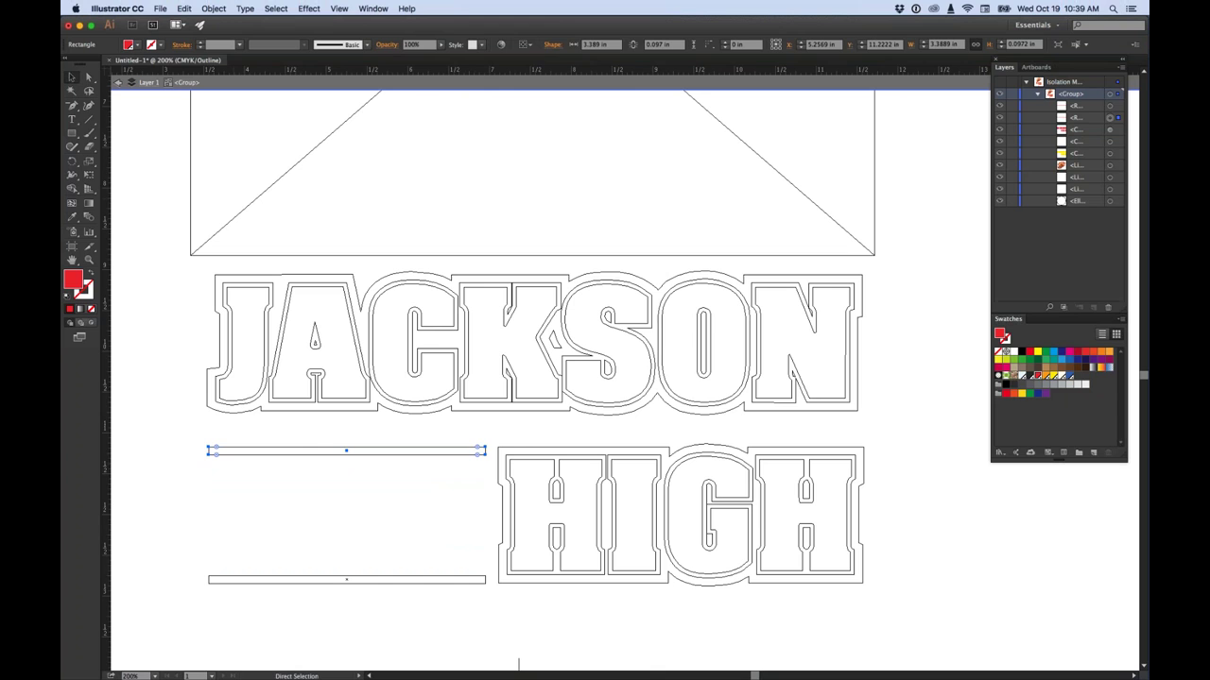
key("super+y")
key("v")
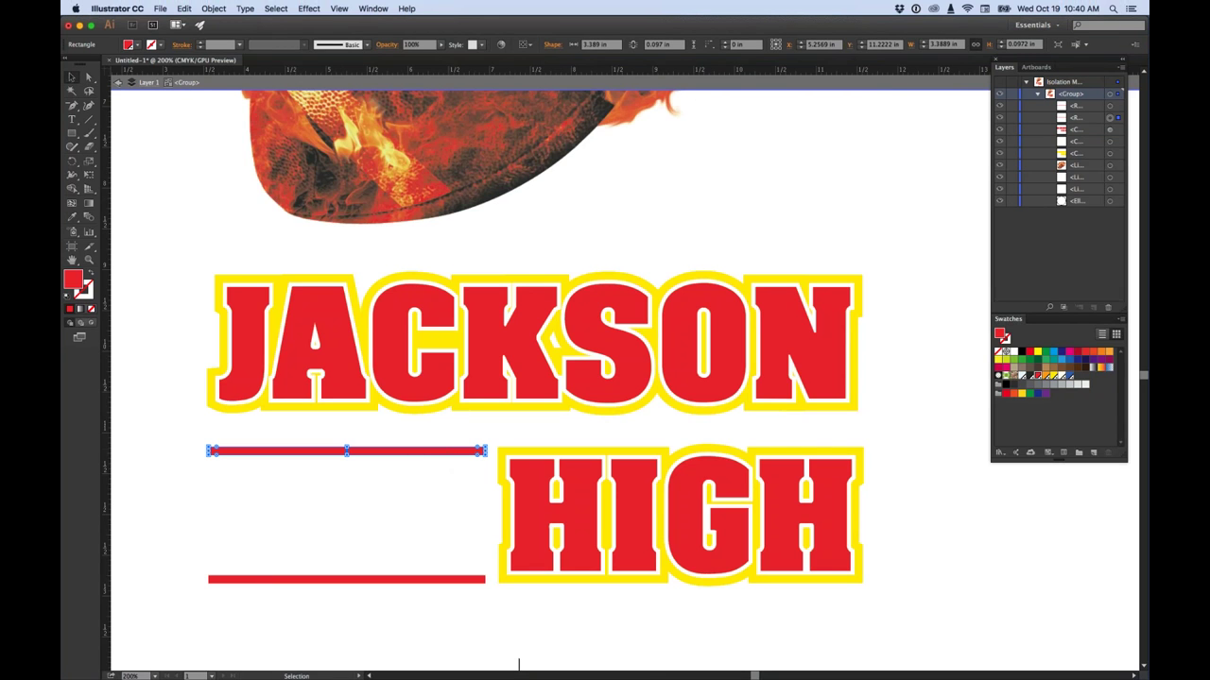
Fill both thin bars beside HIGH with yellow to match the lettering's outer contour
left_click(130, 47)
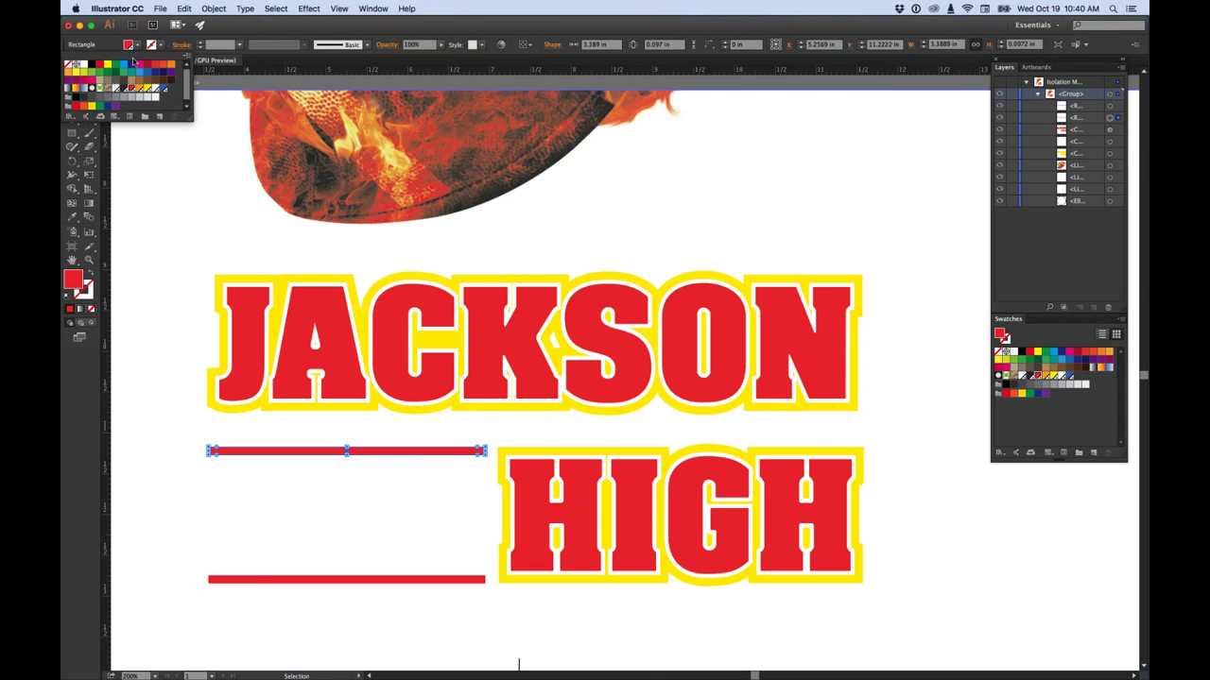
left_click(99, 64)
left_click(405, 580, "shift")
left_click(405, 580)
left_click(138, 47)
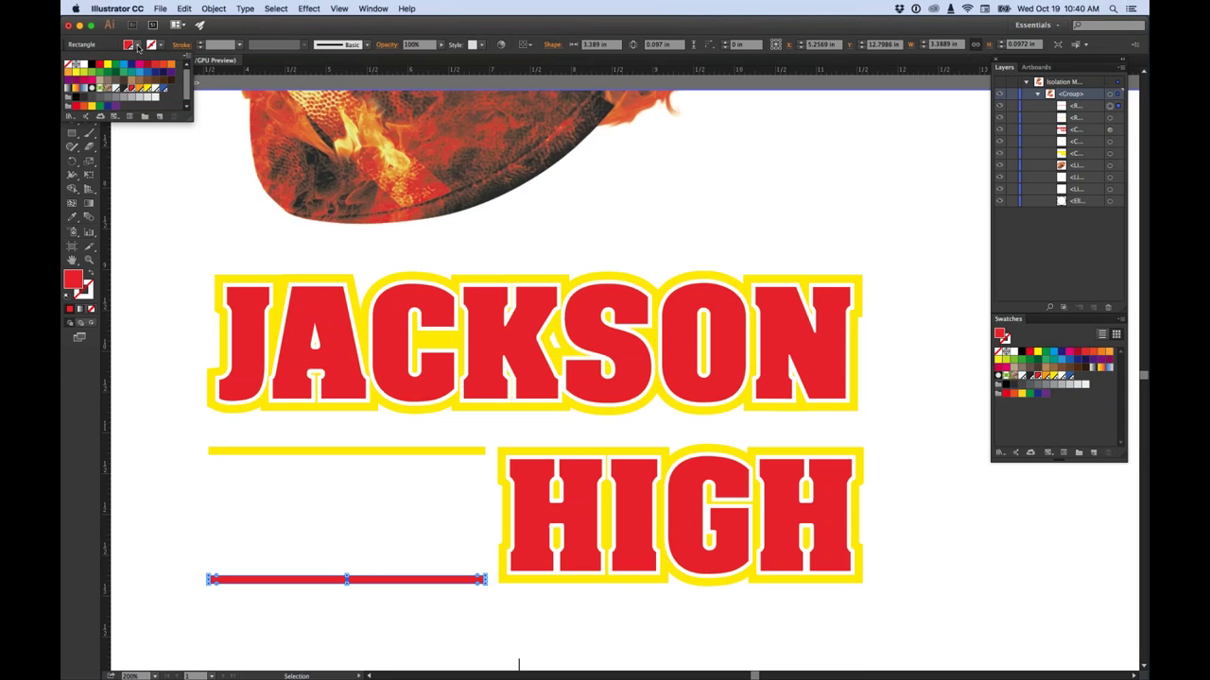
left_click(139, 110)
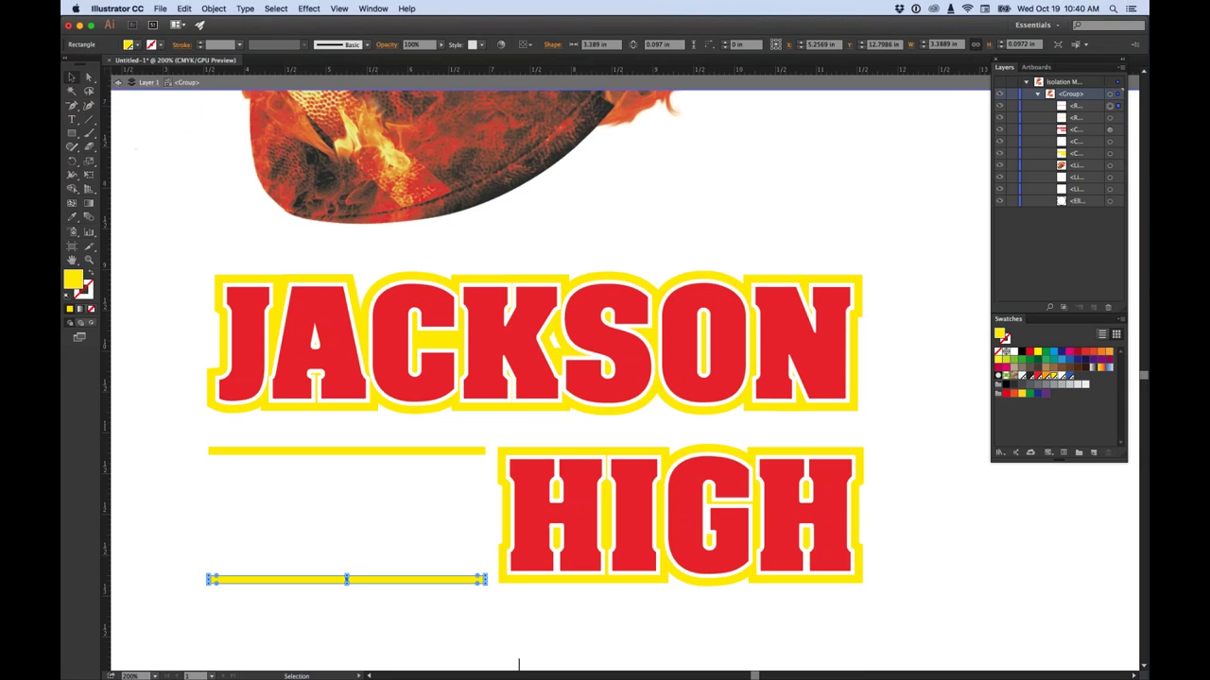
Add the text TIGERS between the two yellow bars and scale it to about 63 pt so it fills the space
left_click(73, 120)
left_click(264, 503)
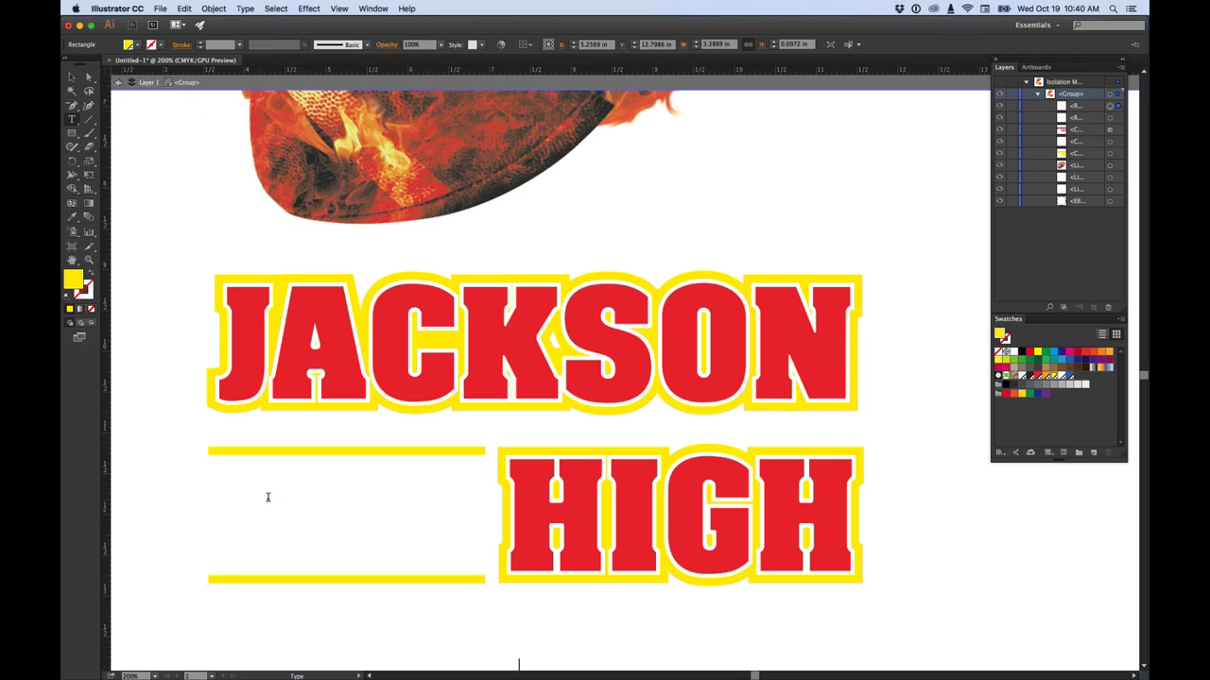
type("TIGERS")
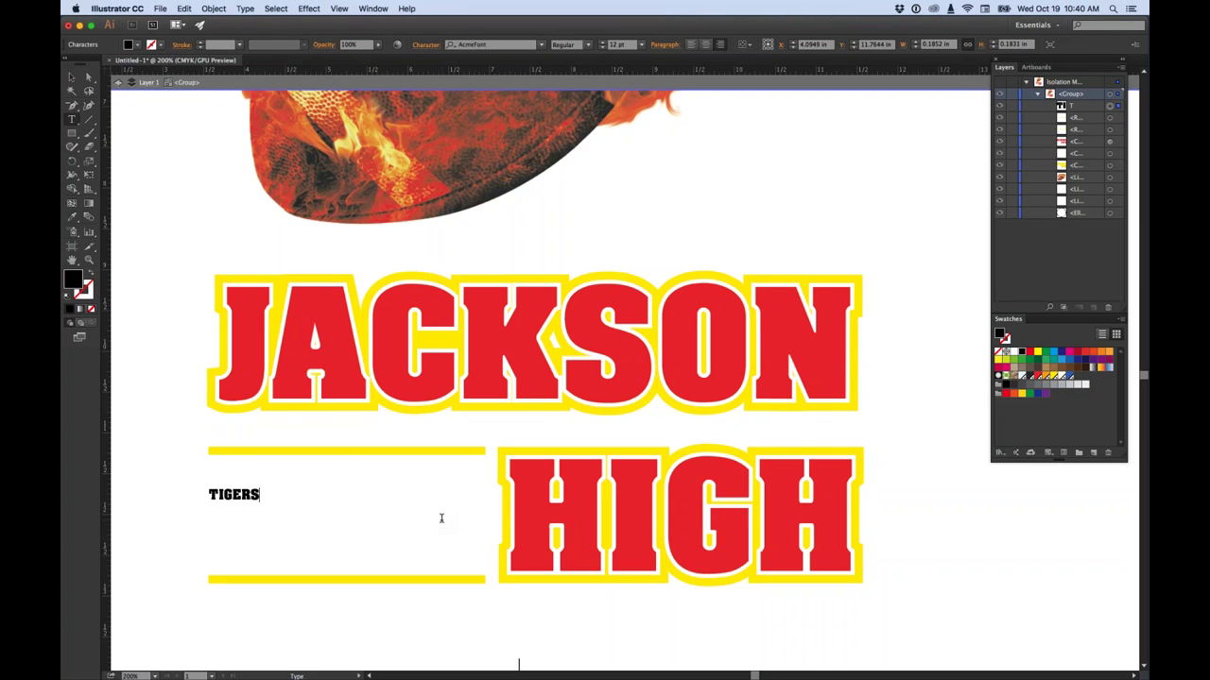
left_click(72, 77)
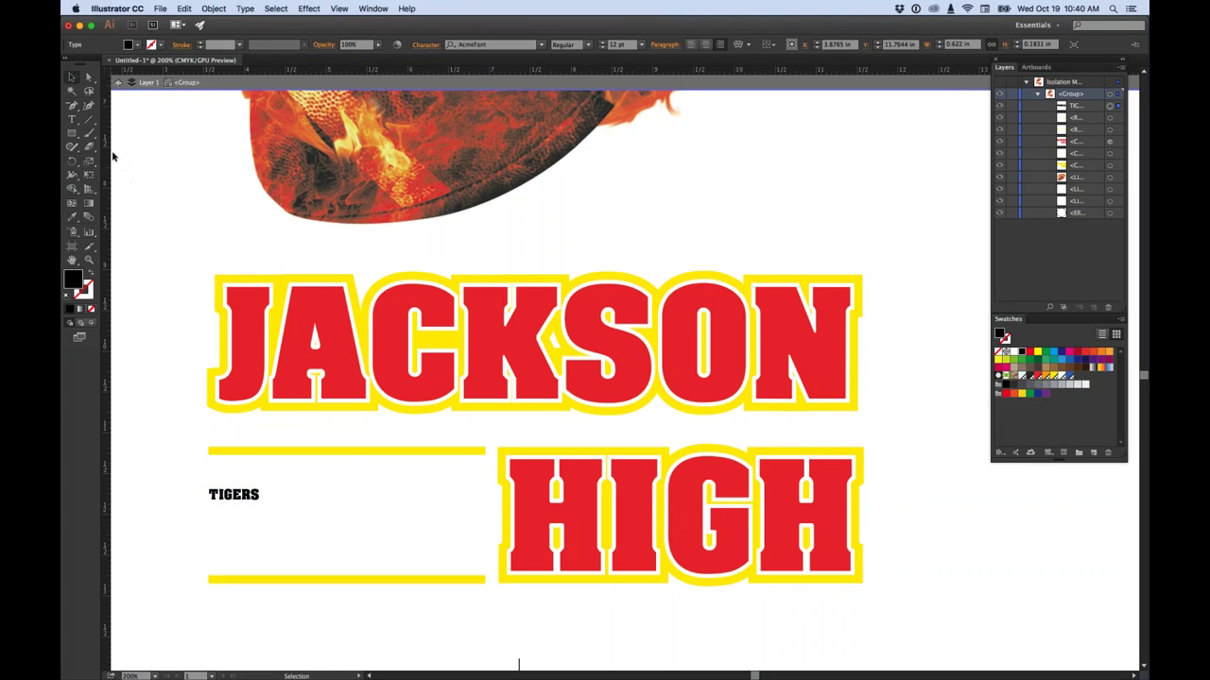
left_click_drag(254, 499, 493, 569)
left_click_drag(416, 530, 406, 515)
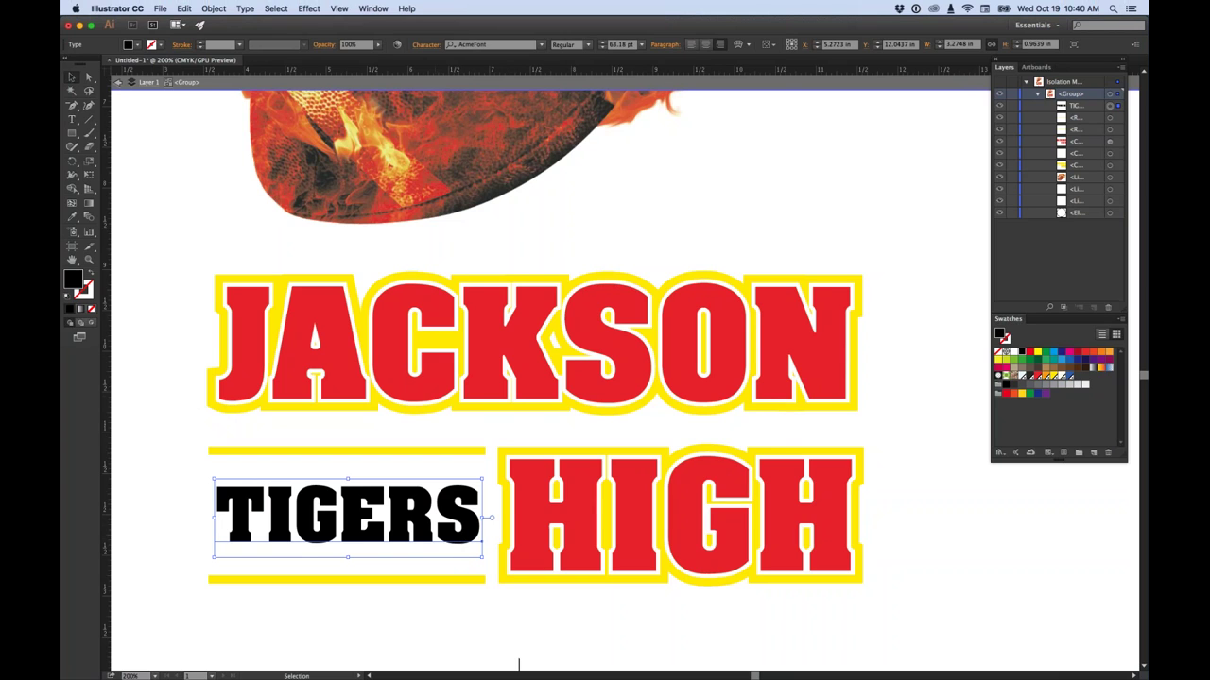
Fill the TIGERS text with the 1BaseWhite swatch, dismiss the incoming calls, and deselect the text
left_click(137, 45)
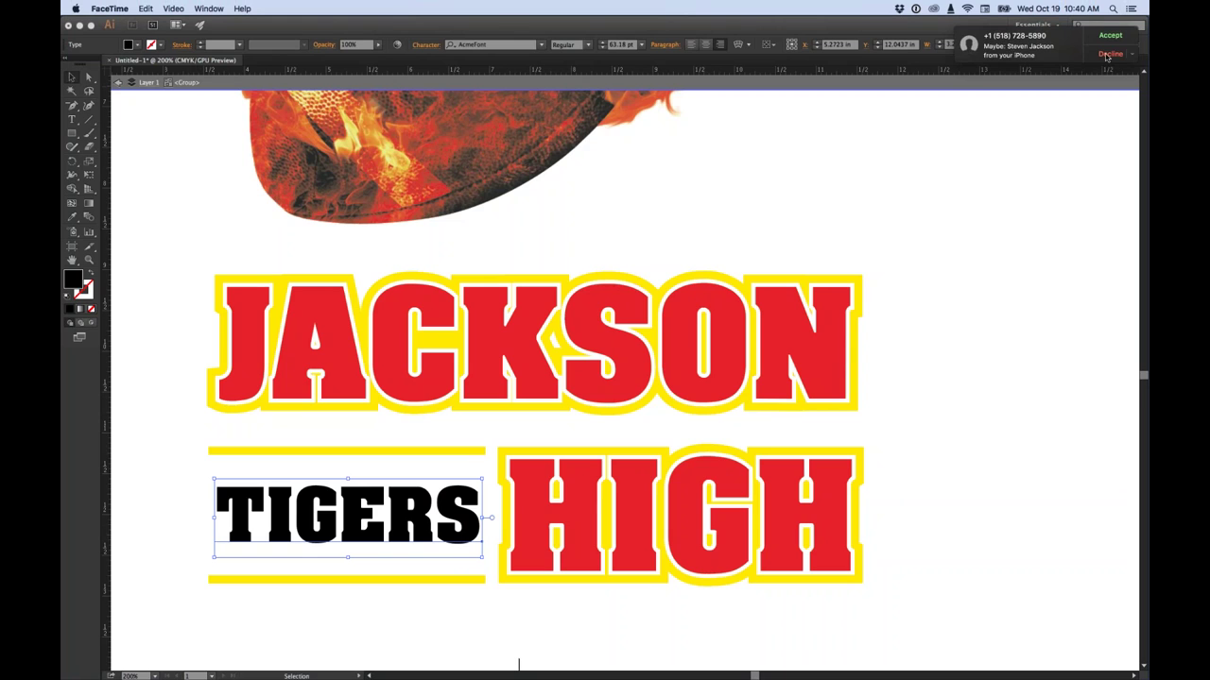
left_click(720, 27)
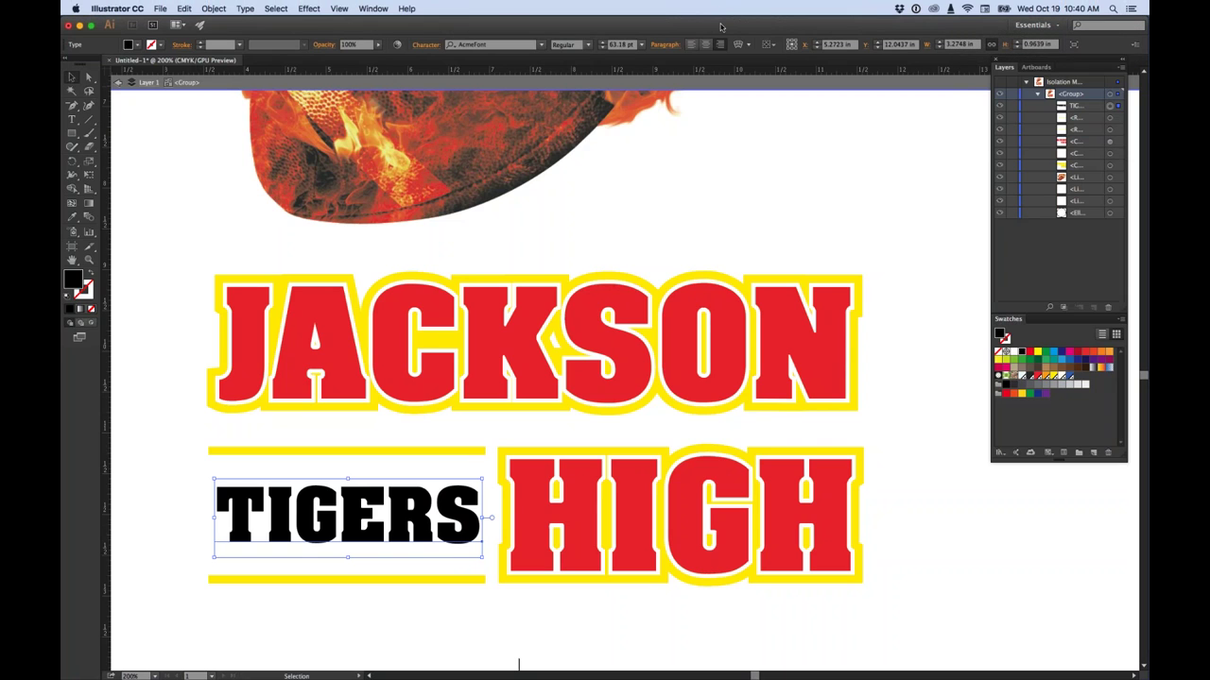
left_click(137, 44)
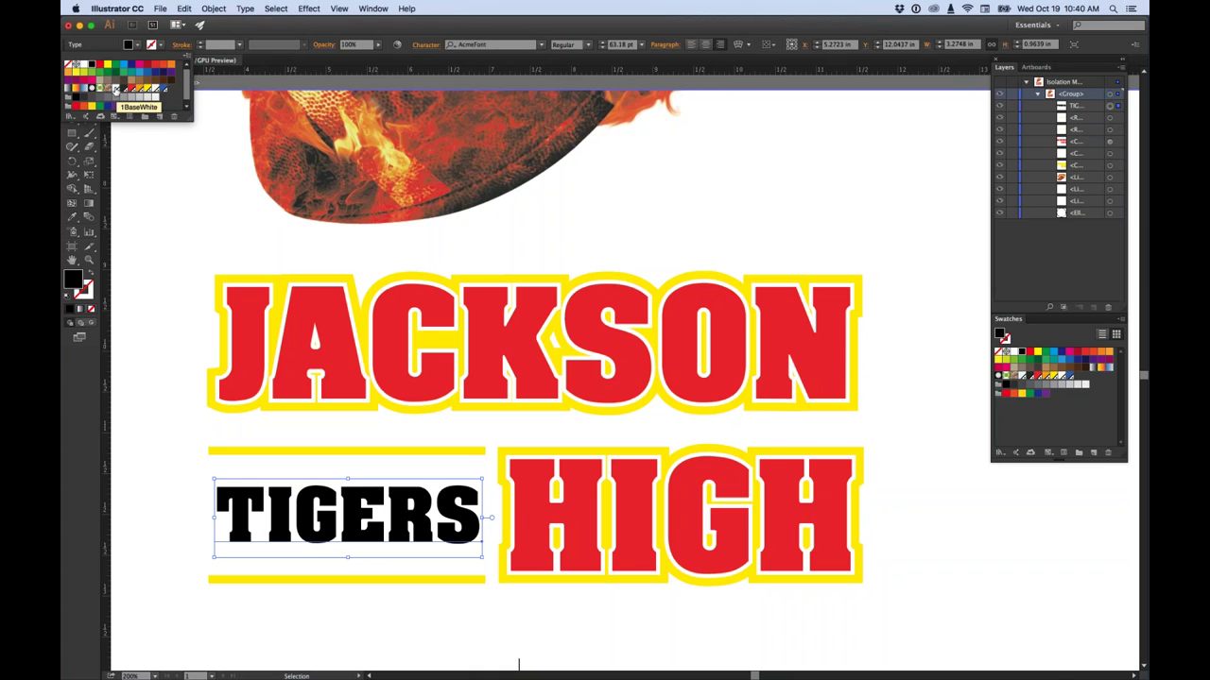
left_click(115, 90)
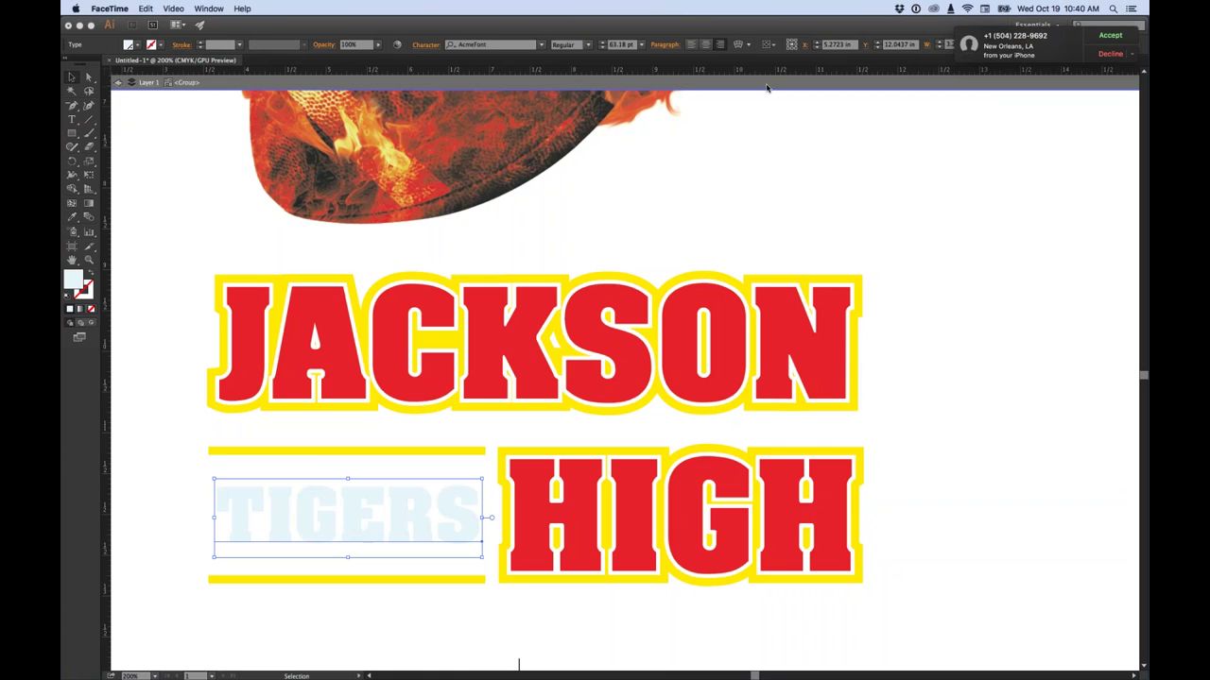
left_click(1109, 54)
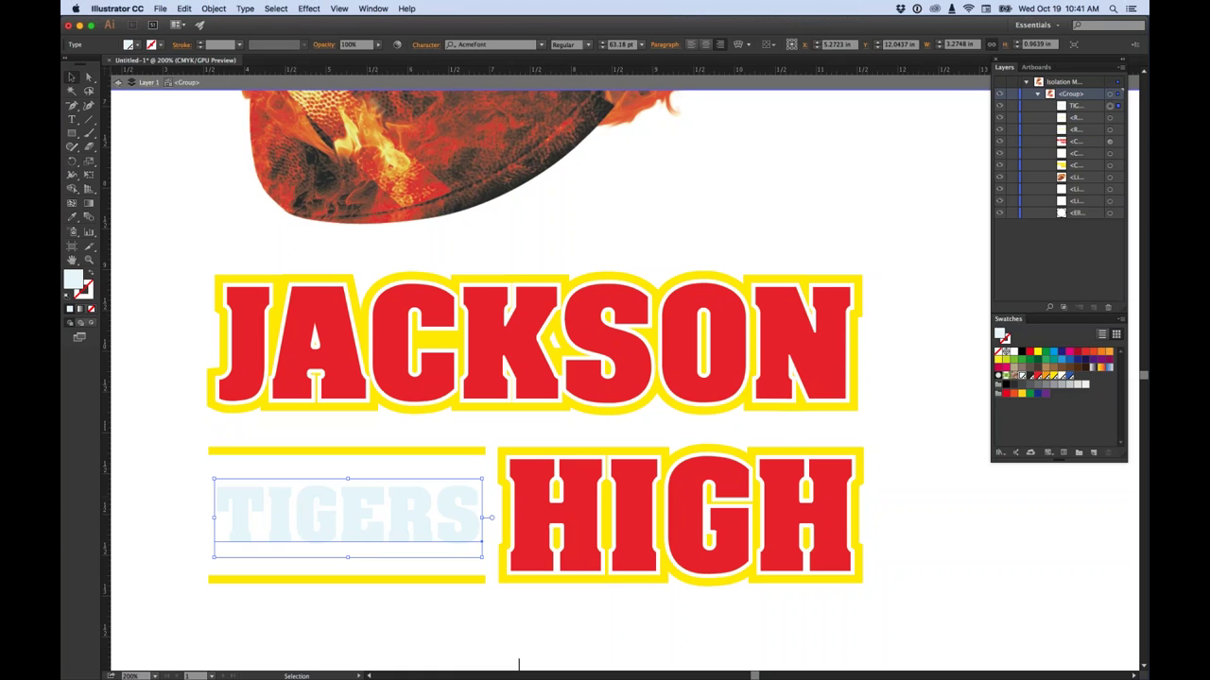
left_click(201, 392)
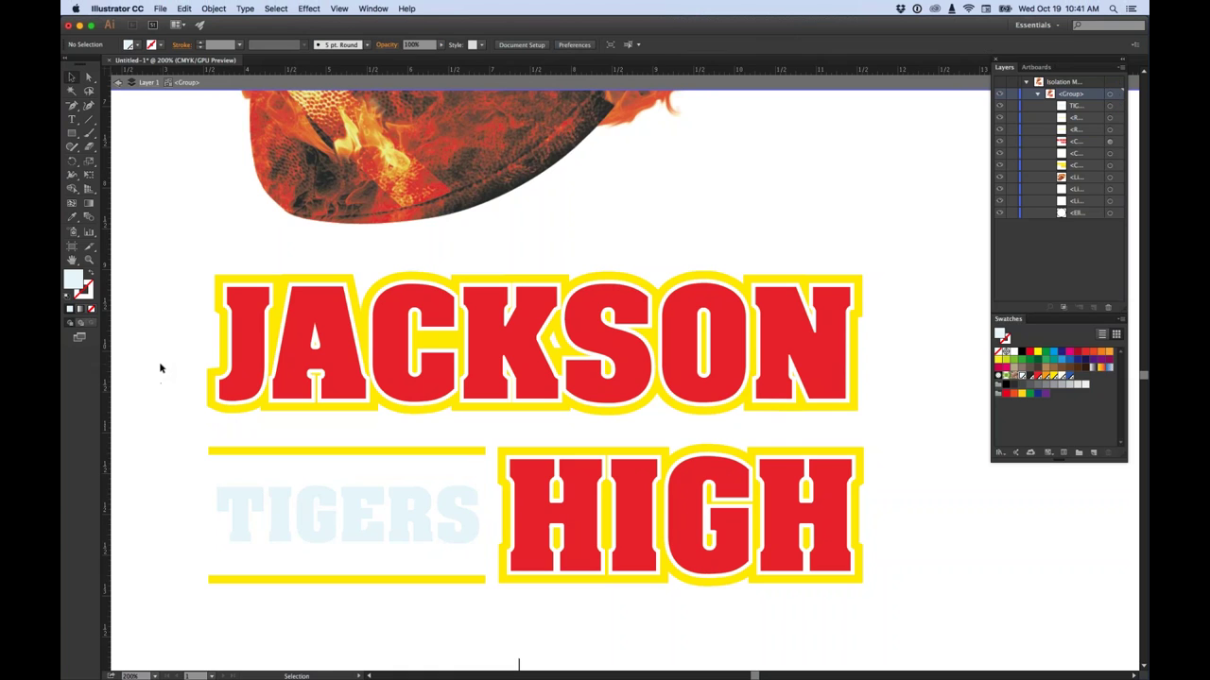
Move the flaming football image down about 0.8 in so it overlaps the upper part of JACKSON
key("z")
left_click(545, 241, "alt")
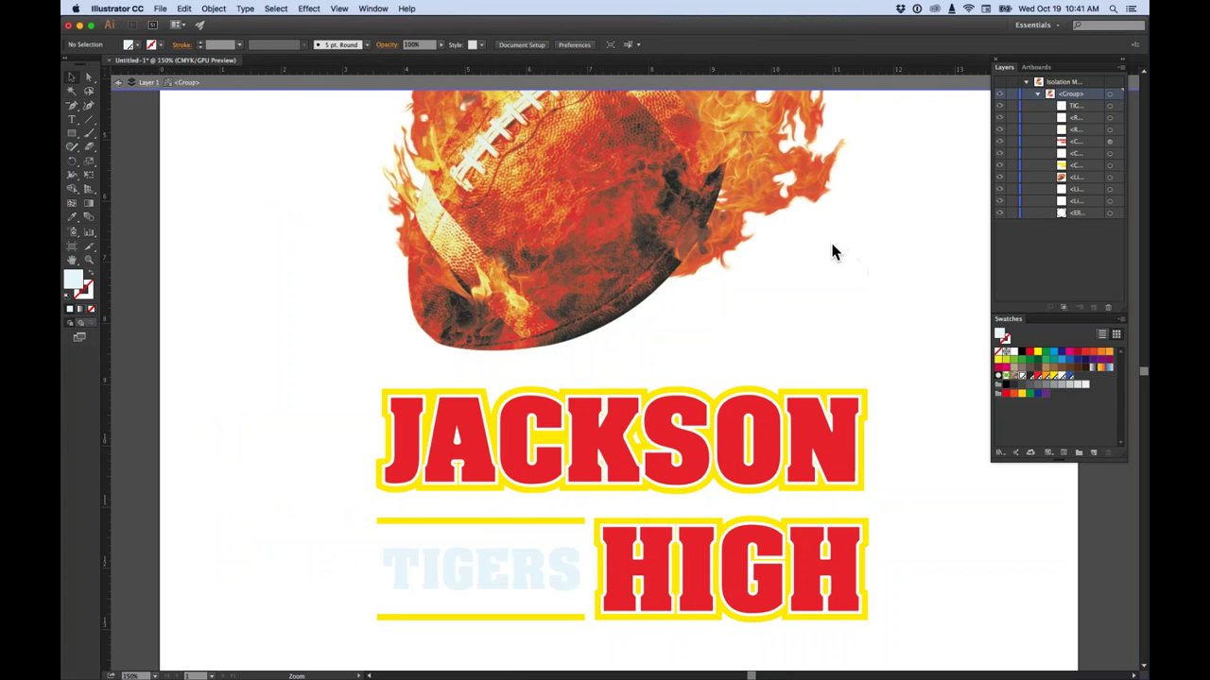
key("super+1")
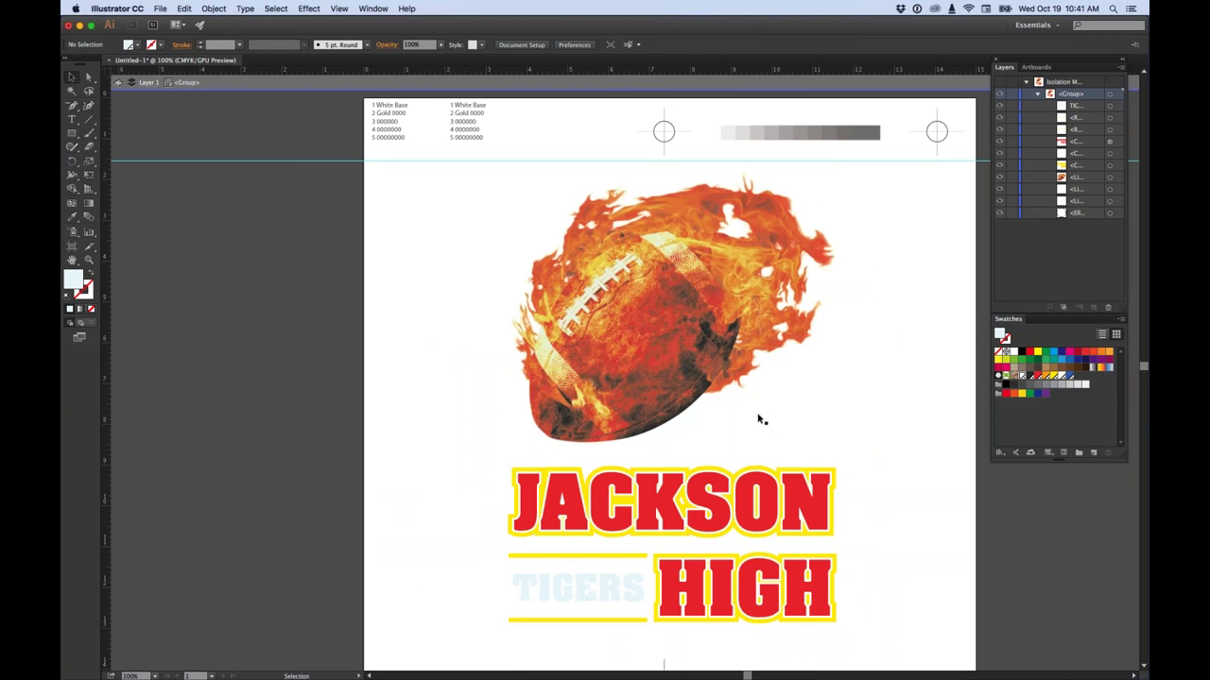
left_click(664, 294)
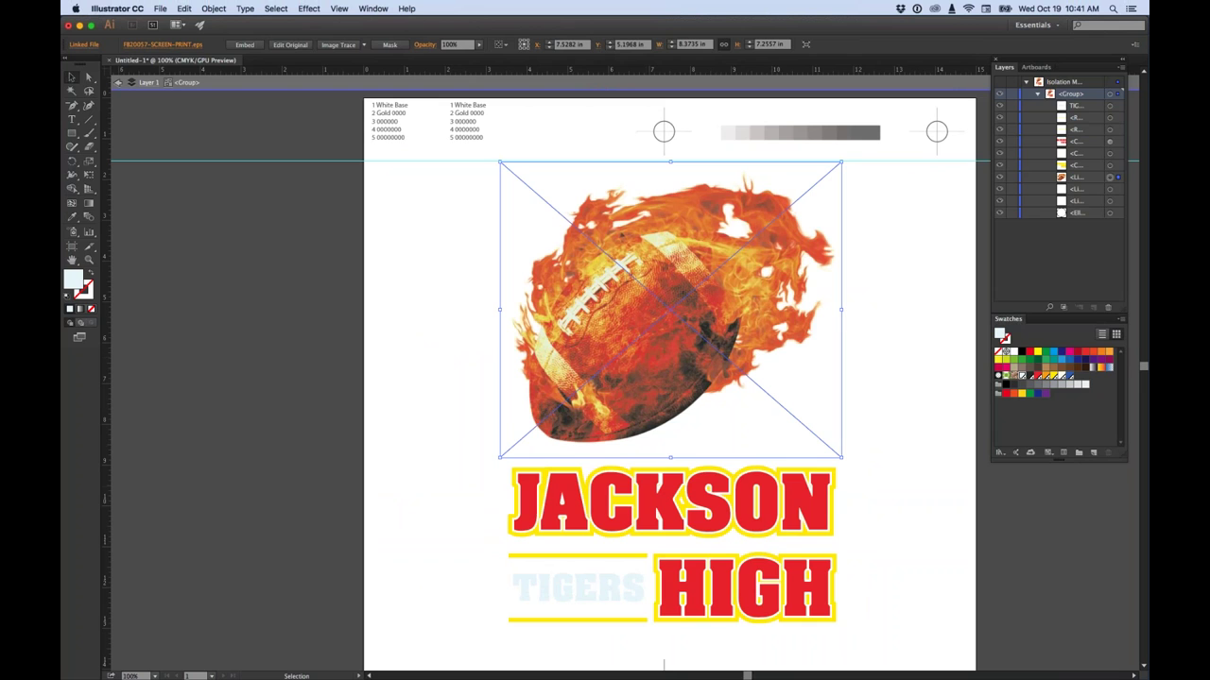
left_click_drag(913, 413, 777, 381)
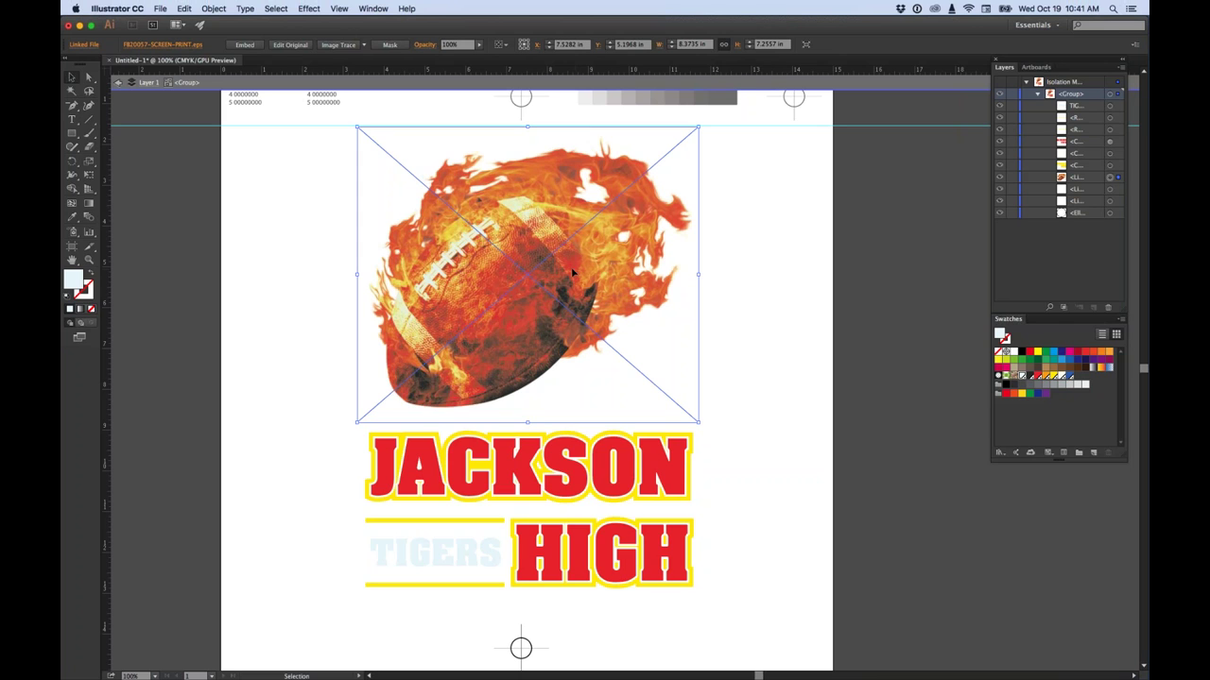
left_click_drag(572, 273, 572, 304)
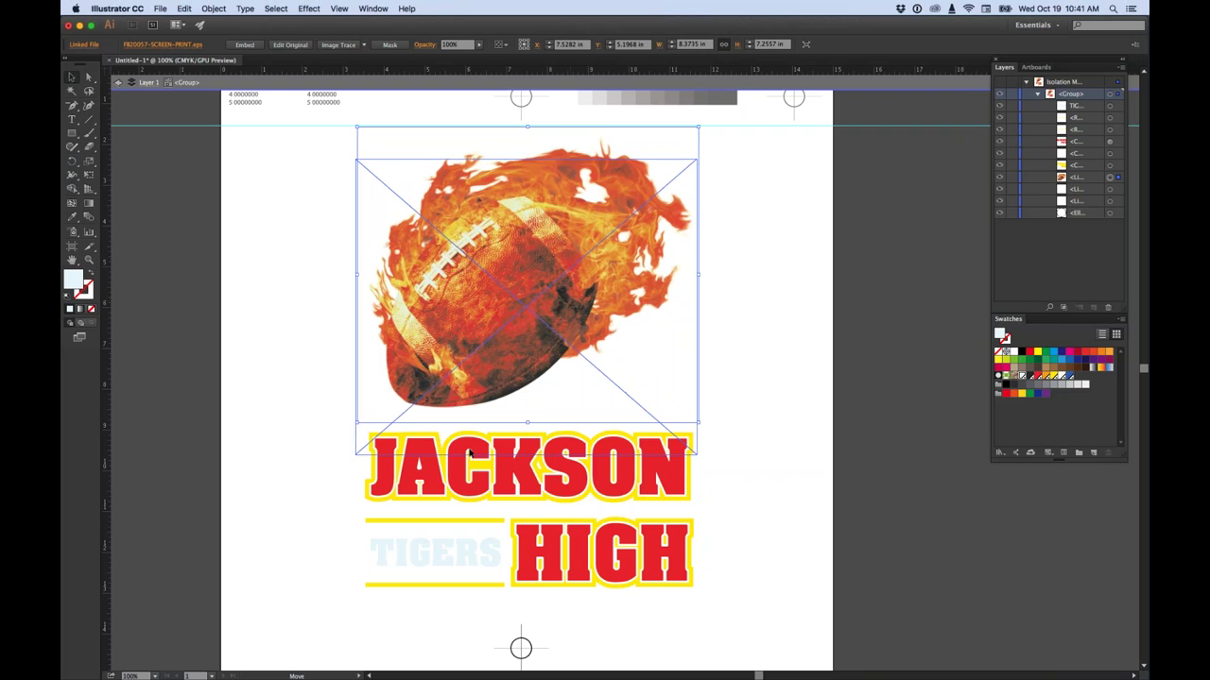
left_click_drag(470, 454, 469, 453)
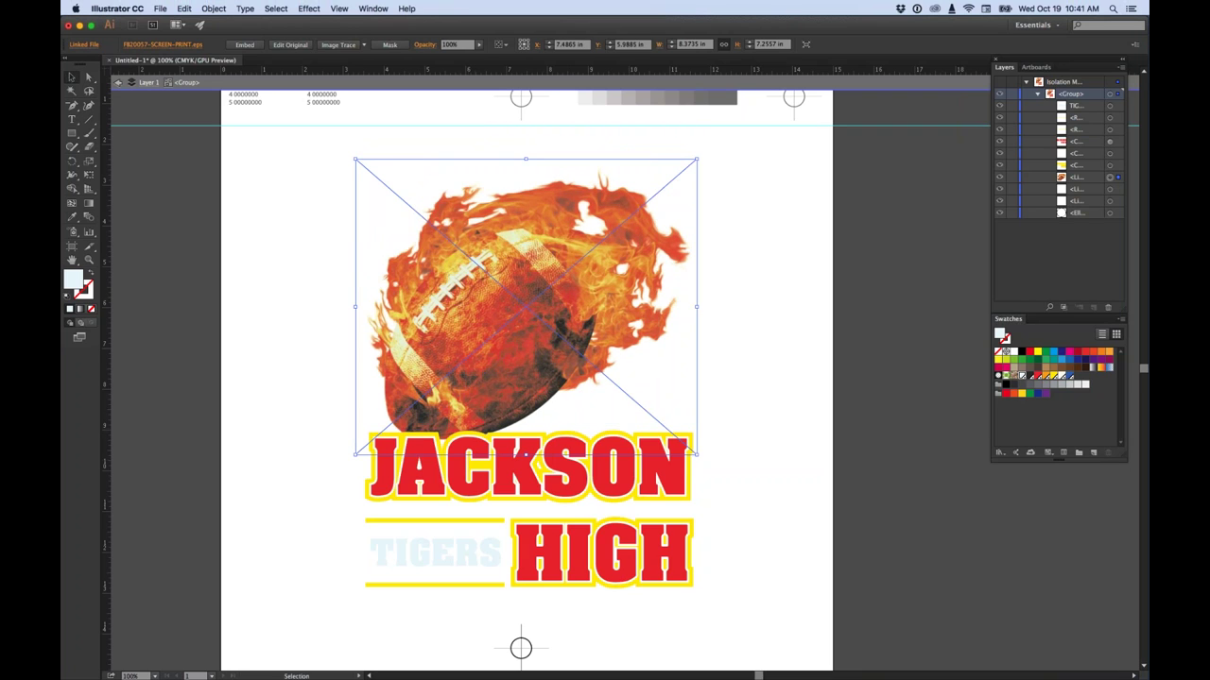
Bring the flaming football image to the front and move it back up clear of the JACKSON lettering
left_click(214, 8)
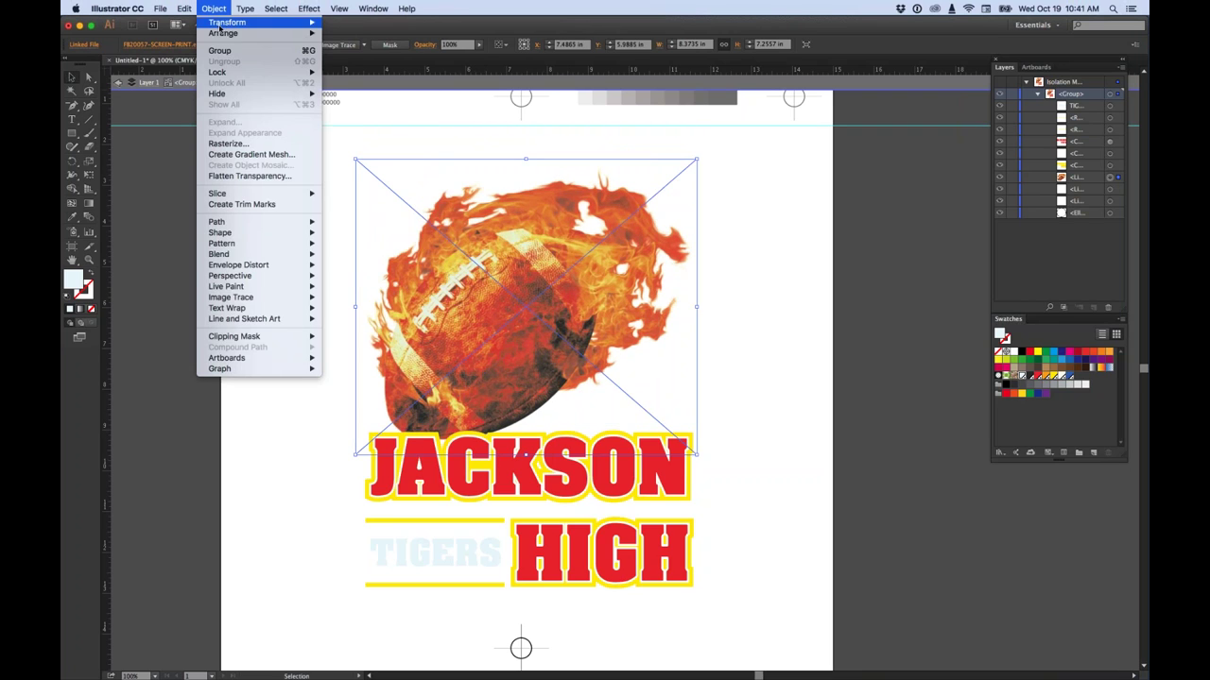
mouse_move(223, 33)
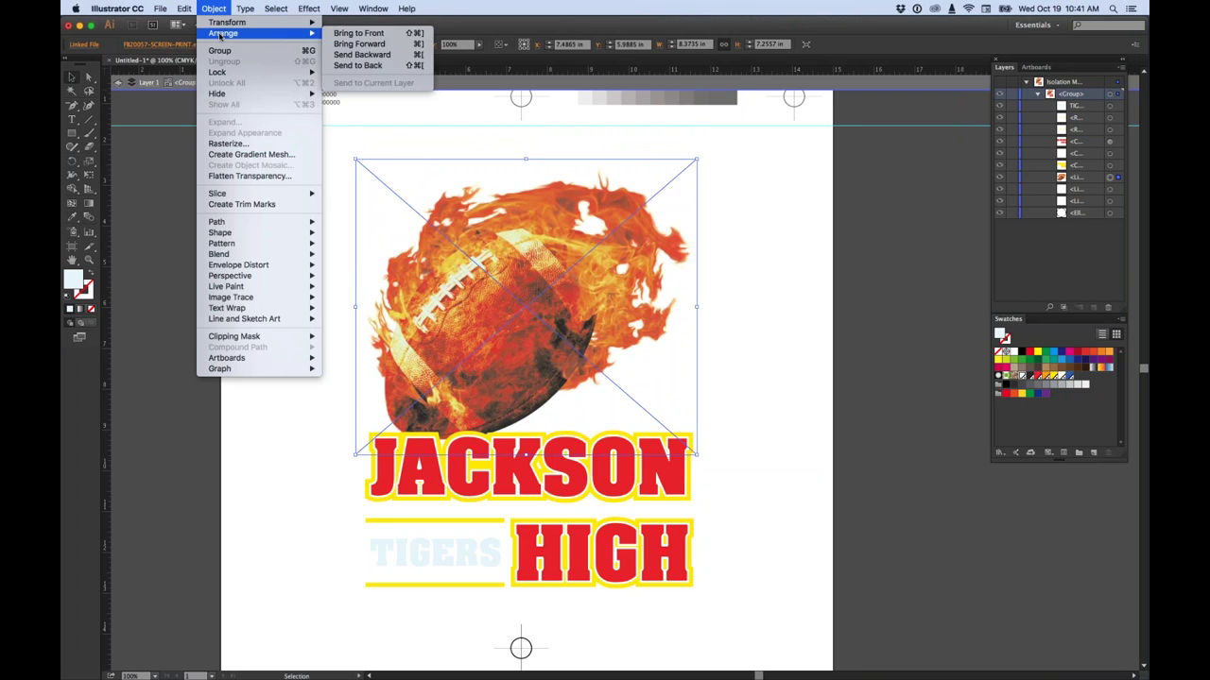
left_click(360, 34)
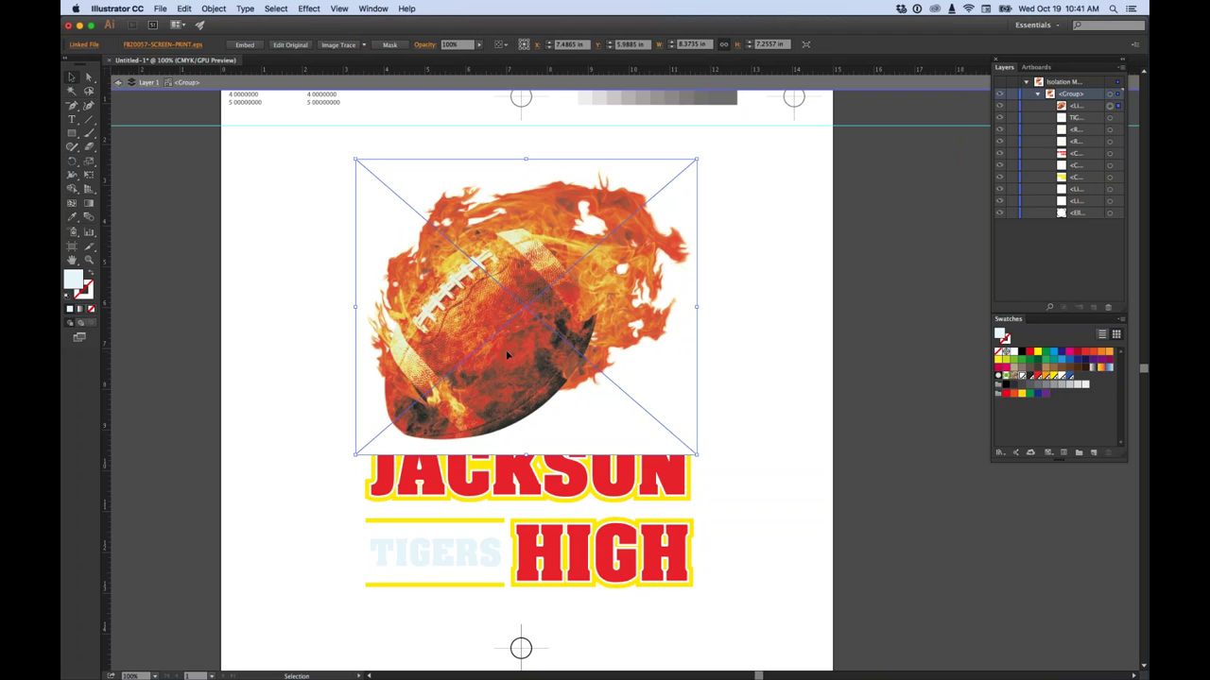
left_click_drag(515, 356, 513, 324)
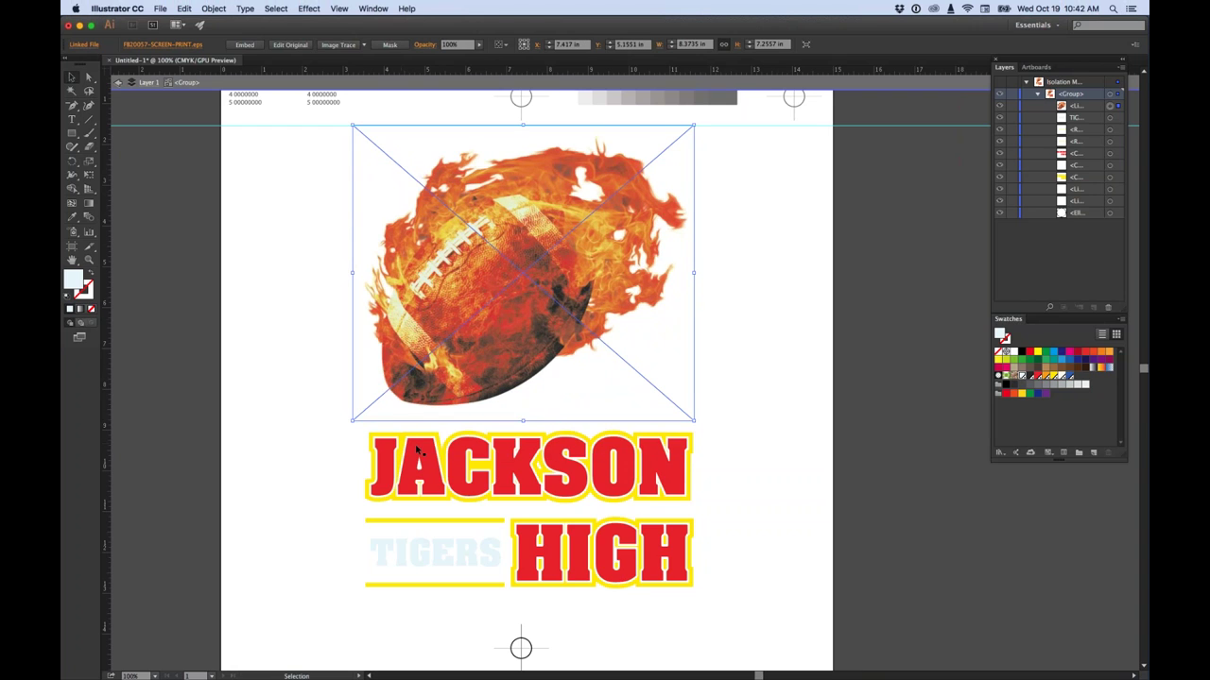
Deselect the football image and set the Pen tool to no fill with a light blue stroke
left_click(280, 244)
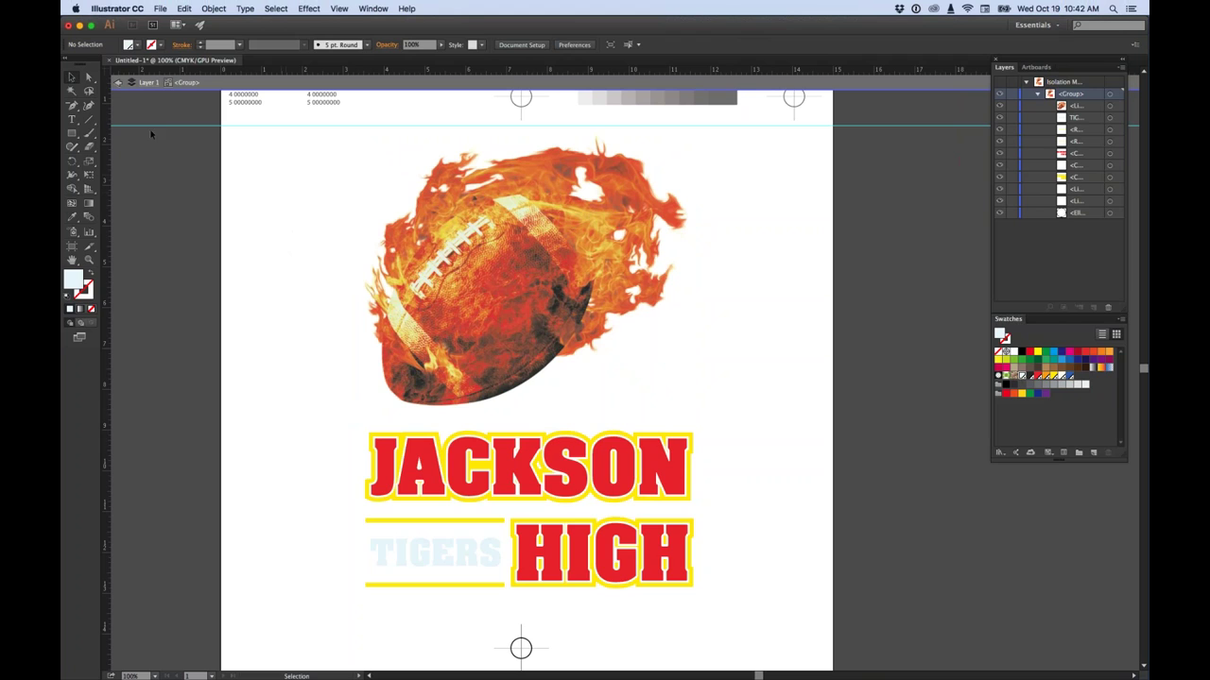
left_click(74, 106)
left_click(138, 45)
left_click(69, 65)
left_click(149, 46)
left_click(148, 49)
left_click(161, 47)
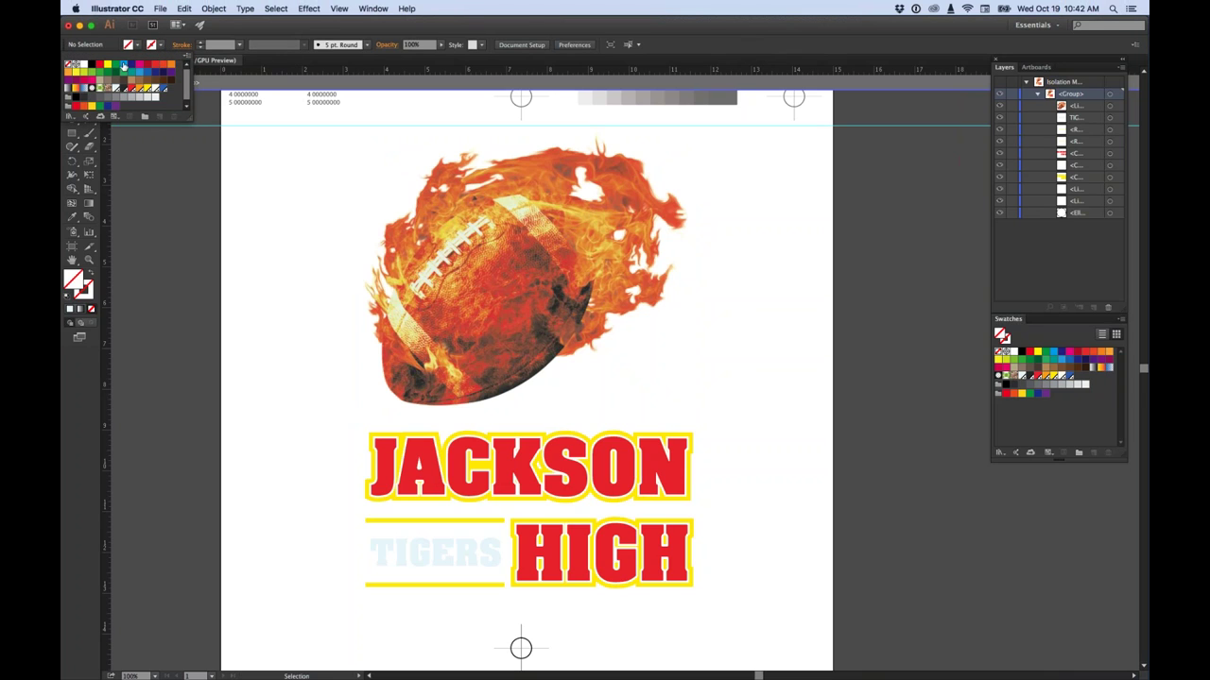
left_click(124, 67)
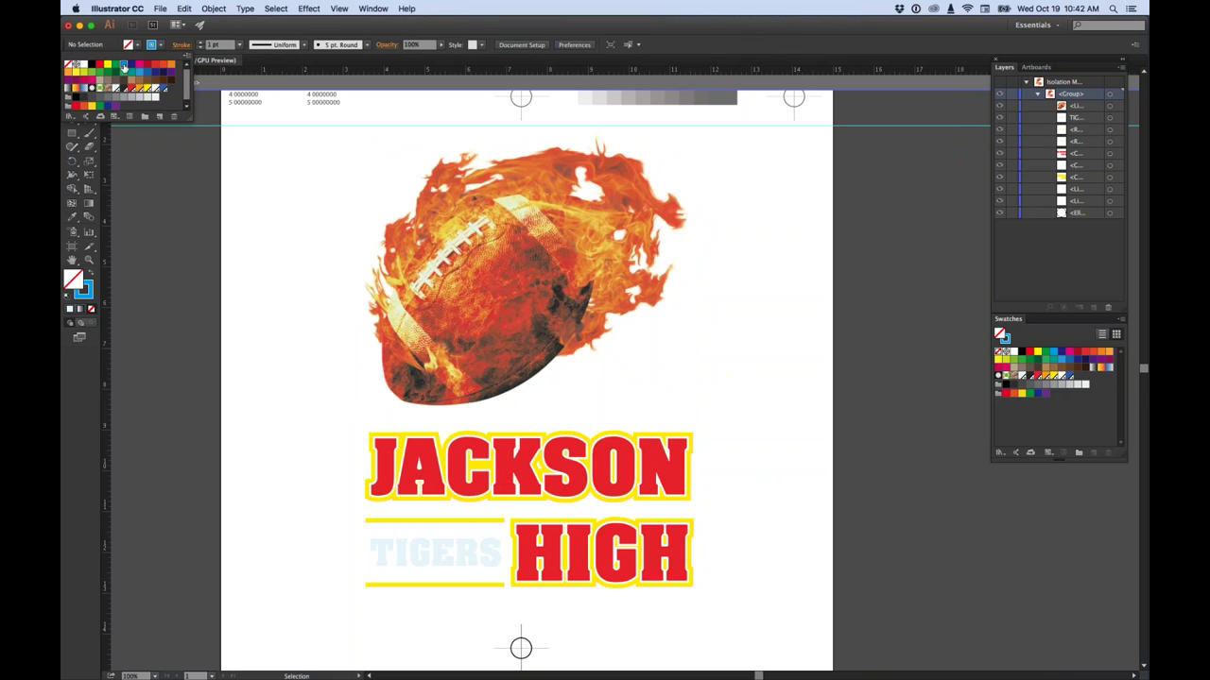
left_click(516, 373)
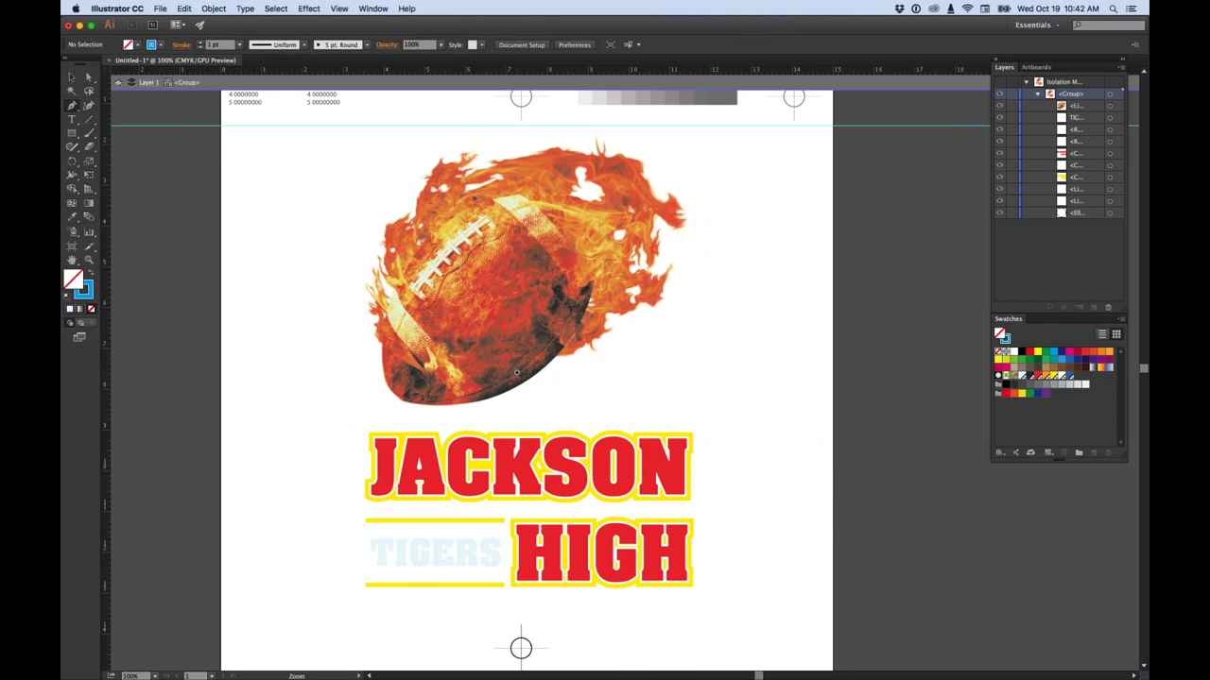
Start a Pen path on the football's lower left edge and curve it around the ball's bottom tip
left_click(516, 374)
left_click(516, 373)
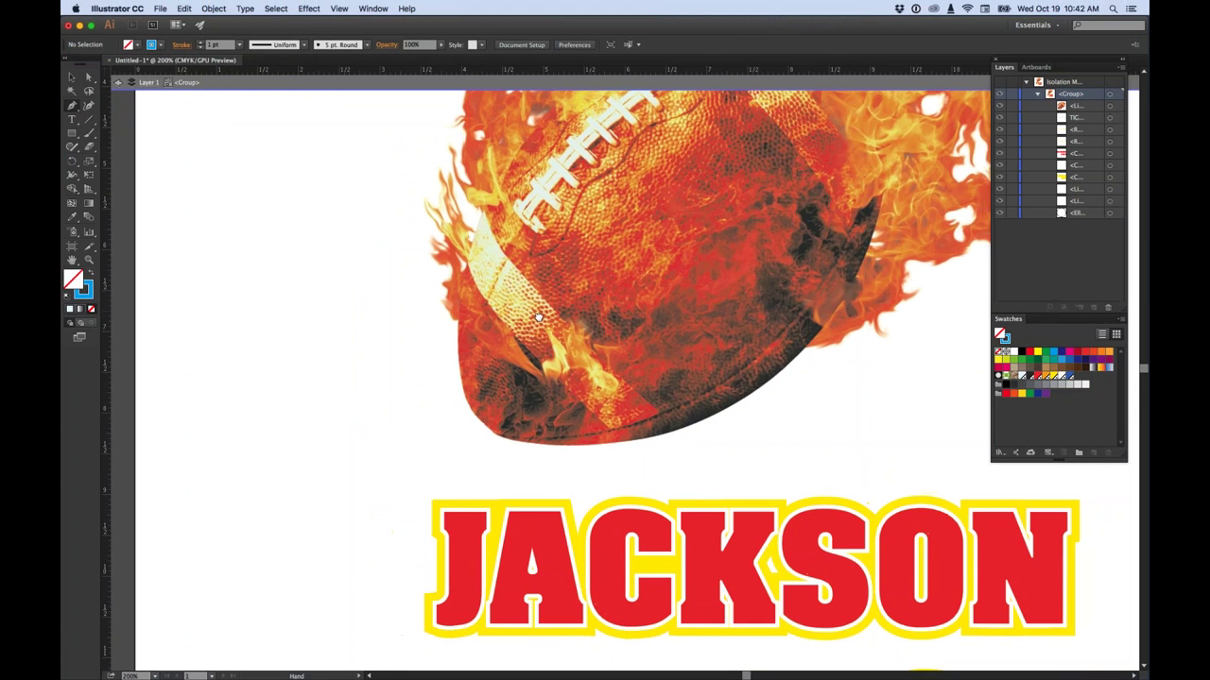
scroll(426, 359, "right", 5)
key("p")
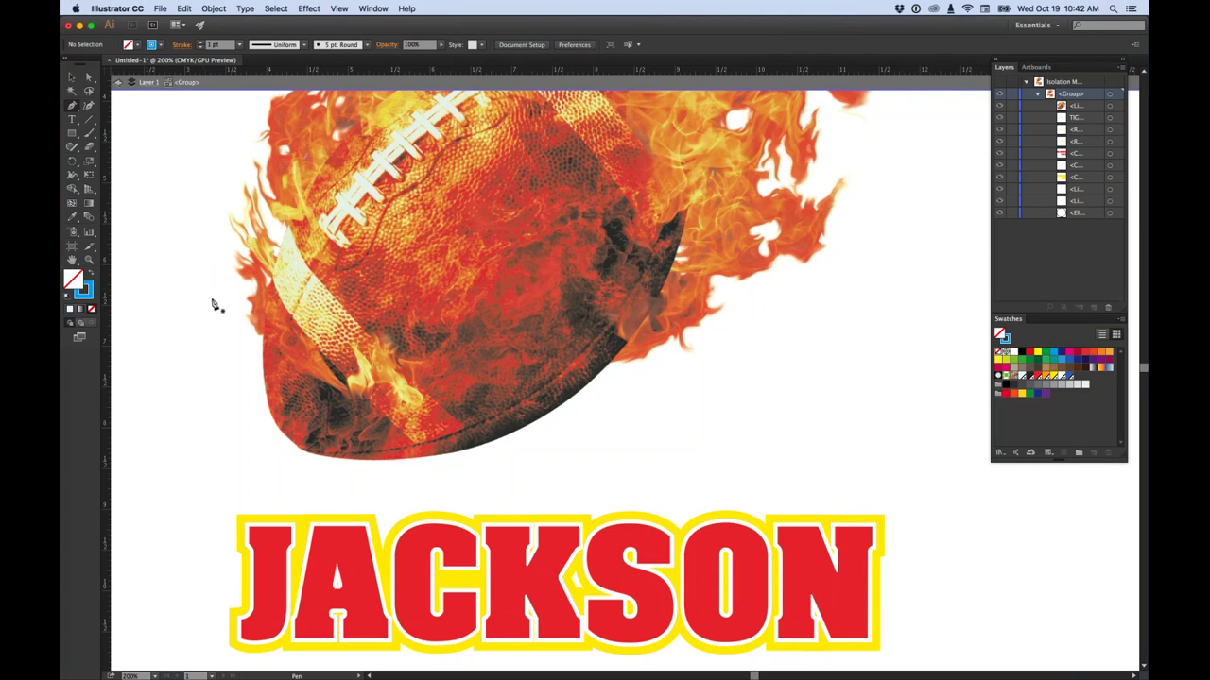
key("space")
key("super+space")
key("super+equal")
left_click_drag(785, 319, 455, 304)
left_click(247, 294)
left_click_drag(287, 413, 347, 443)
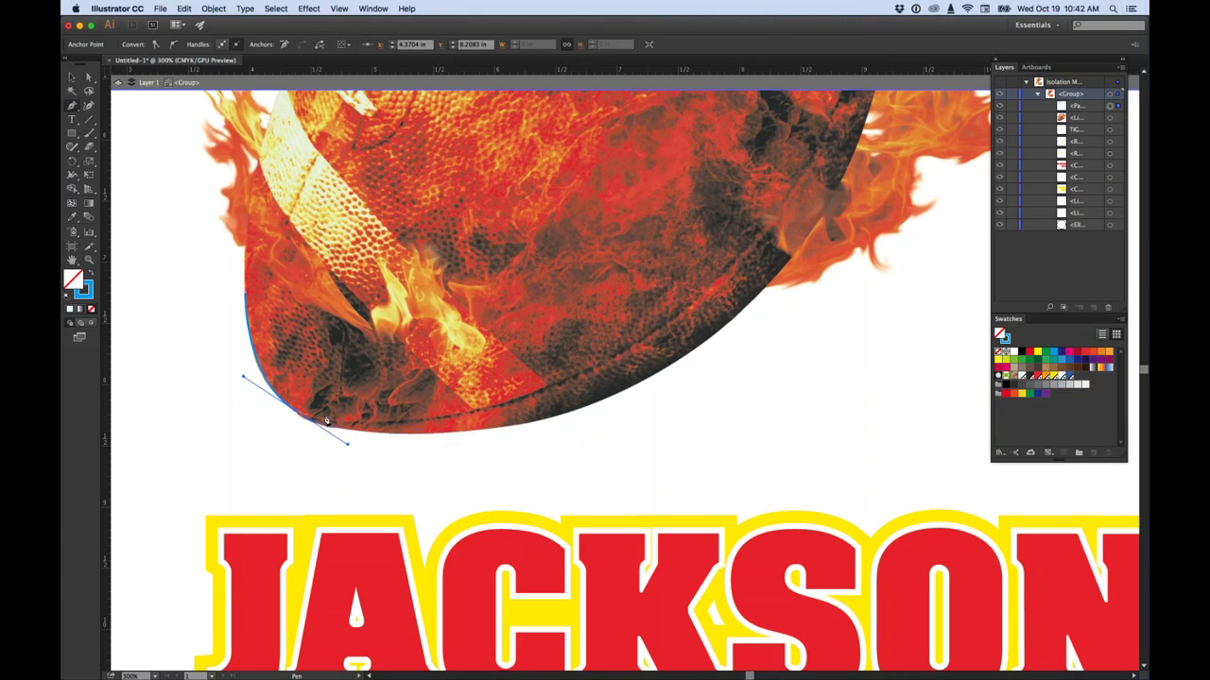
left_click(295, 412)
left_click_drag(321, 430, 330, 426)
left_click(321, 427)
Continue the path with curved segments along the football's lower edge, stopping just before the flames on the right
left_click_drag(607, 399, 750, 340)
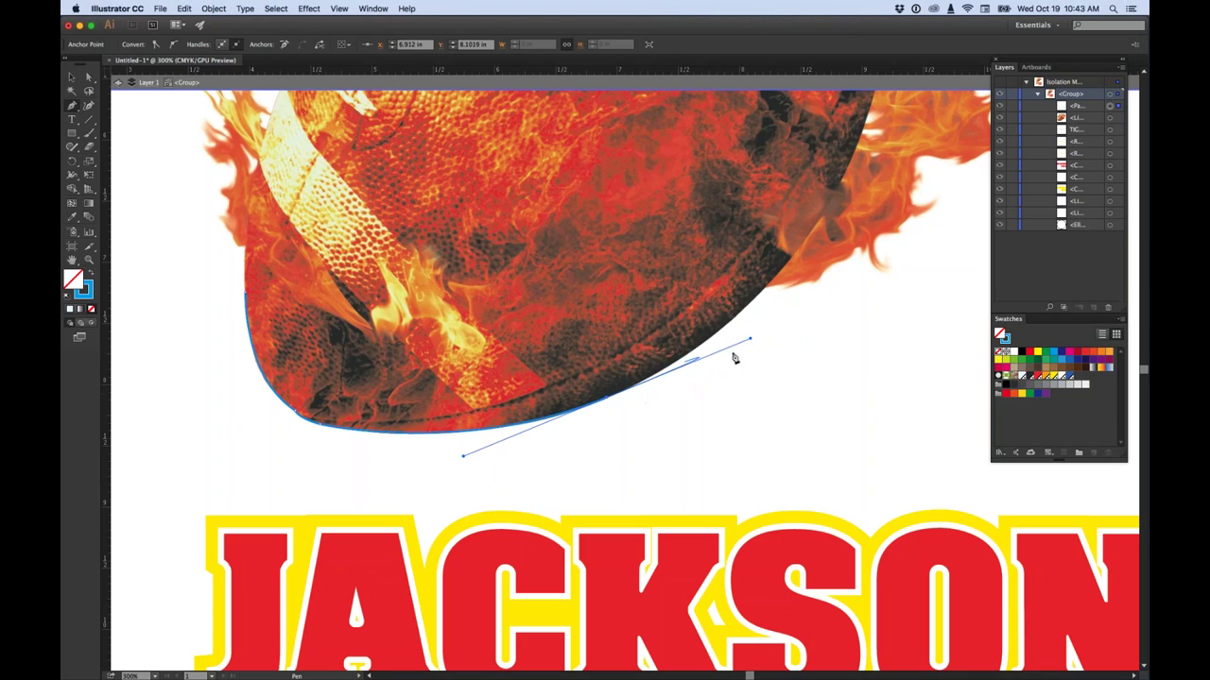
left_click(607, 398)
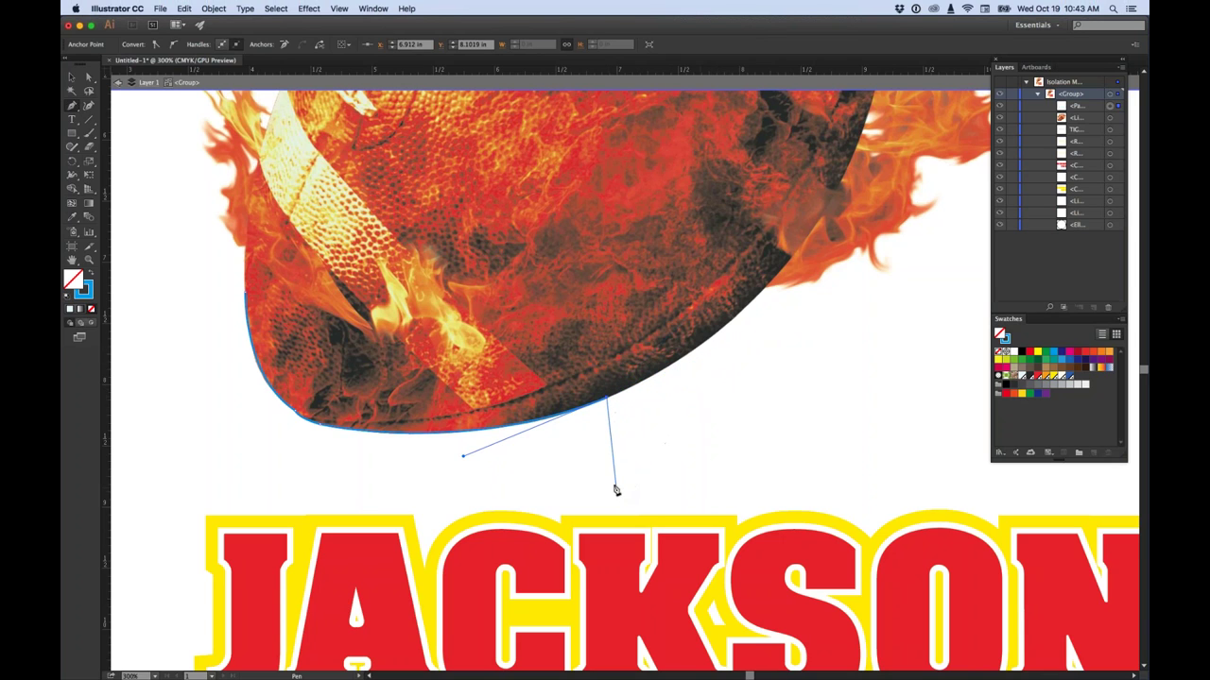
key("cmd+z")
mouse_move(734, 317)
left_mouse_down()
mouse_move(756, 300)
mouse_move(732, 338)
mouse_move(719, 334)
left_mouse_up()
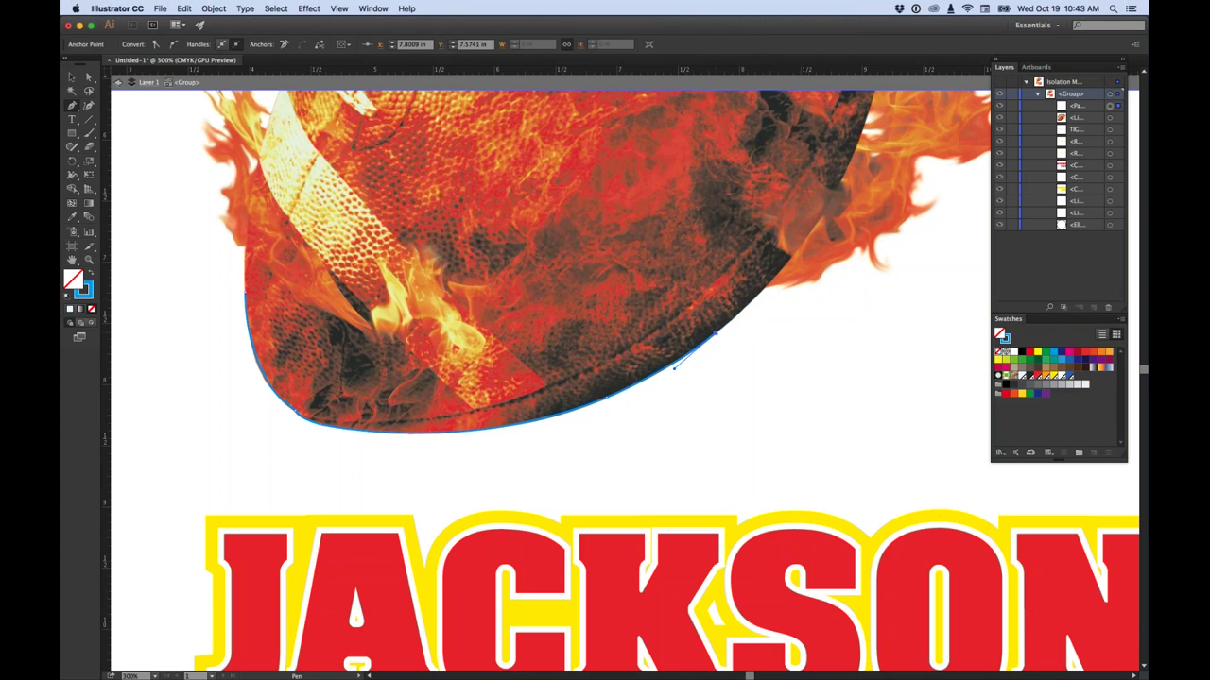
Extend the path with straight segments loosely around all the flames, close it at its starting point, and deselect it
key("super+minus")
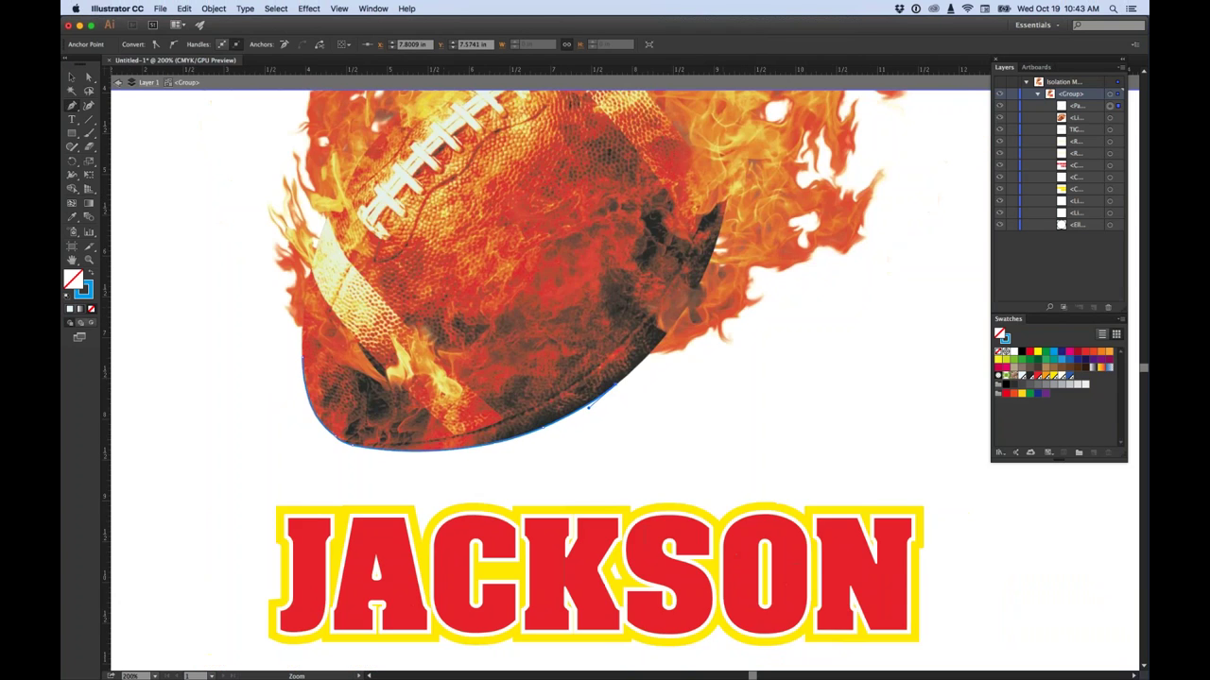
key("super+minus")
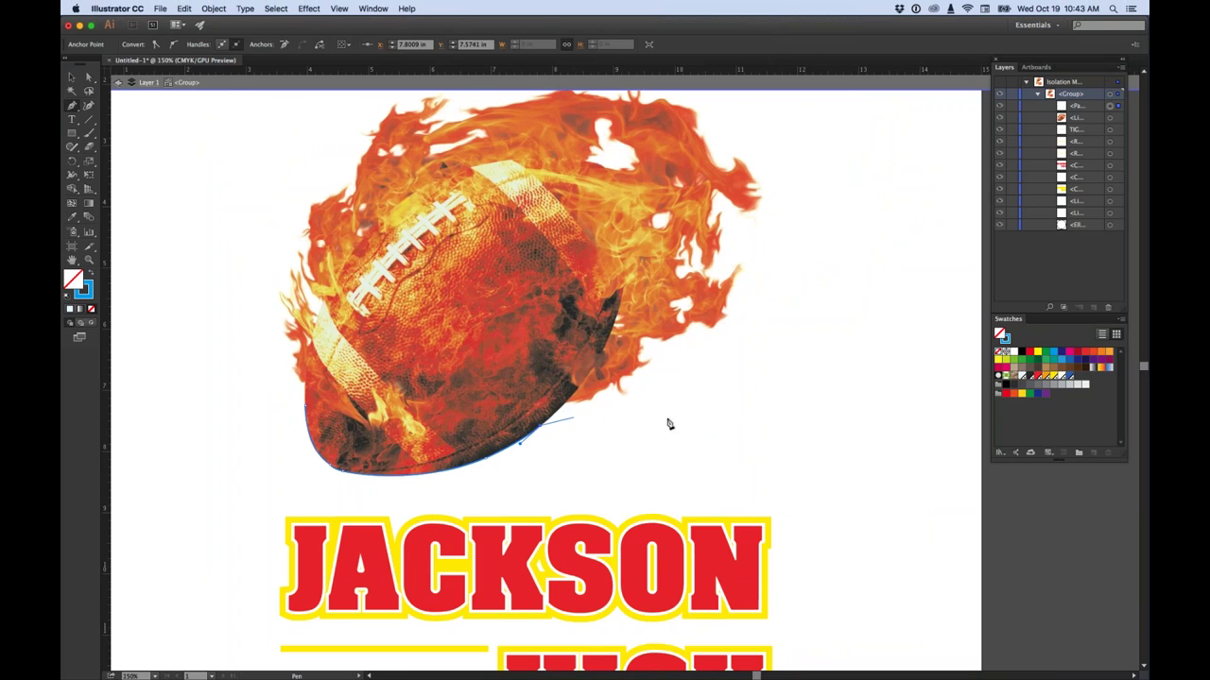
left_click(673, 423)
left_click(803, 317)
left_click(787, 150)
key("space")
left_click_drag(789, 137, 812, 231)
left_click(761, 162)
left_click(666, 156)
left_click(383, 166)
left_click(265, 279)
left_click(247, 409)
left_click(278, 500)
left_click(327, 499)
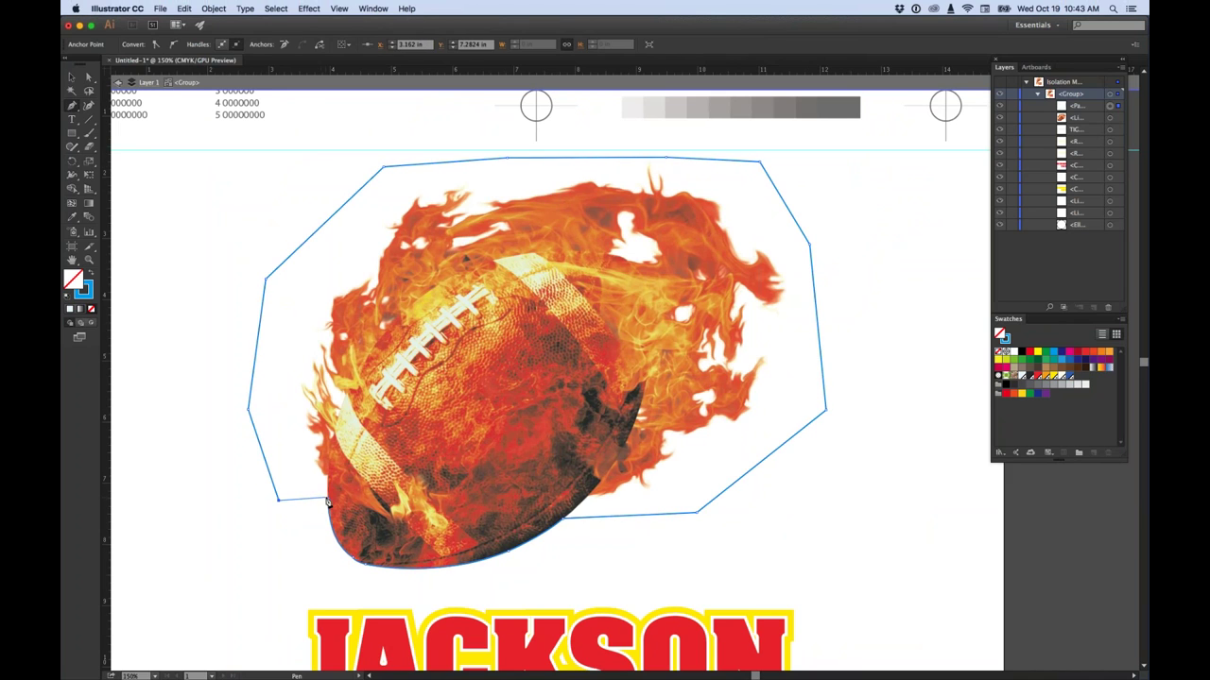
left_click(72, 77)
left_click(885, 231)
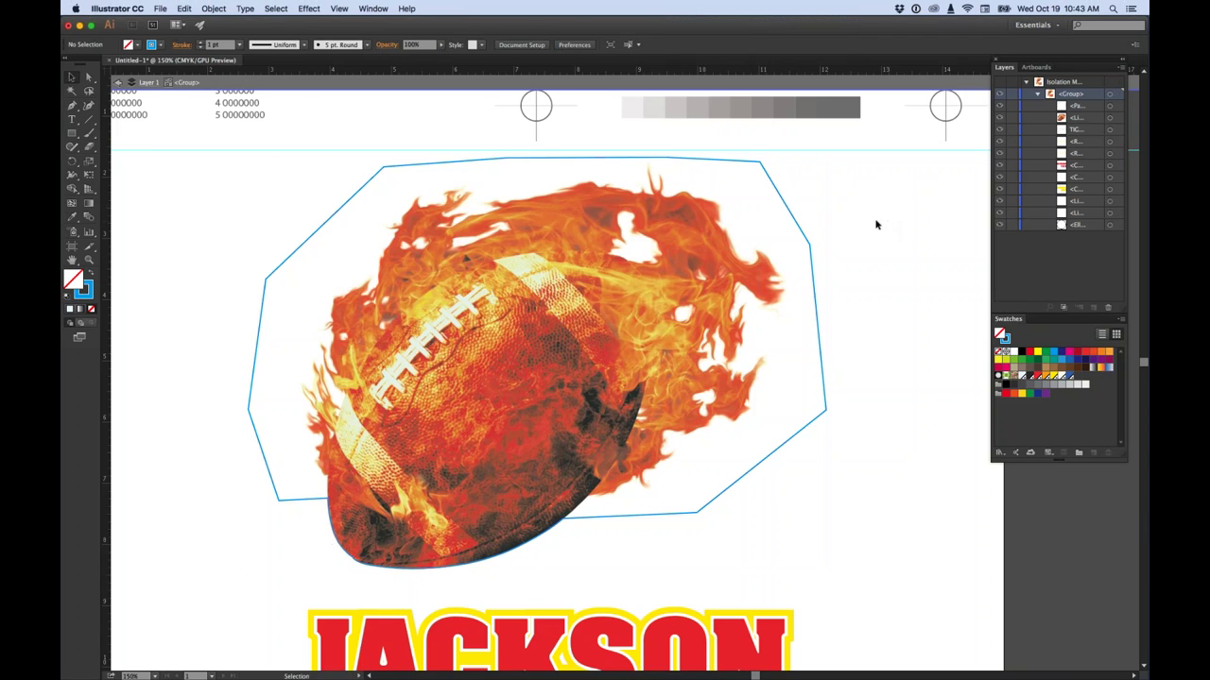
Select the football image together with the blue outline path and make a clipping mask from them
left_click(788, 211)
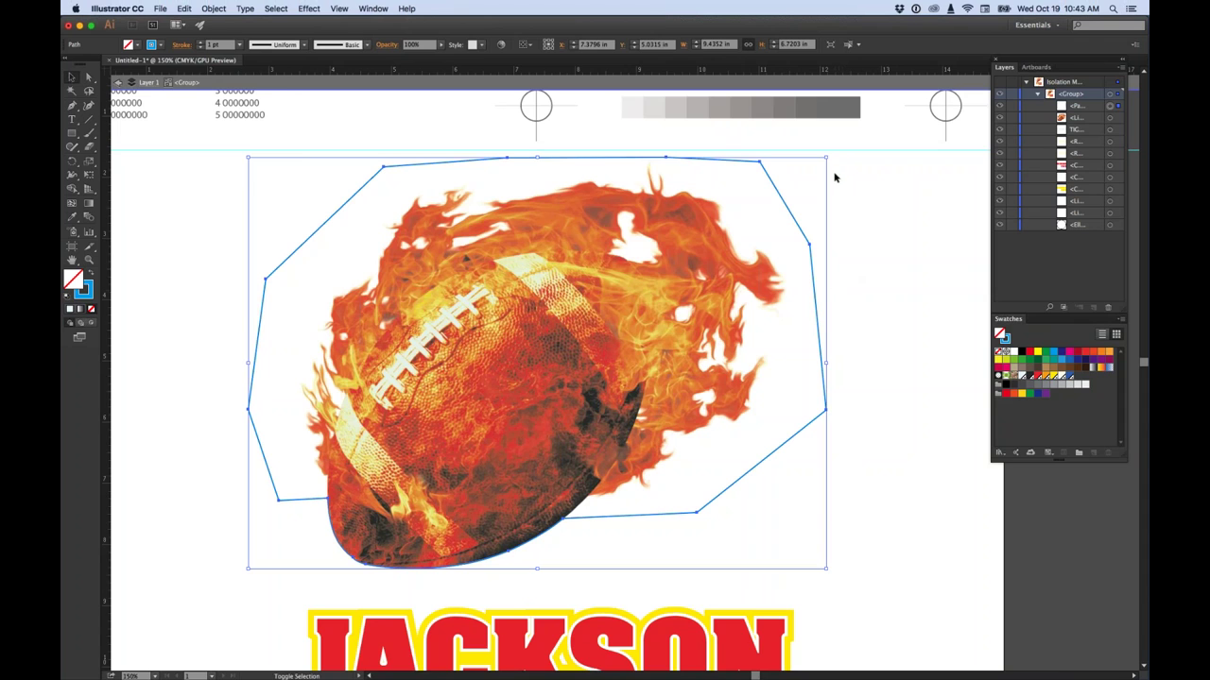
left_click(882, 203)
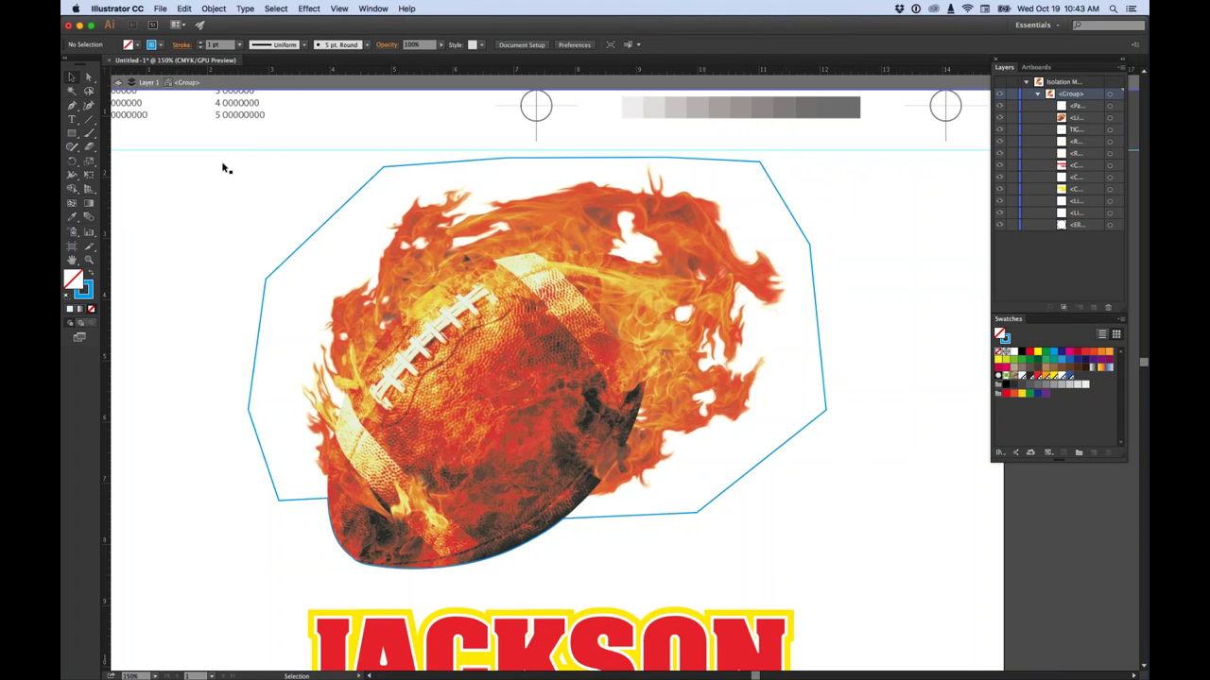
left_click(339, 184)
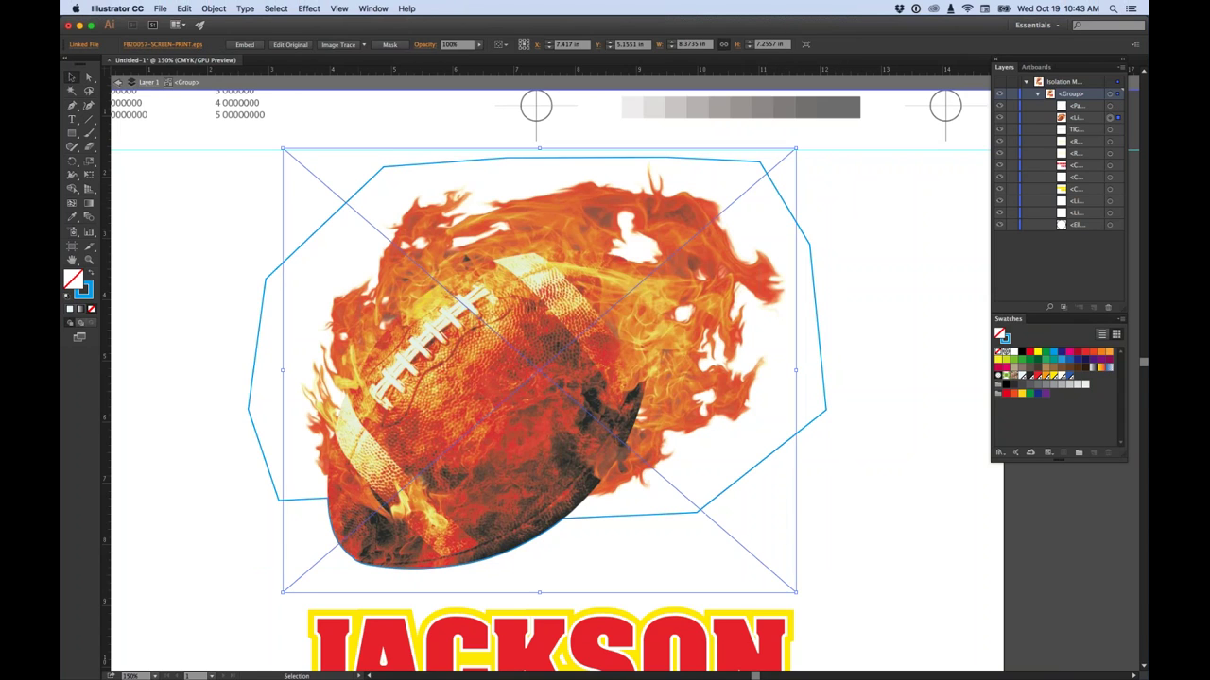
left_click(274, 273, "shift")
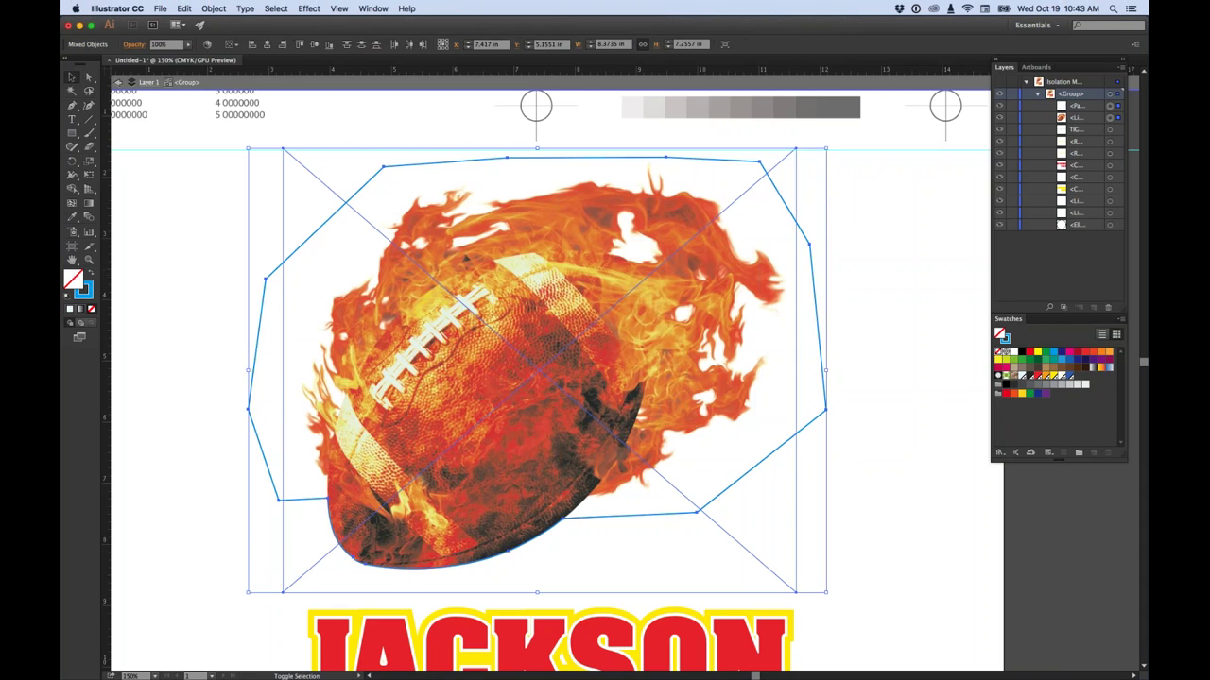
left_click(213, 9)
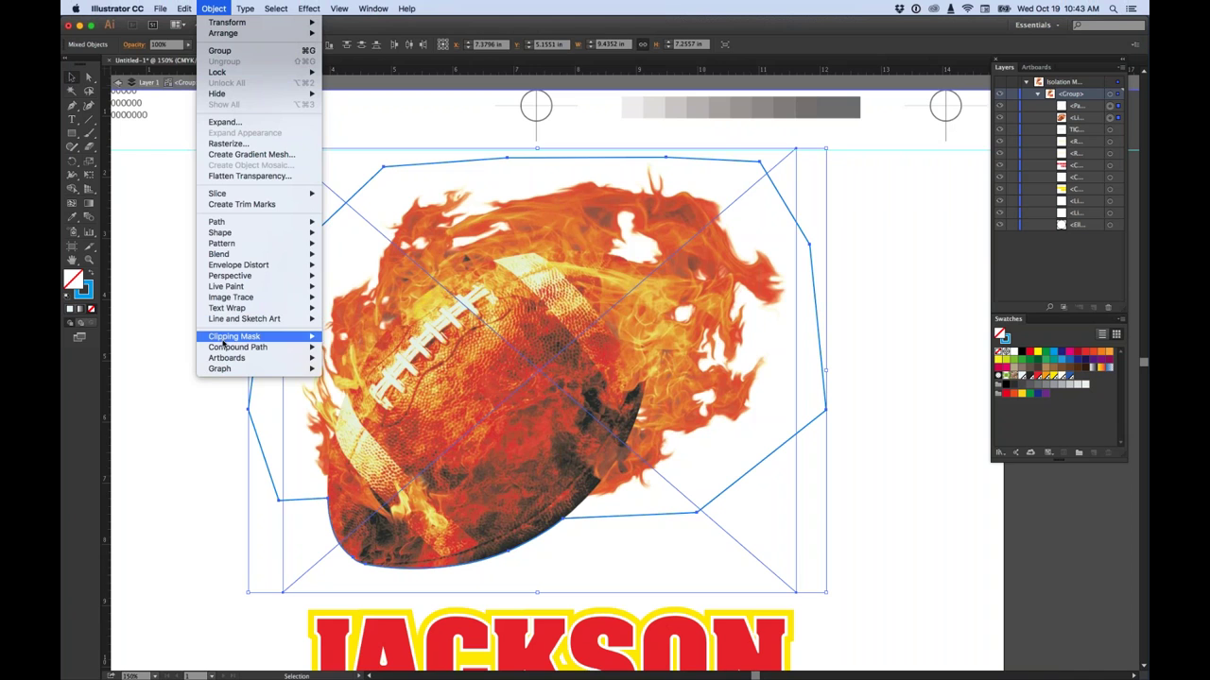
mouse_move(241, 338)
left_click(346, 336)
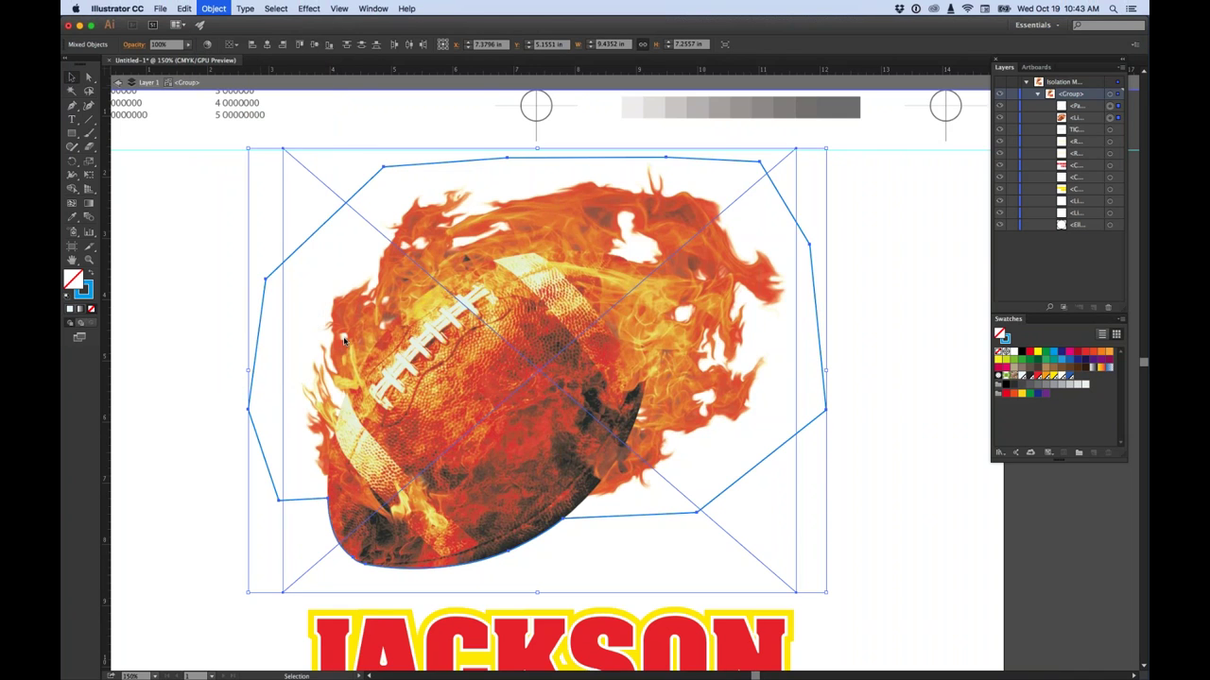
left_click(176, 340)
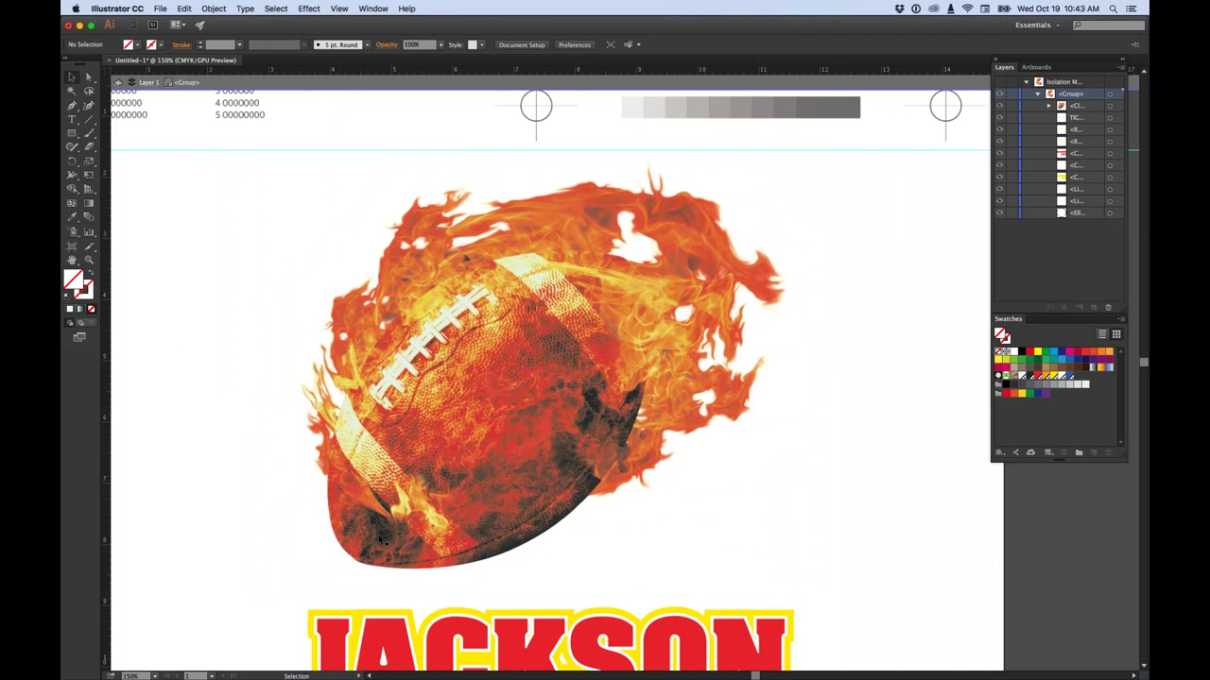
Move the clipped football down about 1 in so its lower tip overlaps the upper part of JACKSON
key("space")
left_click_drag(894, 488, 902, 323)
mouse_move(501, 308)
left_mouse_down()
mouse_move(513, 316)
mouse_move(497, 312)
left_mouse_up()
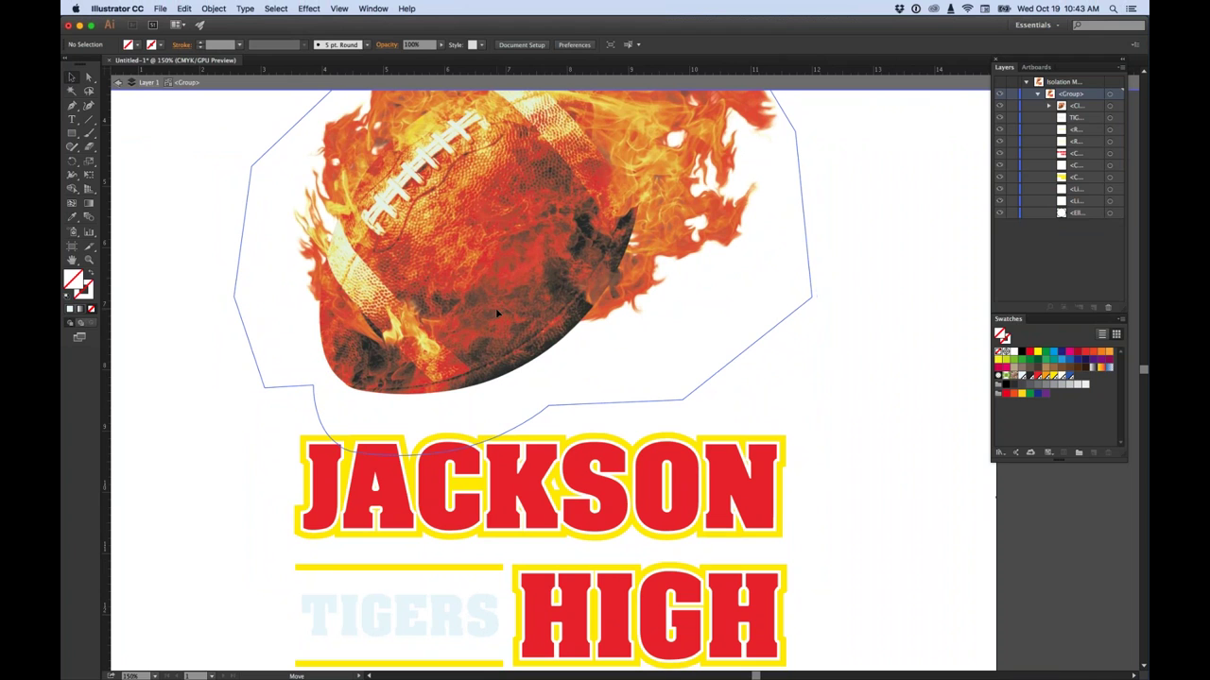
left_click_drag(497, 313, 497, 312)
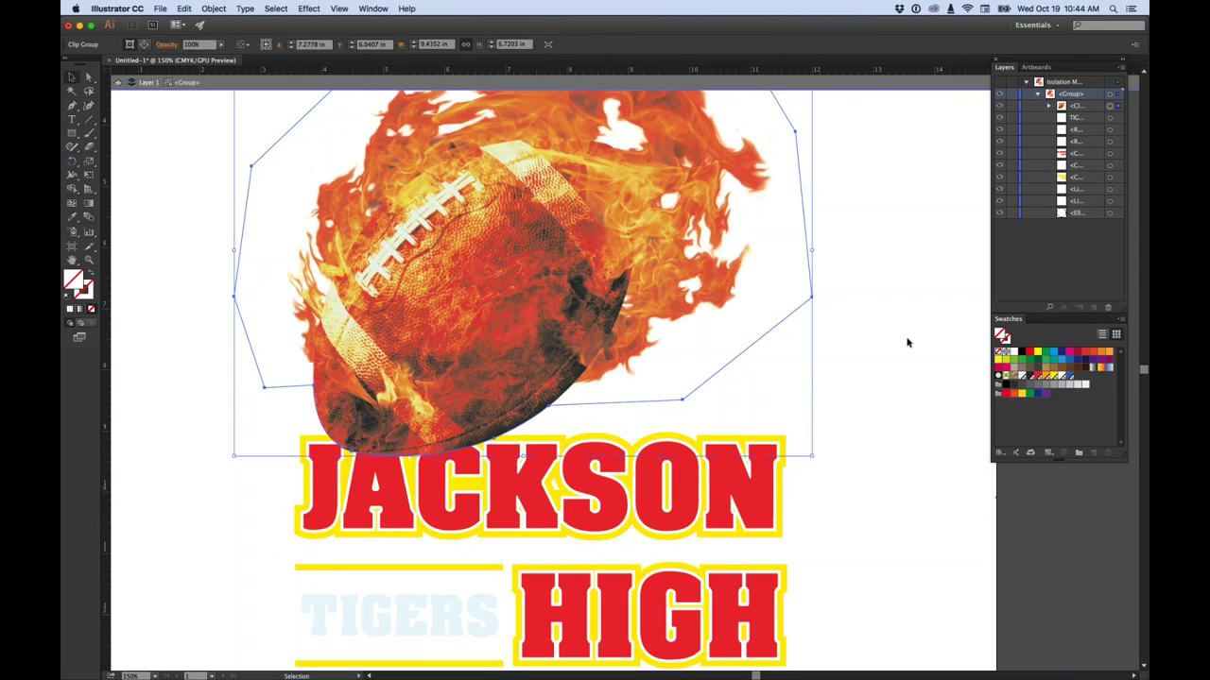
Open Separations Preview clear of the artwork and turn on Overprint Preview
key("super+minus")
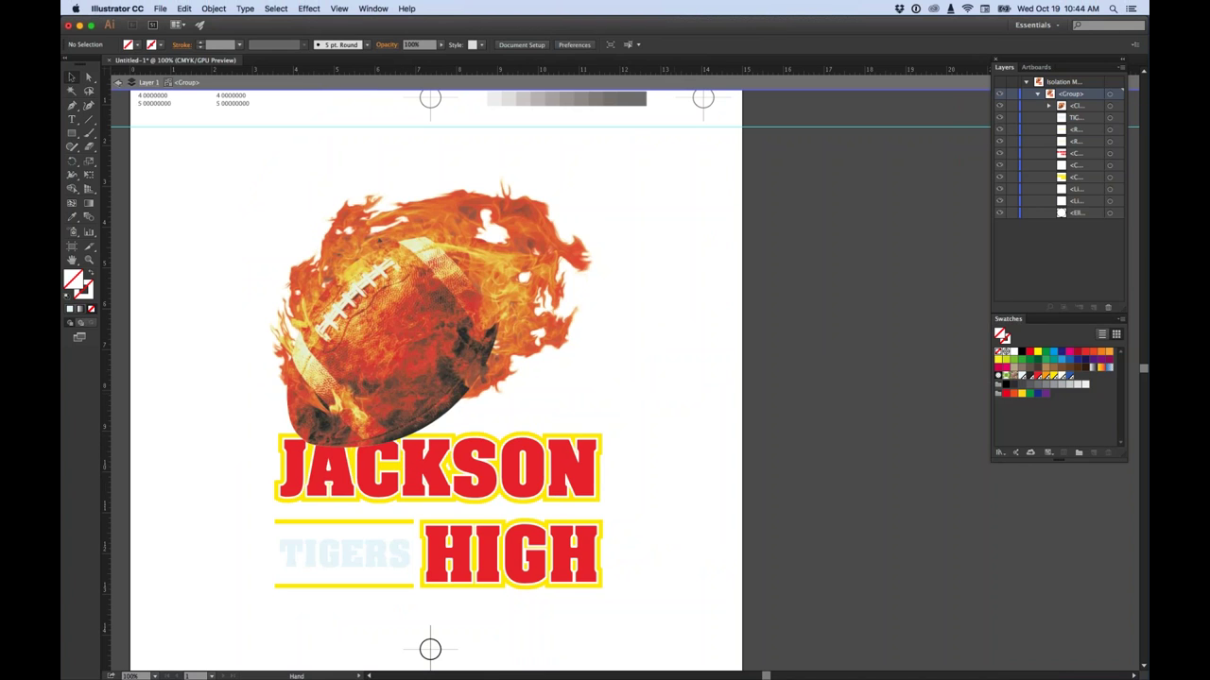
left_click_drag(675, 392, 734, 366)
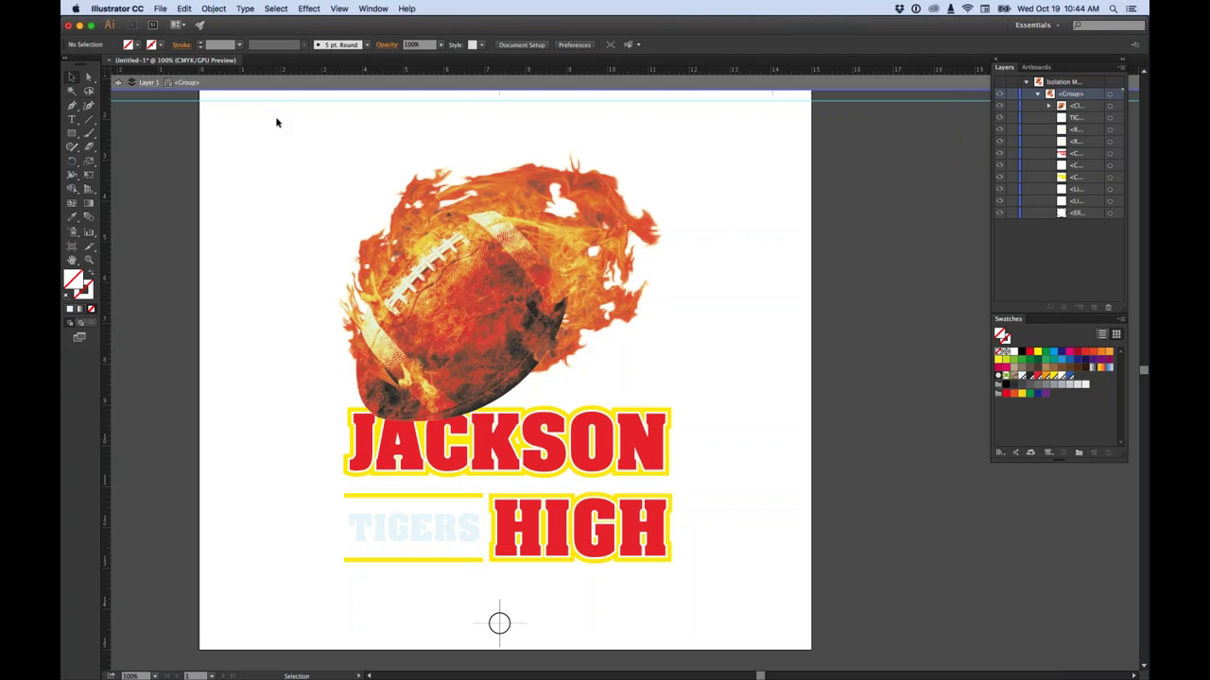
left_click(373, 7)
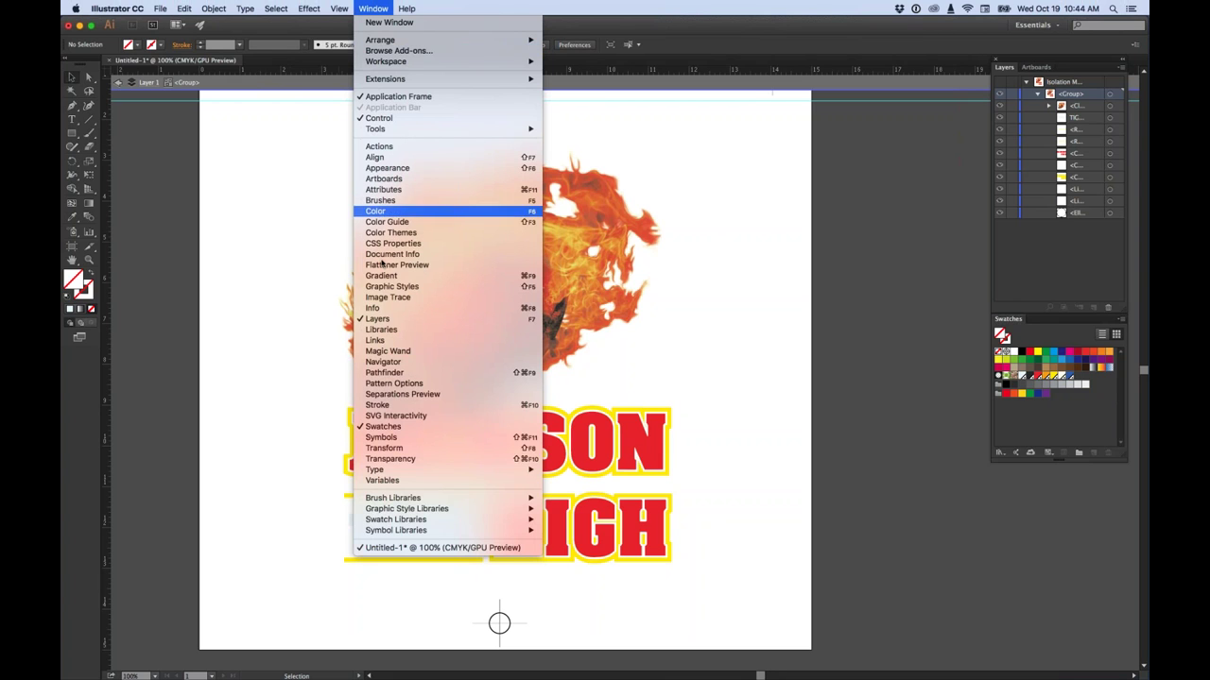
left_click(439, 395)
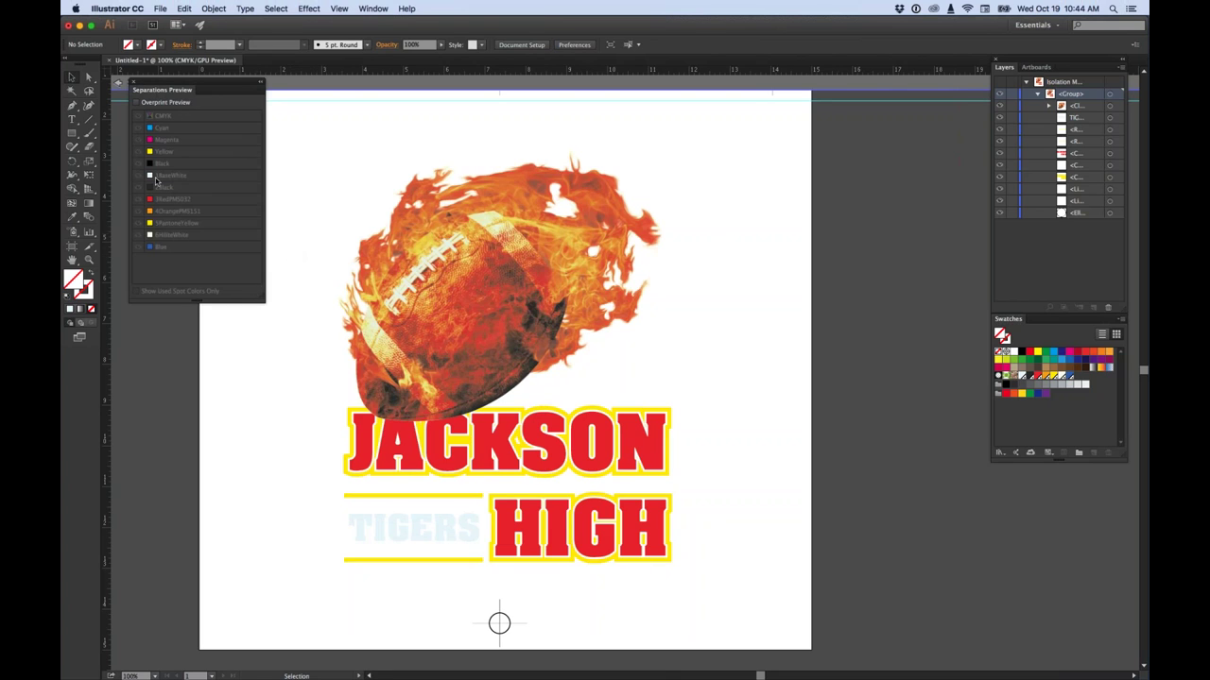
left_click_drag(169, 87, 235, 109)
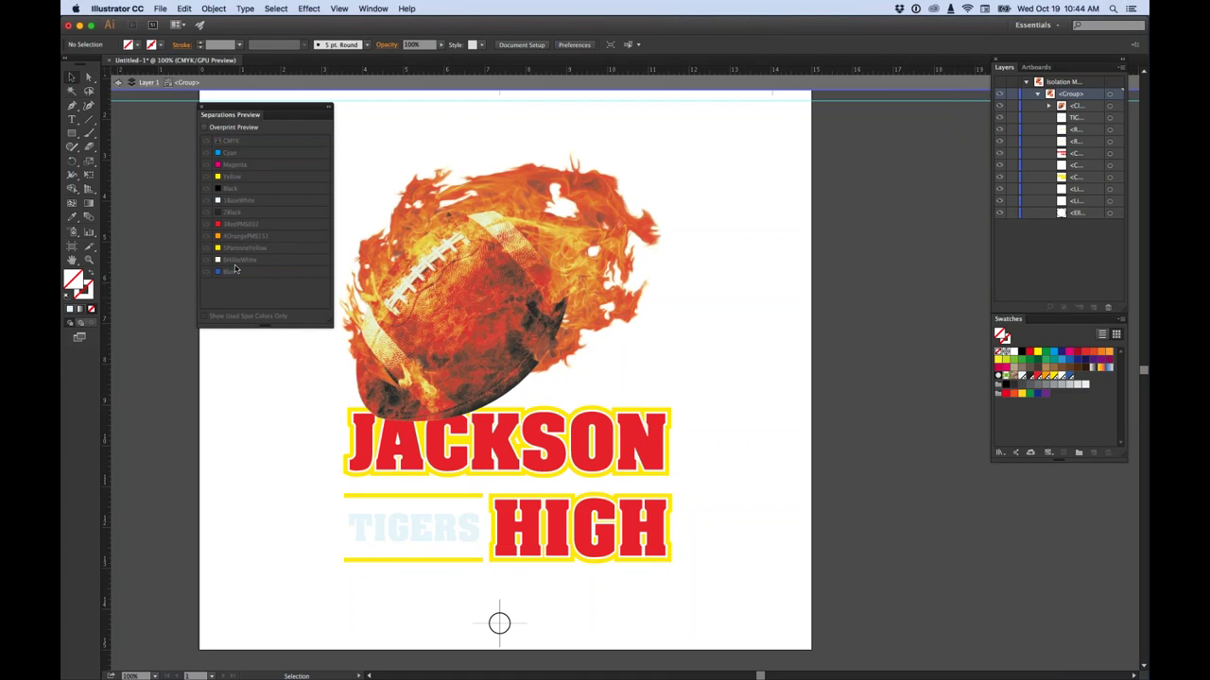
left_click(204, 129)
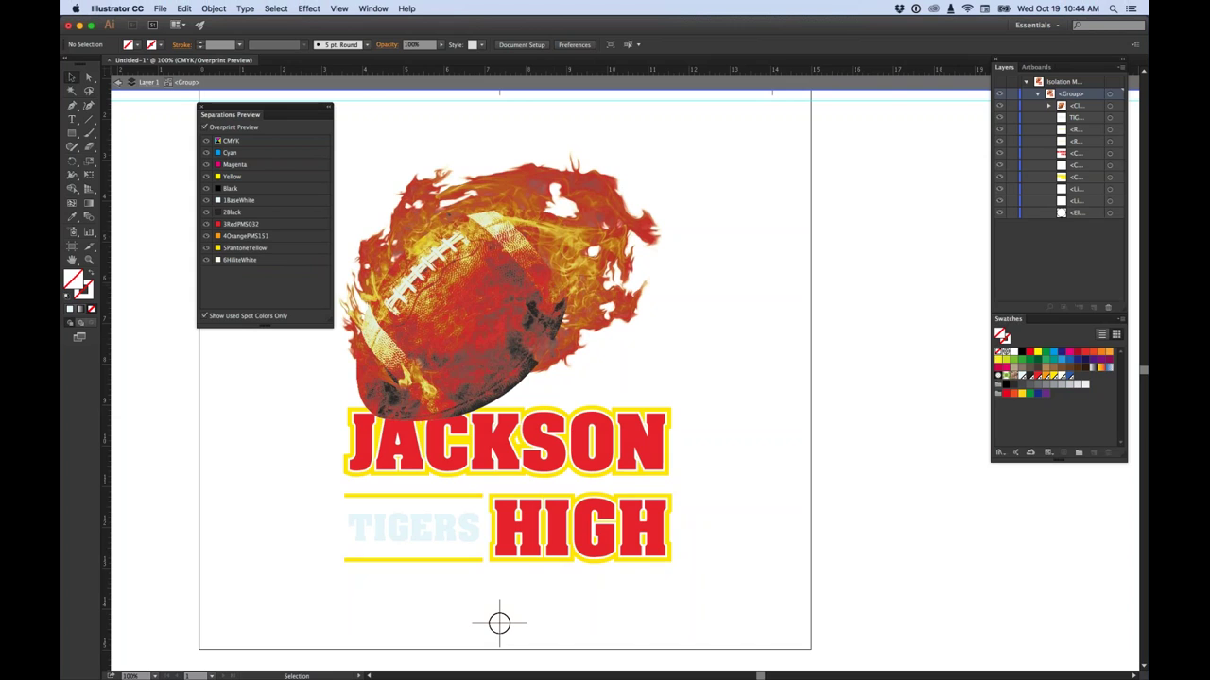
Compare the artwork with the CMYK process plates hidden and shown, leaving them hidden
left_click(205, 141)
left_click_drag(854, 365, 854, 425)
left_click(206, 139)
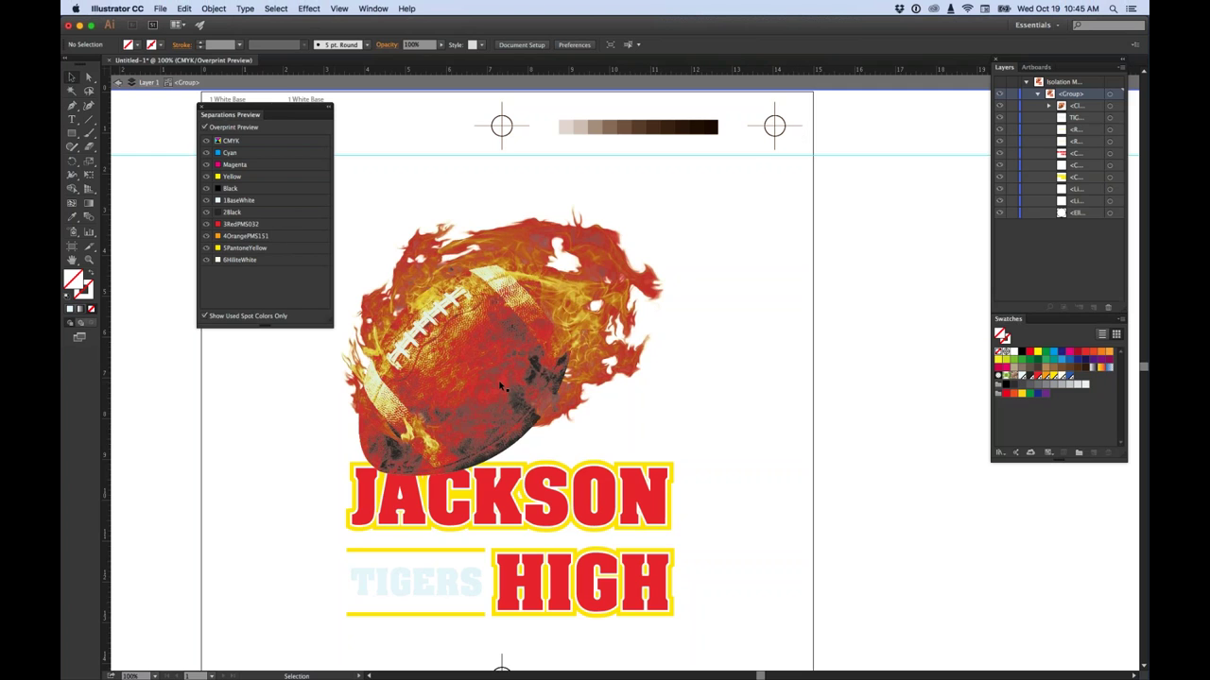
left_click(206, 141)
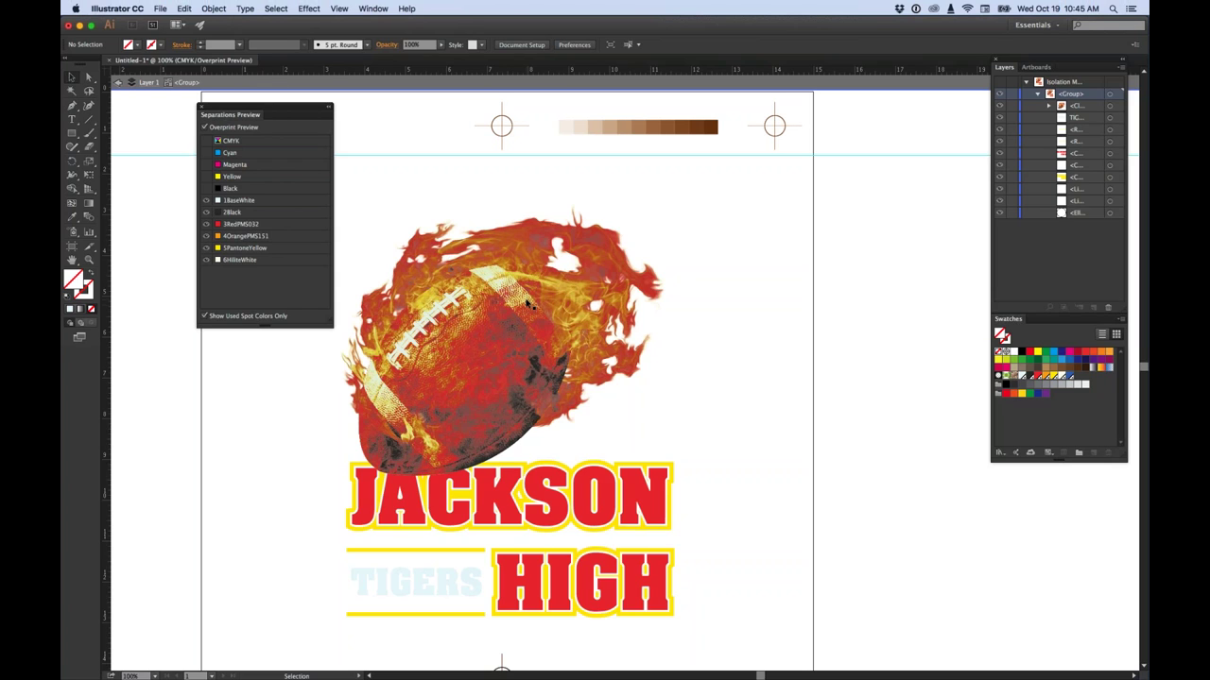
Hide the 2Black, 3RedPMS032, 4OrangePMS151, 5PantoneYellow and 6HiliteWhite plates to inspect the 1BaseWhite separation alone
left_click(206, 211)
left_click(206, 224)
left_click(206, 235)
left_click(206, 247)
left_click(206, 259)
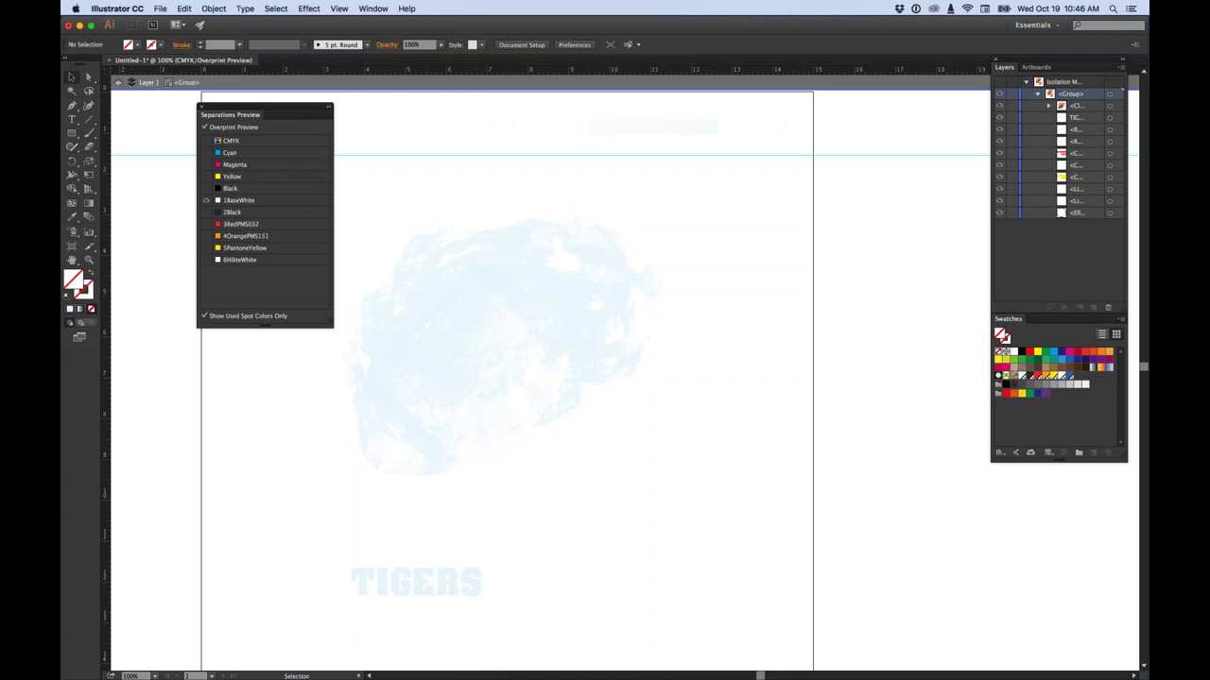
Inspect the 2Black, 3RedPMS032 and 4OrangePMS151 separations one at a time, each shown alone
left_click(206, 213)
left_click(205, 200)
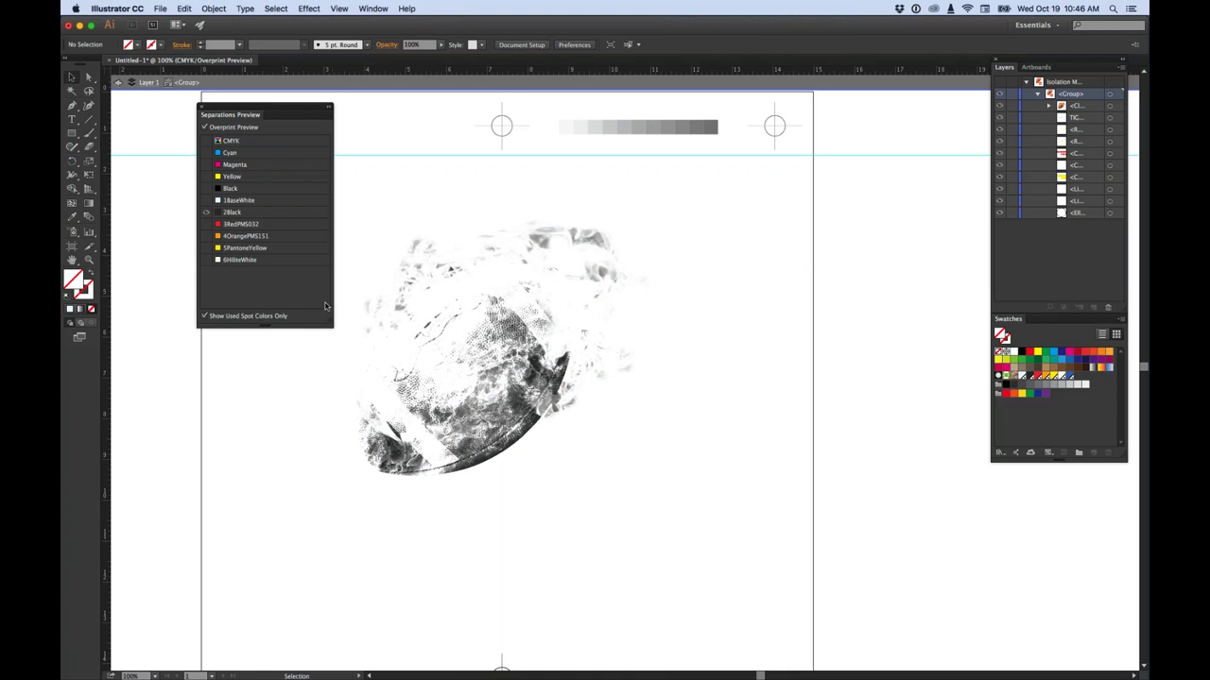
left_click(206, 223)
left_click(206, 213)
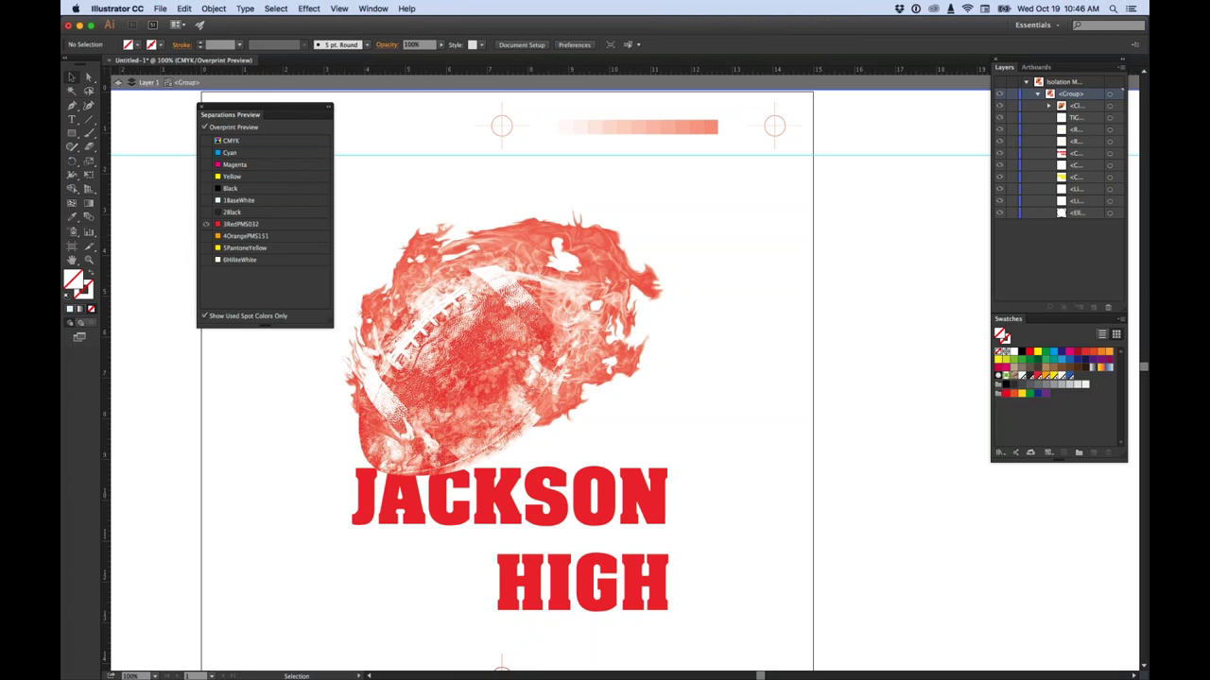
left_click(206, 227, "alt")
left_click(206, 234, "alt")
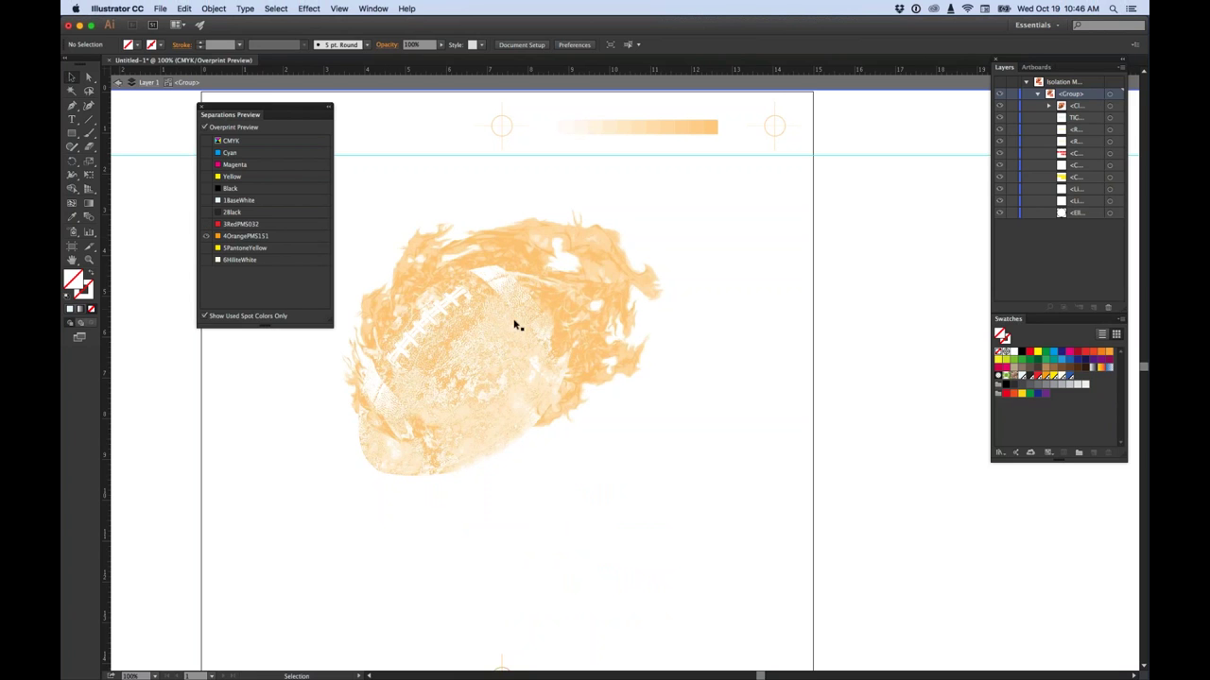
Inspect the 5PantoneYellow and 6HiliteWhite separations one at a time, each shown alone
left_click(206, 236, "alt")
left_click(206, 247, "alt")
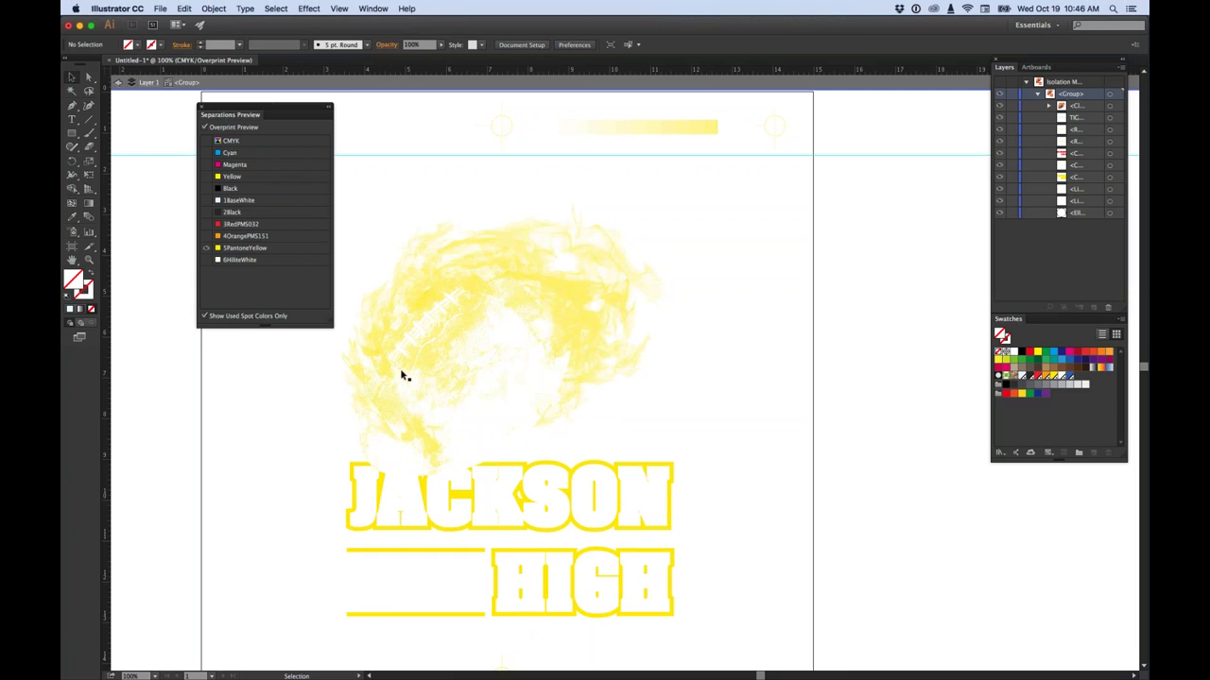
left_click(206, 257)
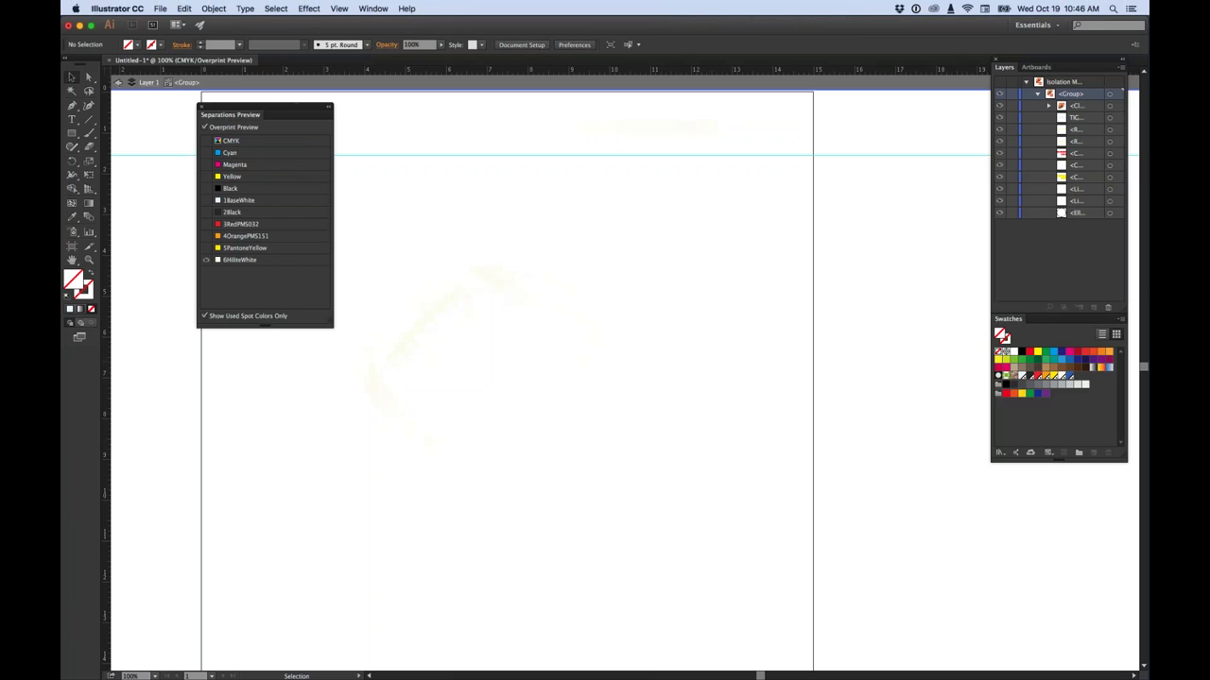
Tint the 6HiliteWhite spot swatch pink by setting its magenta to 23%, so its separation stands out on white
double_click(1063, 378)
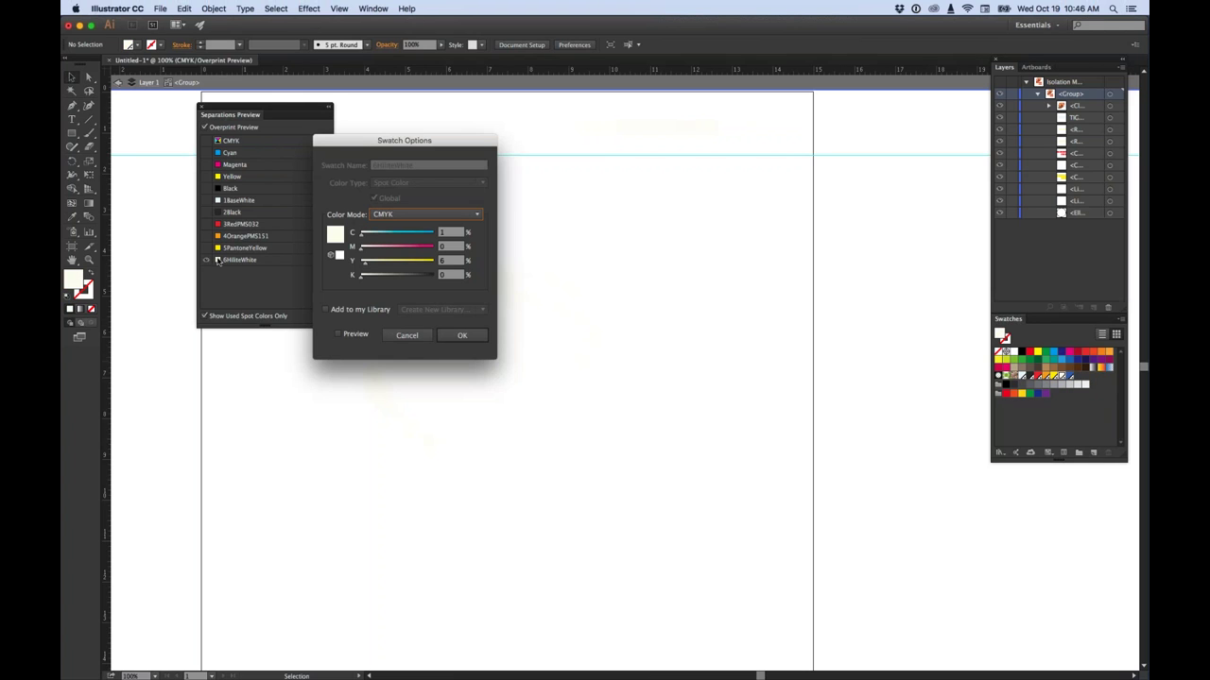
left_click_drag(423, 152, 728, 164)
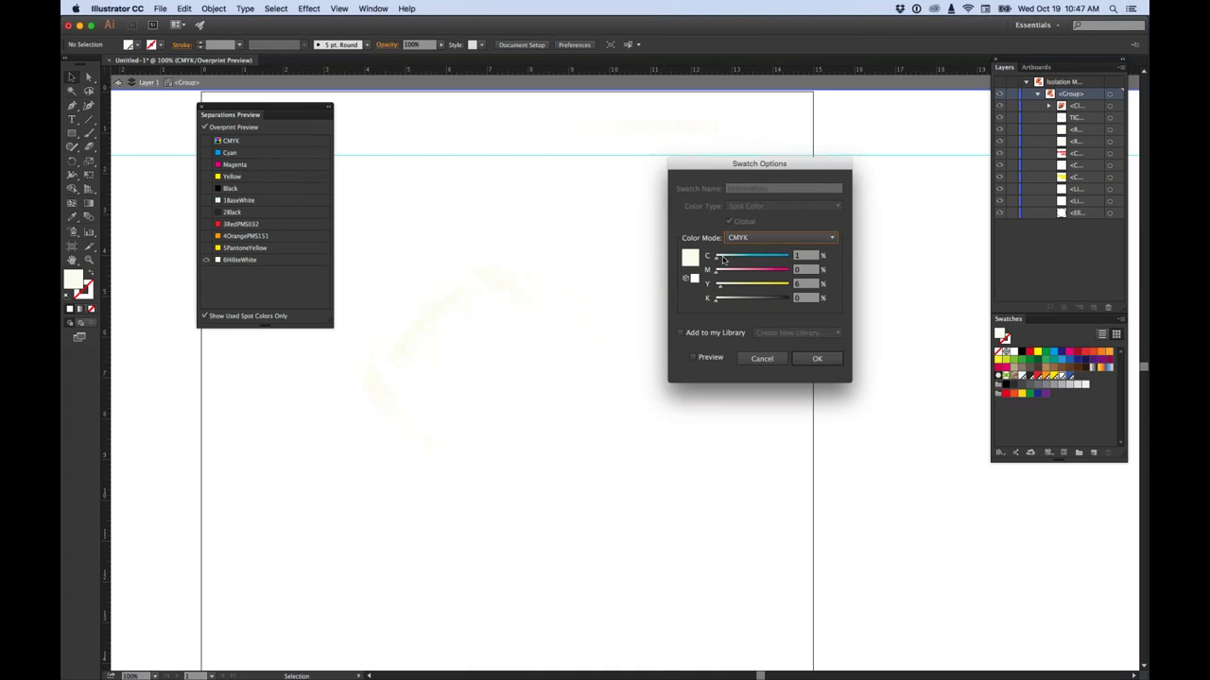
left_click_drag(716, 272, 733, 273)
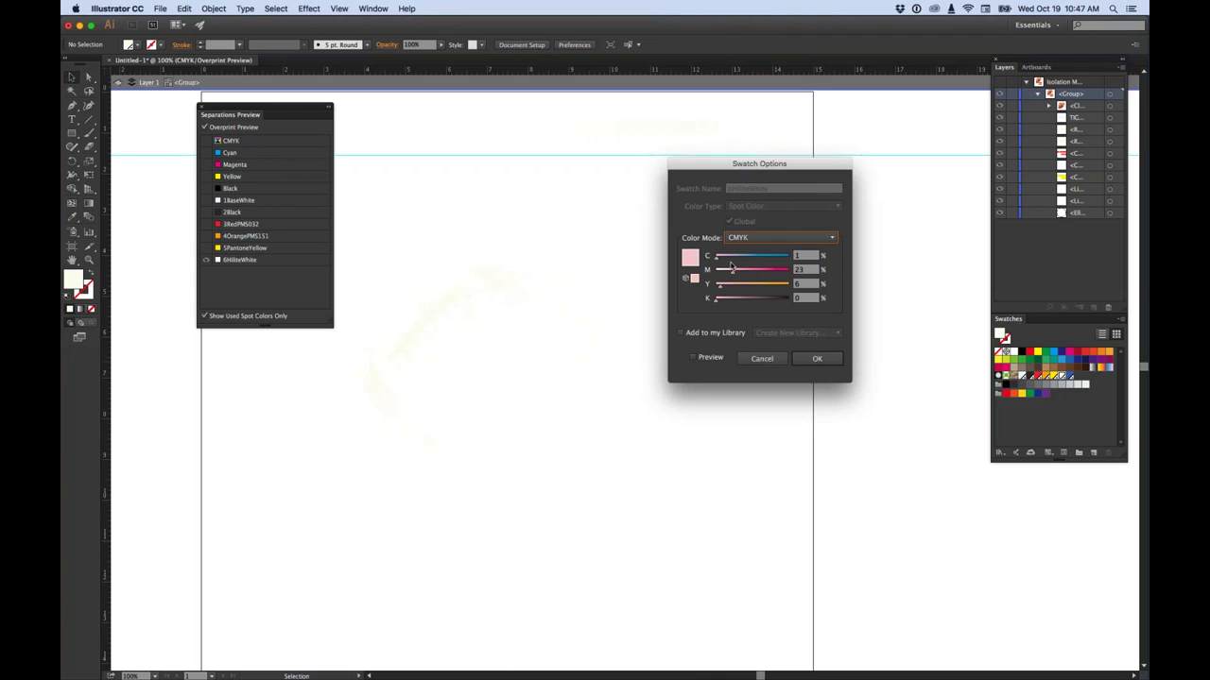
left_click(835, 361)
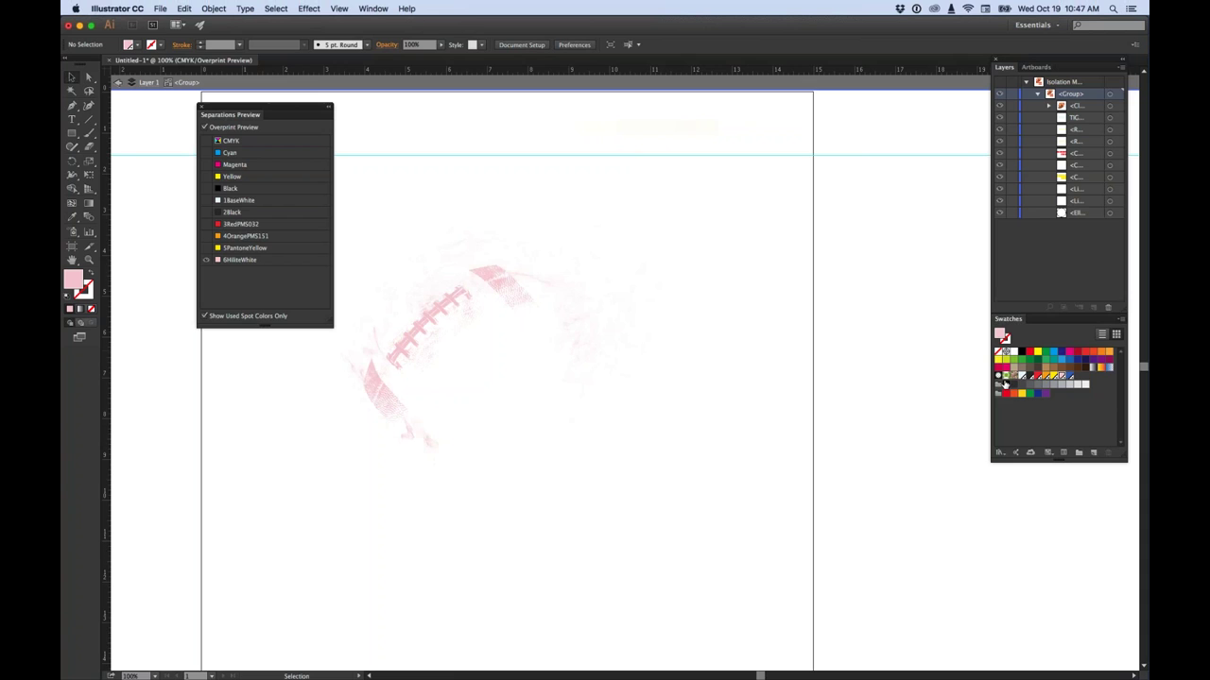
Show only the 1BaseWhite separation and tint its spot swatch light blue by raising its cyan
left_click(206, 200)
left_click(205, 262)
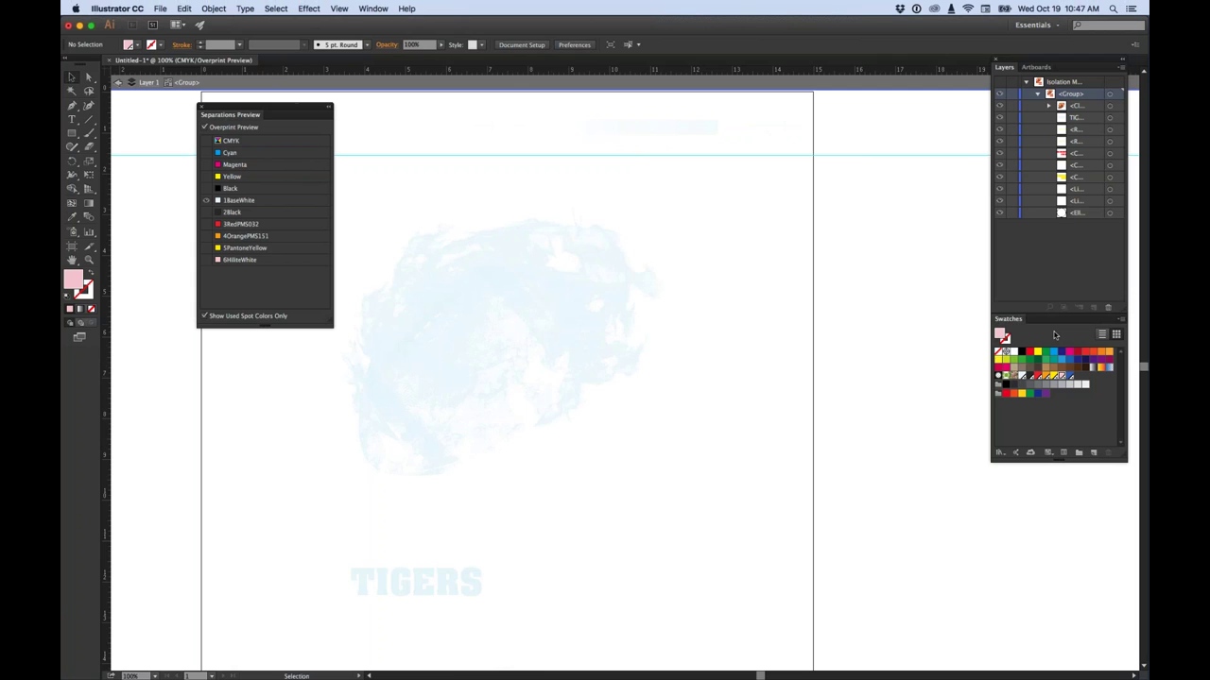
double_click(1021, 377)
left_click_drag(723, 260, 733, 259)
left_click(817, 359)
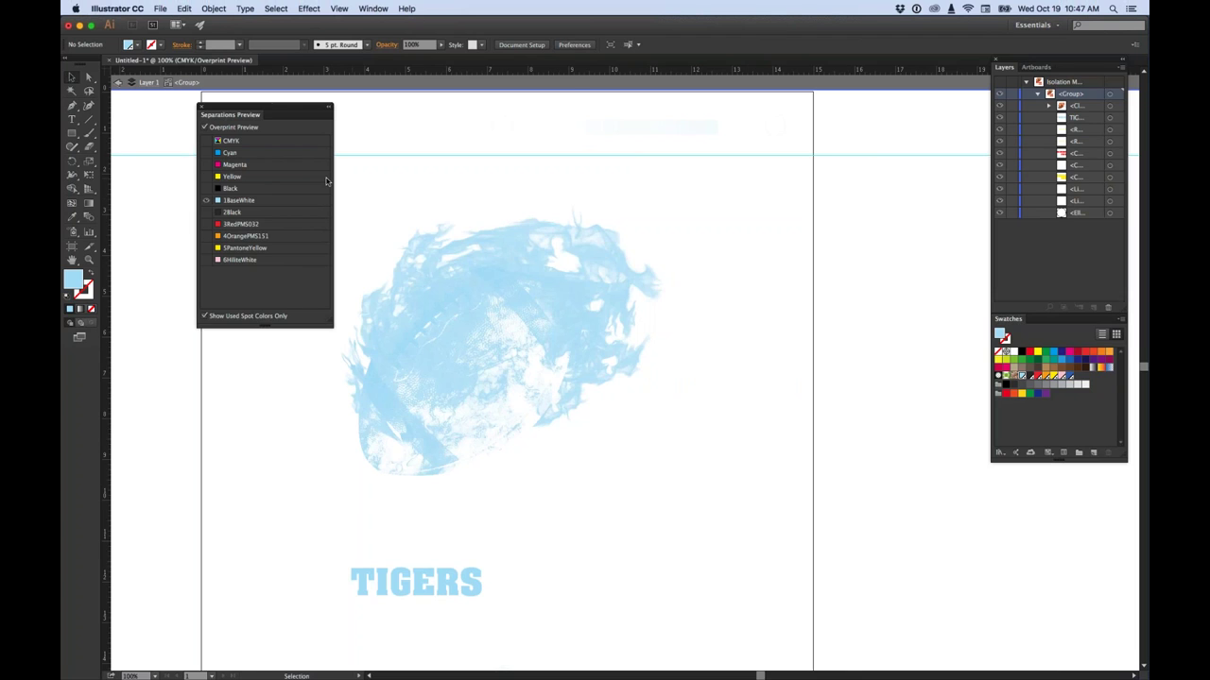
Show the 2Black through 6HiliteWhite plates together with 1BaseWhite, leaving the process Black plate hidden
left_click(206, 188)
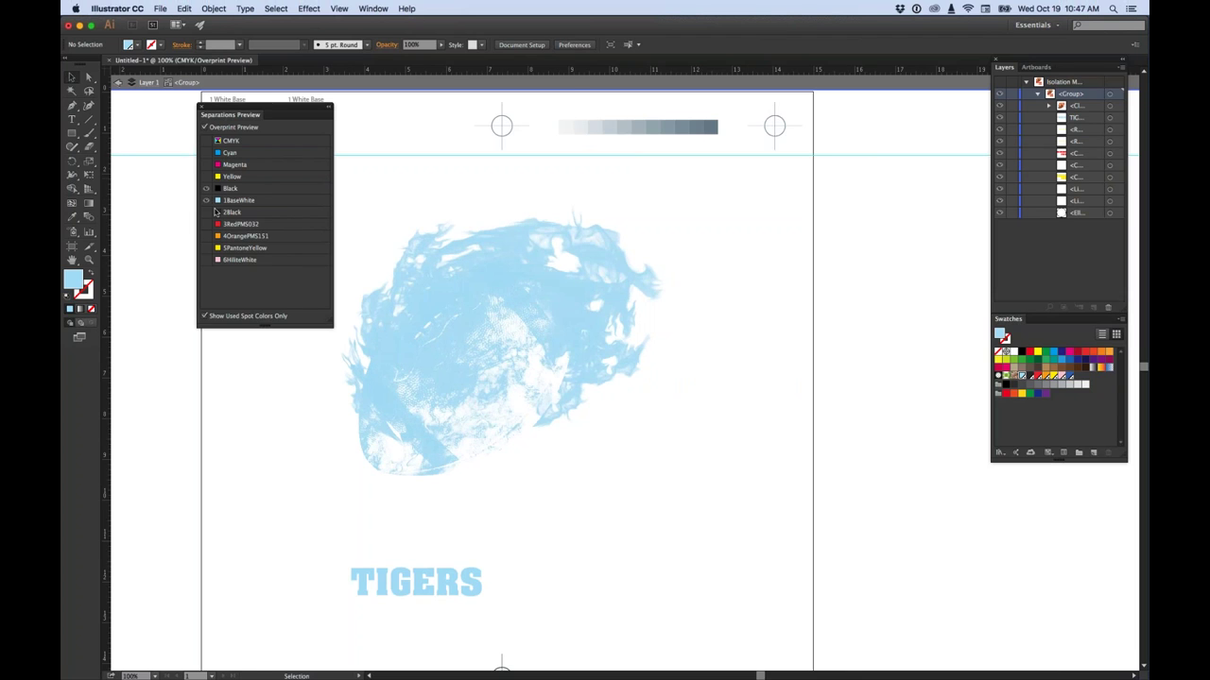
left_click(206, 188)
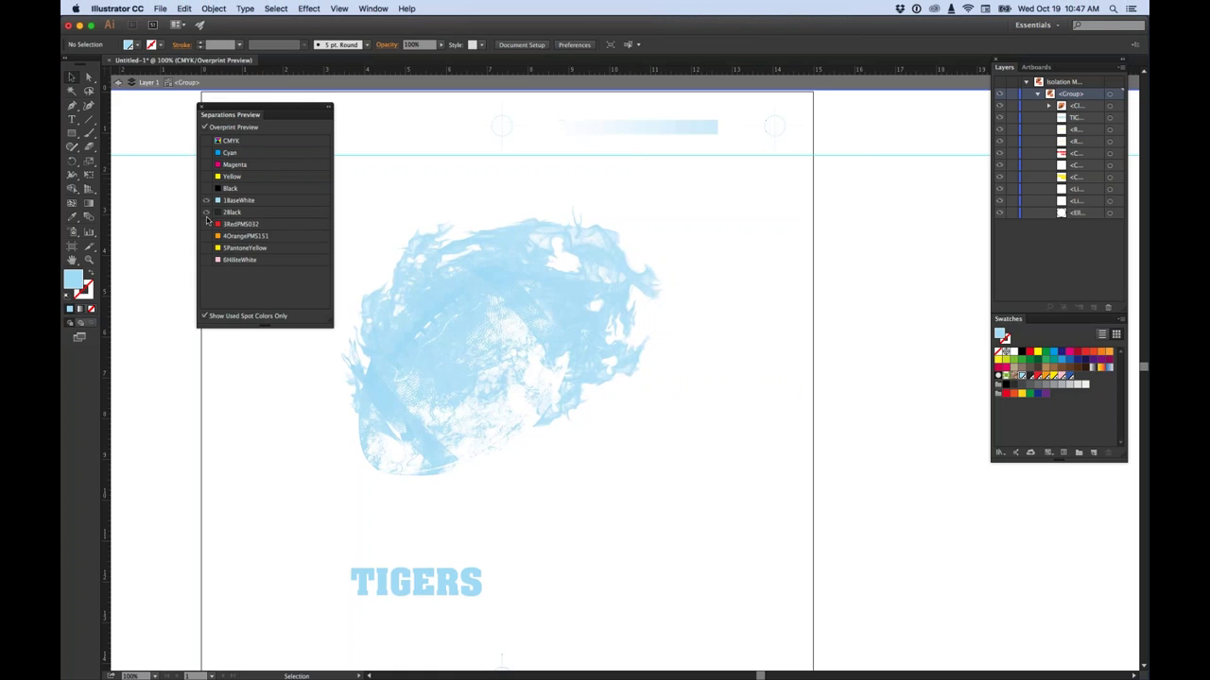
left_click(206, 213)
left_click_drag(208, 233, 208, 263)
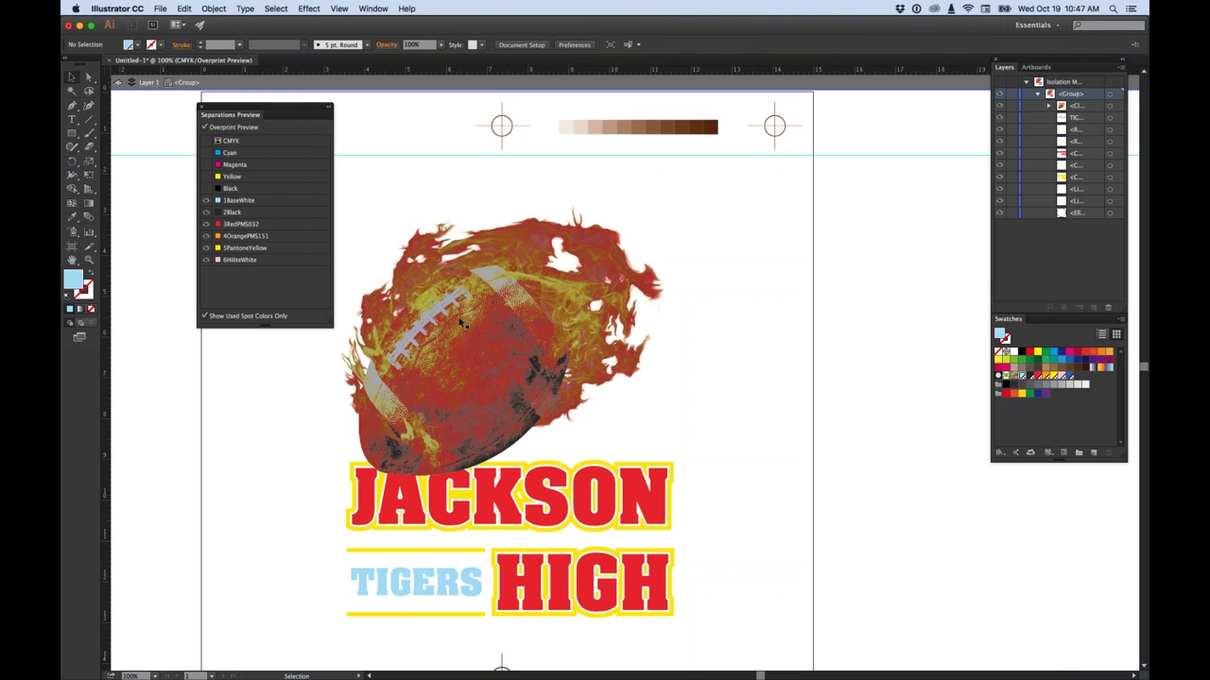
Open the print settings for the artwork and set the media size to Custom, 15 x 15 in
left_click(160, 9)
left_click(170, 323)
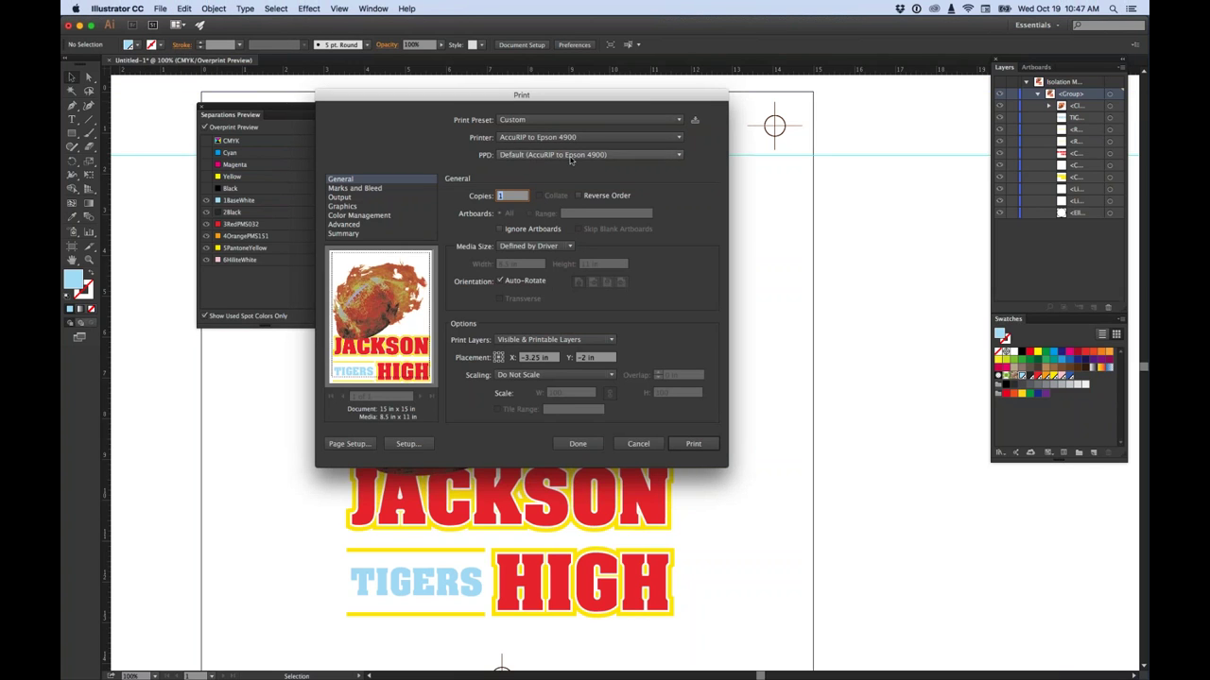
left_click(556, 245)
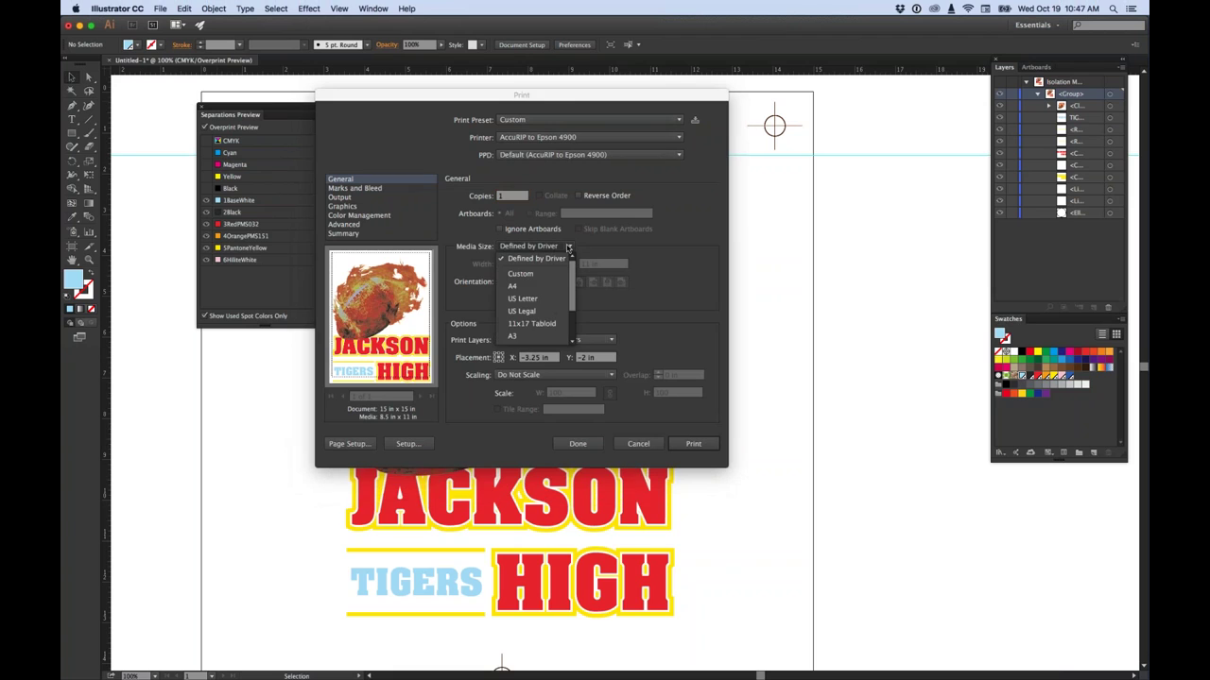
left_click(519, 274)
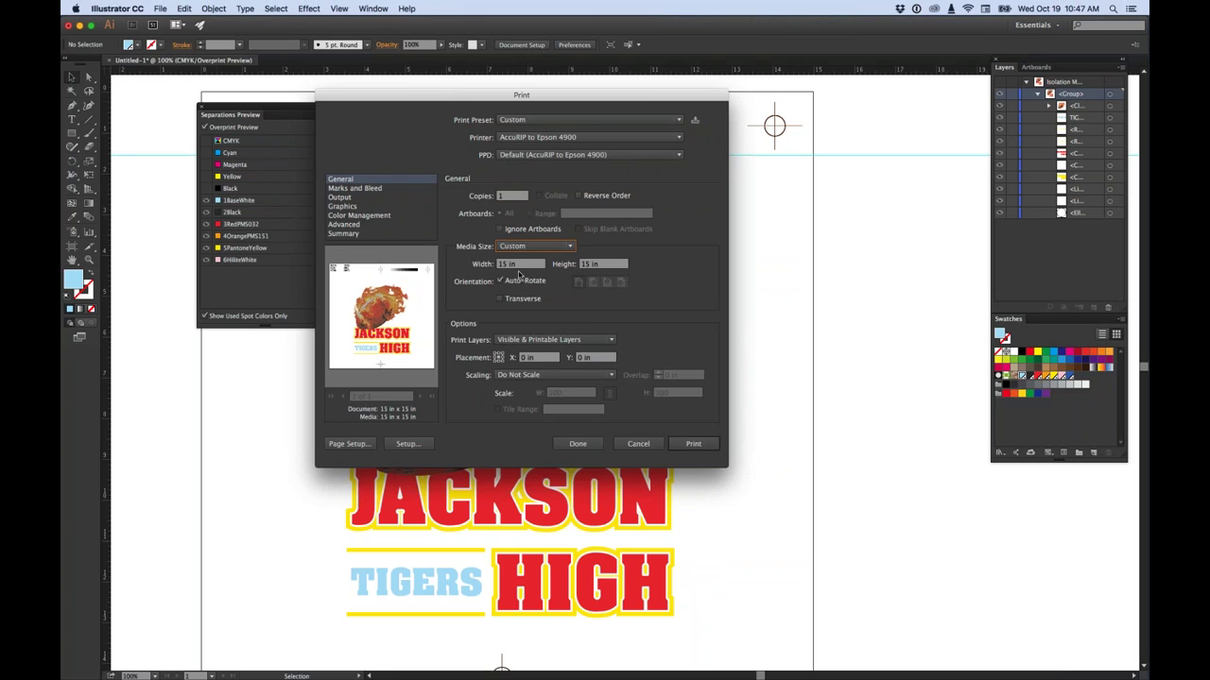
Set the print output mode to Separations (Host-Based) and exclude the Process Black ink from printing
left_click(339, 197)
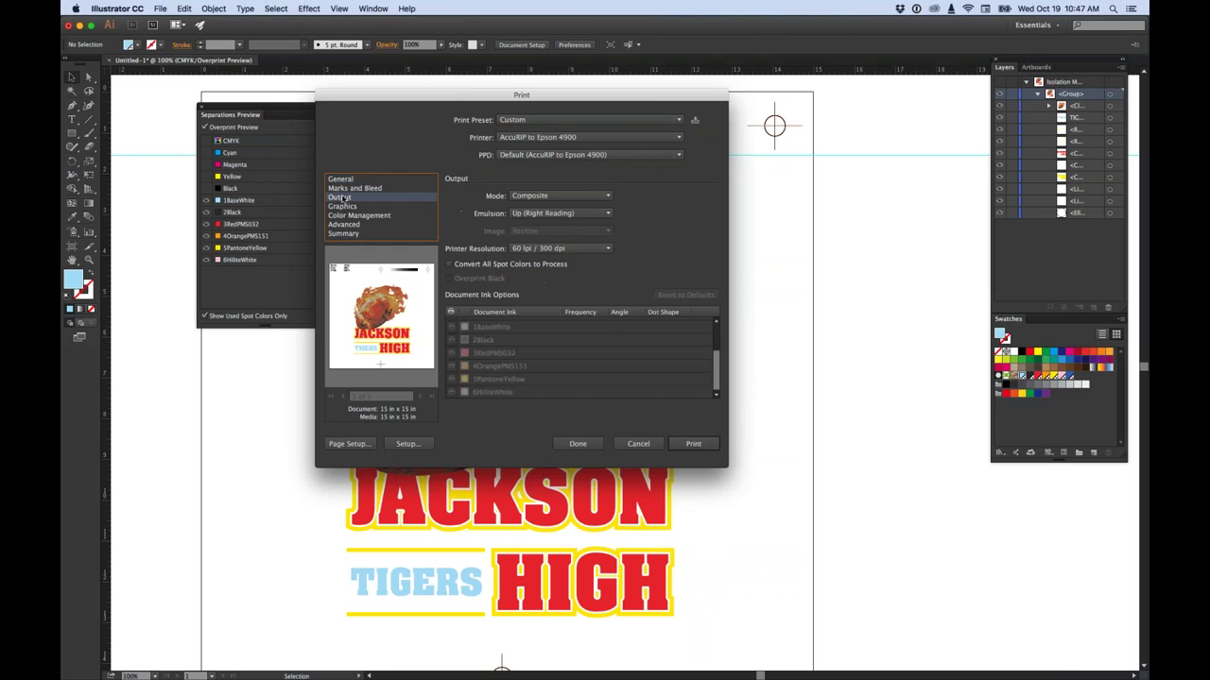
left_click(530, 196)
left_click(562, 220)
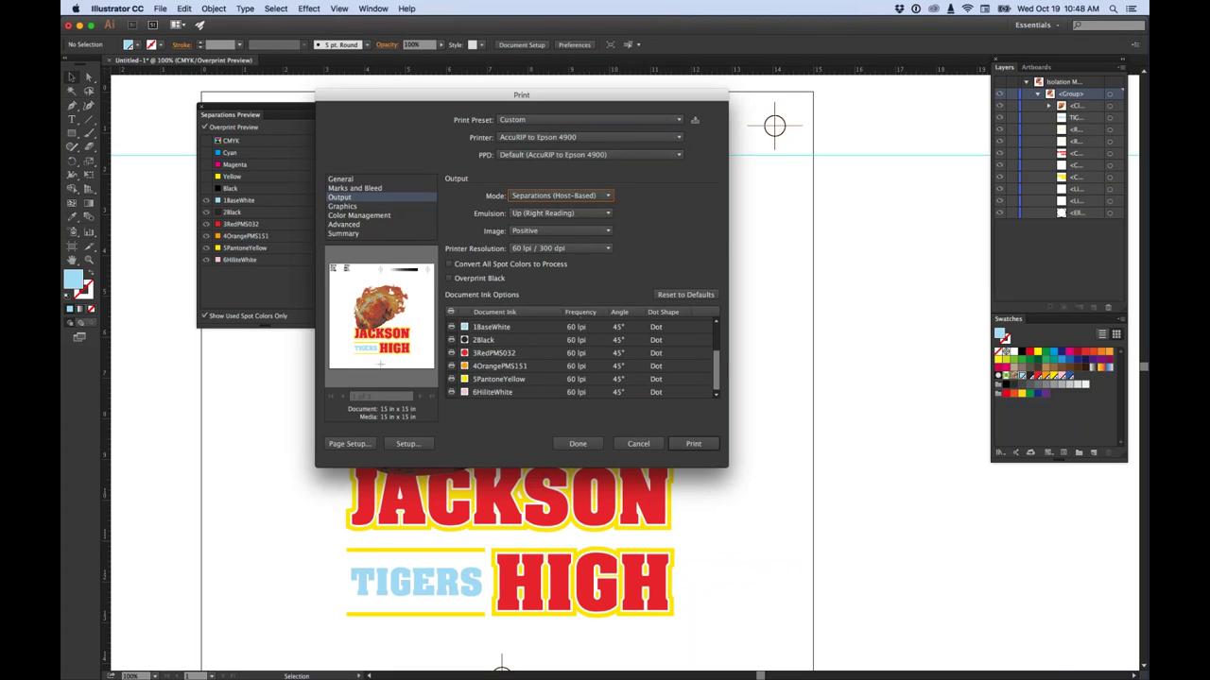
left_click_drag(718, 363, 712, 319)
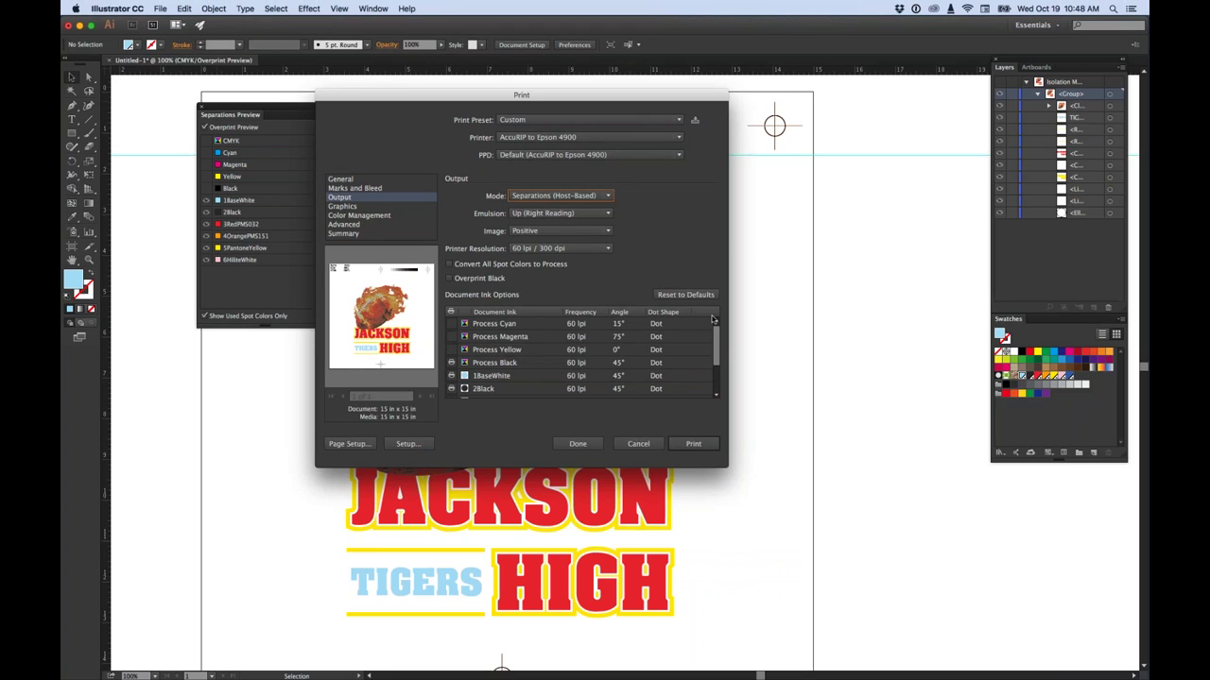
left_click(464, 367)
left_click_drag(714, 337, 712, 361)
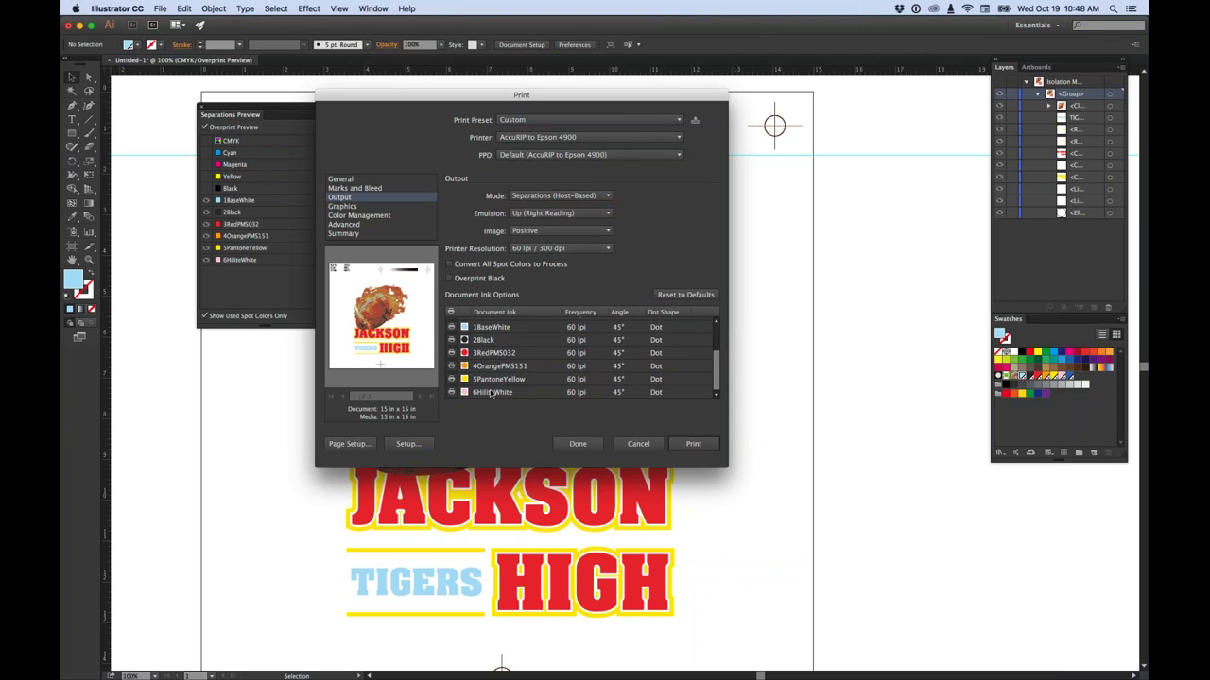
Exclude every spot ink except 2Black from the print output, and cancel the print setup
left_click(451, 327)
left_click_drag(451, 352, 451, 392)
scroll(581, 361, "up", 3)
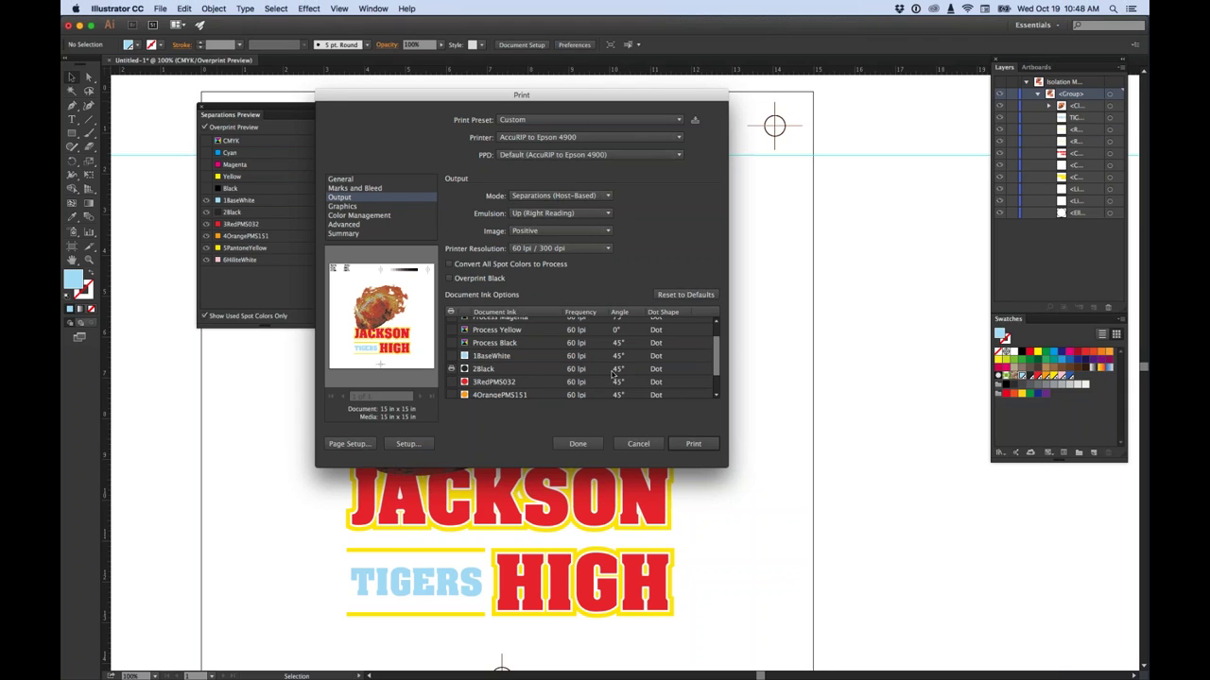
left_click(638, 443)
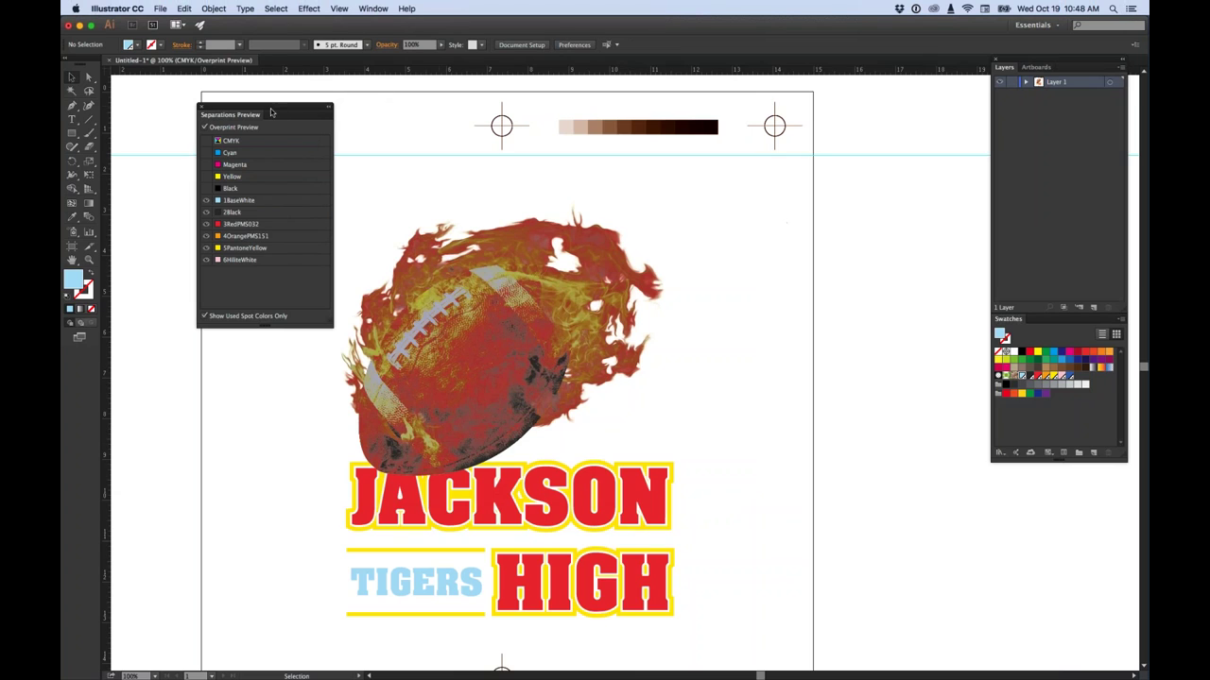
Close Separations Preview, switch to outline view, and fill the first label block's "1 White Base" line with the 1BaseWhite swatch
left_click(202, 106)
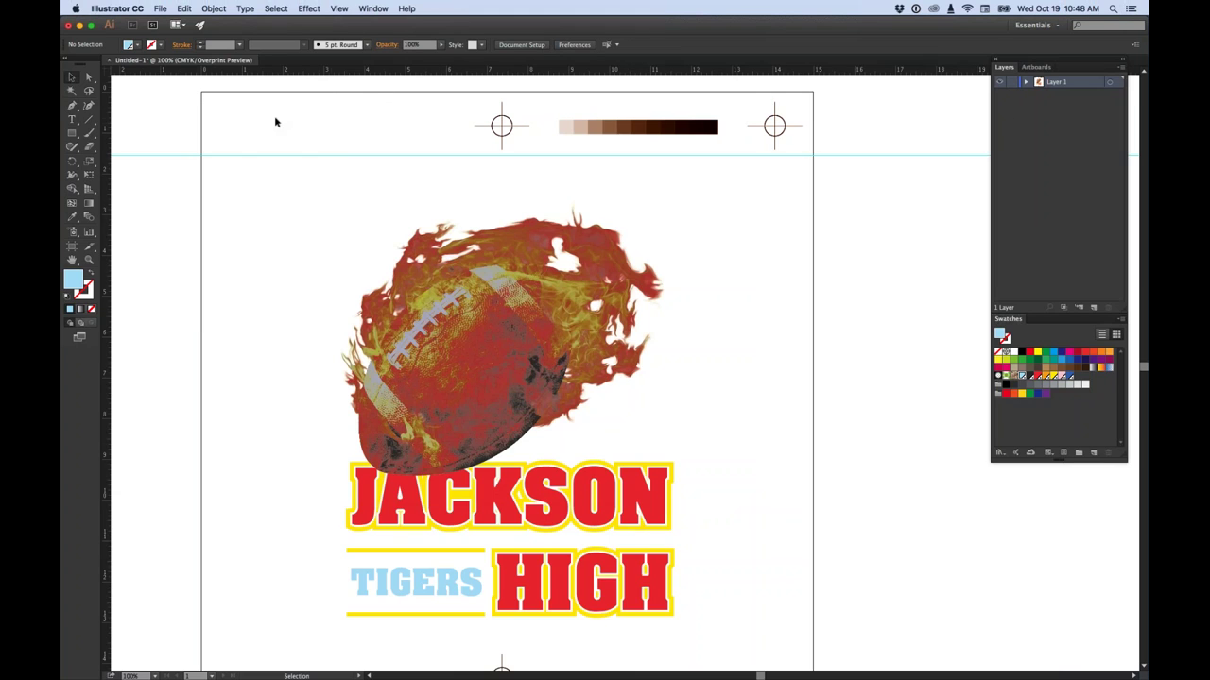
key("super+y")
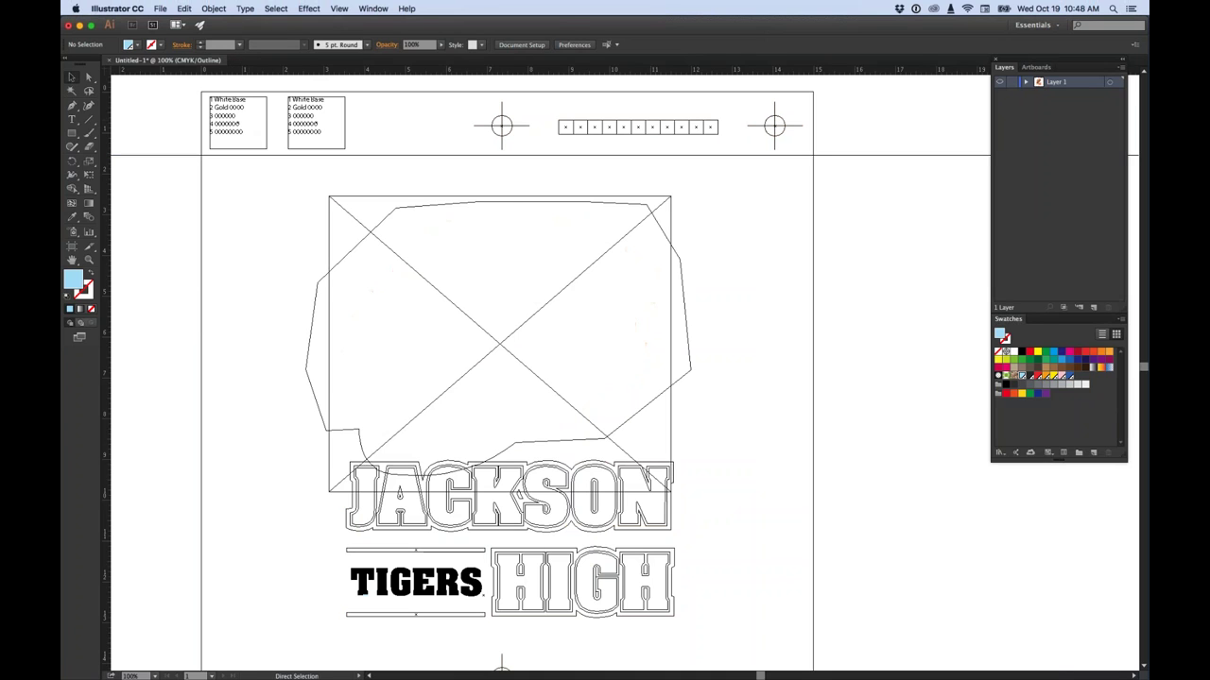
left_click(236, 123)
key("t")
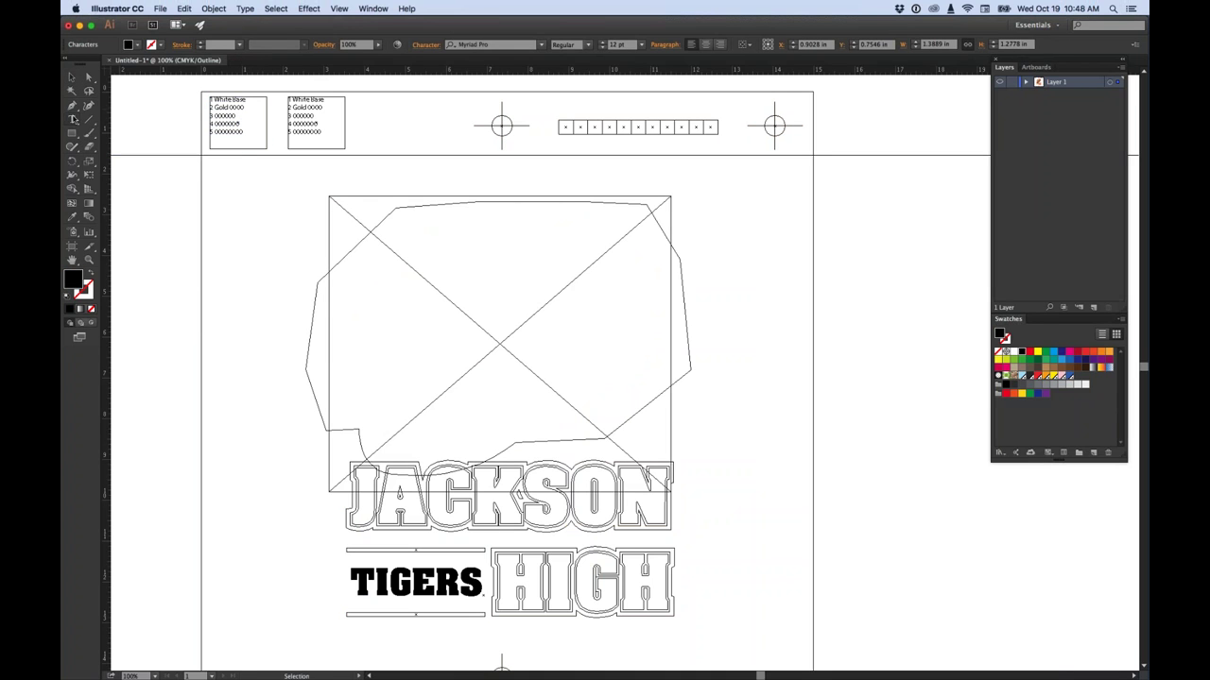
left_click_drag(248, 99, 205, 98)
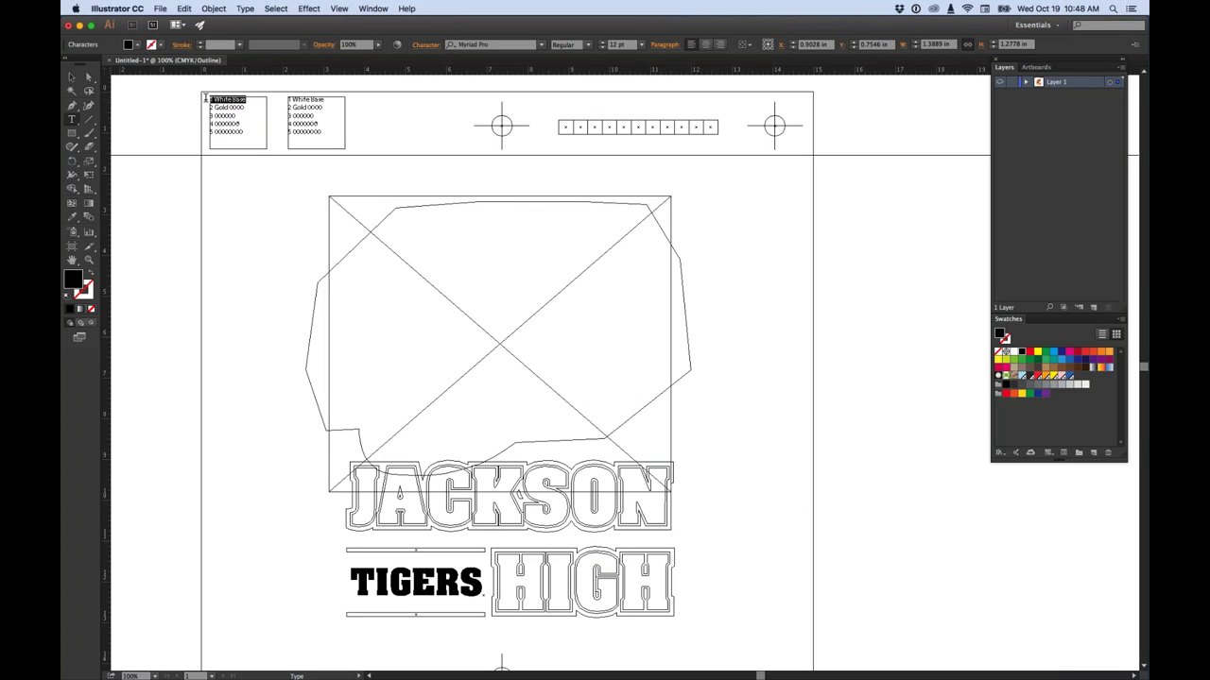
left_click(1022, 377)
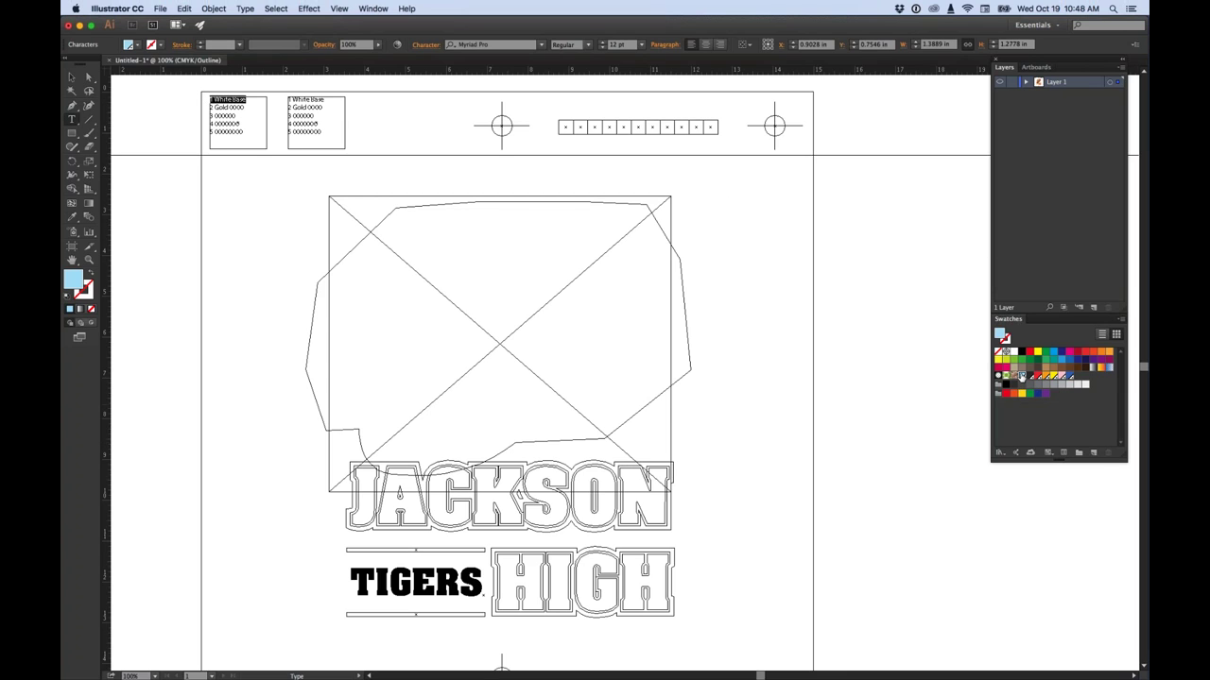
Replace the first label block's second line with "2 Black" and fill it with the 2Black swatch
left_click(220, 112)
left_click_drag(243, 107, 208, 107)
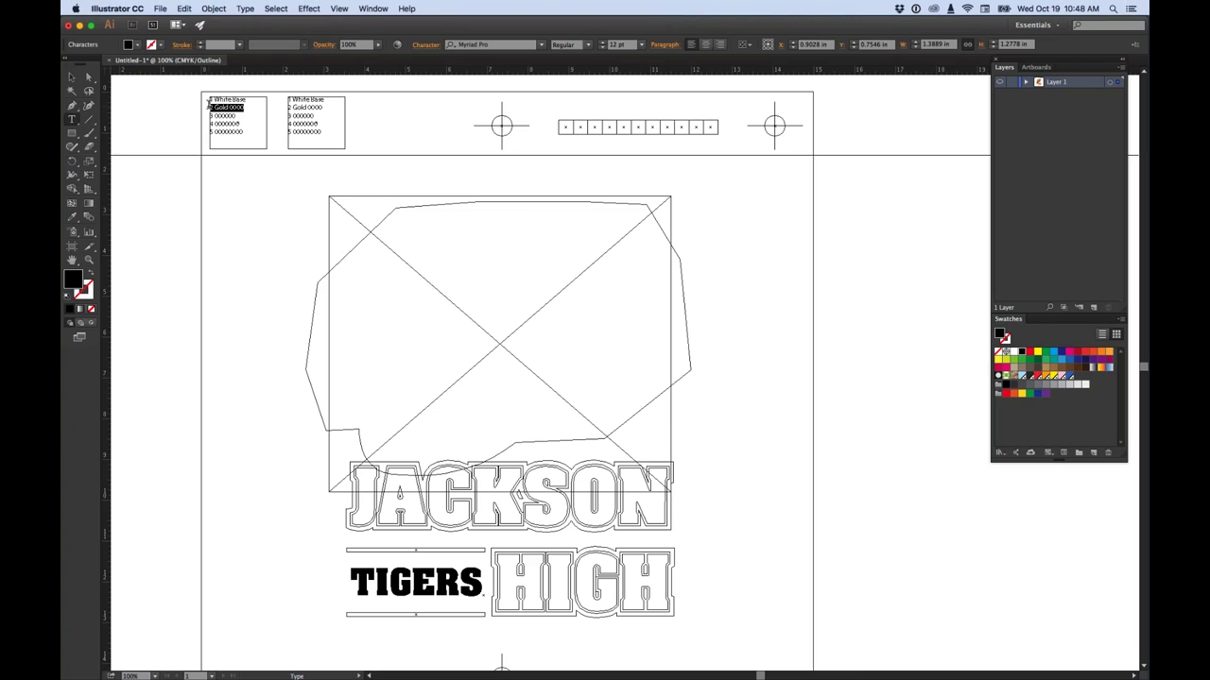
type("2 Black")
left_click_drag(230, 108, 208, 107)
left_click(1006, 388)
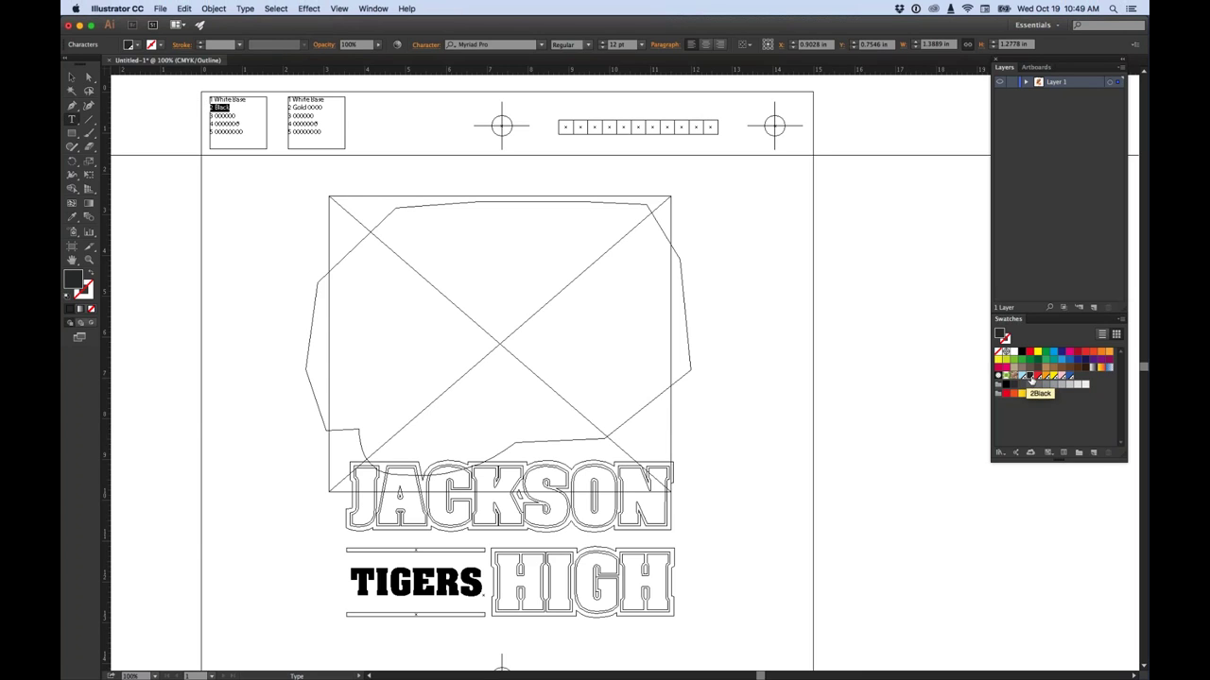
Replace the first label block's third line with "3 Red" and fill it with the 3RedPMS032 swatch
left_click(237, 116)
left_click_drag(236, 116, 208, 115)
key("BackSpace")
type("3 Red")
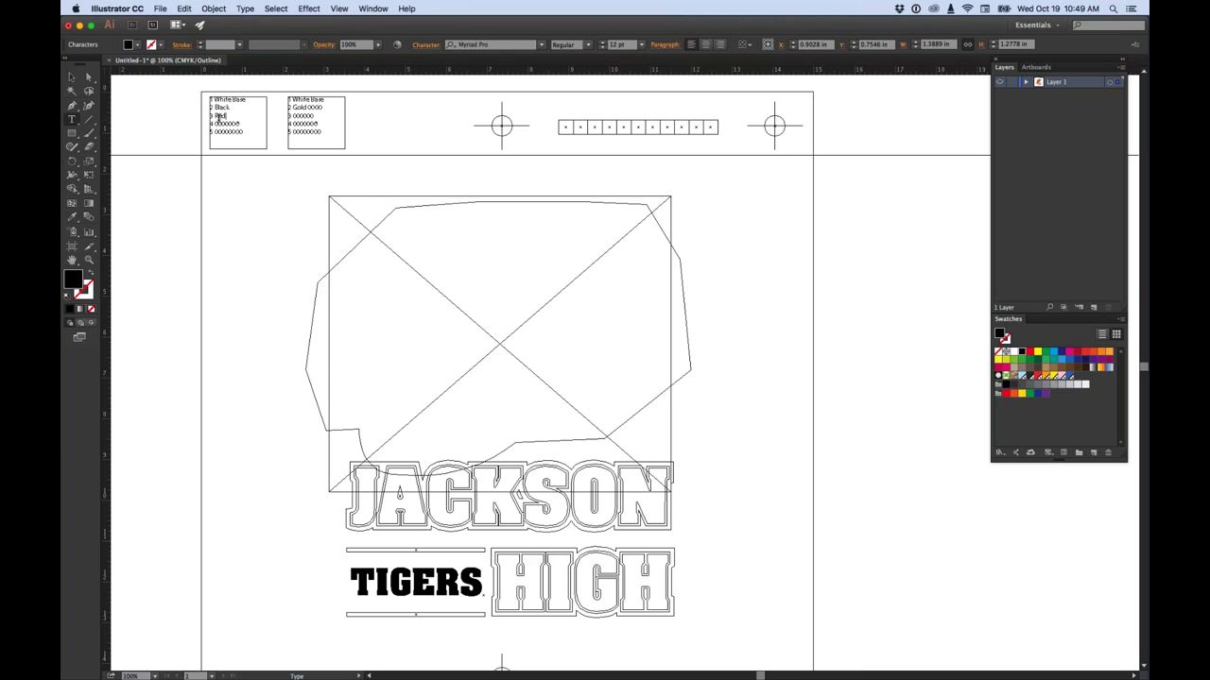
left_click_drag(227, 116, 207, 115)
left_click(1037, 375)
Replace the first label block's fourth line with "4 Orange" and fill it with the 4OrangePMS151 swatch
left_click(237, 121)
left_click_drag(239, 124, 210, 124)
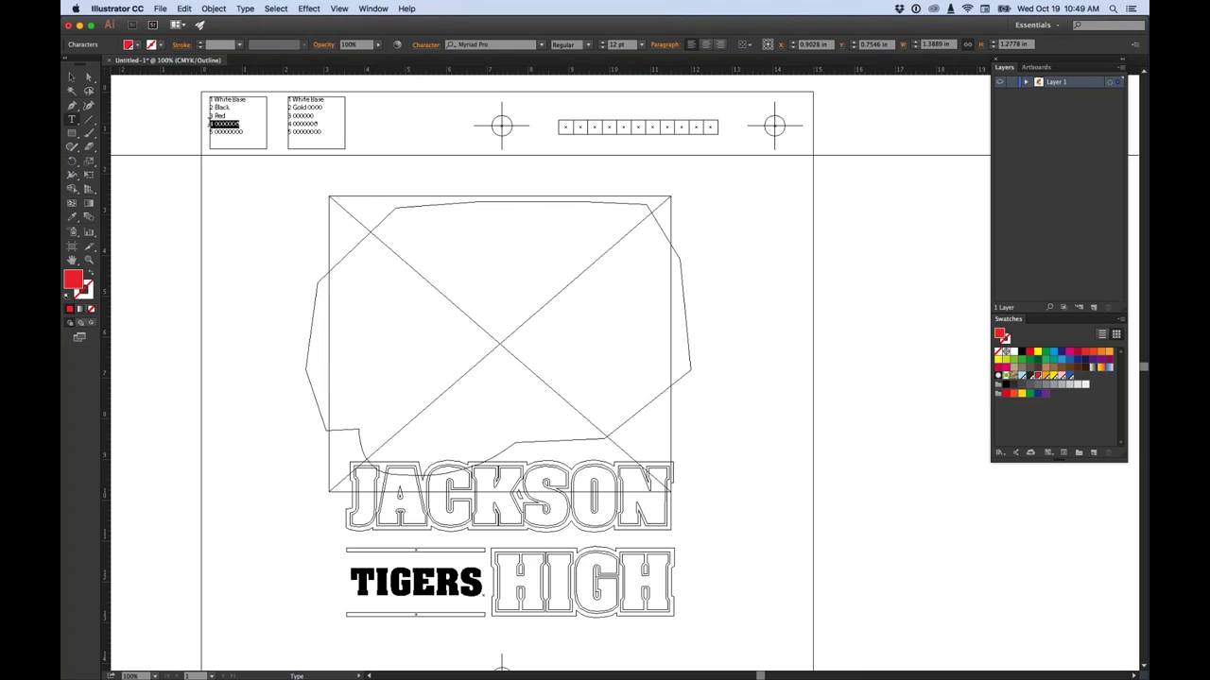
key("BackSpace")
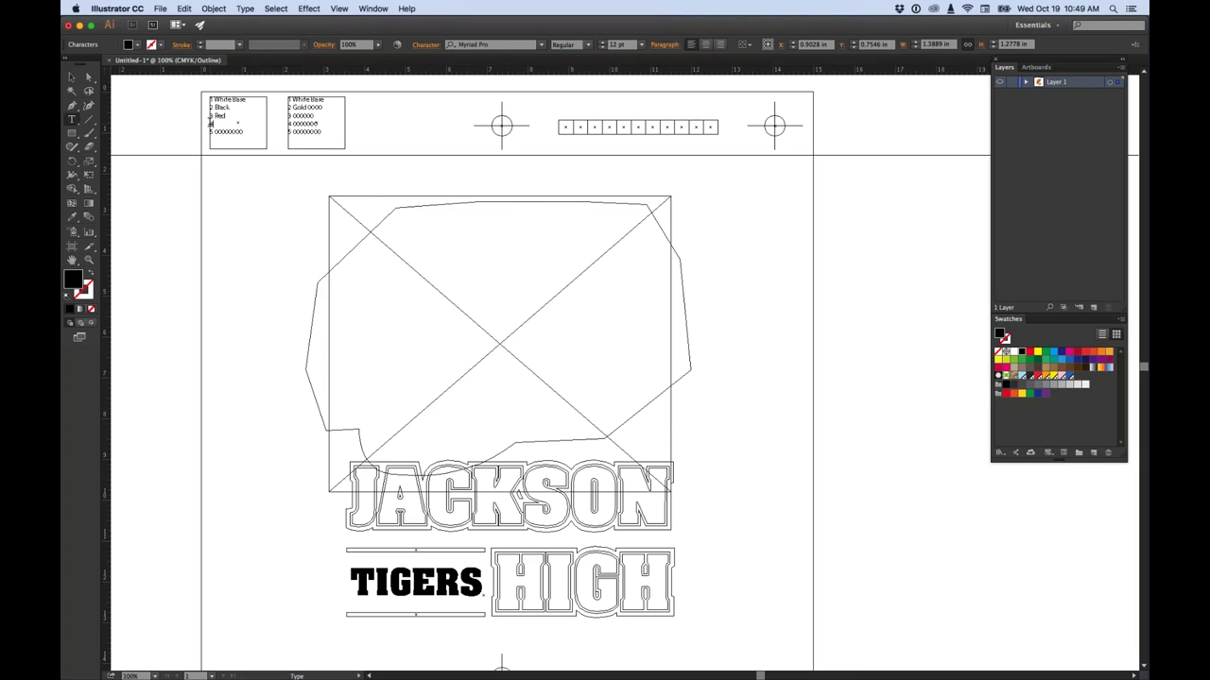
type("Orange")
left_click_drag(237, 124, 211, 124)
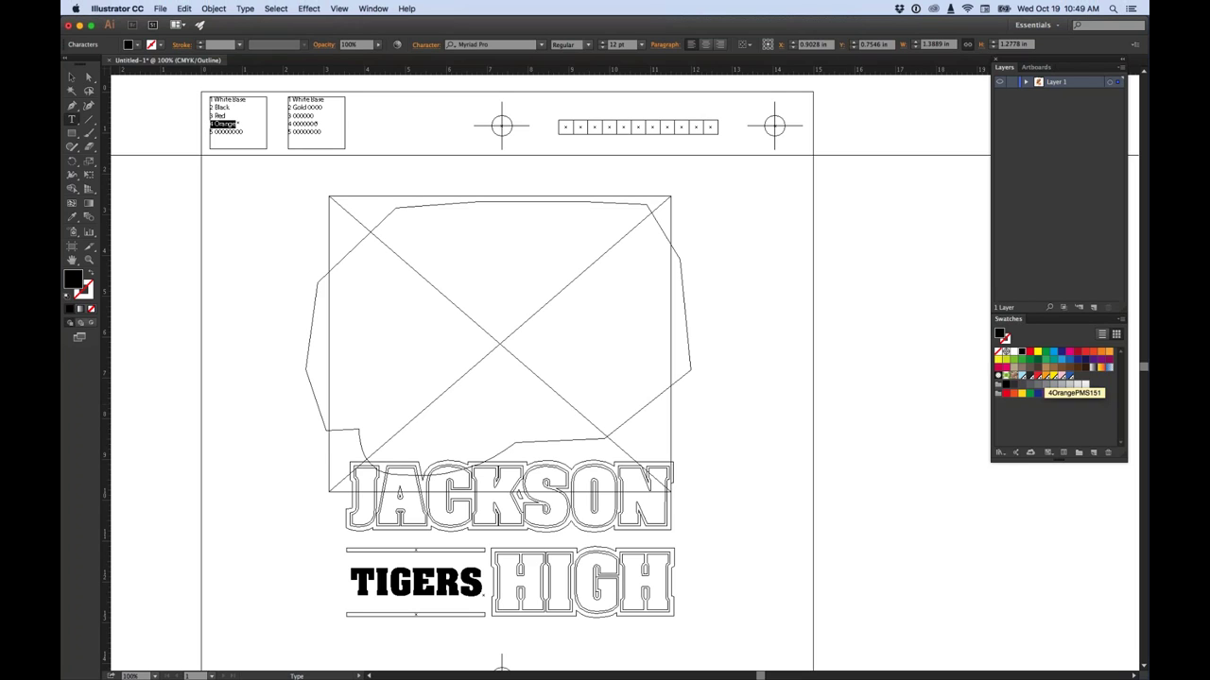
left_click(1101, 352)
Replace the first label block's fifth line with "5 Gold", fill it with a yellow swatch, and finish editing the text
left_click_drag(245, 131, 209, 132)
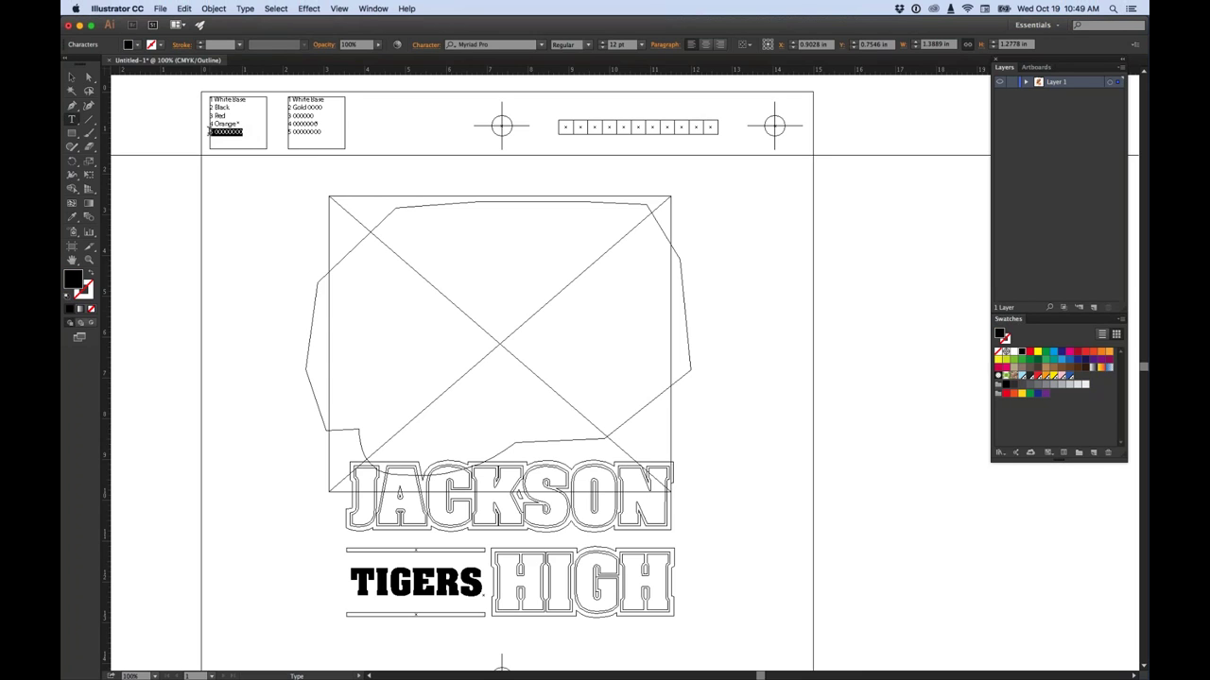
type("5")
type("Gold")
left_click_drag(228, 132, 210, 131)
left_click(1036, 352)
left_click(72, 77)
left_click(69, 80)
Replace the second label block's first line with "6 Highlight White" and fill it with the light pink spot swatch
left_click(301, 113)
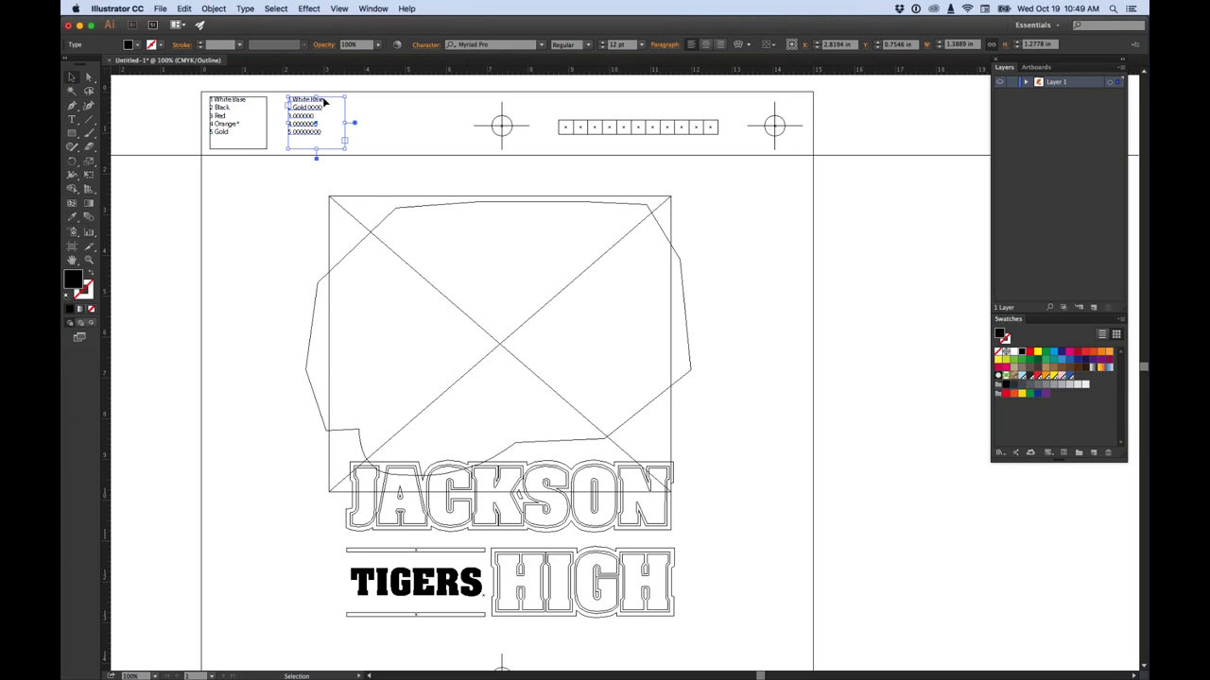
key("super+shift+a")
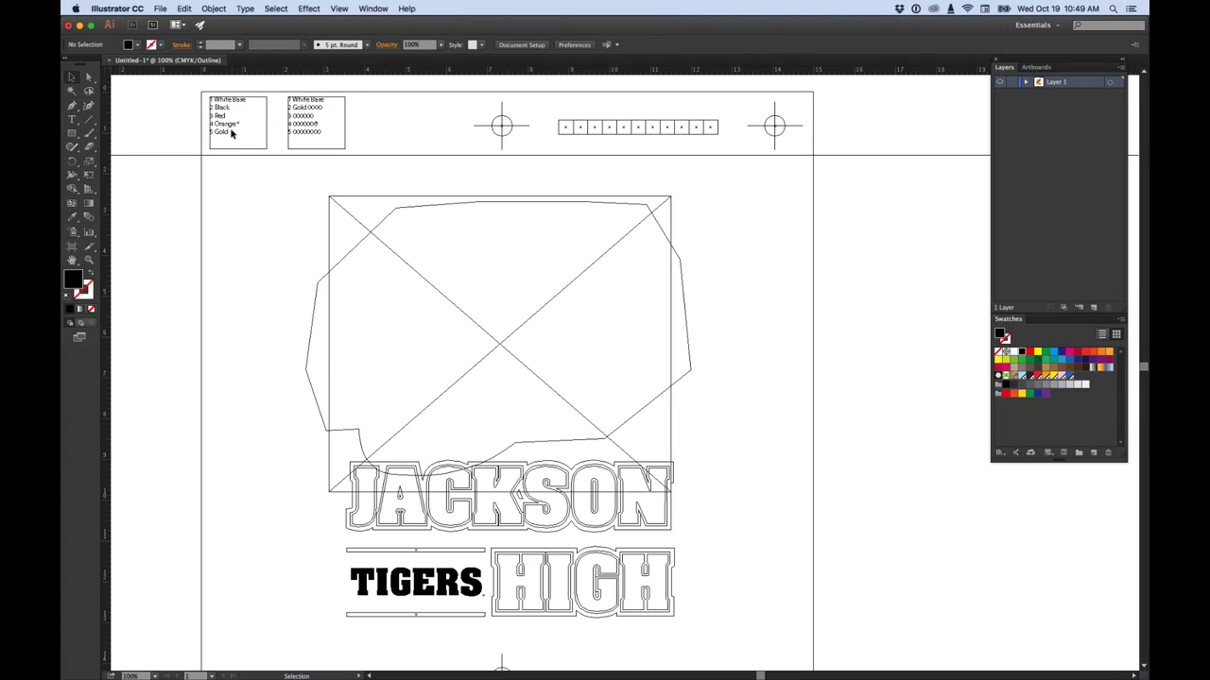
left_click(73, 120)
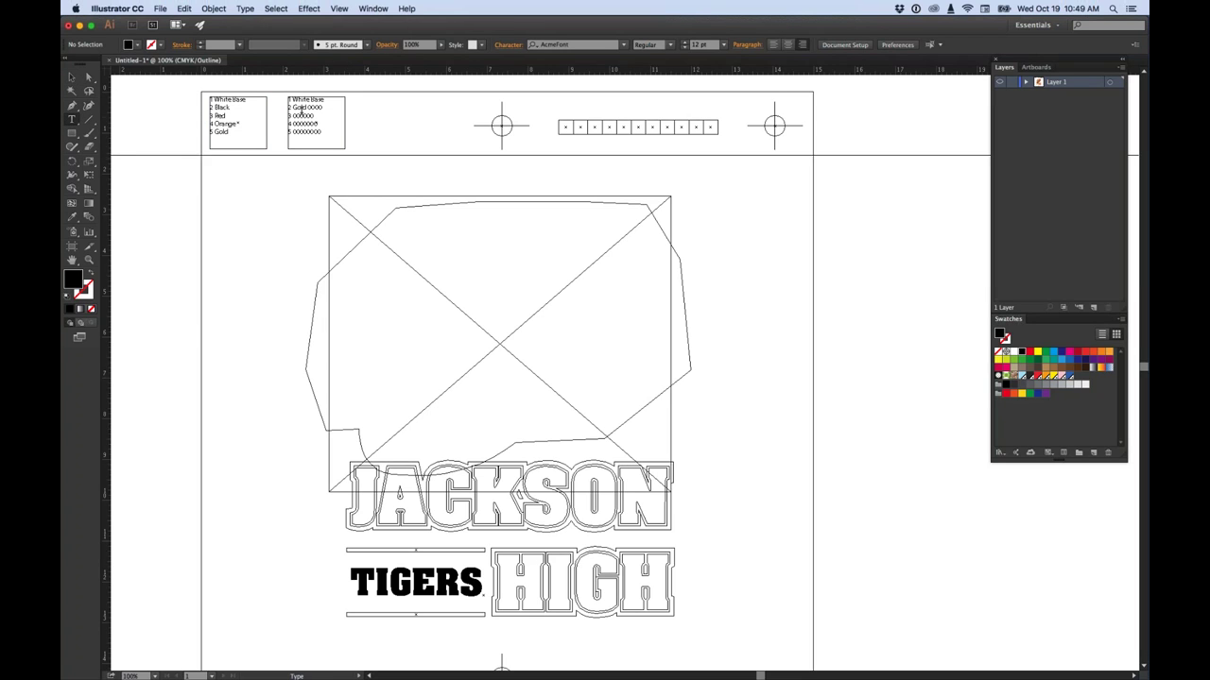
left_click_drag(326, 98, 287, 96)
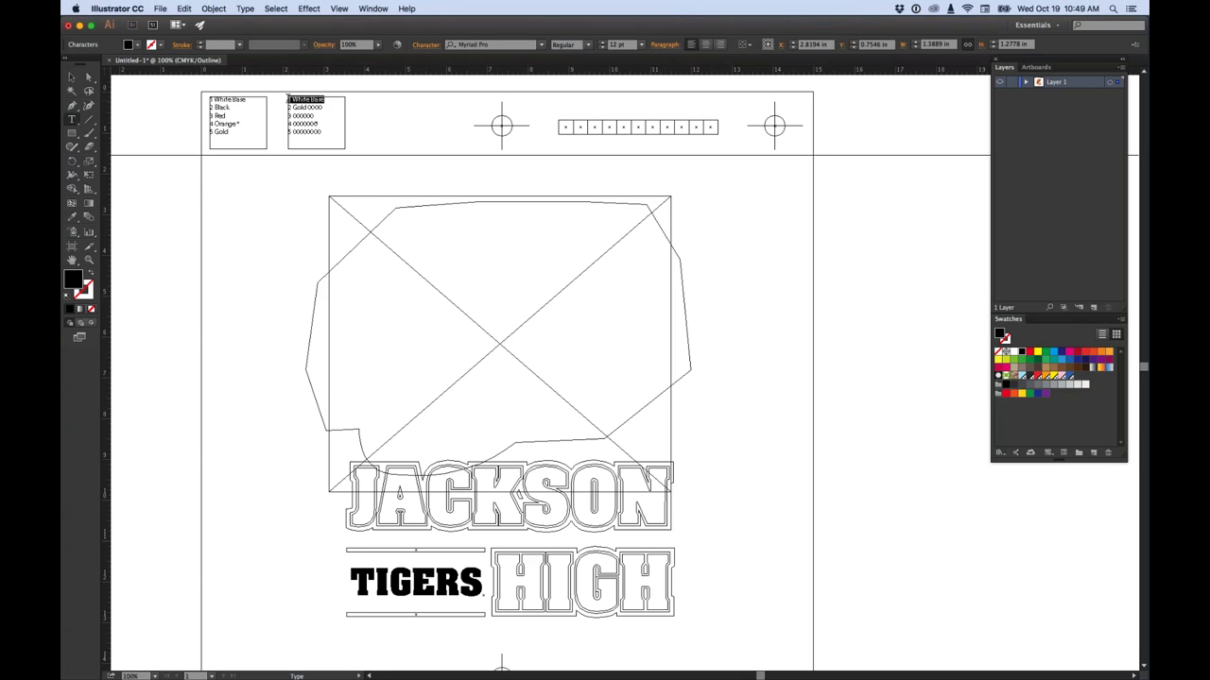
key("BackSpace")
type("1 Highlight Whhite")
left_click_drag(339, 98, 282, 99)
left_click(1056, 360)
Finish editing the label text, switch from outline view to full-colour preview, and hide the floating panels
left_click(71, 77)
left_click(297, 123)
left_click(303, 107)
key("a")
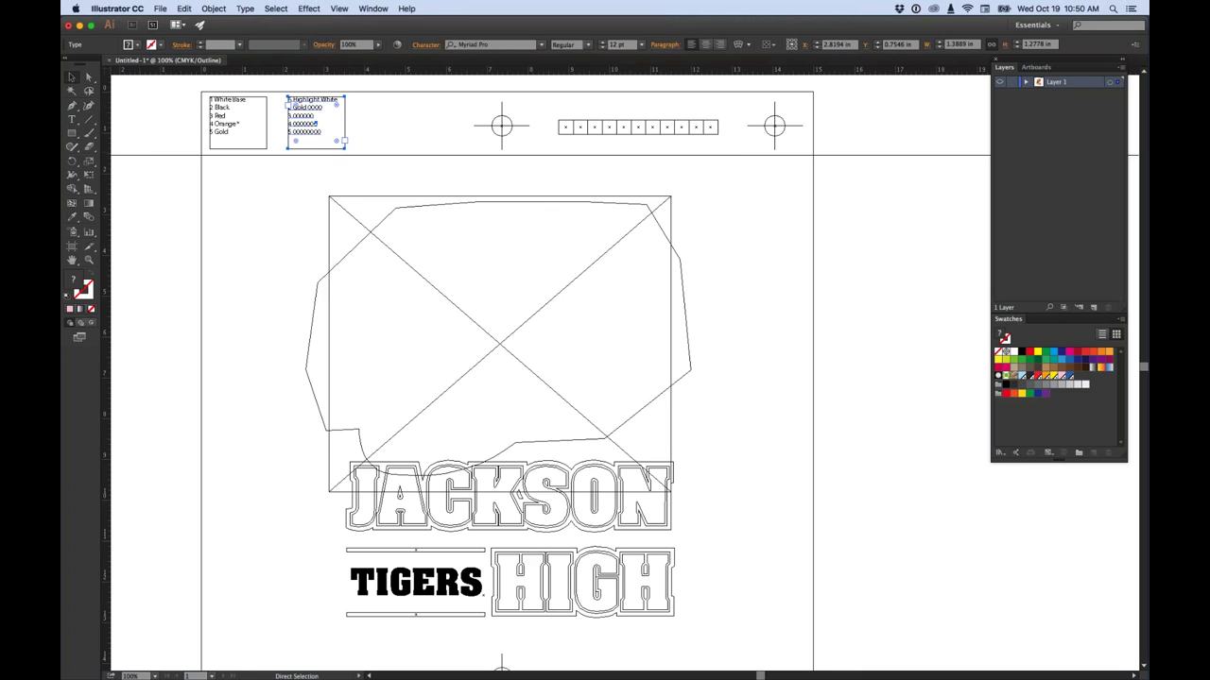
key("super+y")
left_click(846, 206)
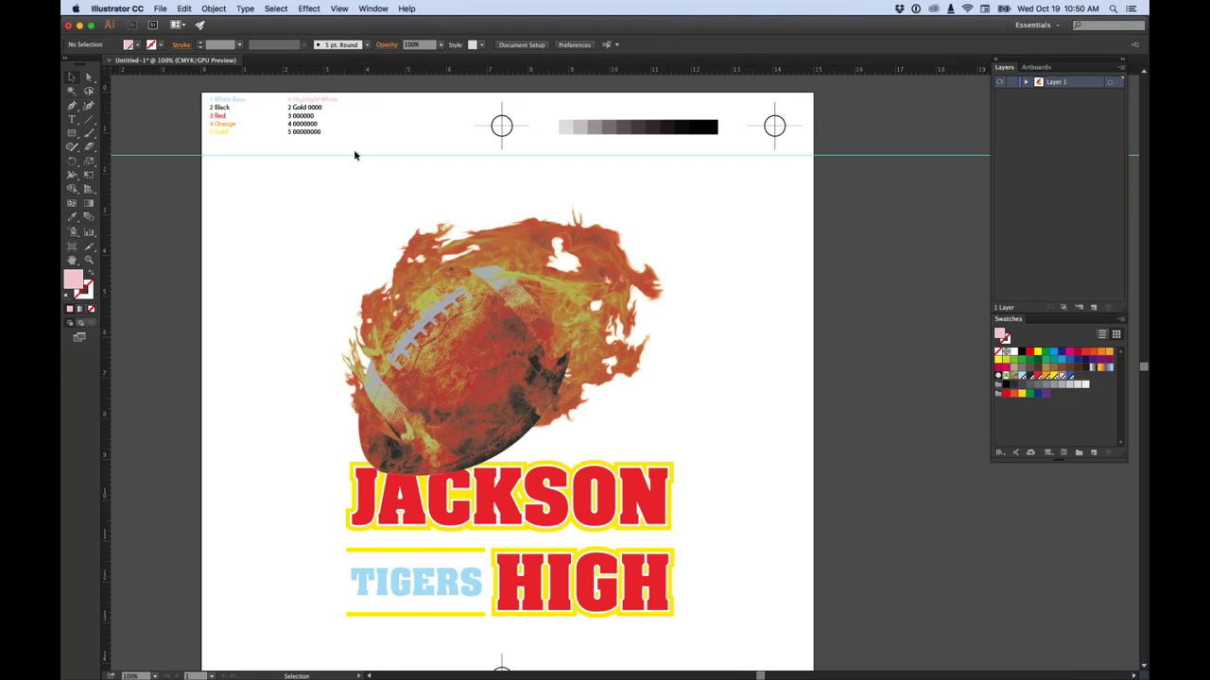
key("shift+Tab")
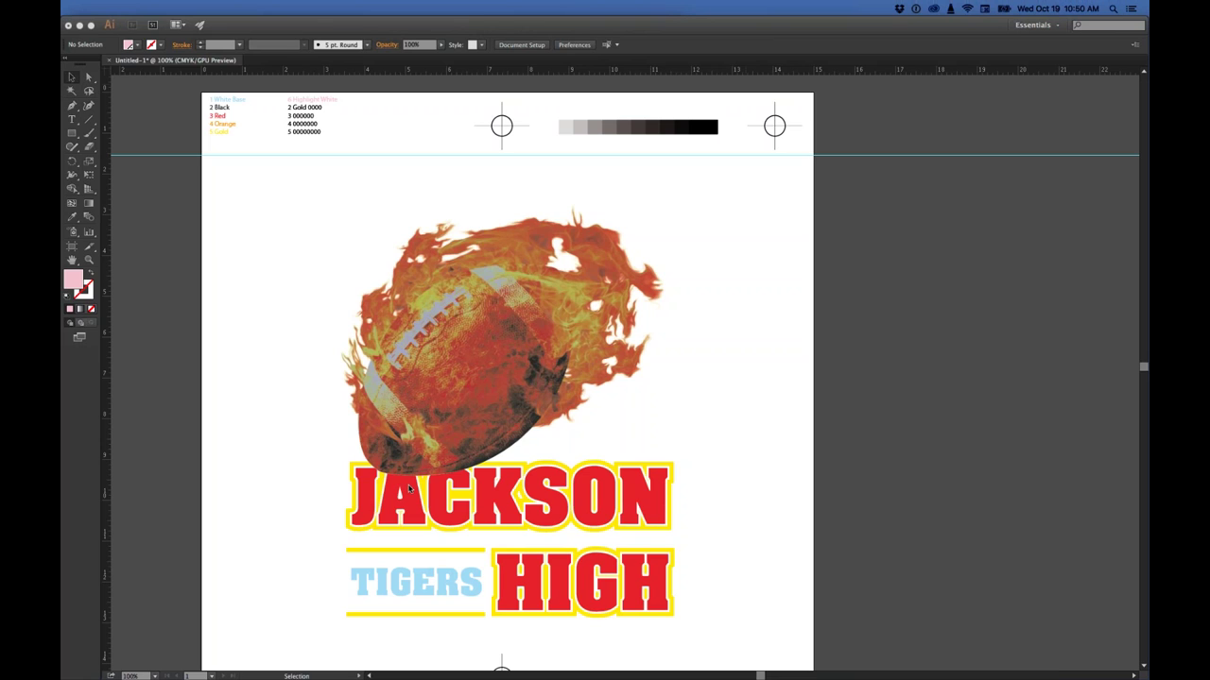
Hide Illustrator and preview the Adobe Screen Print Code file from the Screen Print Webinar folder in Finder
mouse_move(151, 677)
left_click(119, 8)
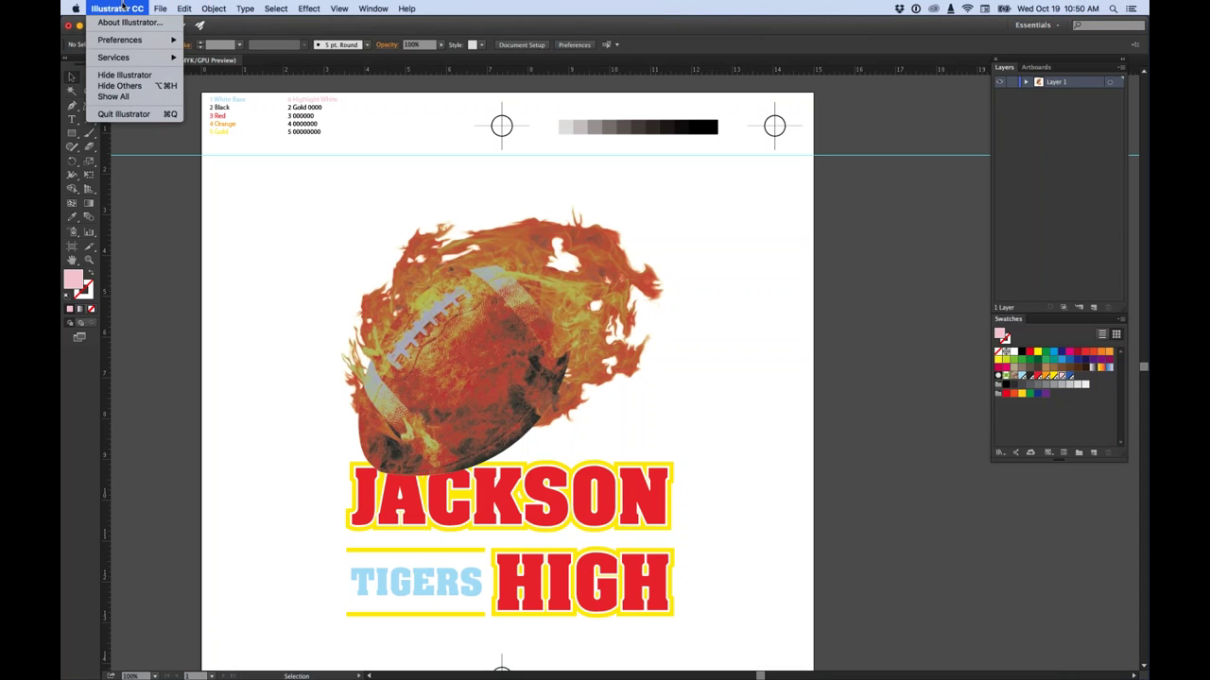
left_click(121, 76)
left_click_drag(130, 34, 182, 20)
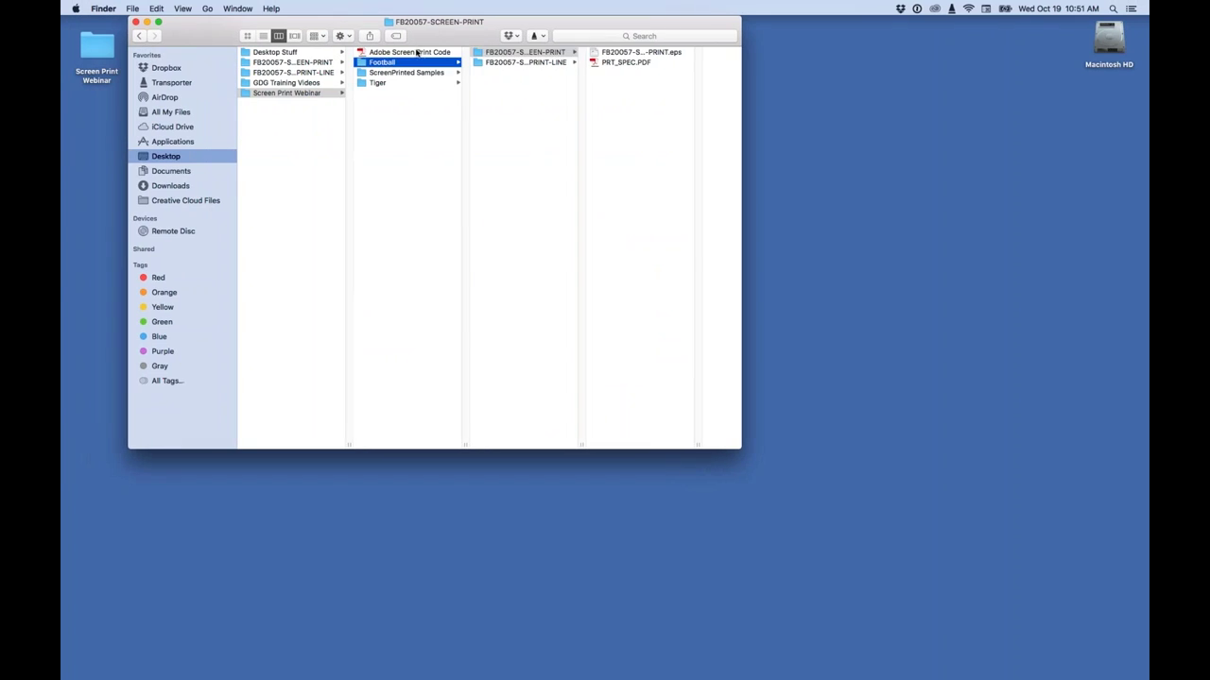
left_click(418, 54)
key("space")
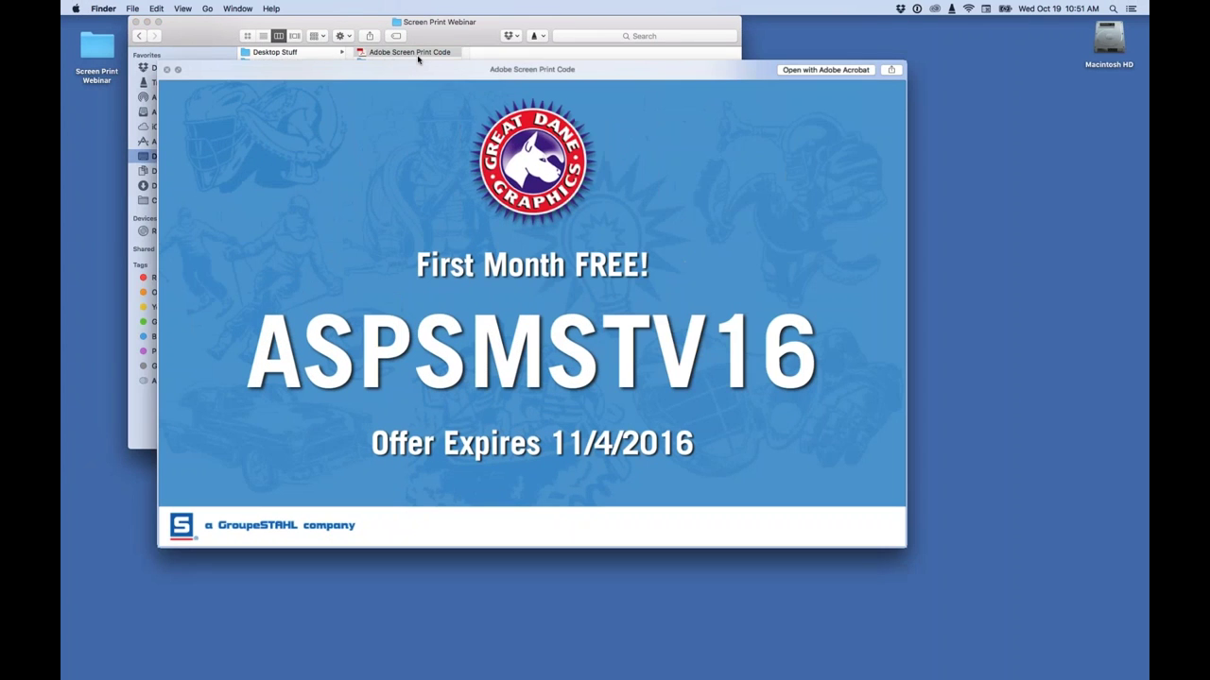
left_click_drag(415, 71, 361, 36)
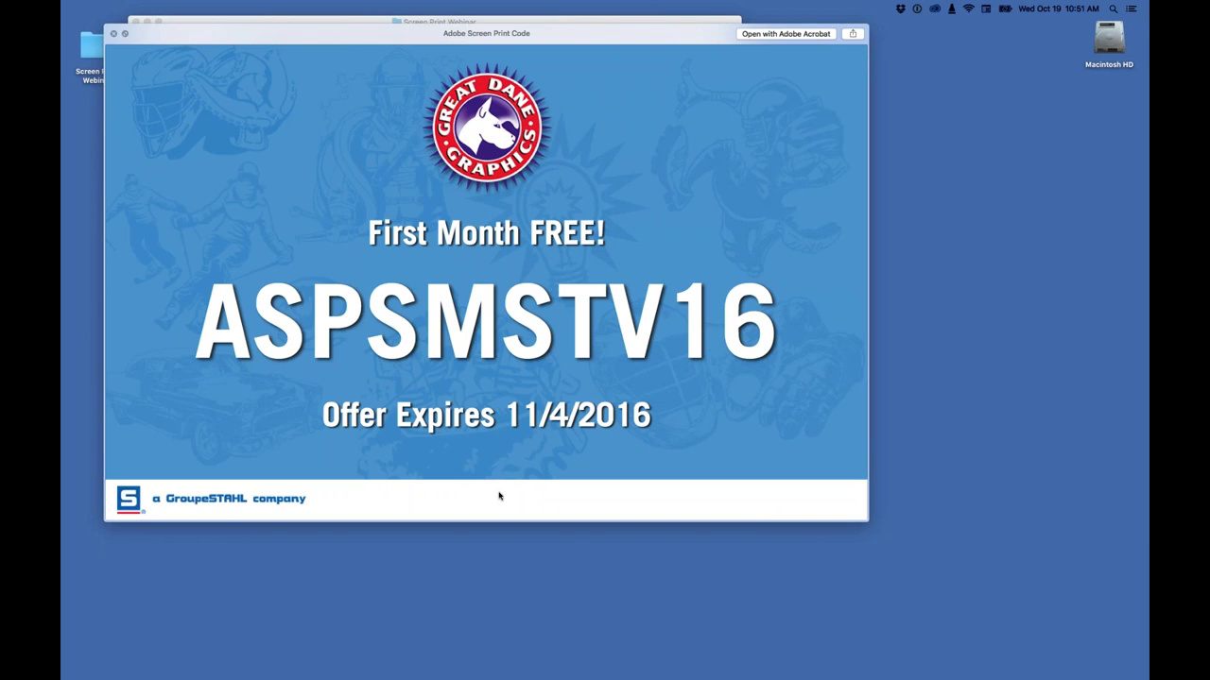
Switch back to the football shirt design in Illustrator with the panels shown
mouse_move(499, 672)
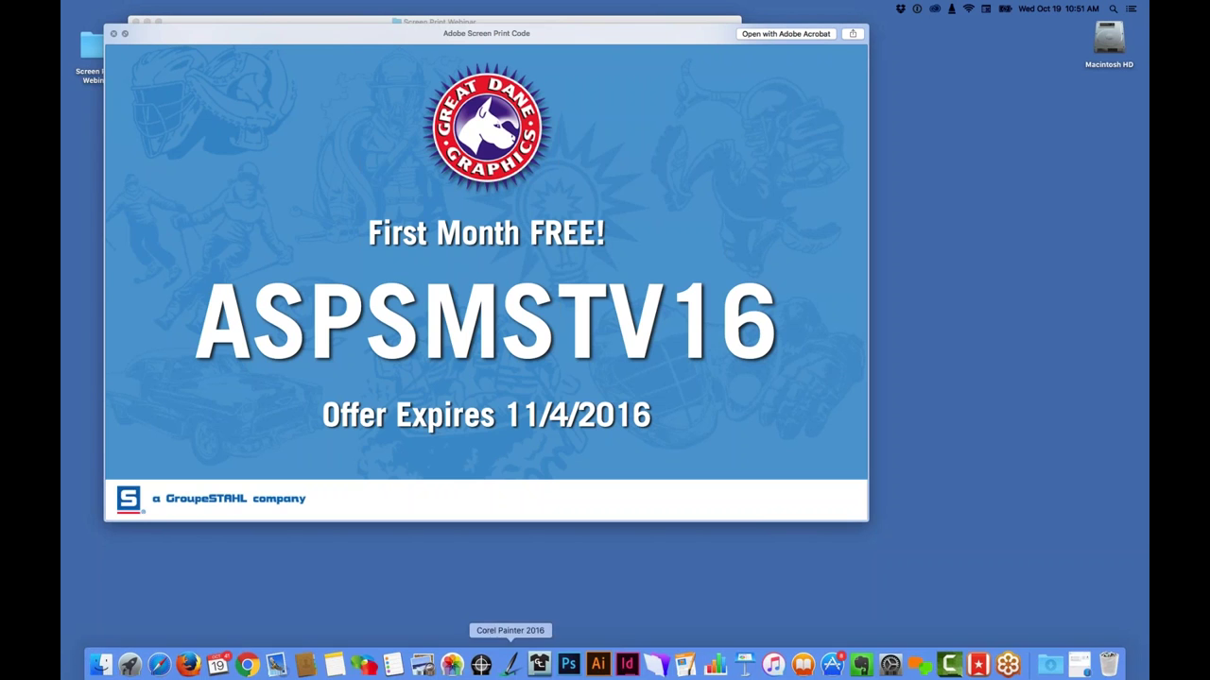
left_click(597, 664)
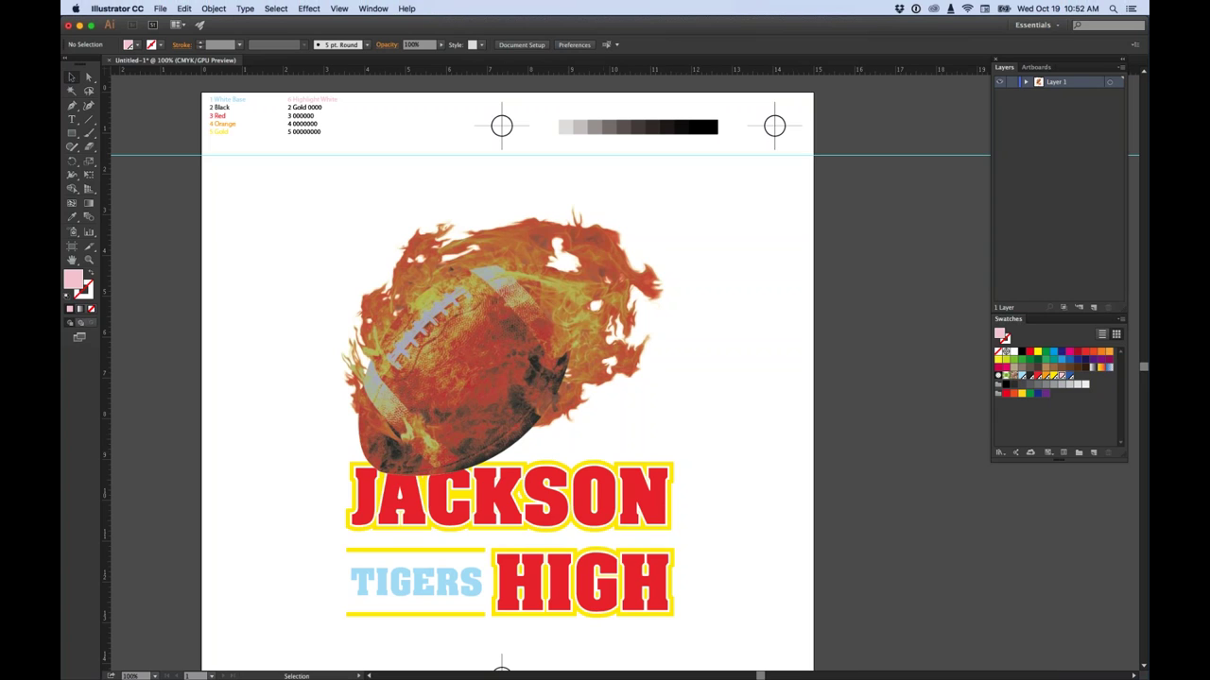
key("shift+Tab")
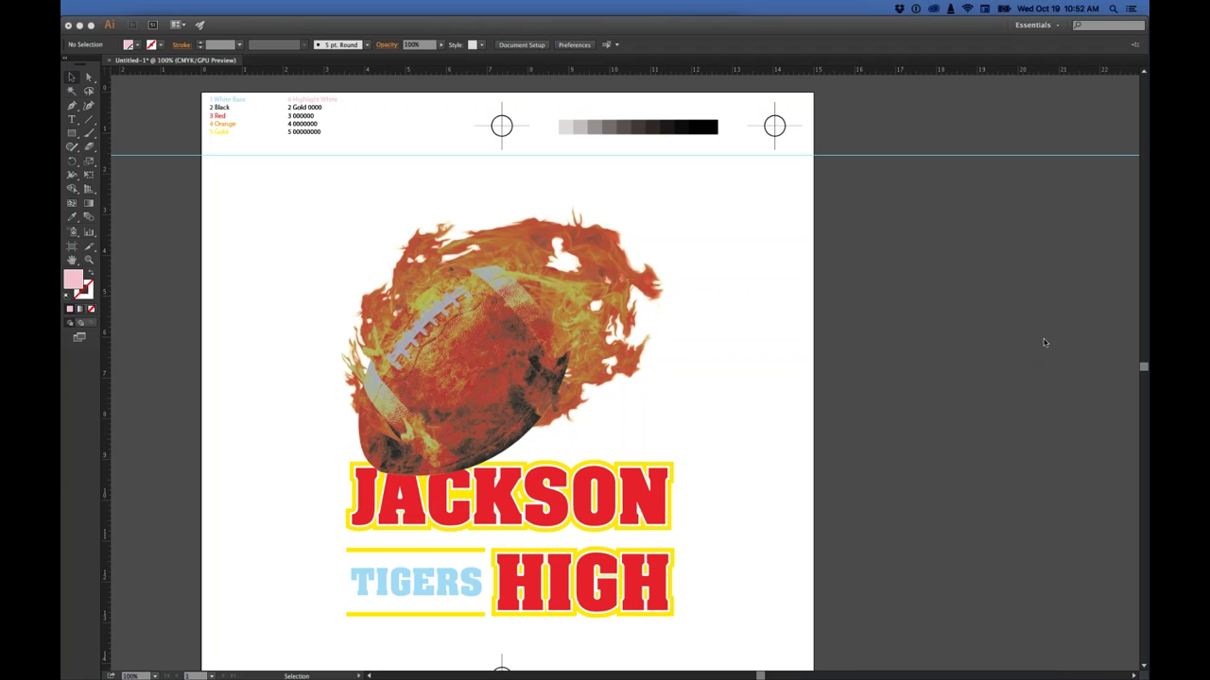
key("Tab")
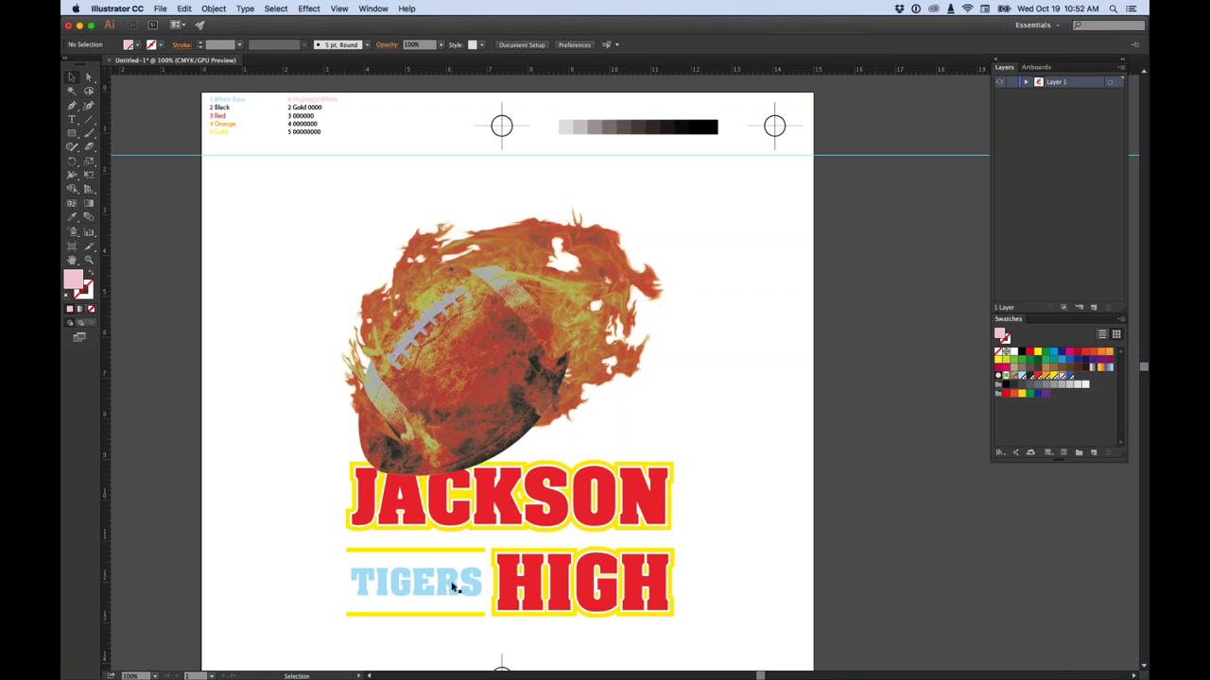
Convert the light blue TIGERS text inside the grouped artwork to outlines
left_click(459, 588)
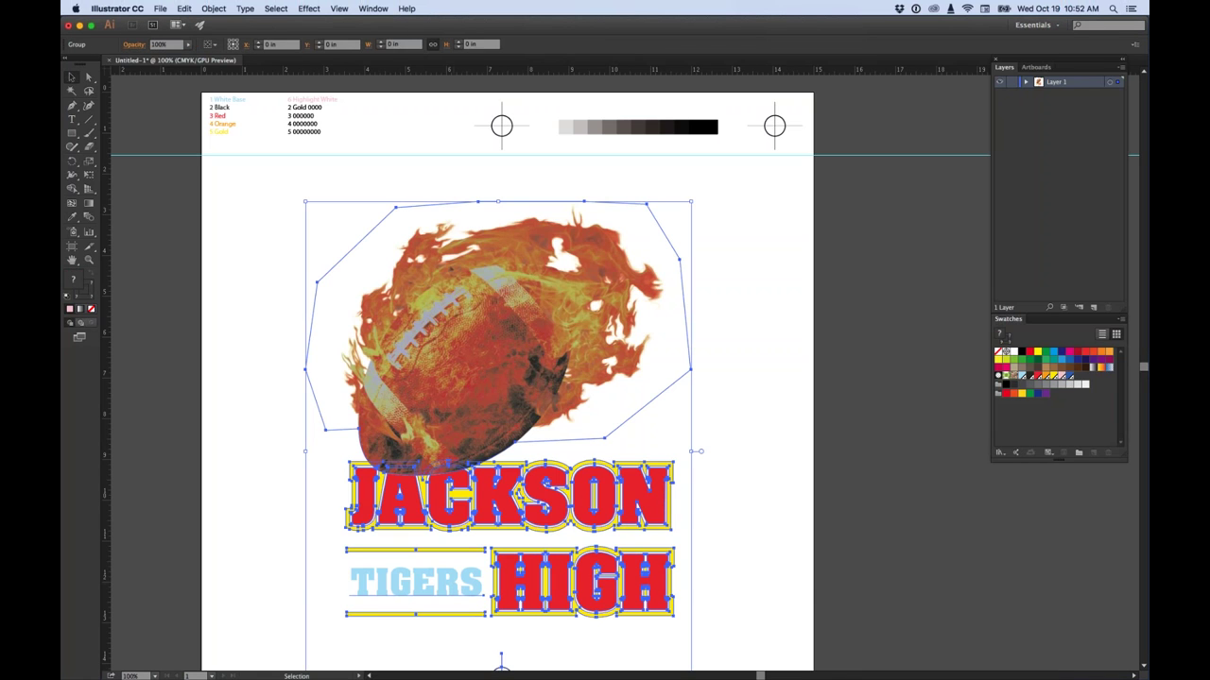
left_click(124, 108)
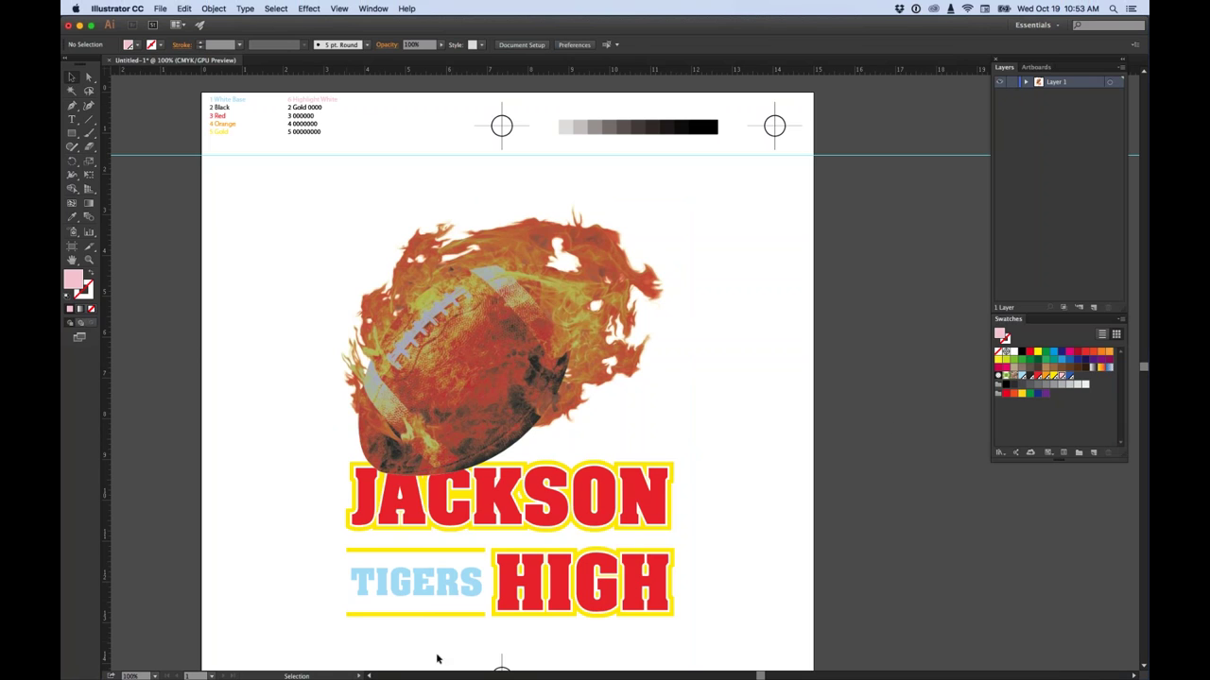
key("super+equal")
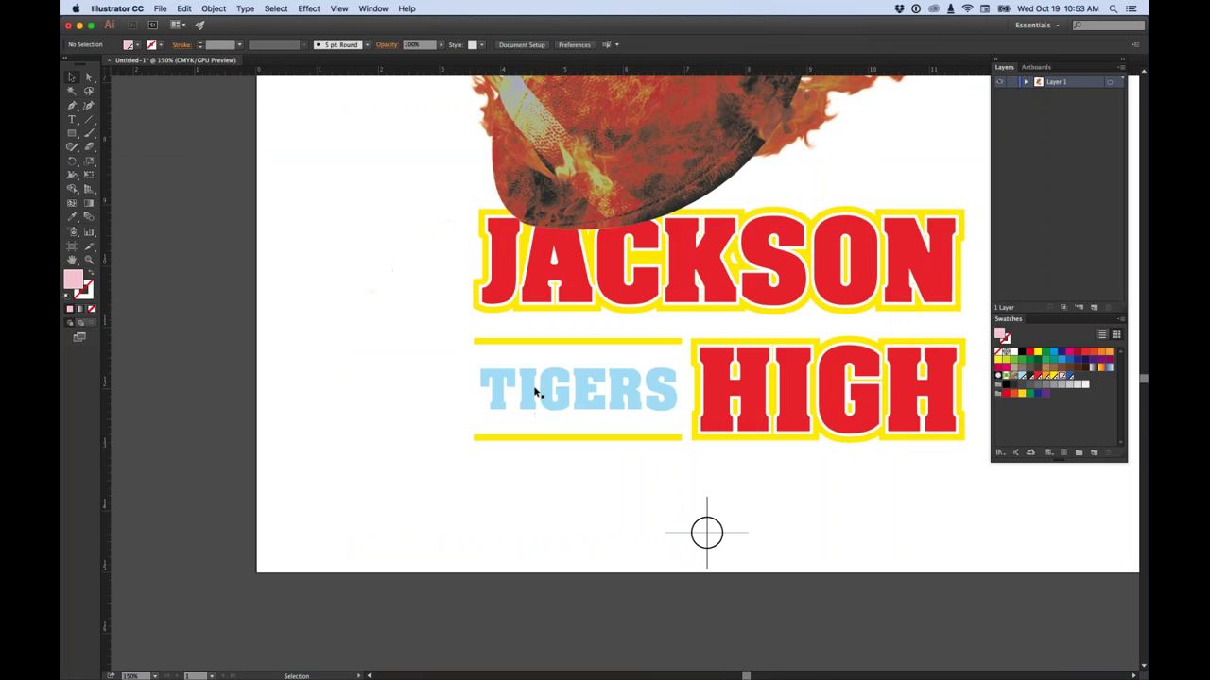
left_click(539, 392)
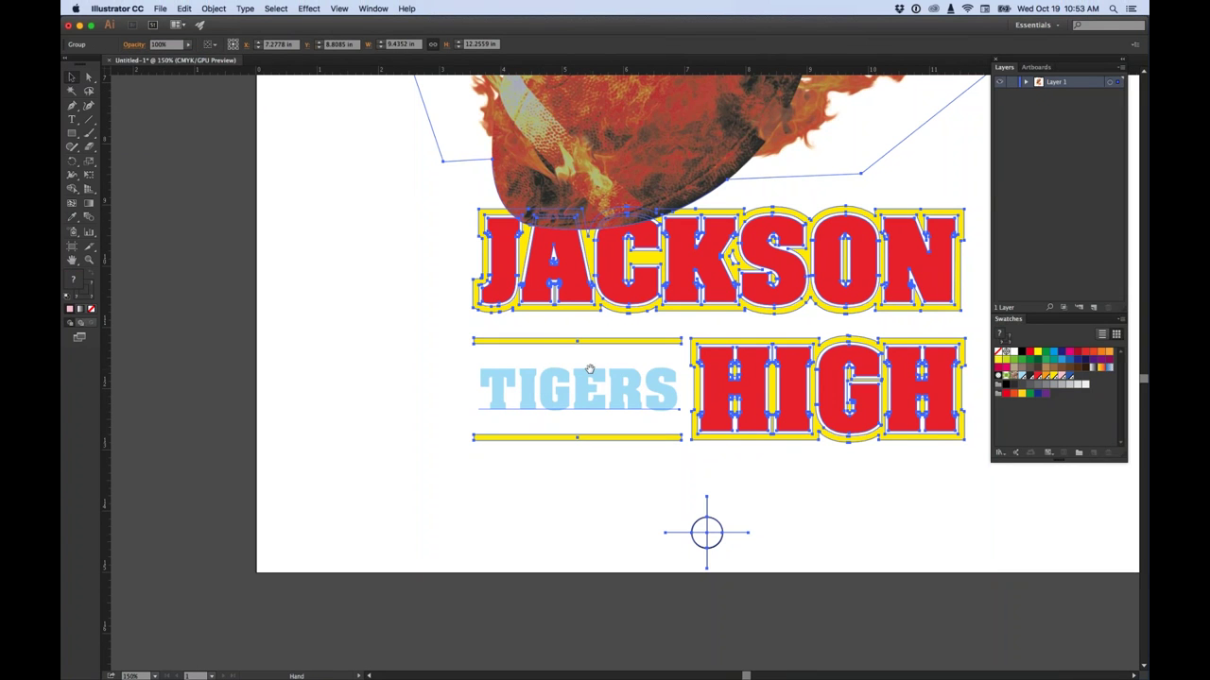
left_click_drag(558, 411, 401, 433)
left_click(400, 428)
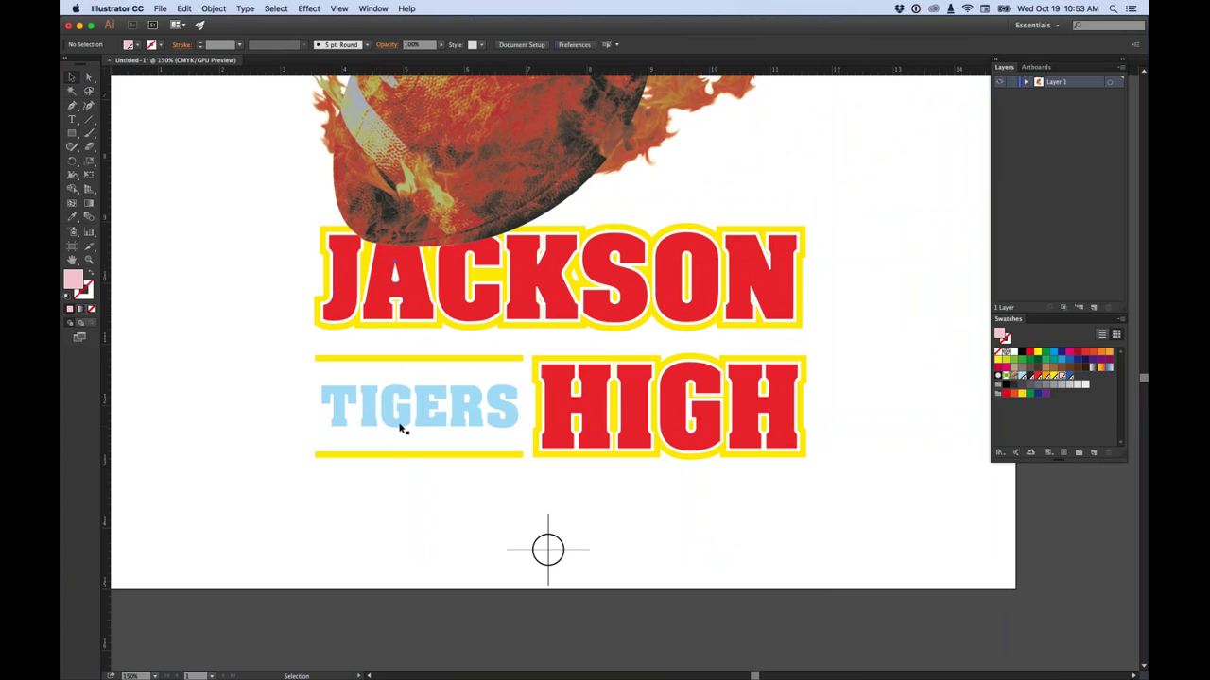
left_click(89, 77)
left_click(492, 405)
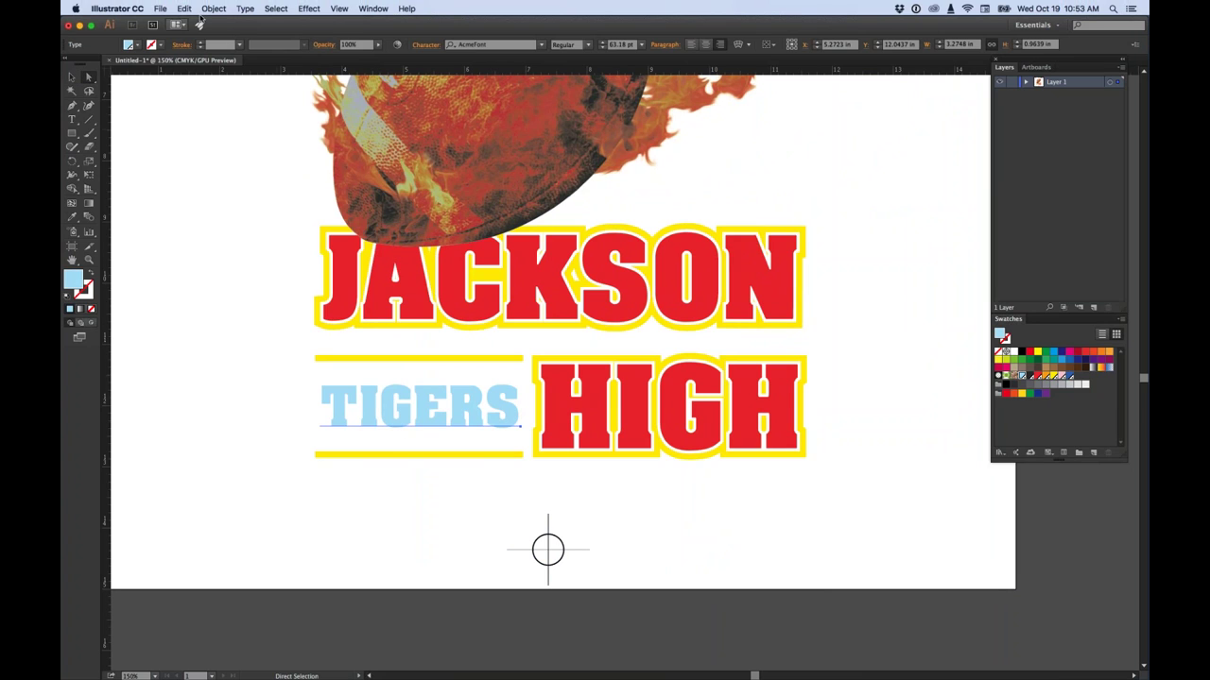
left_click(245, 8)
left_click(271, 194)
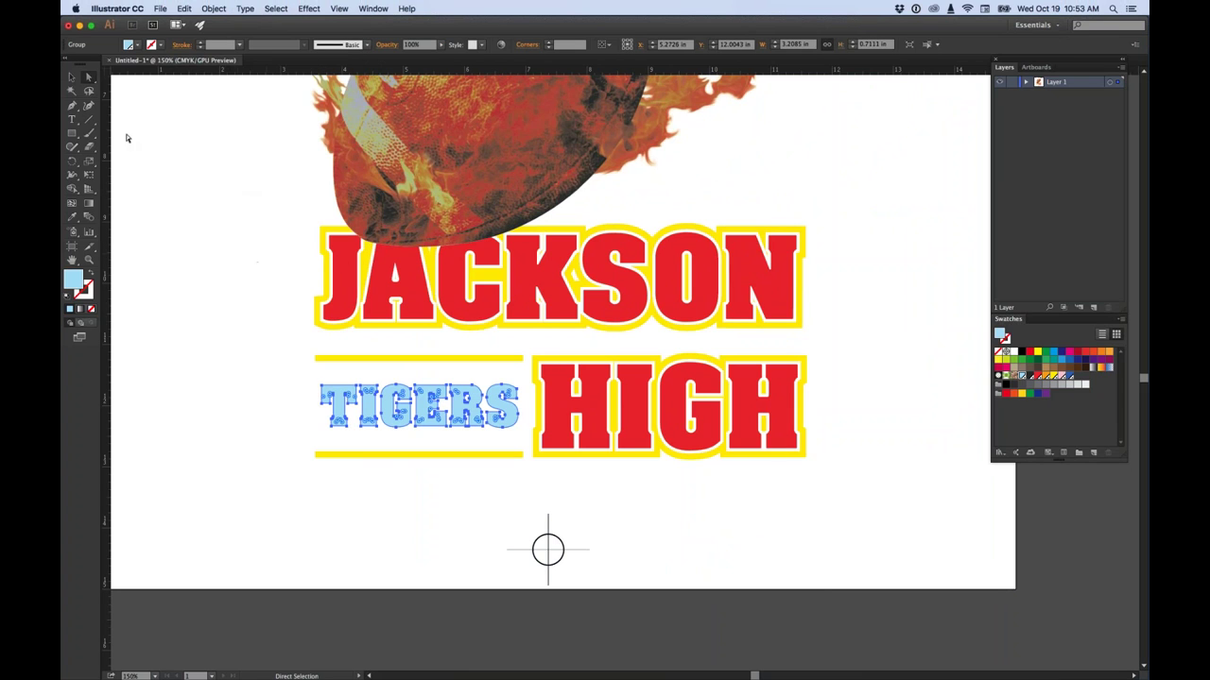
Copy the outlined TIGERS lettering and paste the duplicate directly in front of the original
left_click(73, 77)
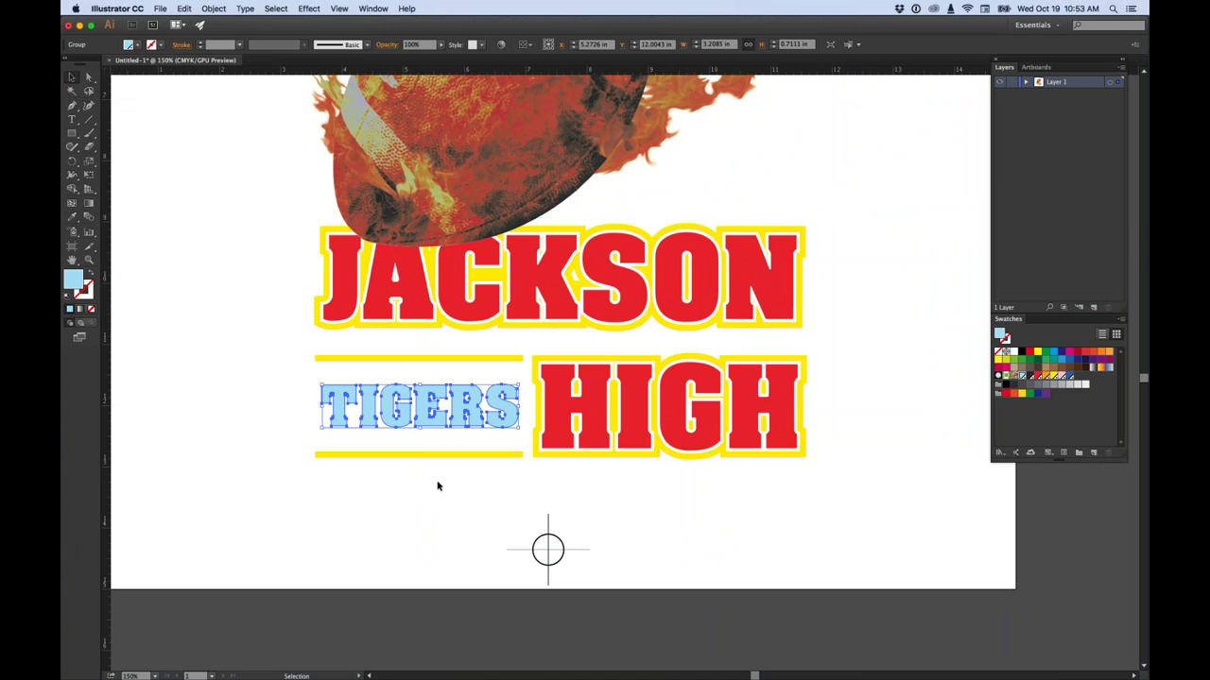
left_click(136, 45)
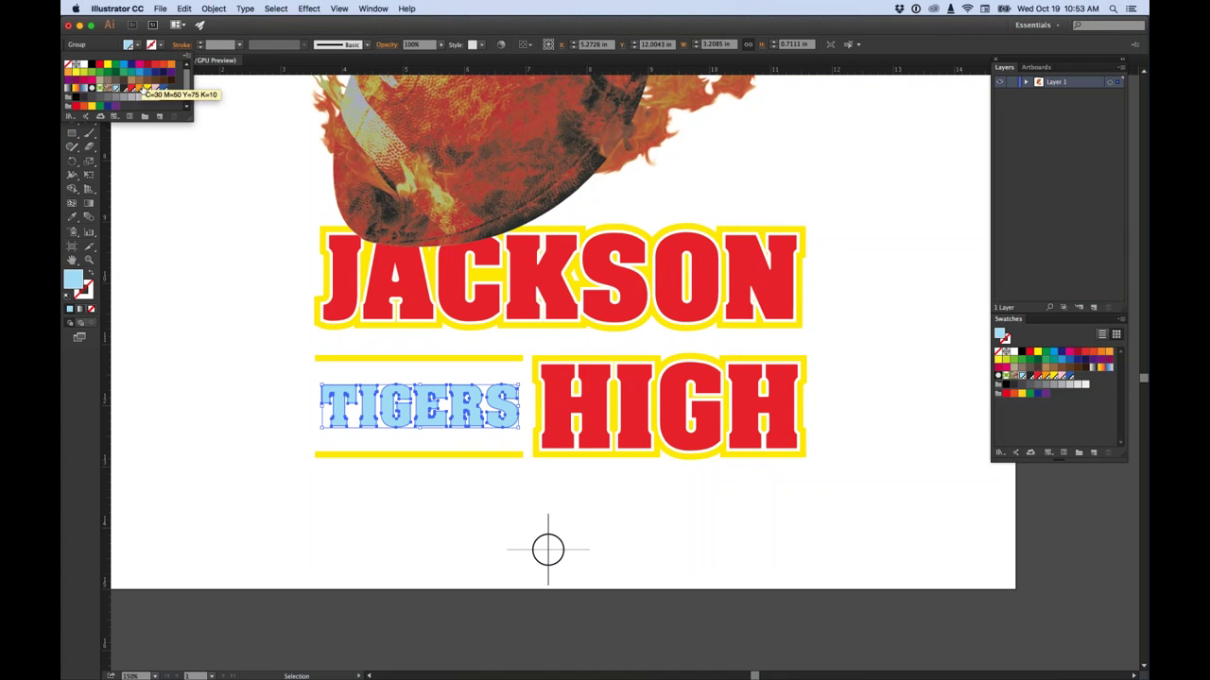
left_click(176, 226)
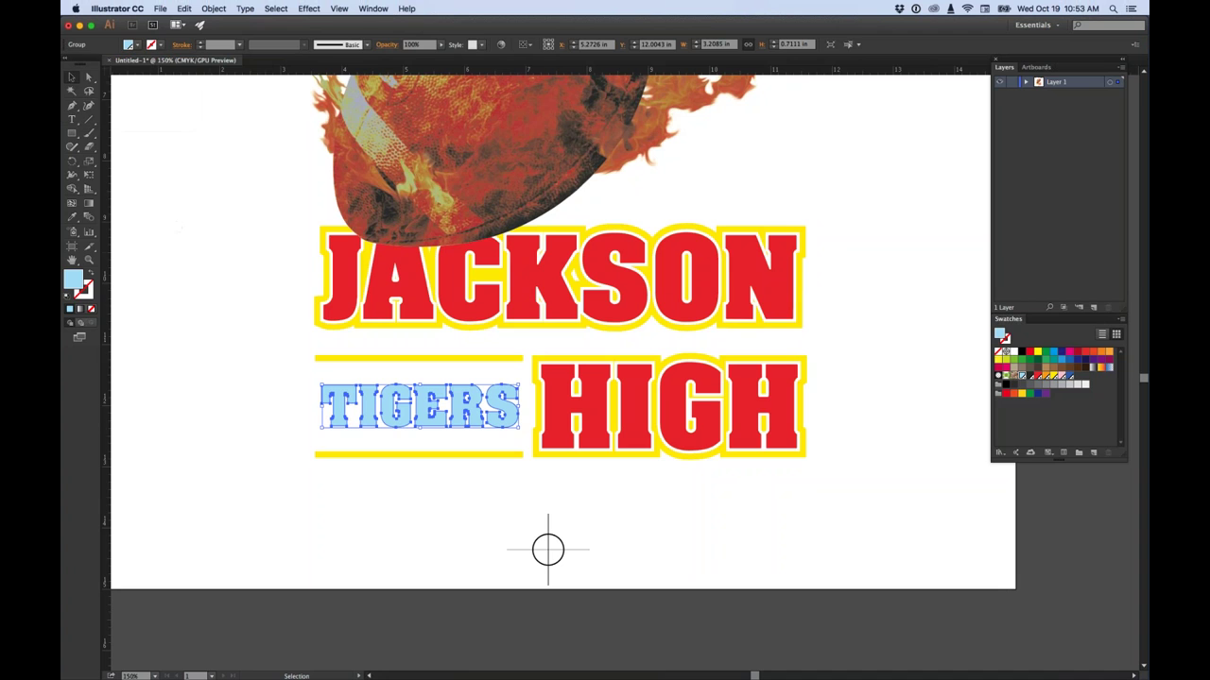
left_click(186, 8)
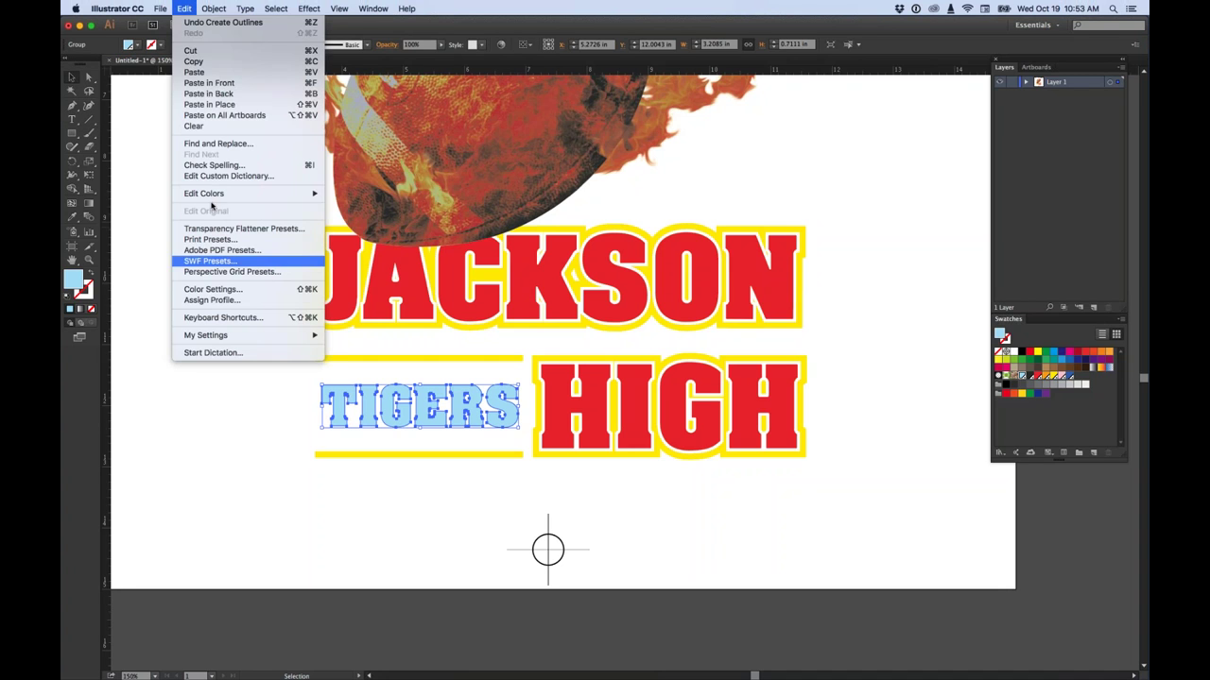
left_click(192, 62)
left_click(185, 9)
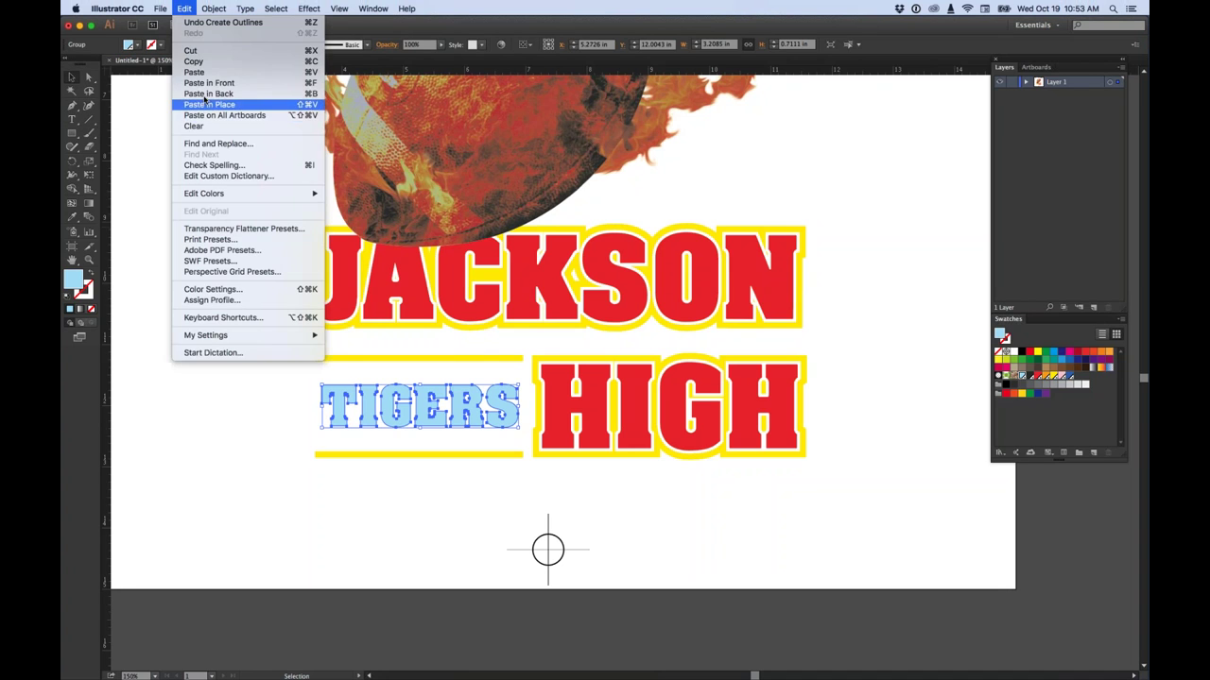
left_click(202, 84)
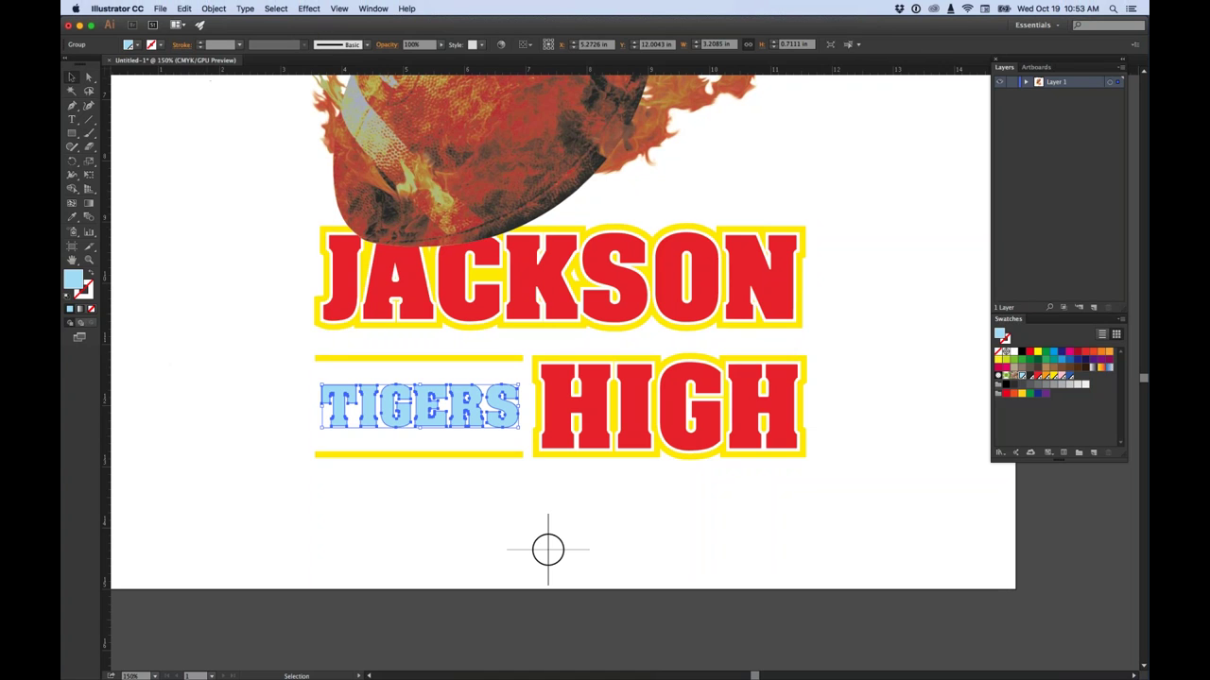
Fill the front copy of the TIGERS lettering with the light pink highlight white swatch and deselect it
left_click(138, 45)
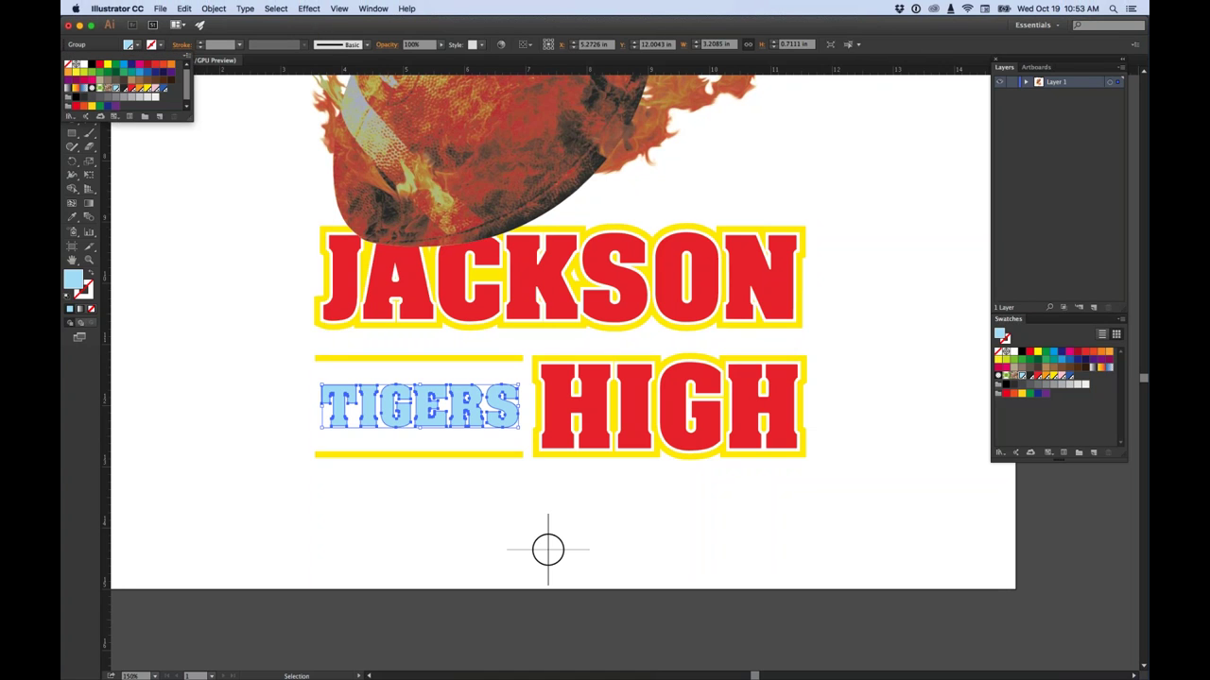
left_click(116, 88)
left_click(372, 9)
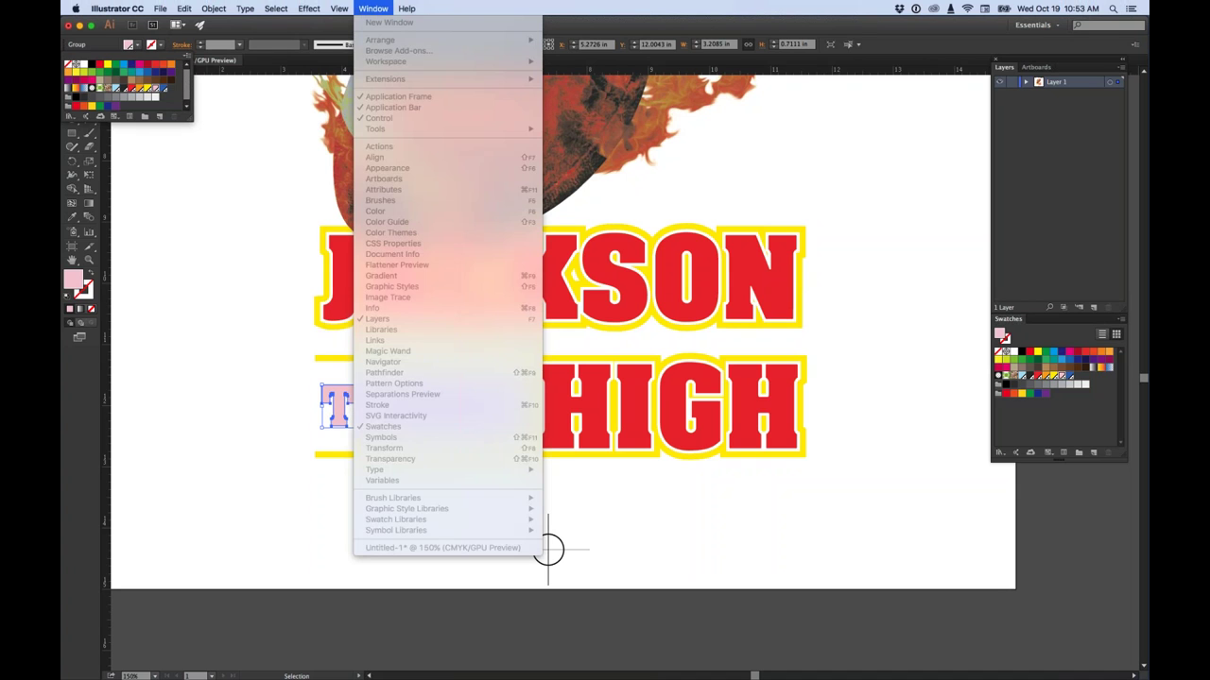
left_click(198, 135)
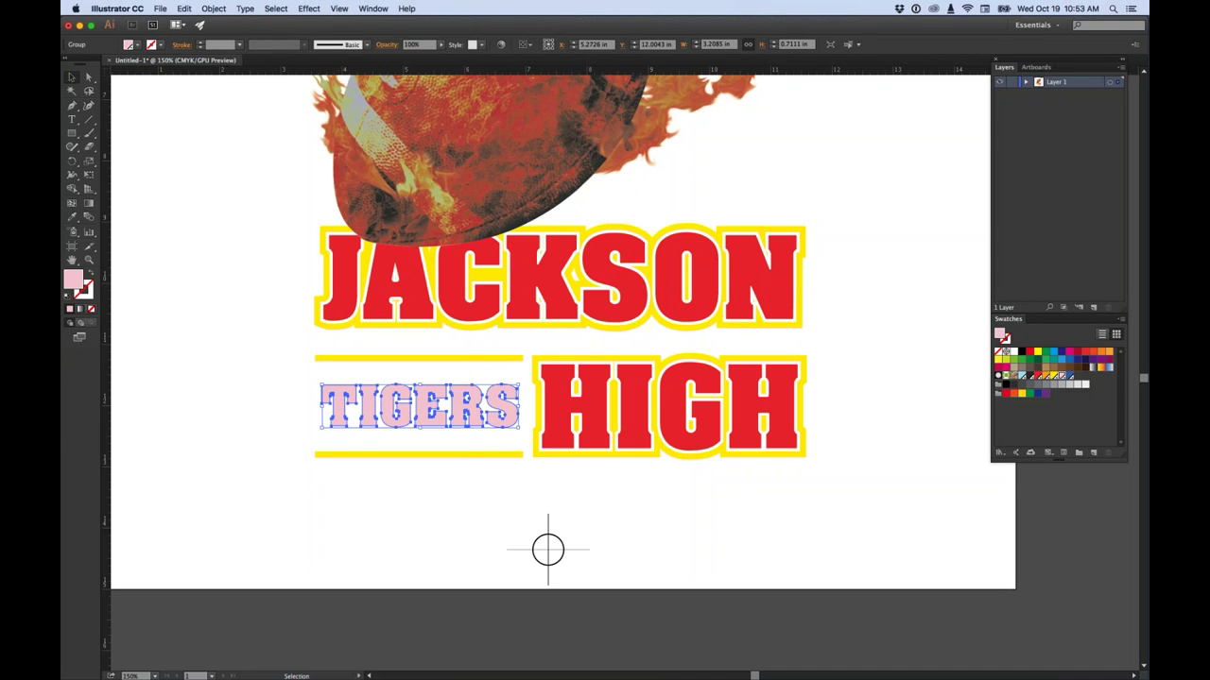
left_click(129, 106)
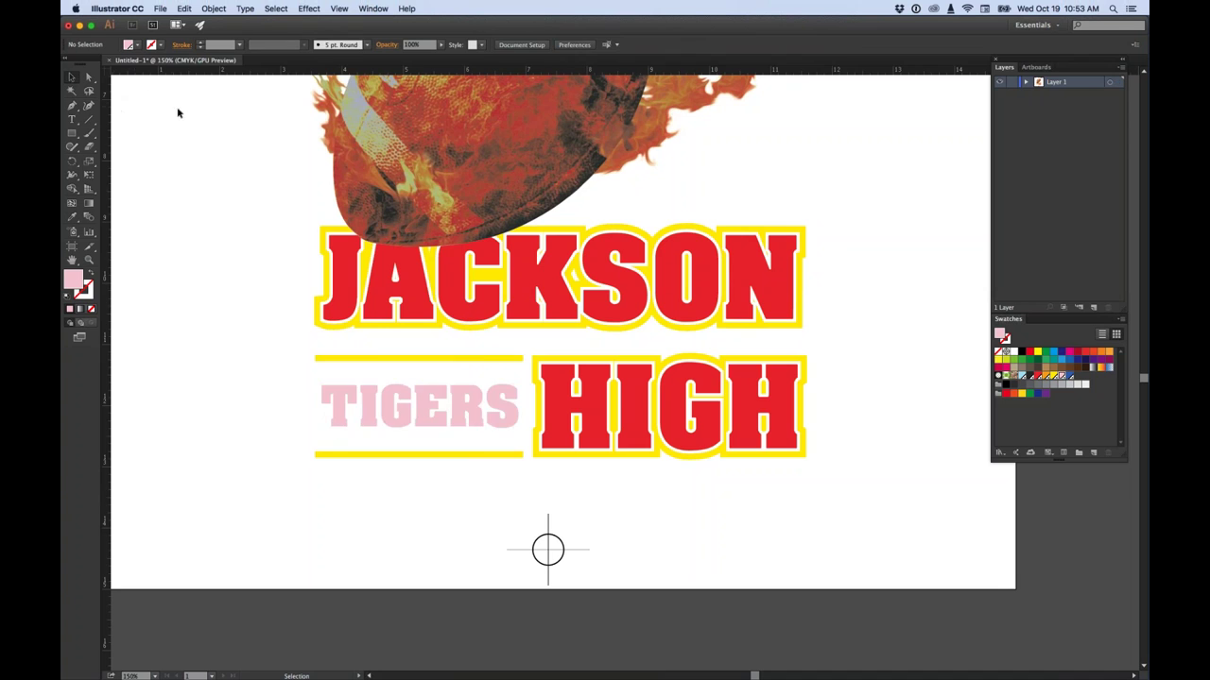
Show the Pathfinder and Attributes panels and place the Attributes panel beside the artwork
left_click(373, 8)
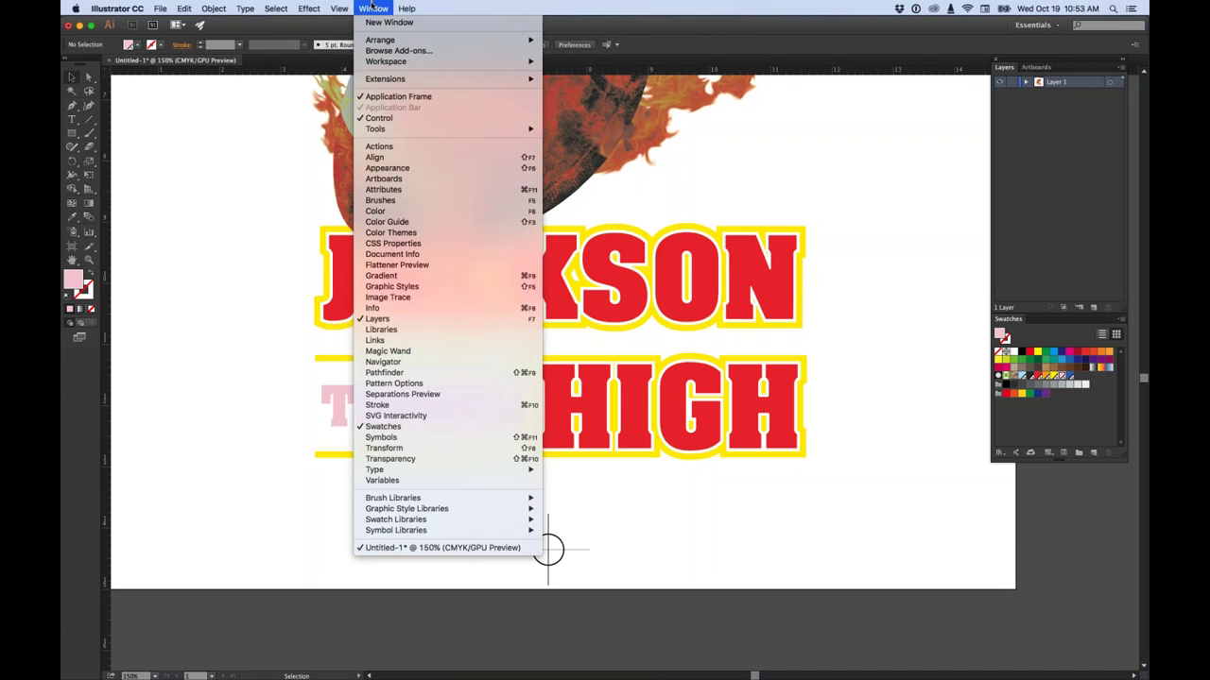
left_click(386, 373)
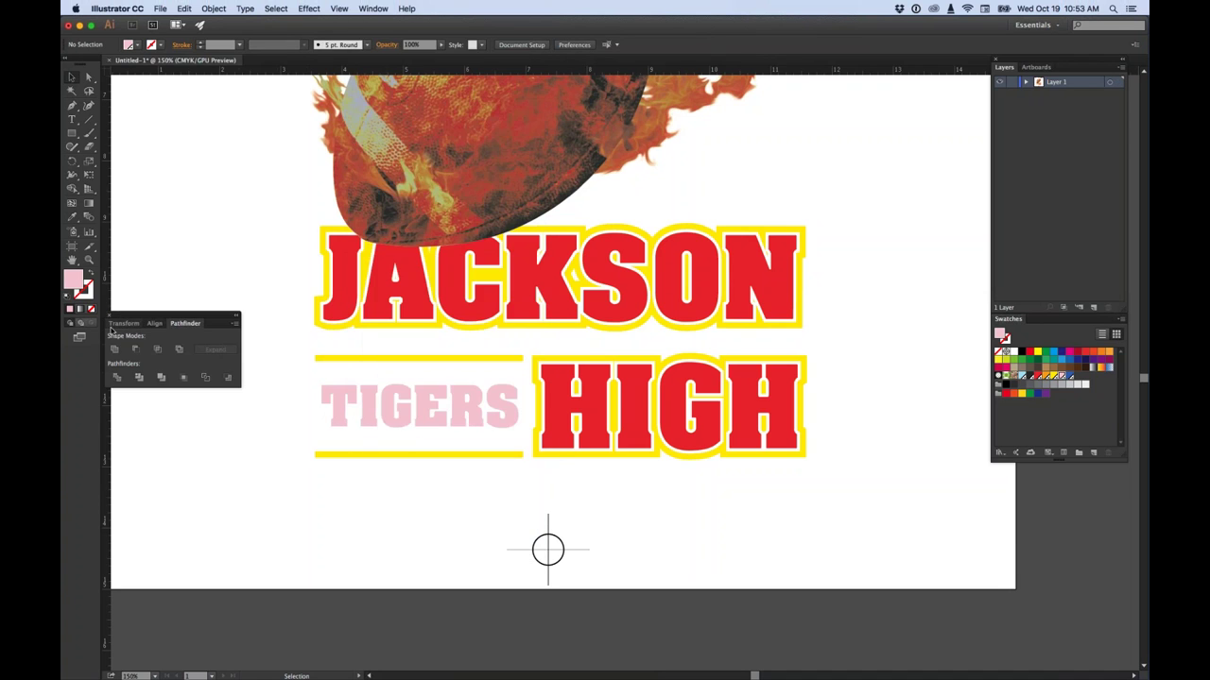
left_click(362, 8)
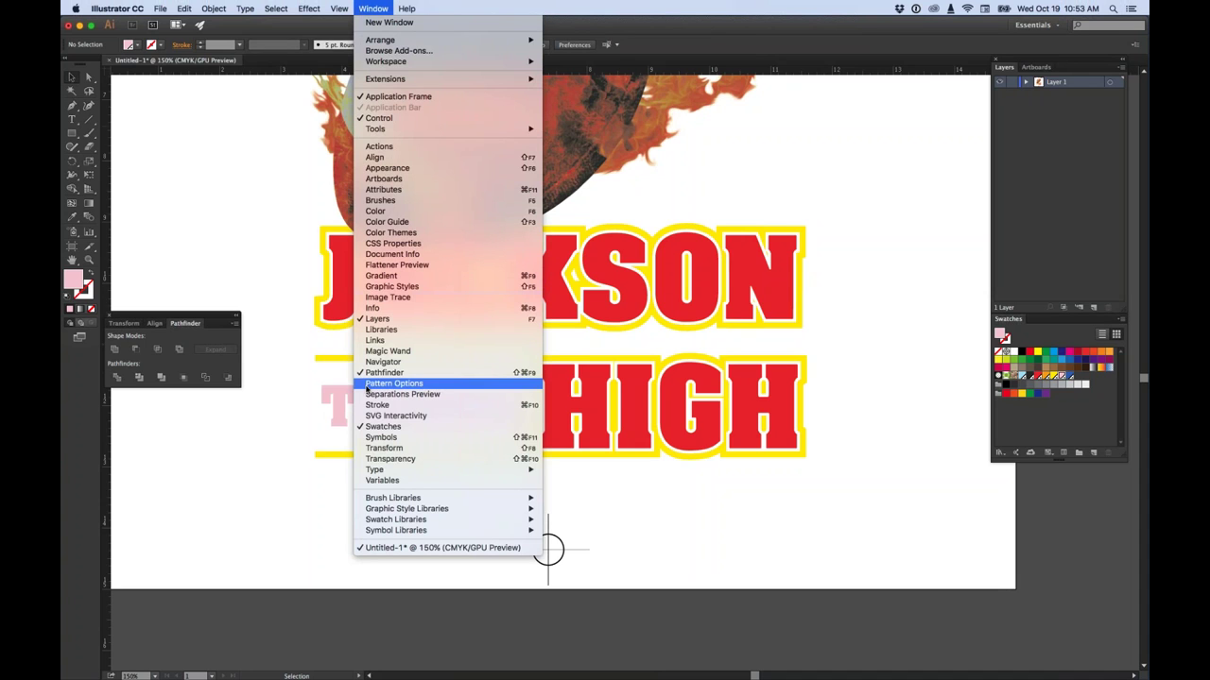
left_click(382, 190)
left_click_drag(559, 95, 227, 108)
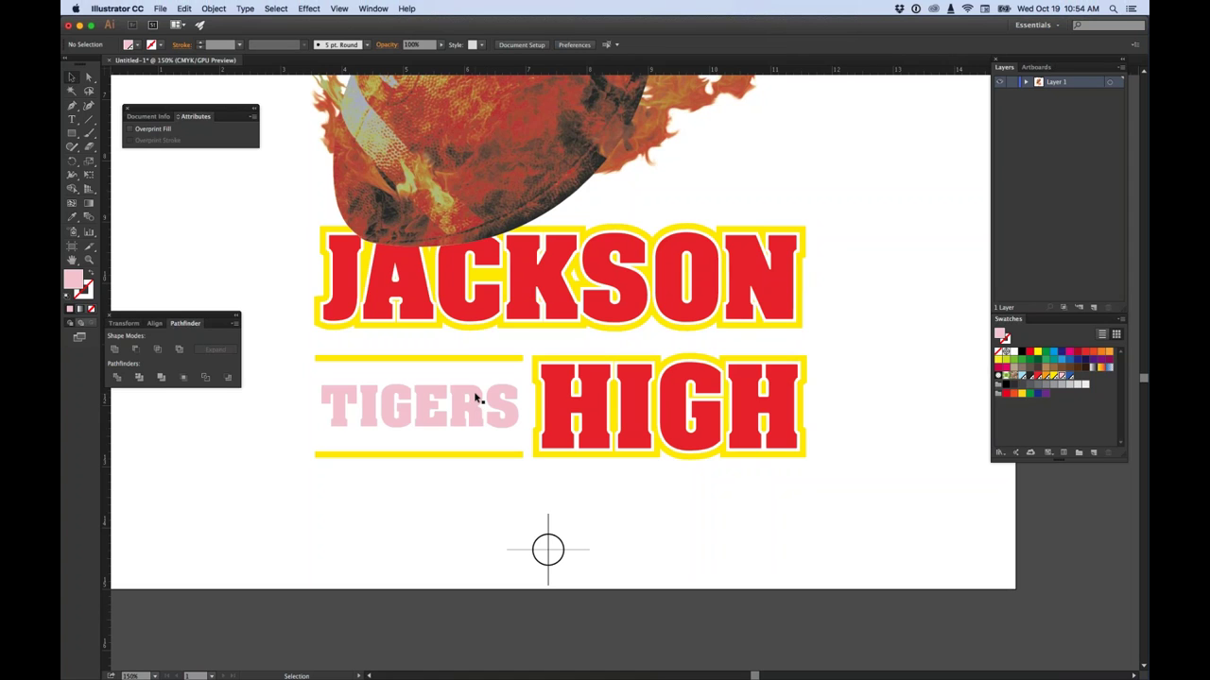
Turn on Overprint Fill for all letters of the front light pink TIGERS lettering and deselect it
key("super+a")
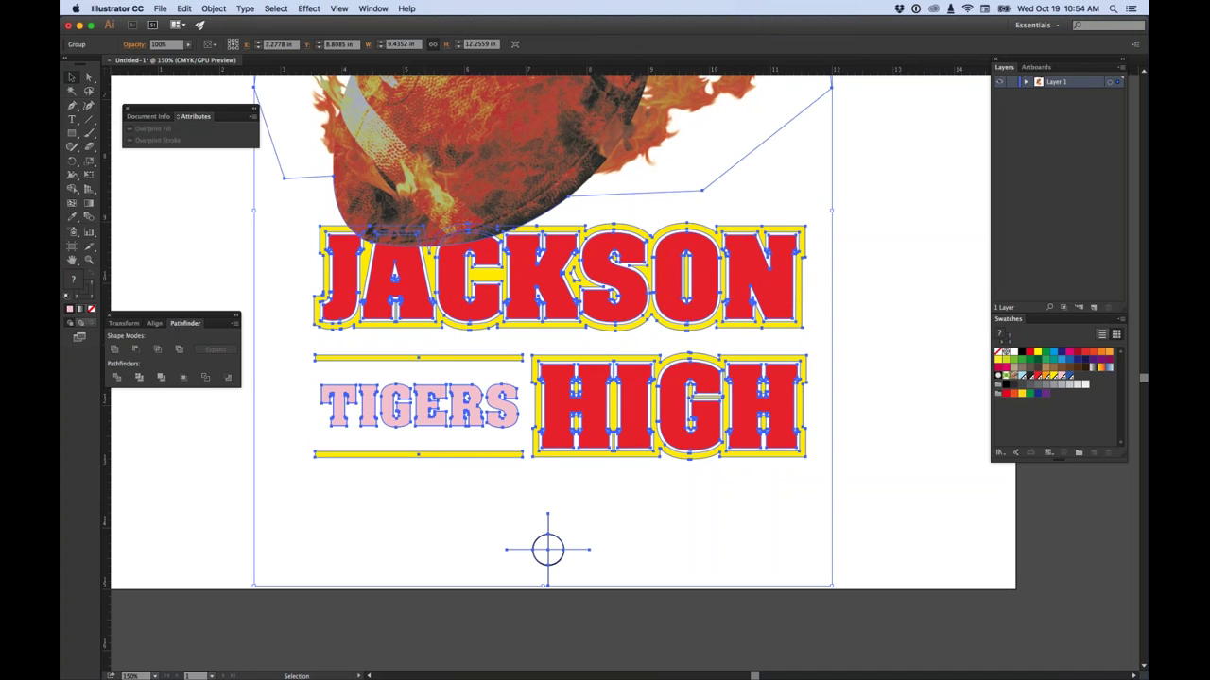
left_click(212, 280)
left_click(89, 76)
left_click(425, 402)
left_click(399, 406, "shift")
left_click(369, 406, "shift")
left_click(338, 407, "shift")
left_click(466, 406, "shift")
left_click(501, 407, "shift")
left_click(130, 129)
key("v")
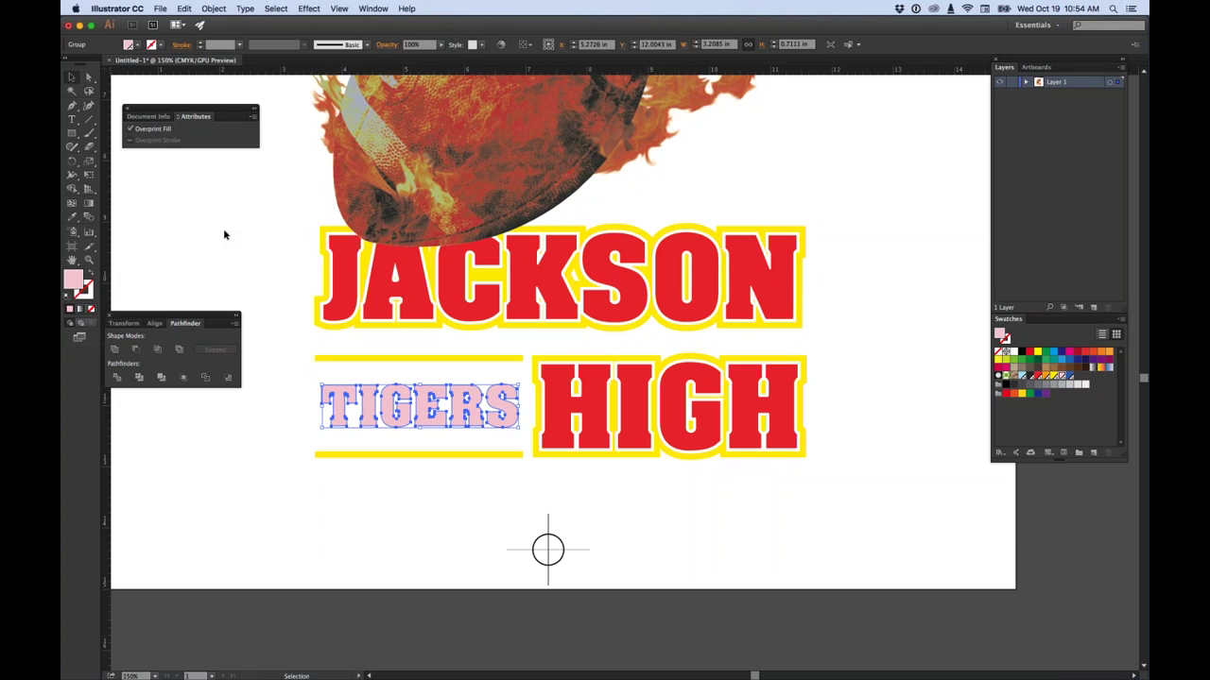
left_click(157, 204)
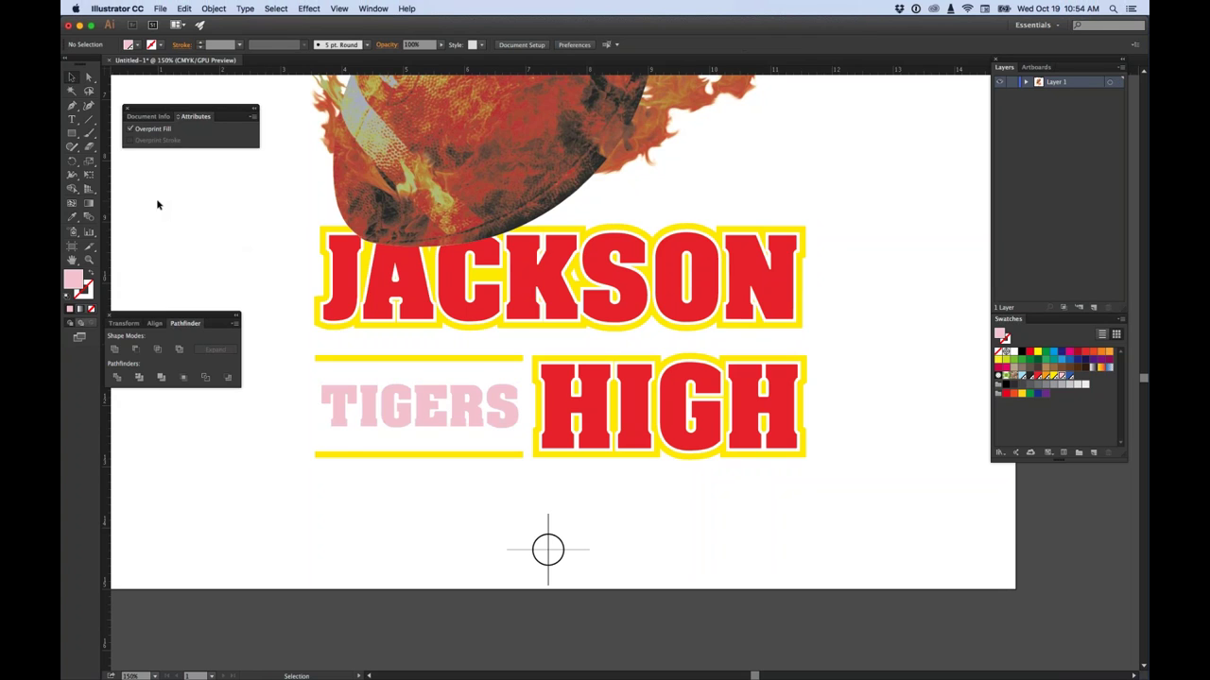
key("shift+Tab")
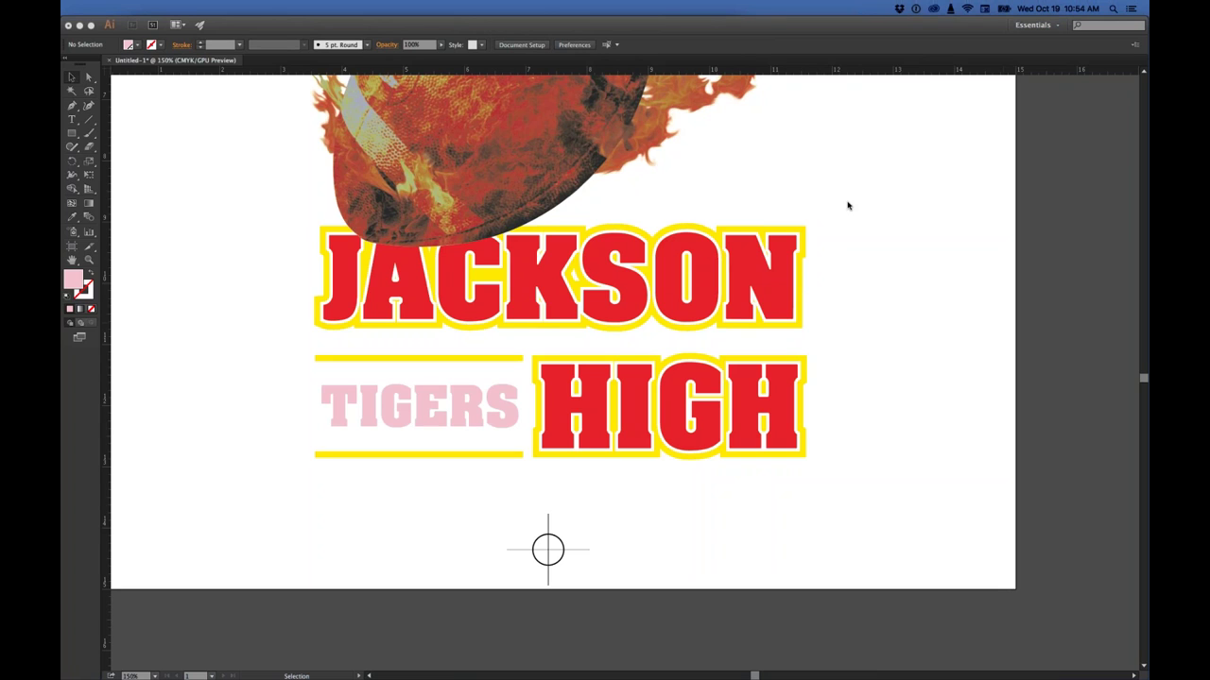
key("Tab")
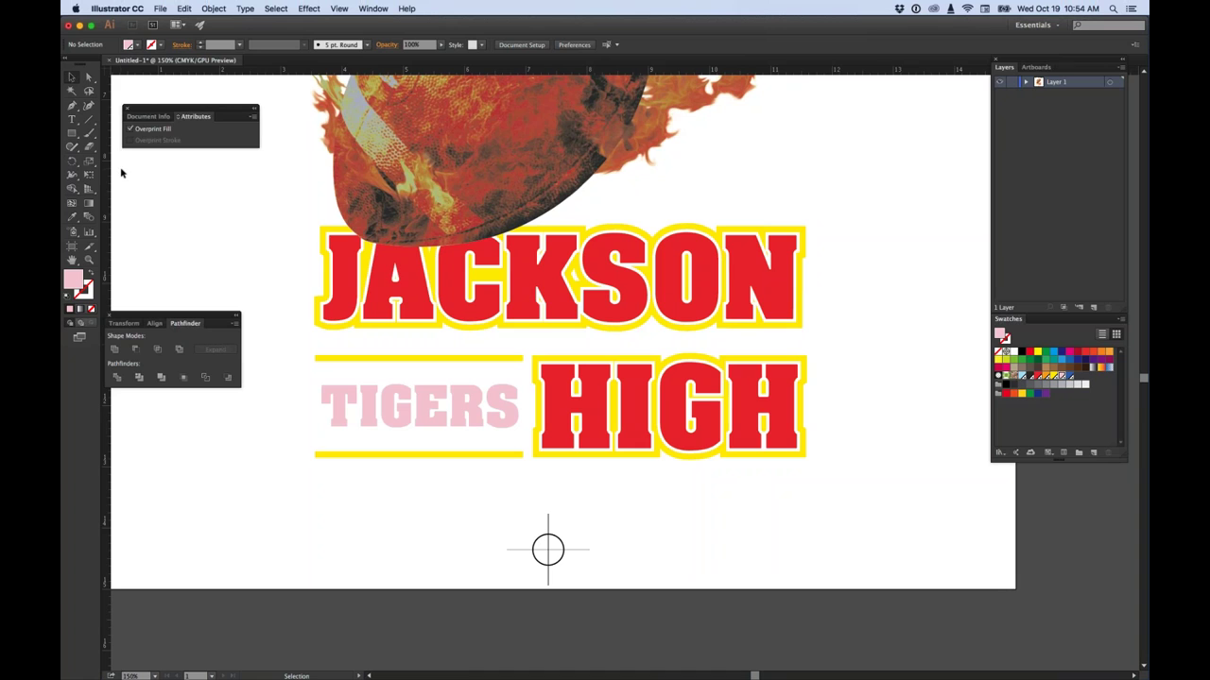
key("a")
Fit the whole shirt design artboard in view and hide Illustrator to reveal the promotional offer preview on the desktop
key("super+0")
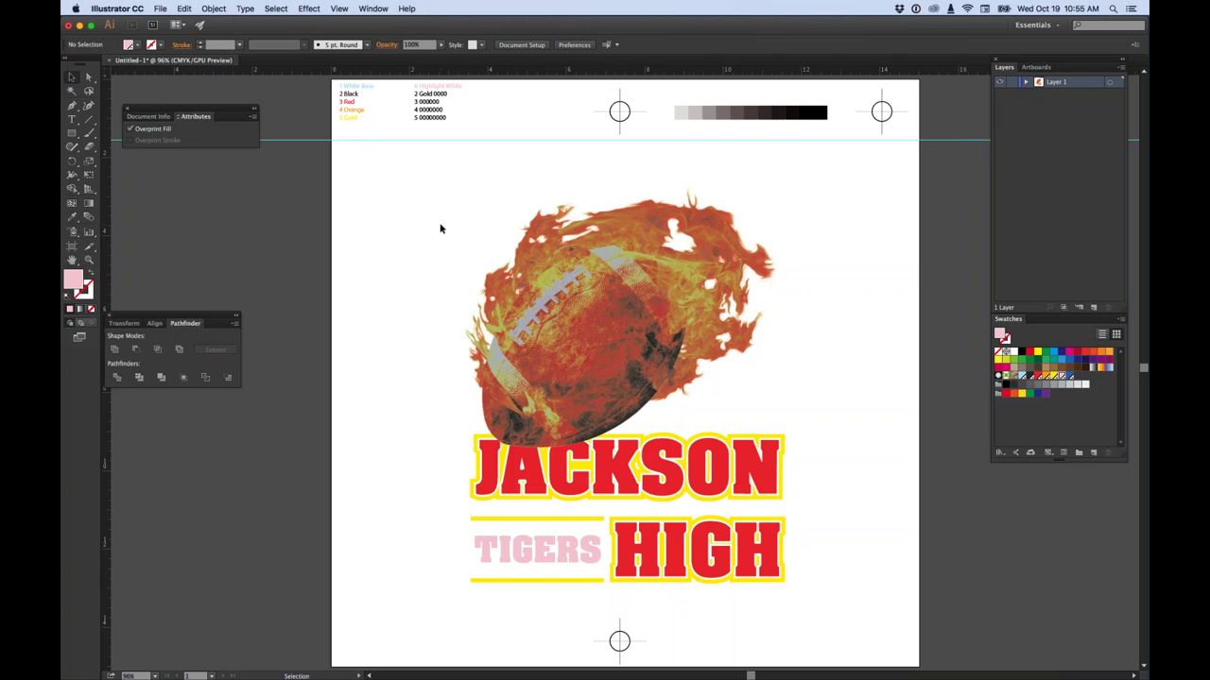
left_click(115, 9)
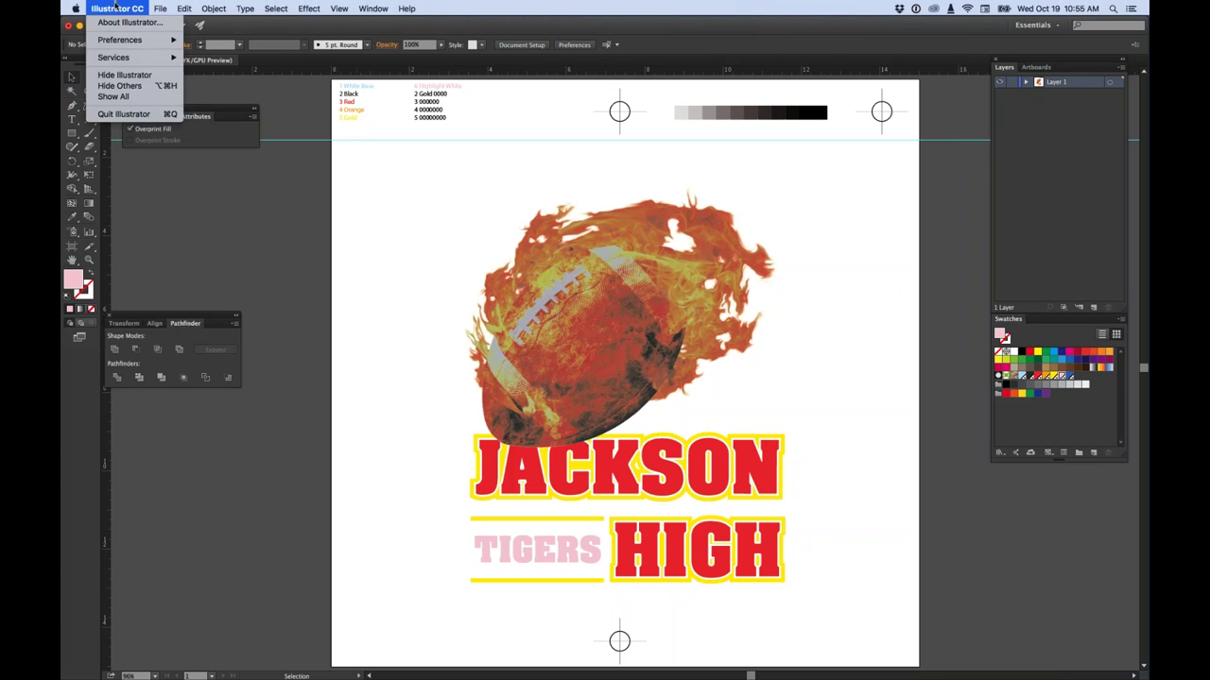
left_click(125, 75)
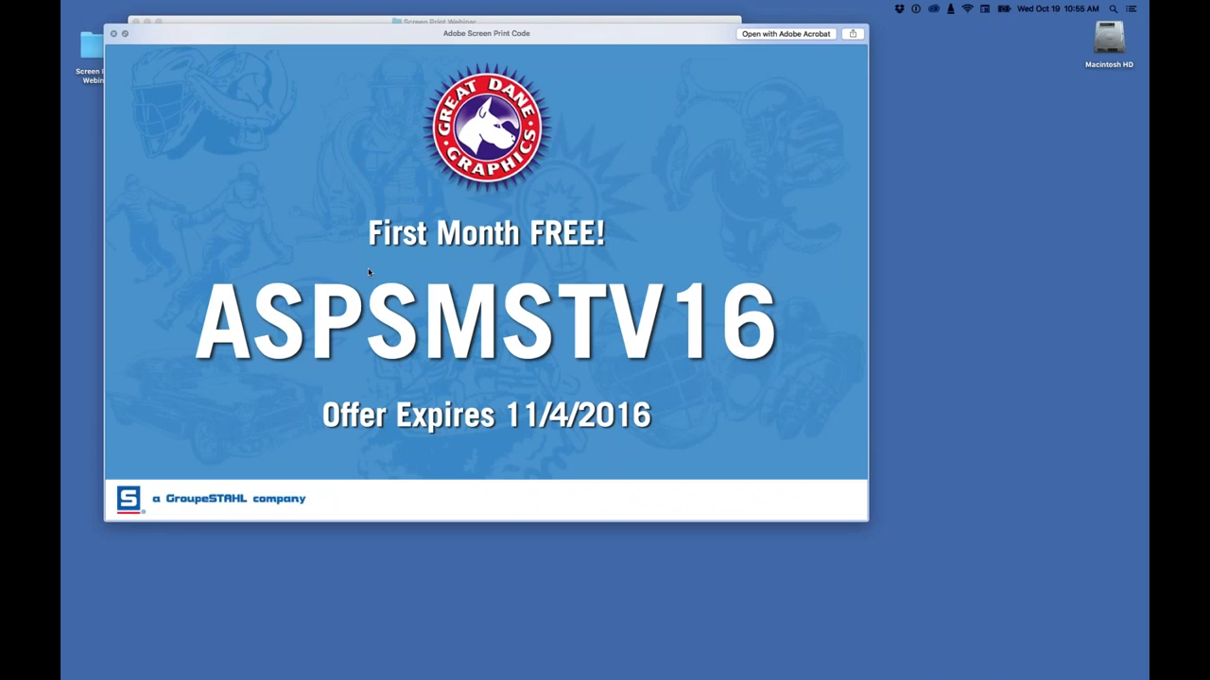